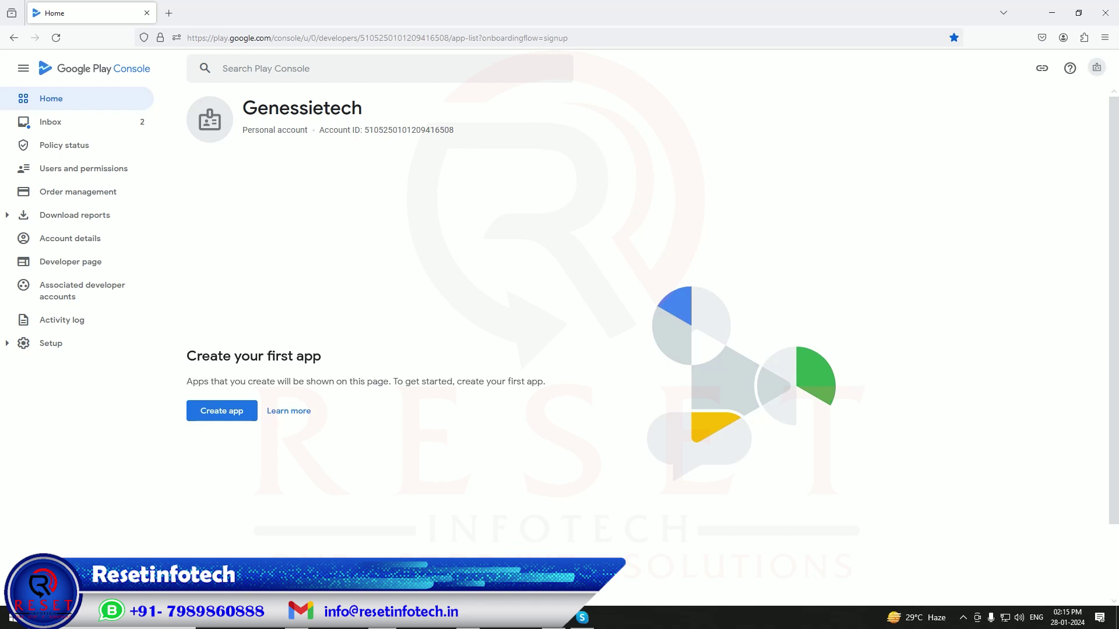
Preview the banner2 and game screenshots in the assets folder, then open the title notes file
key(alt+Tab)
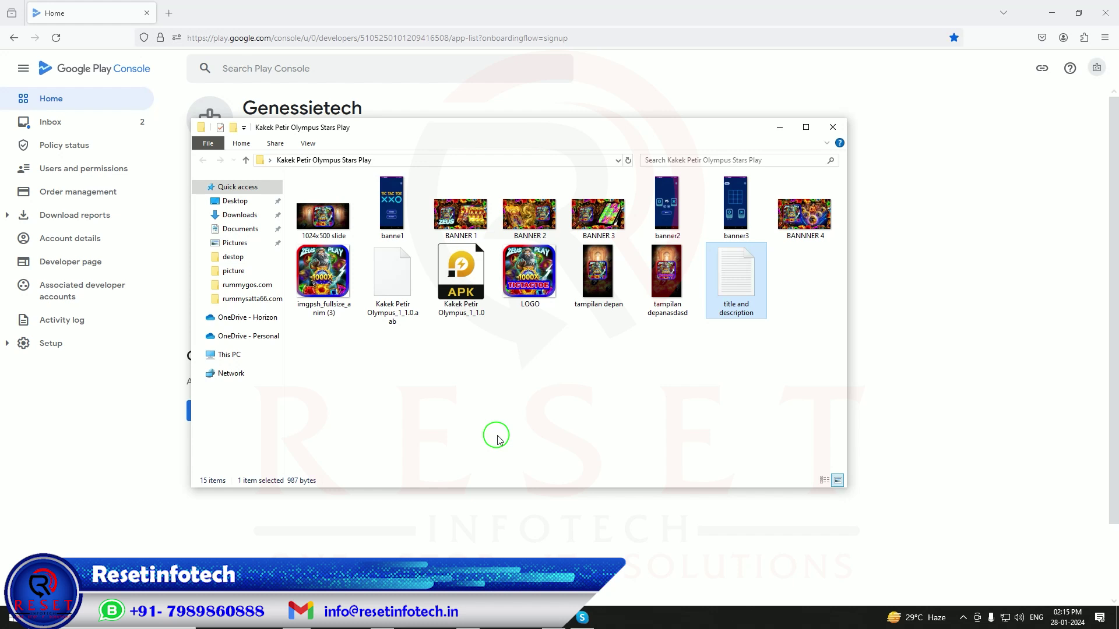
double_click(664, 210)
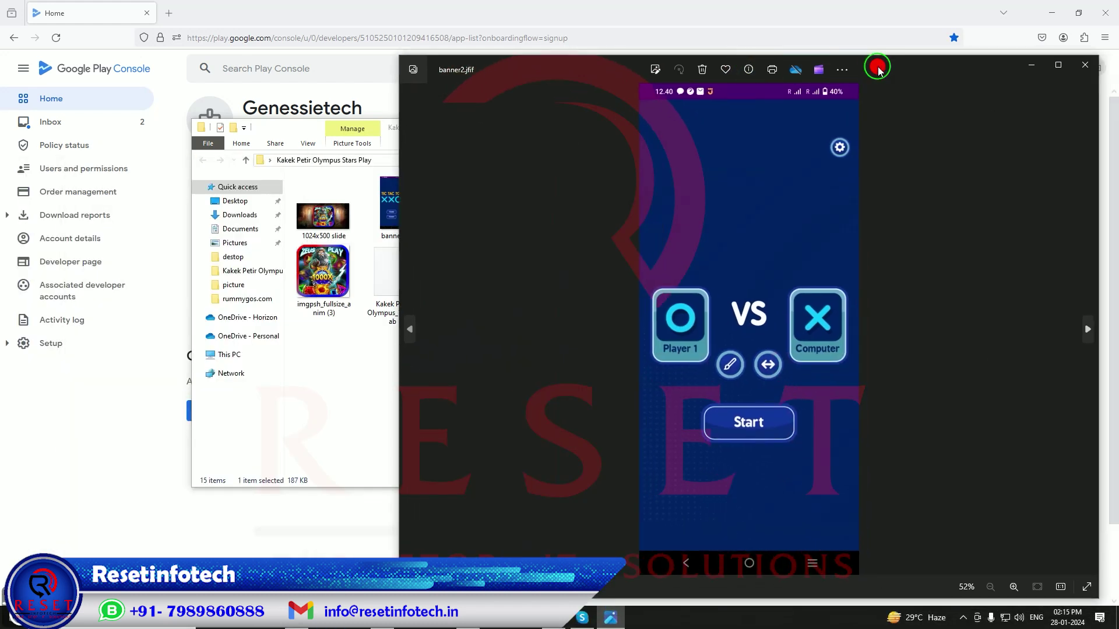
double_click(878, 65)
key(Right)
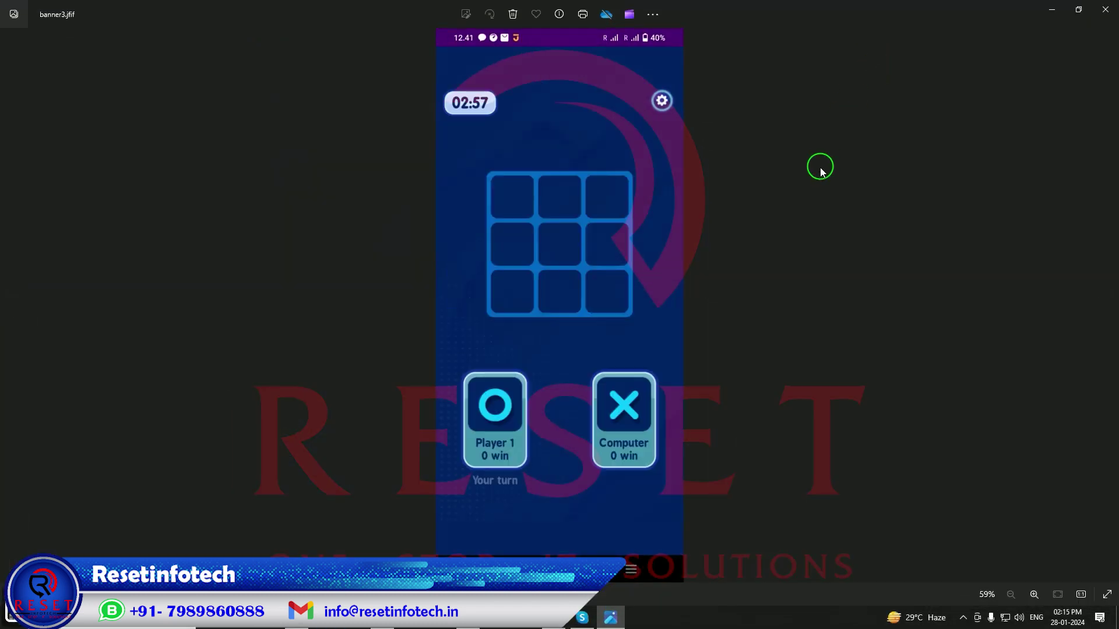
key(Right)
key(Left)
key(Left)
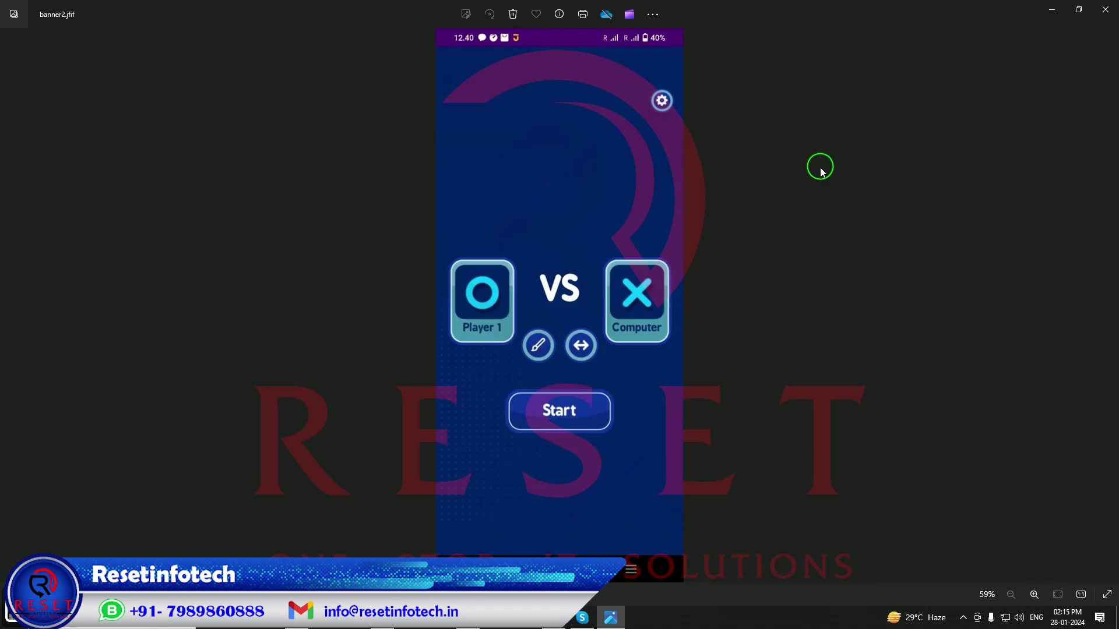
click(1104, 9)
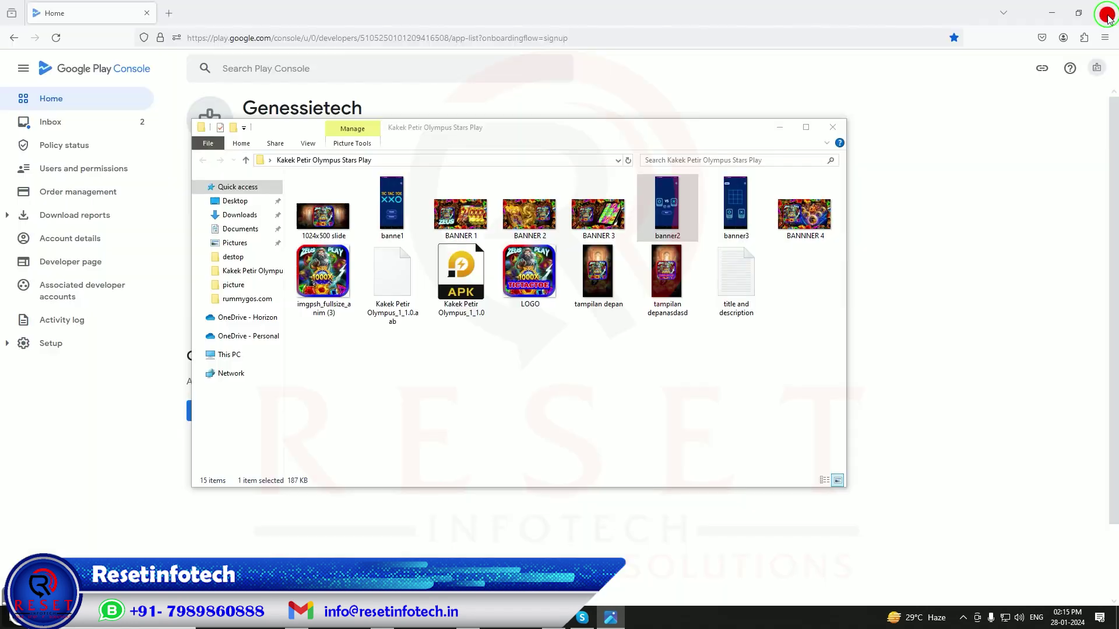
click(660, 371)
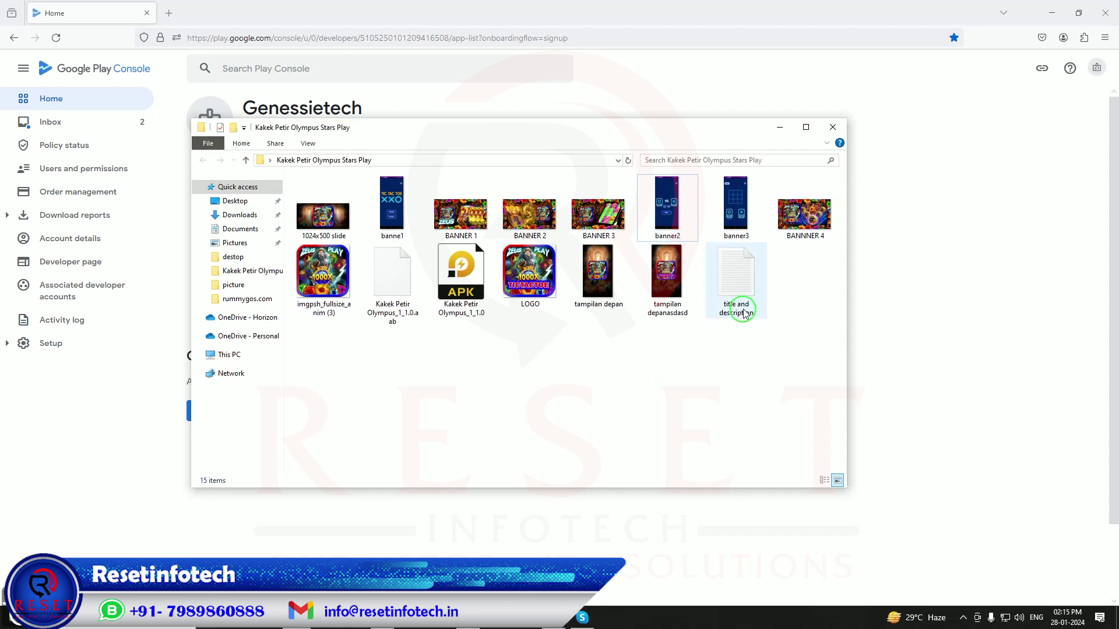
double_click(742, 310)
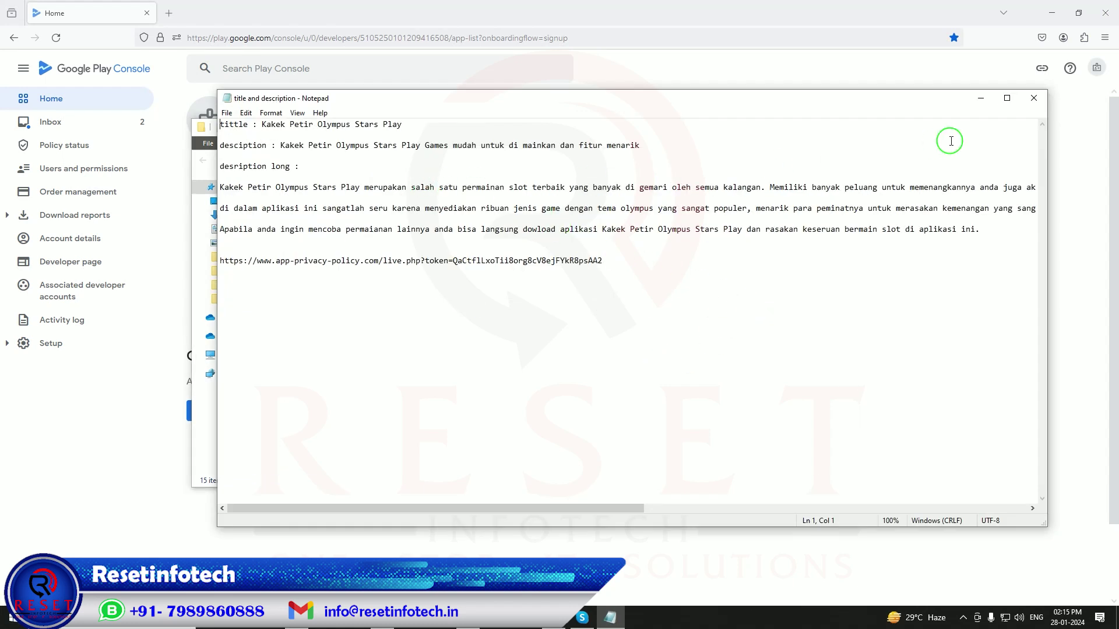
click(973, 104)
click(779, 124)
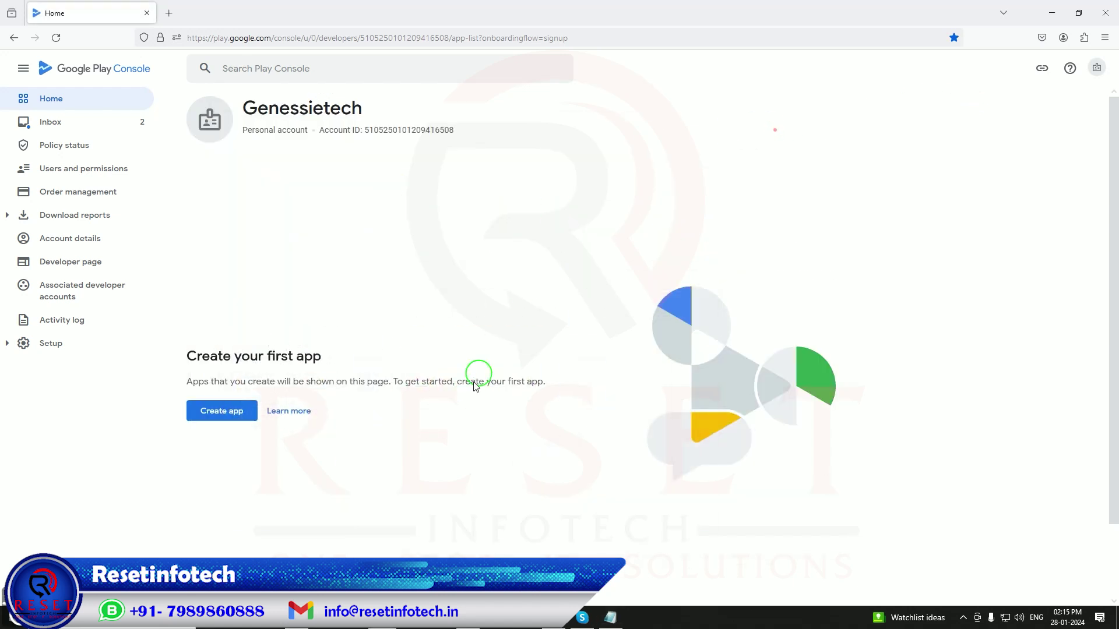
Start a new app and paste 'Kakek Petir Olympus Stars Play' from the notes as its name
click(211, 416)
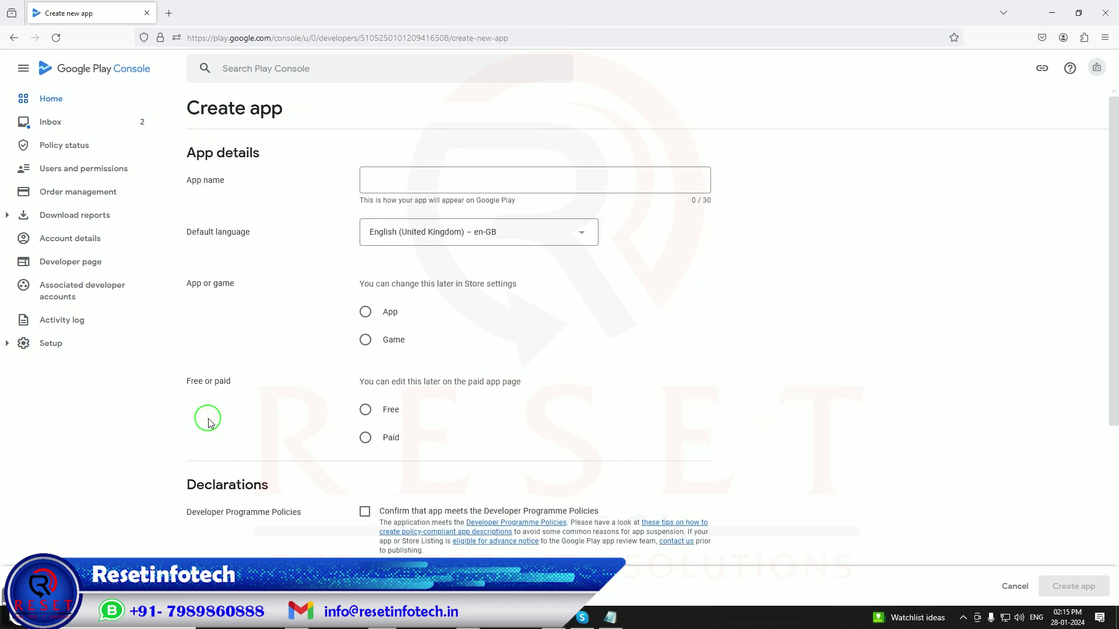
click(609, 618)
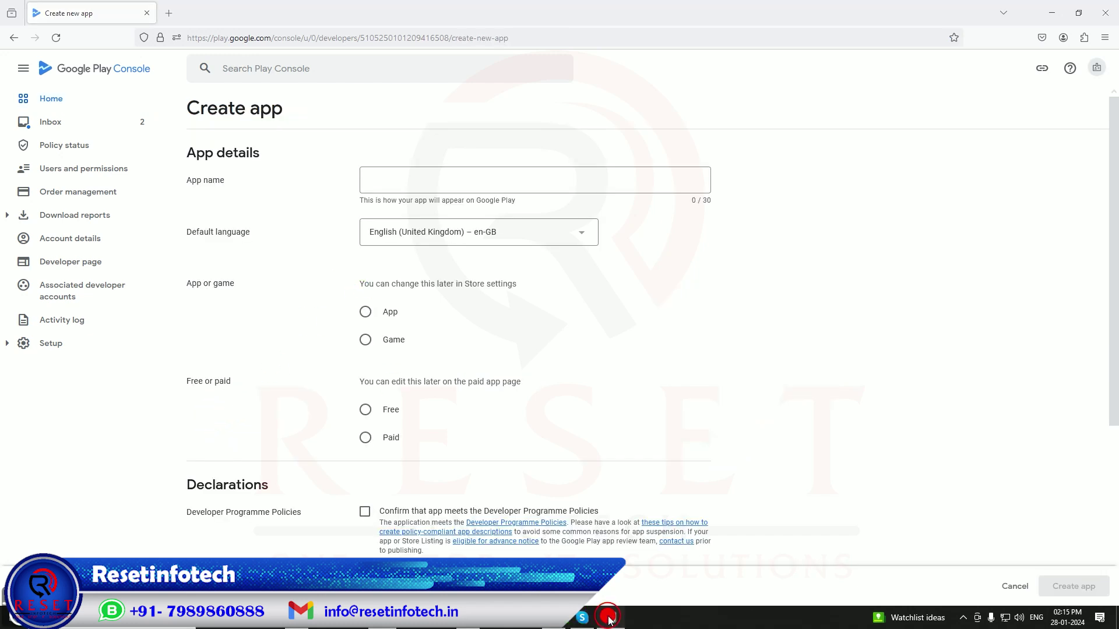
drag(262, 124, 400, 123)
right_click(375, 124)
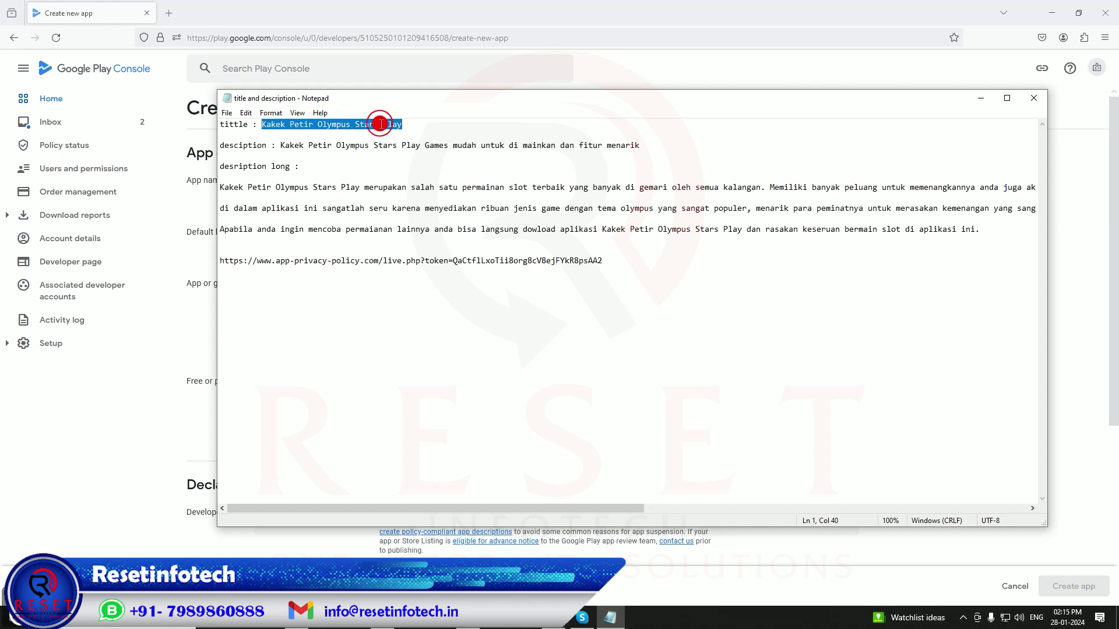
click(405, 159)
click(453, 8)
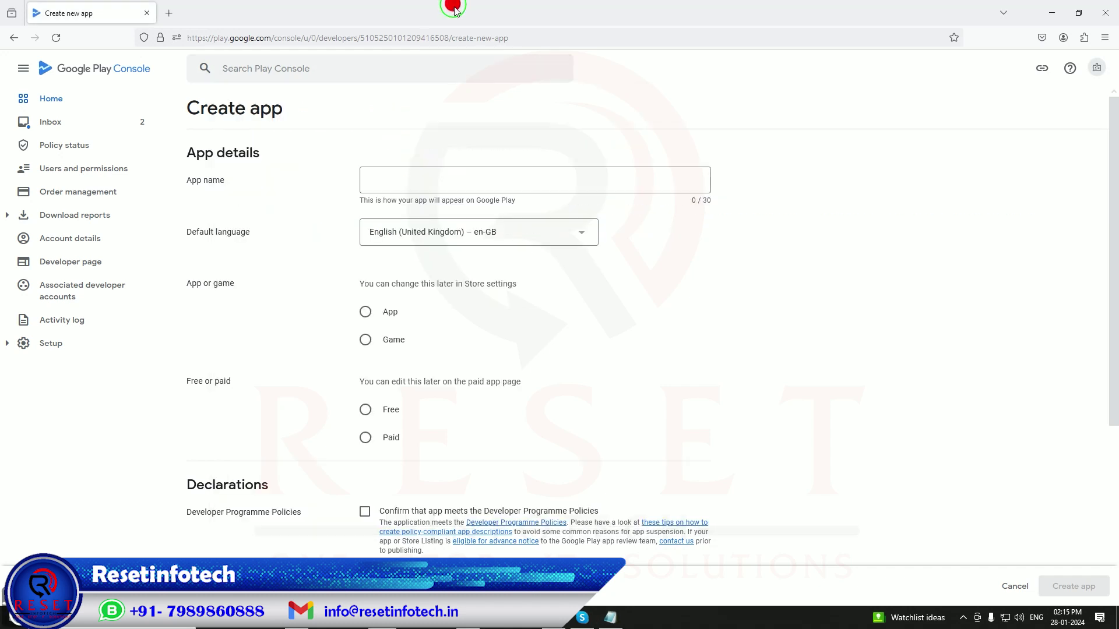
click(462, 171)
right_click(466, 171)
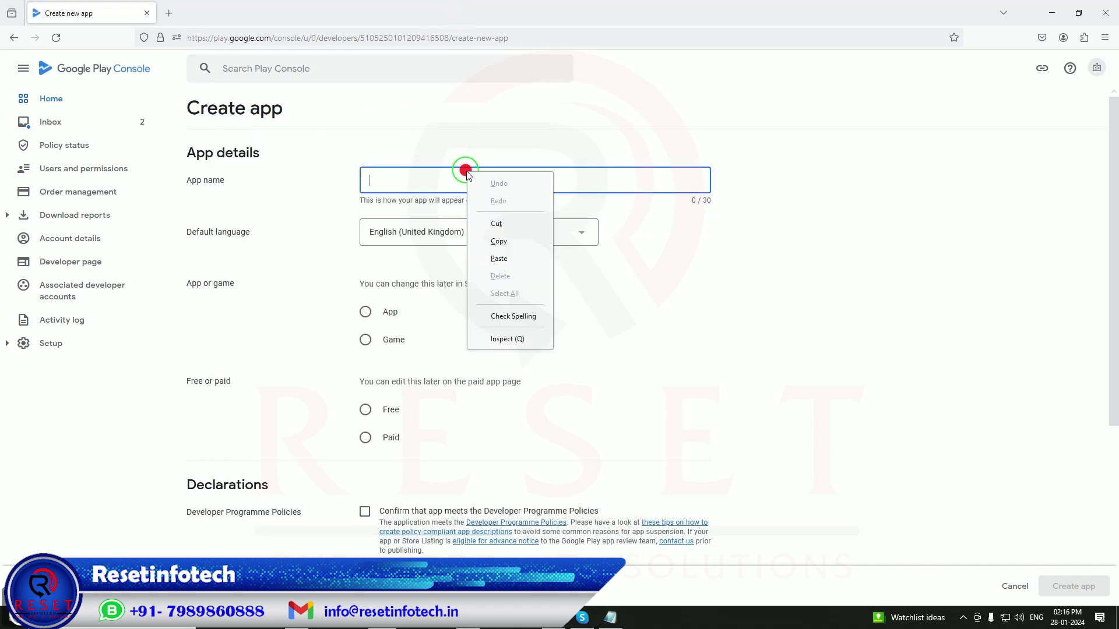
click(504, 258)
click(564, 296)
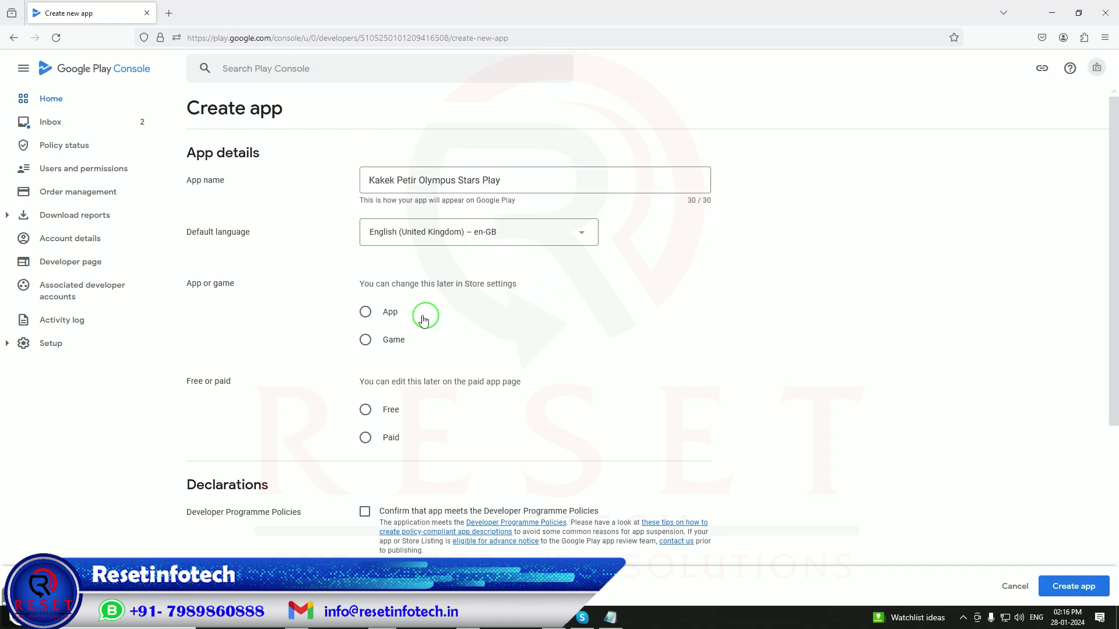
Mark it a free game, accept policy, app signing and export-law declarations, and create it
click(366, 341)
scroll(606, 359, down, 3)
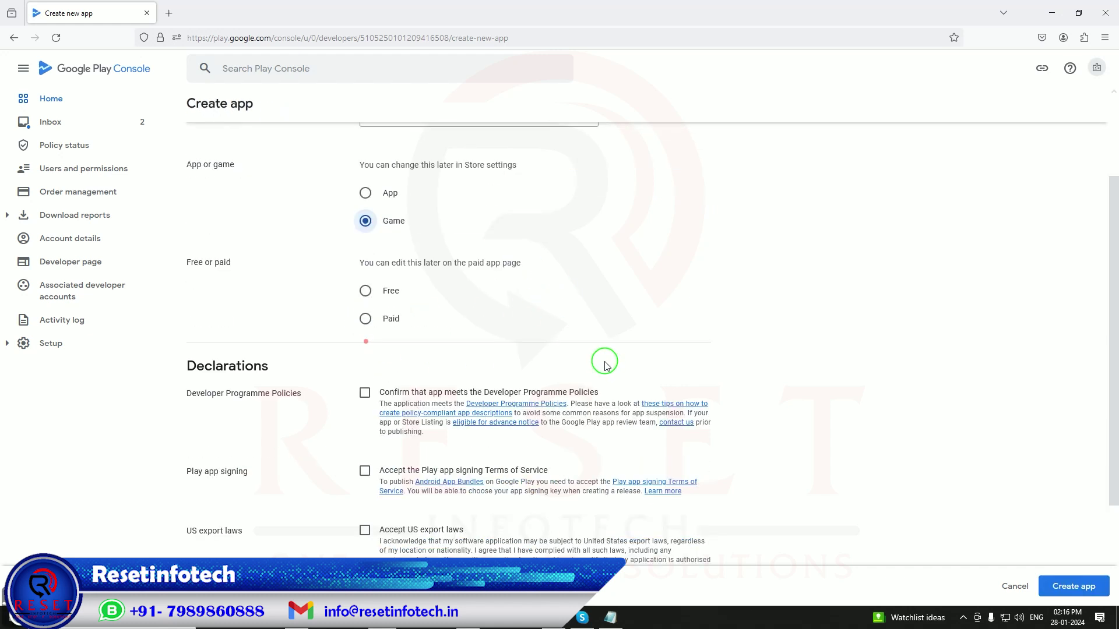
click(363, 231)
click(365, 386)
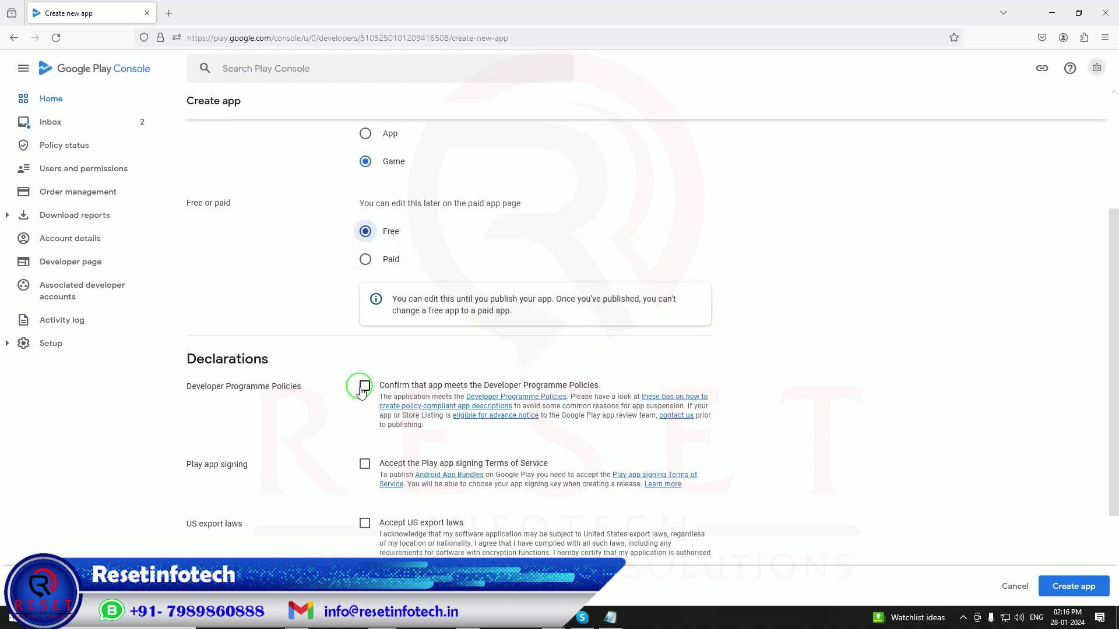
click(364, 464)
click(365, 523)
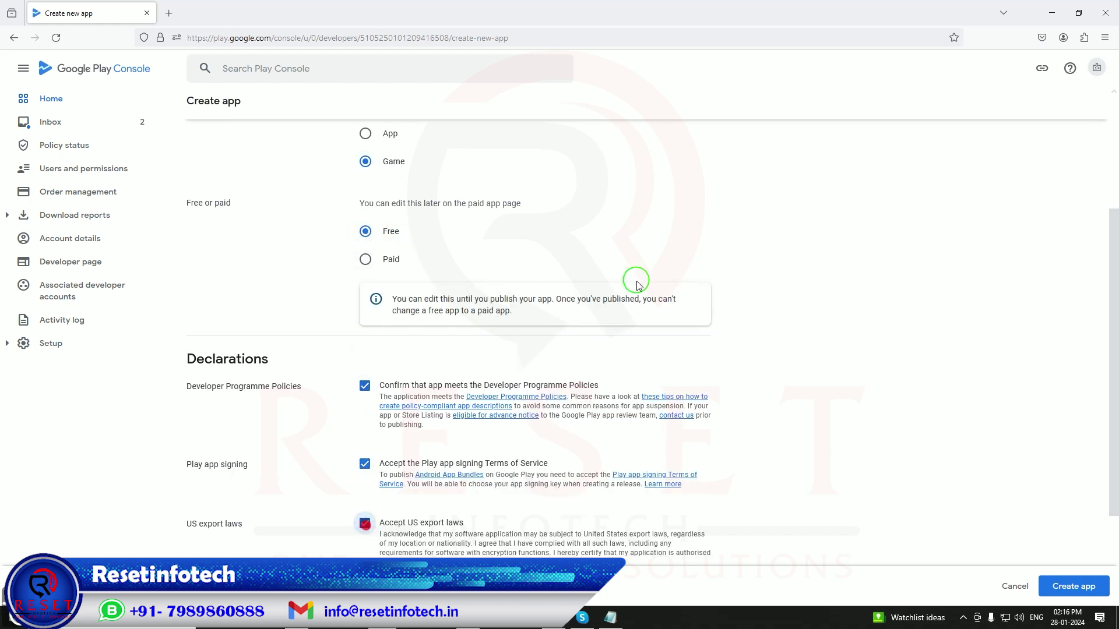
scroll(637, 282, down, 2)
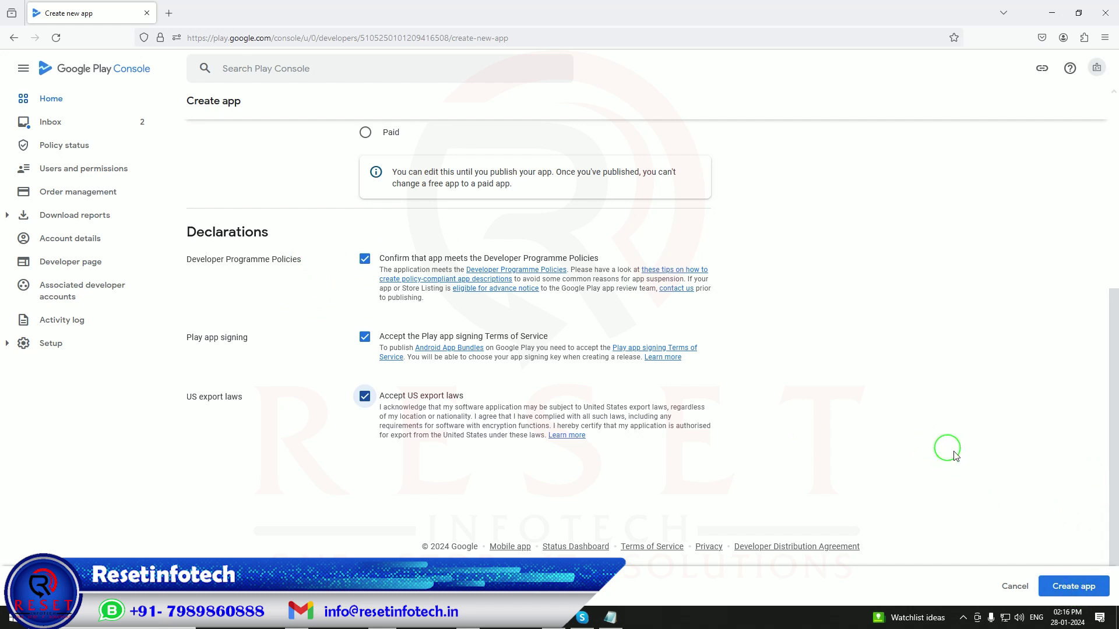
click(1074, 586)
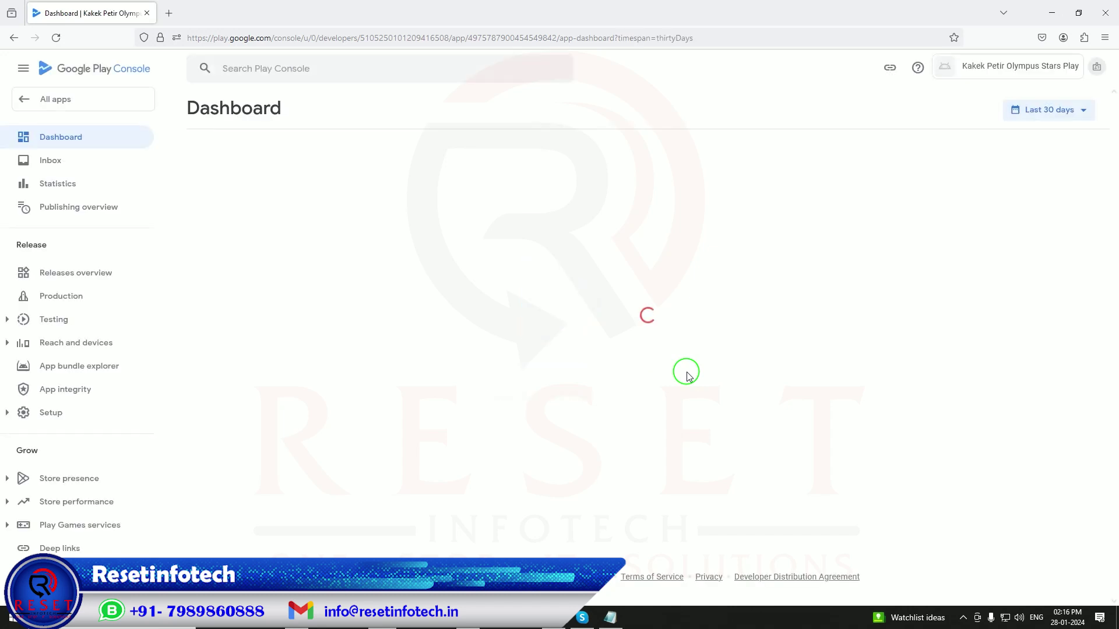
scroll(686, 373, down, 3)
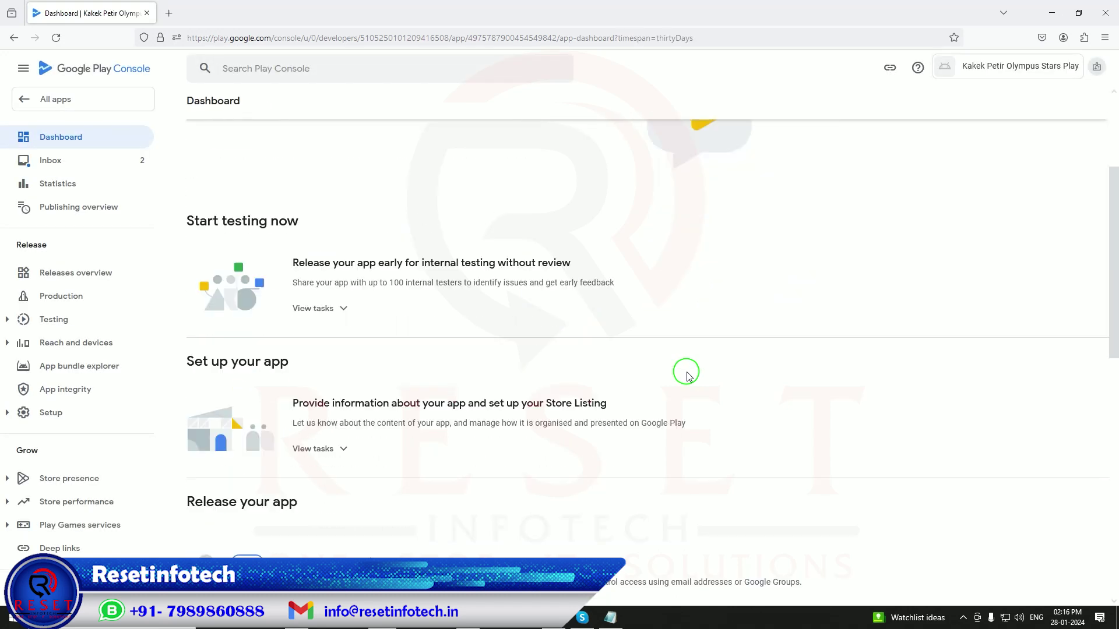
scroll(523, 298, down, 11)
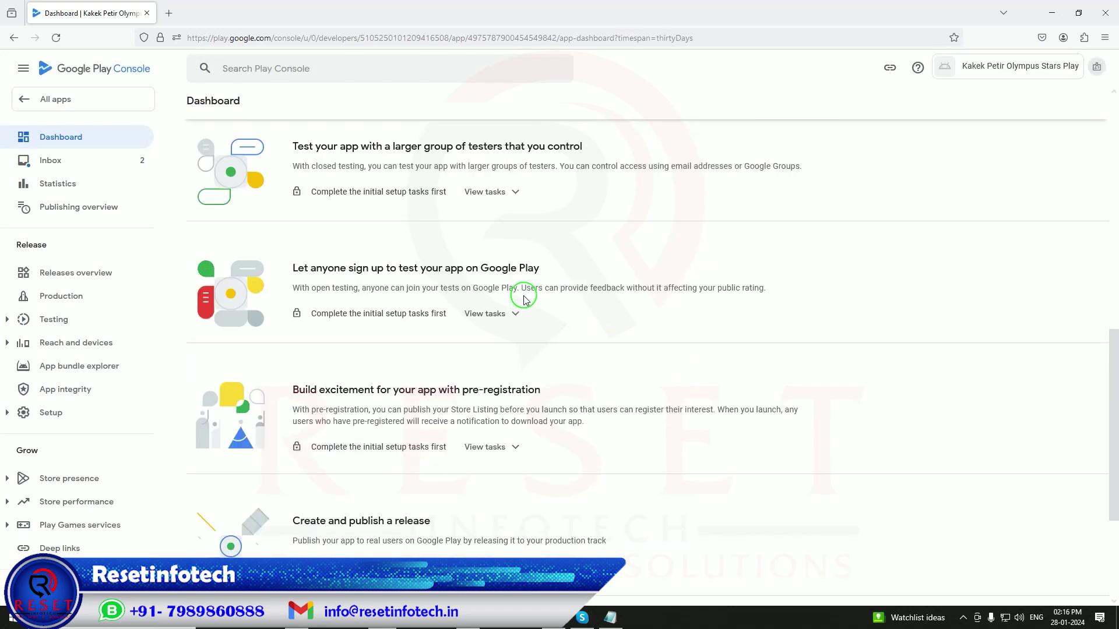
scroll(523, 298, up, 14)
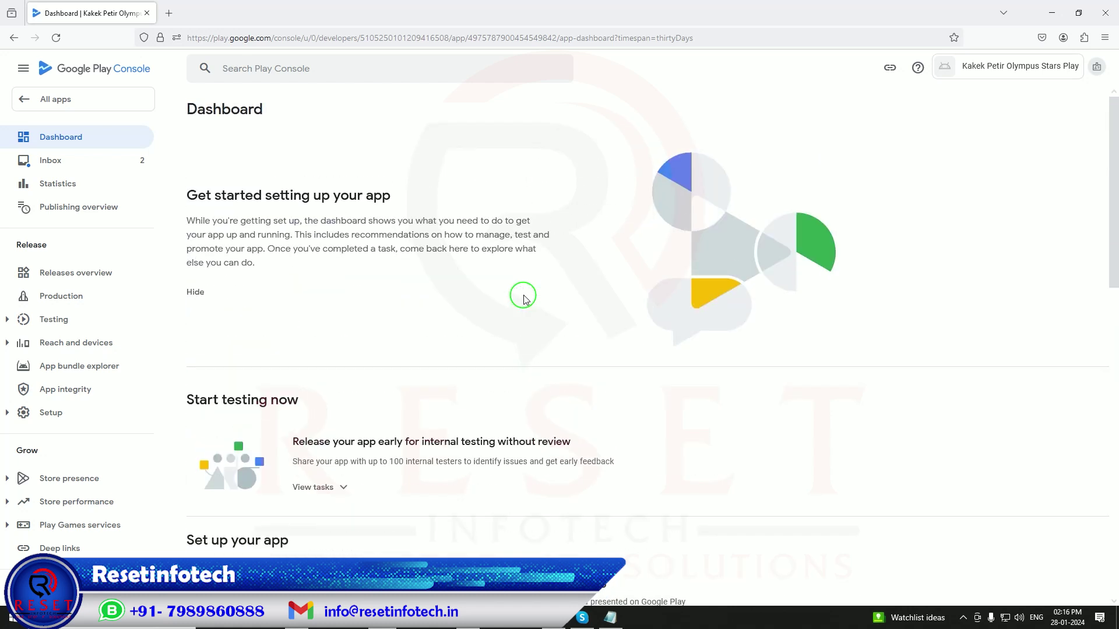
scroll(523, 298, down, 3)
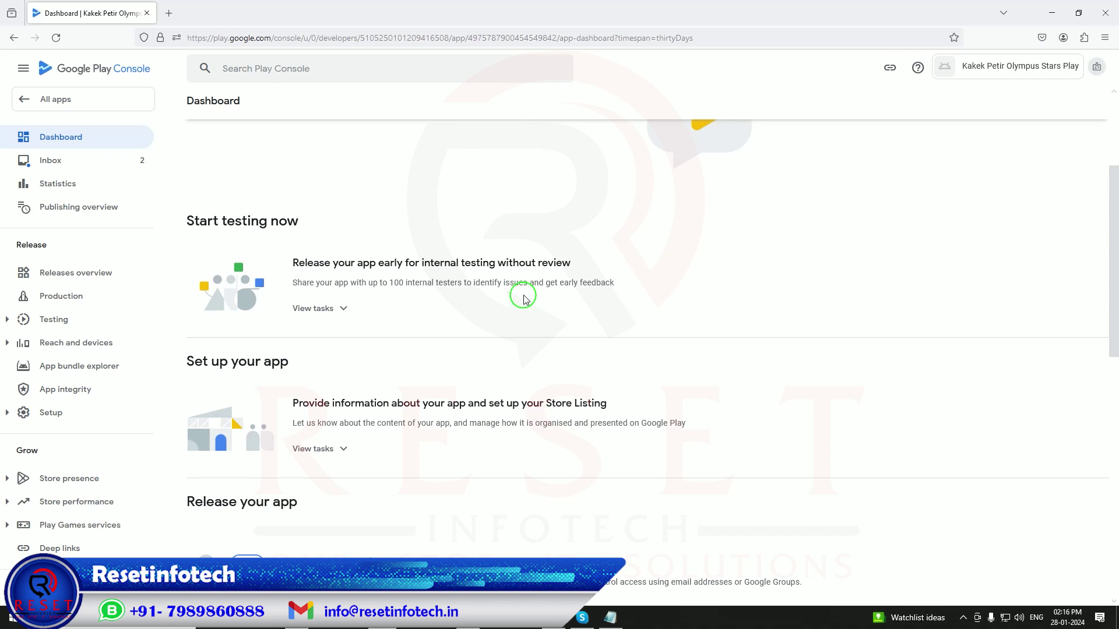
scroll(523, 298, up, 1)
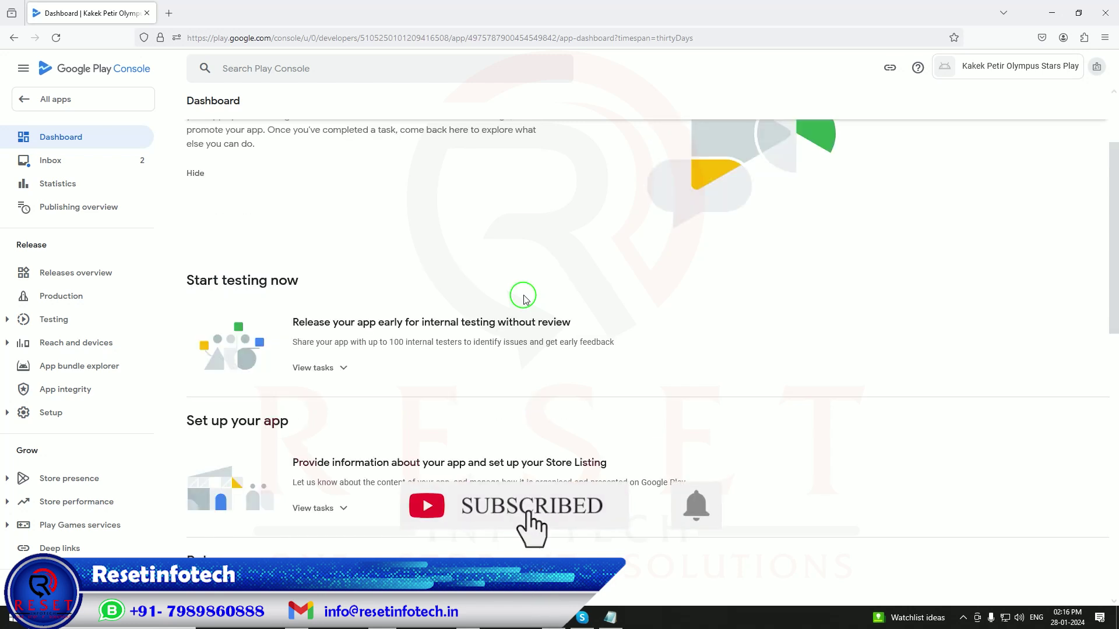
scroll(523, 298, down, 1)
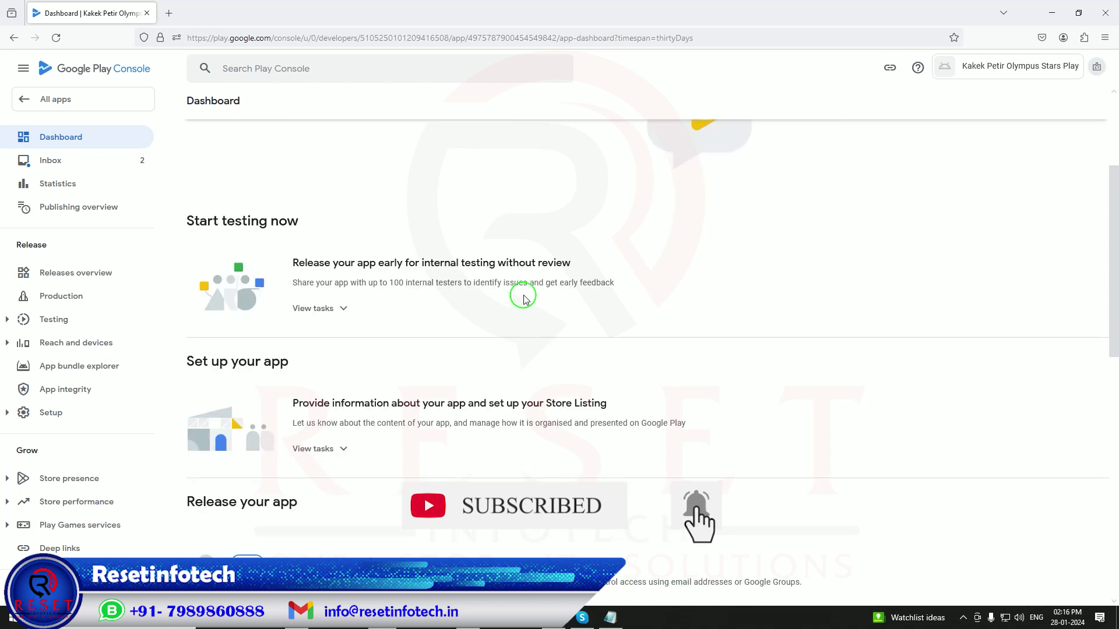
scroll(523, 298, down, 15)
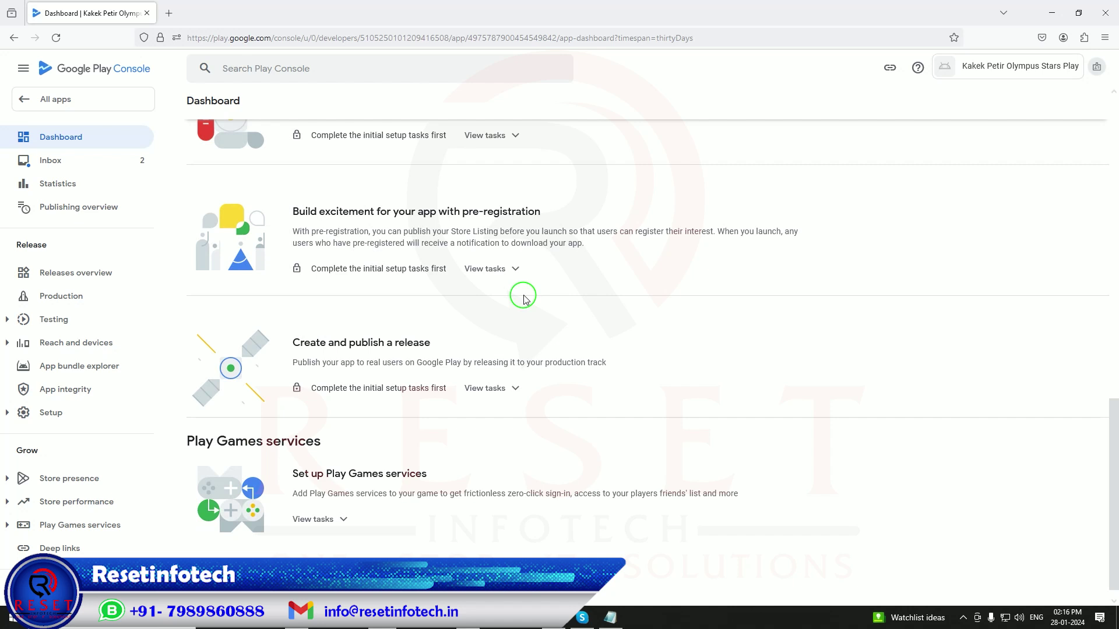
scroll(523, 299, up, 15)
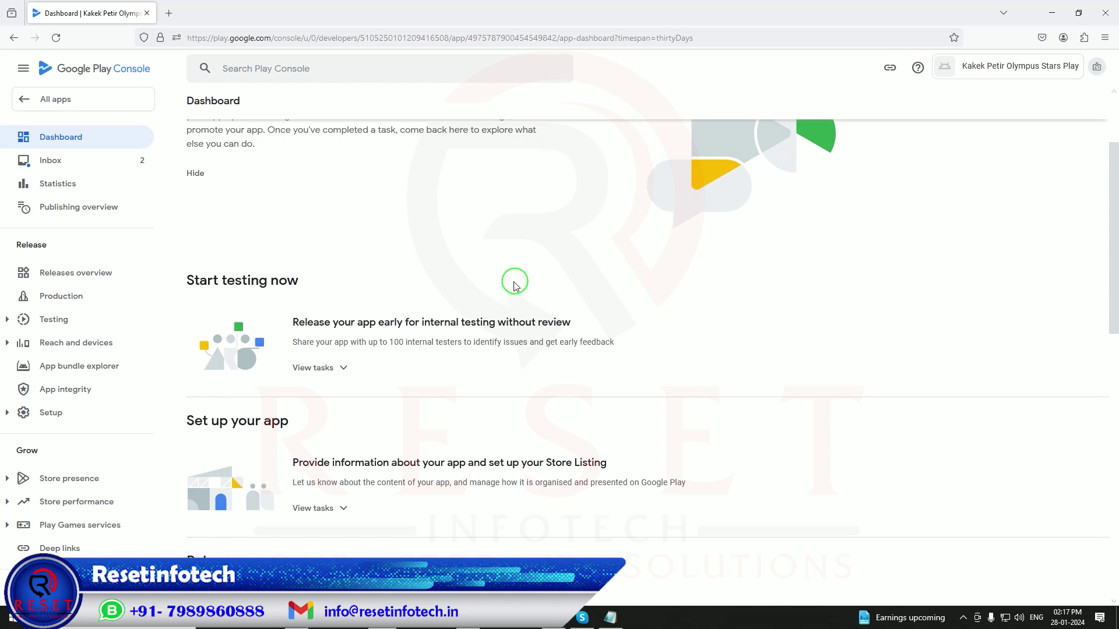
scroll(513, 283, down, 1)
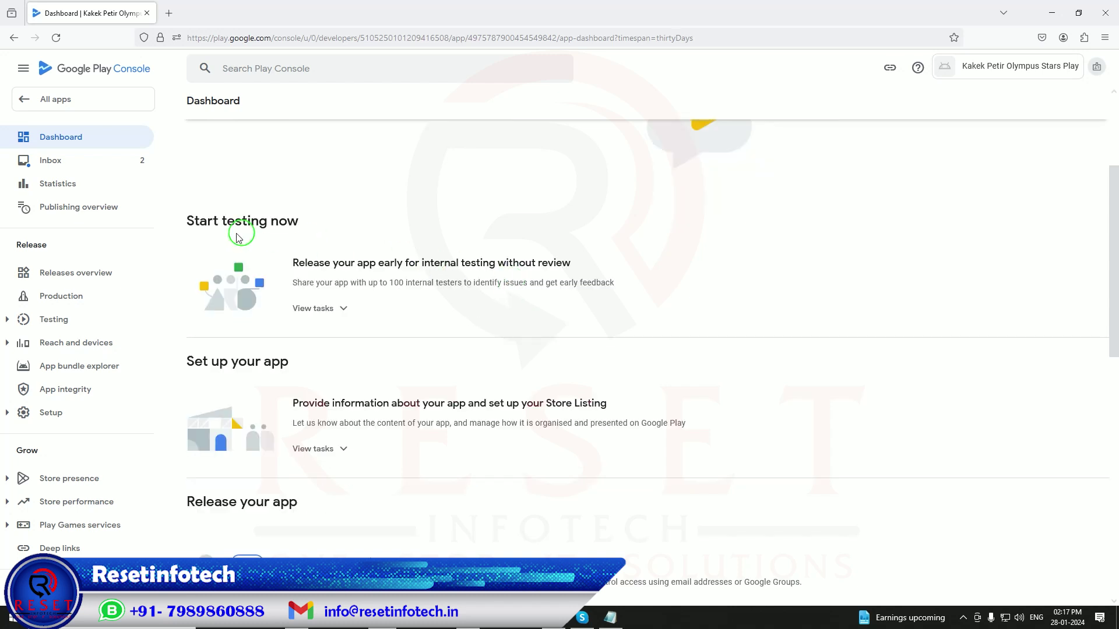
drag(187, 220, 320, 218)
scroll(433, 259, down, 1)
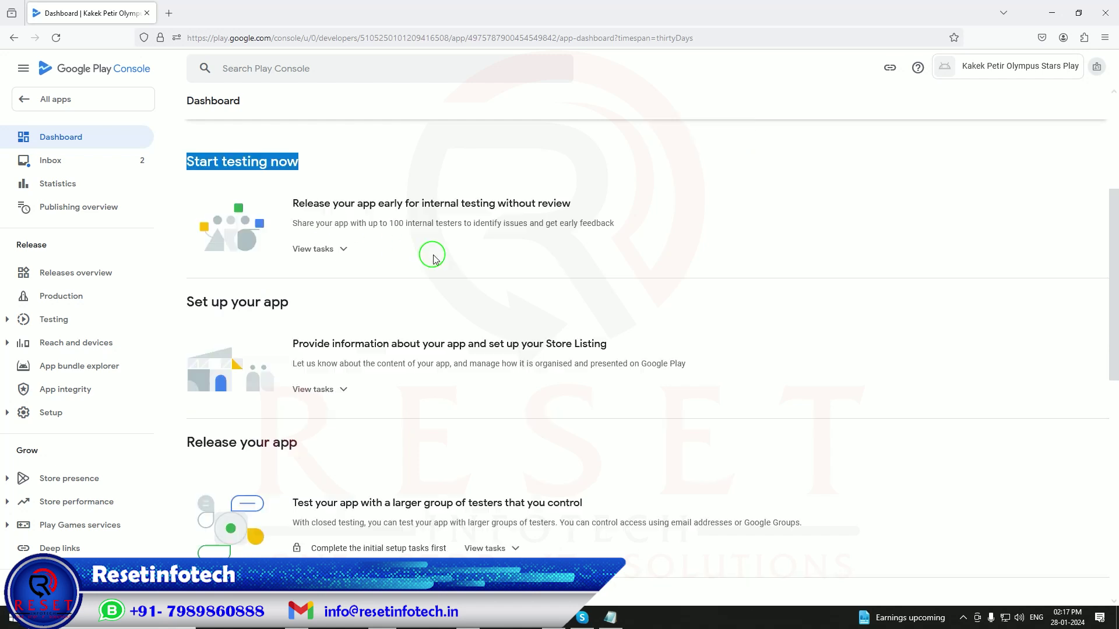
scroll(432, 259, down, 9)
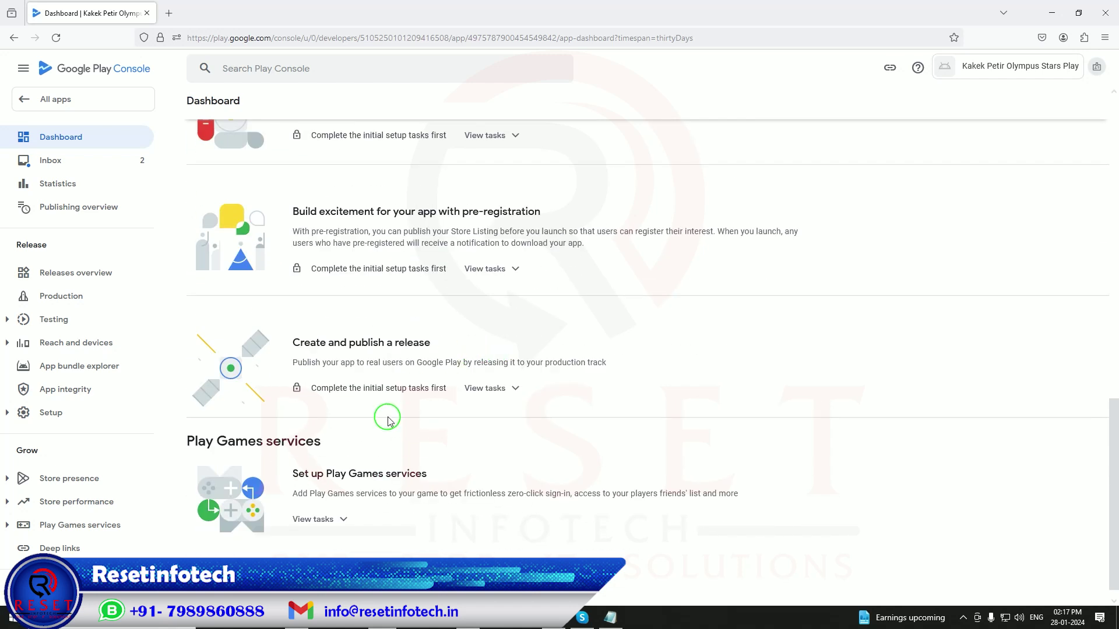
scroll(406, 328, up, 10)
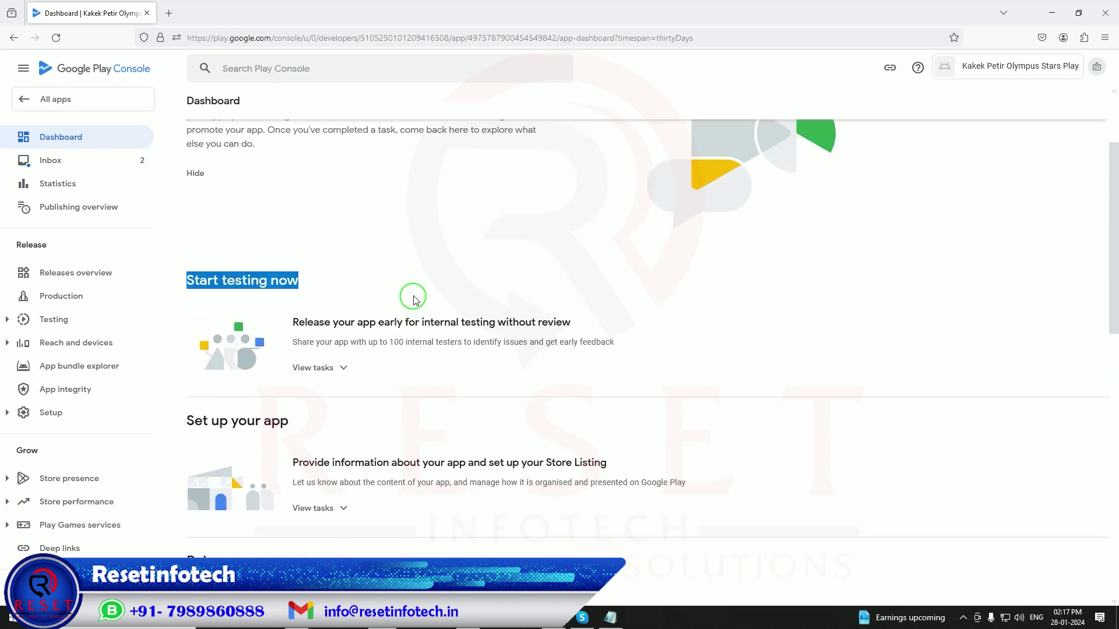
click(415, 298)
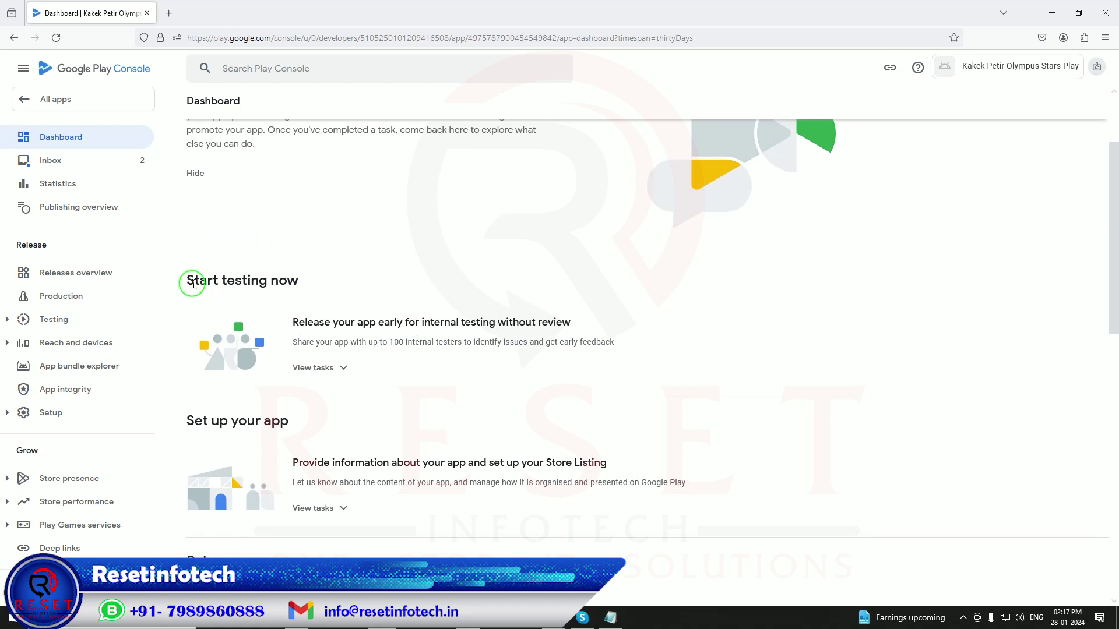
drag(190, 280, 314, 282)
scroll(380, 359, down, 3)
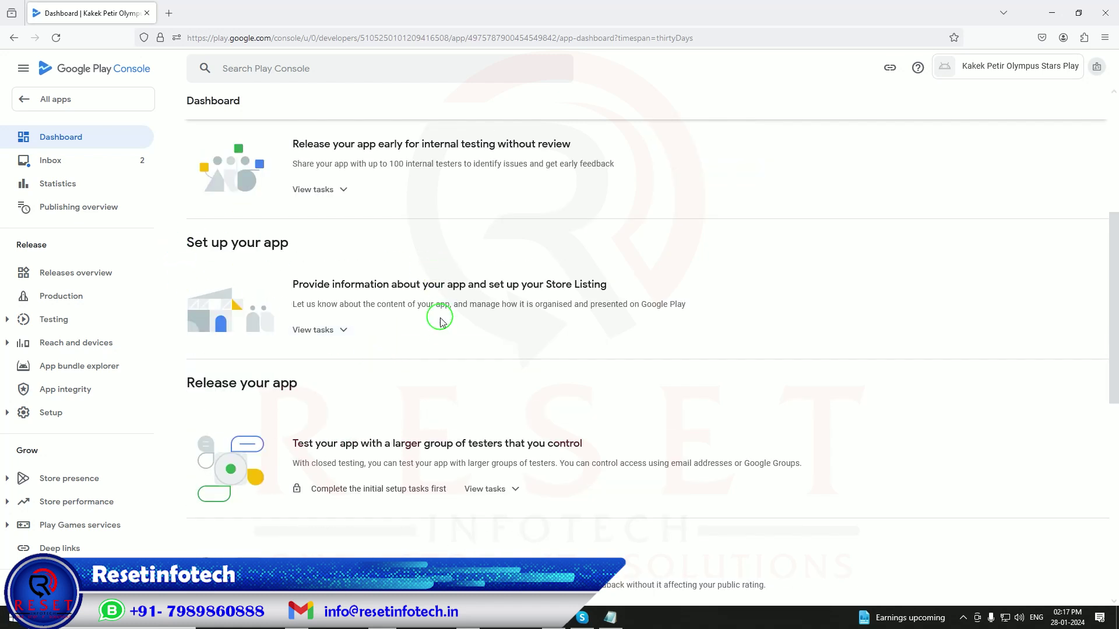
scroll(440, 329, down, 4)
scroll(440, 329, down, 3)
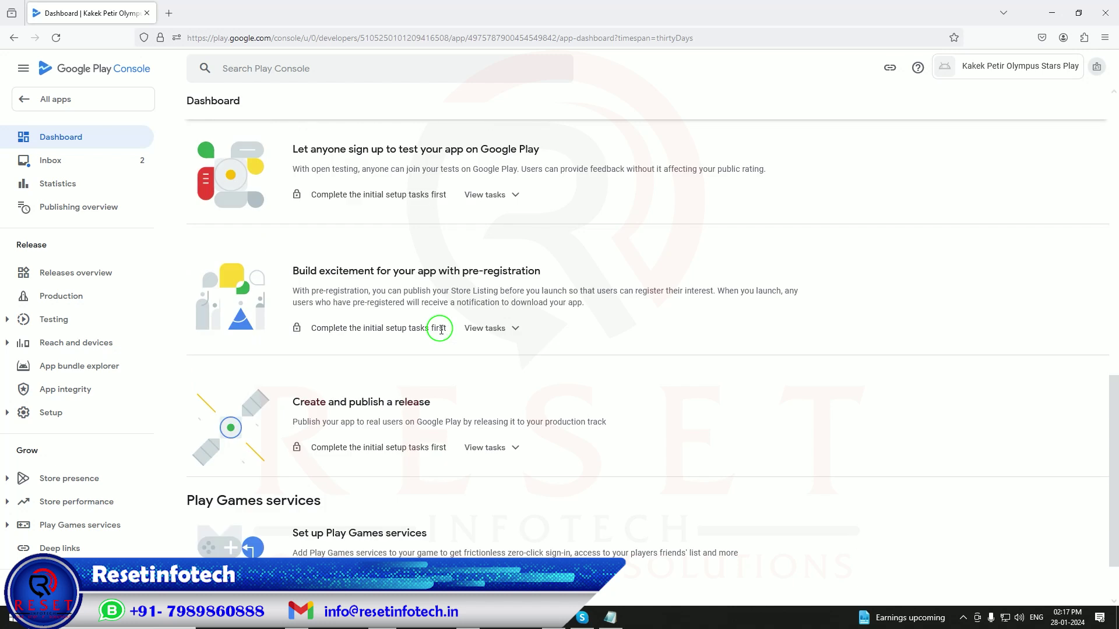
scroll(440, 329, up, 9)
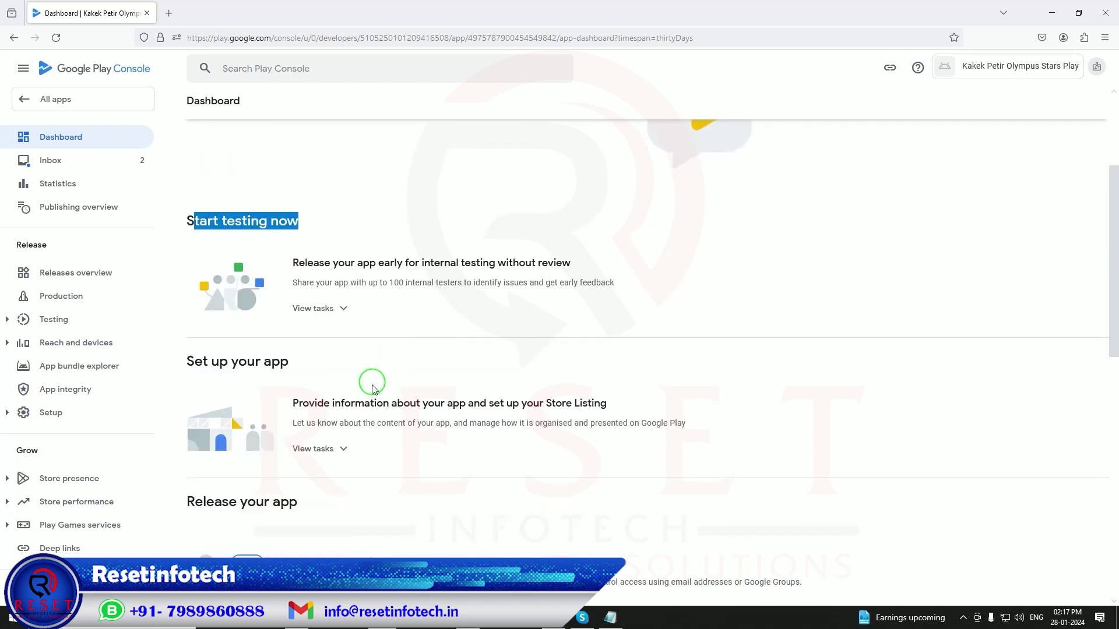
scroll(380, 373, down, 1)
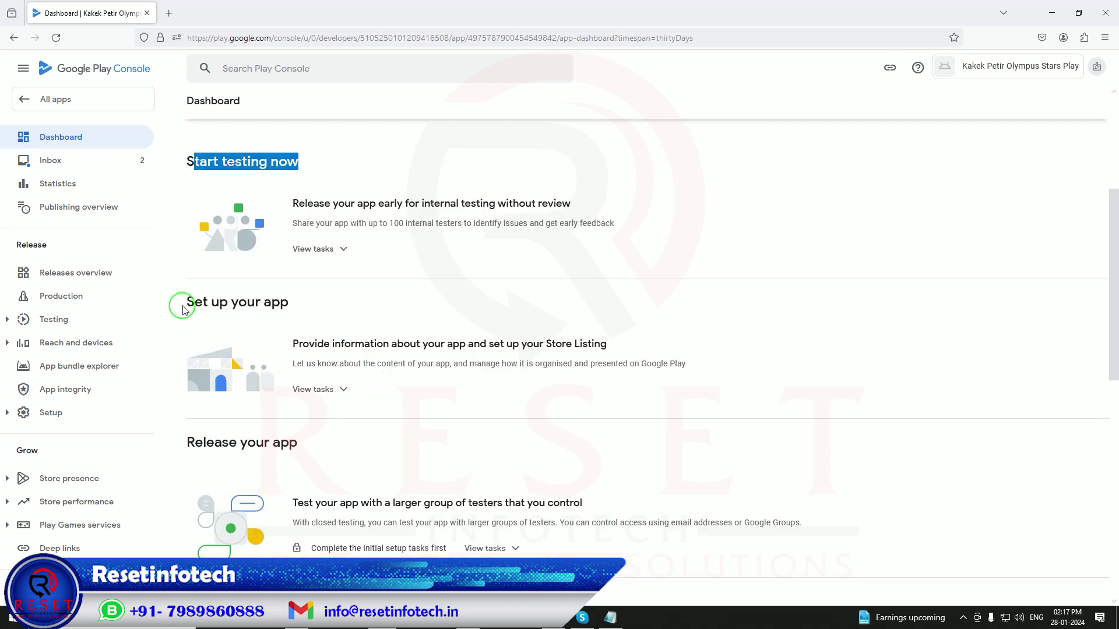
drag(184, 303, 307, 309)
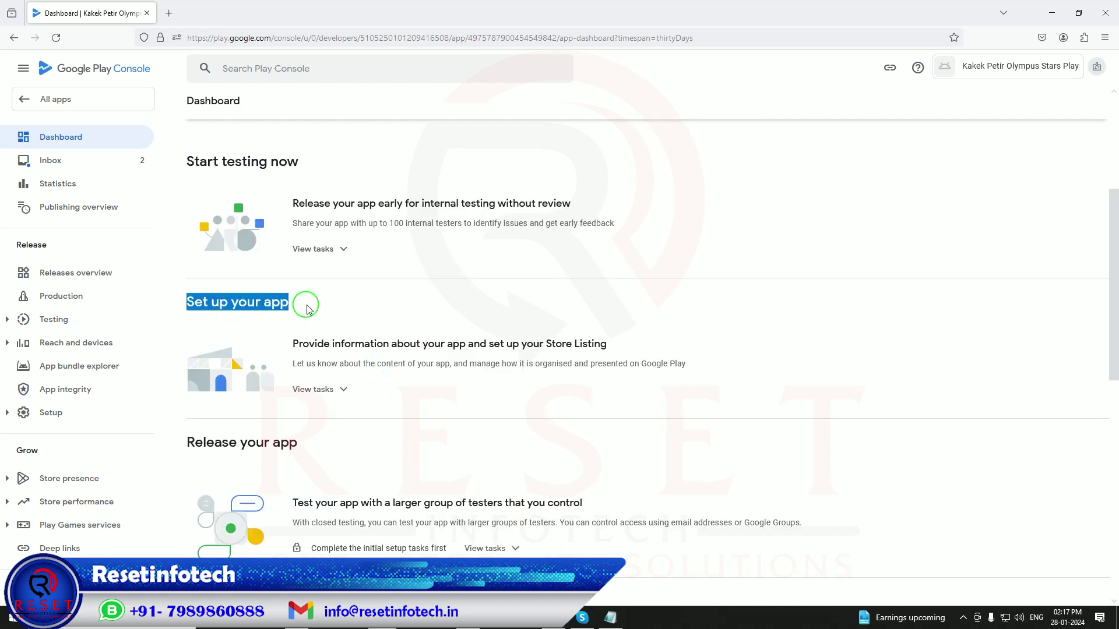
click(323, 389)
Copy the app-privacy-policy.com link from the notes into Privacy policy URL and save it
scroll(343, 375, down, 2)
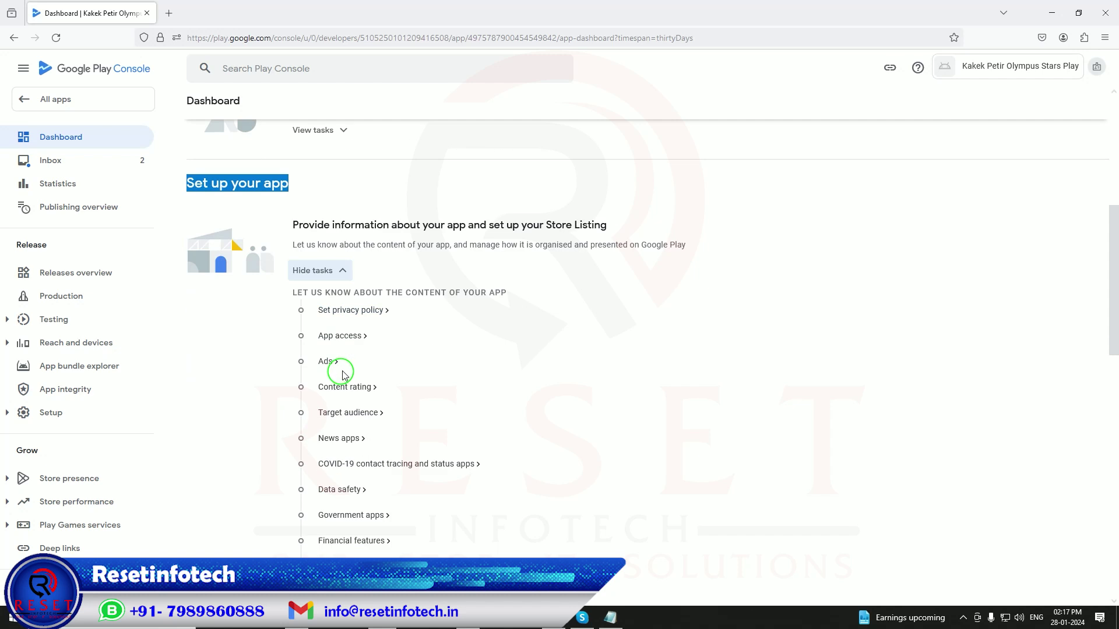
click(354, 313)
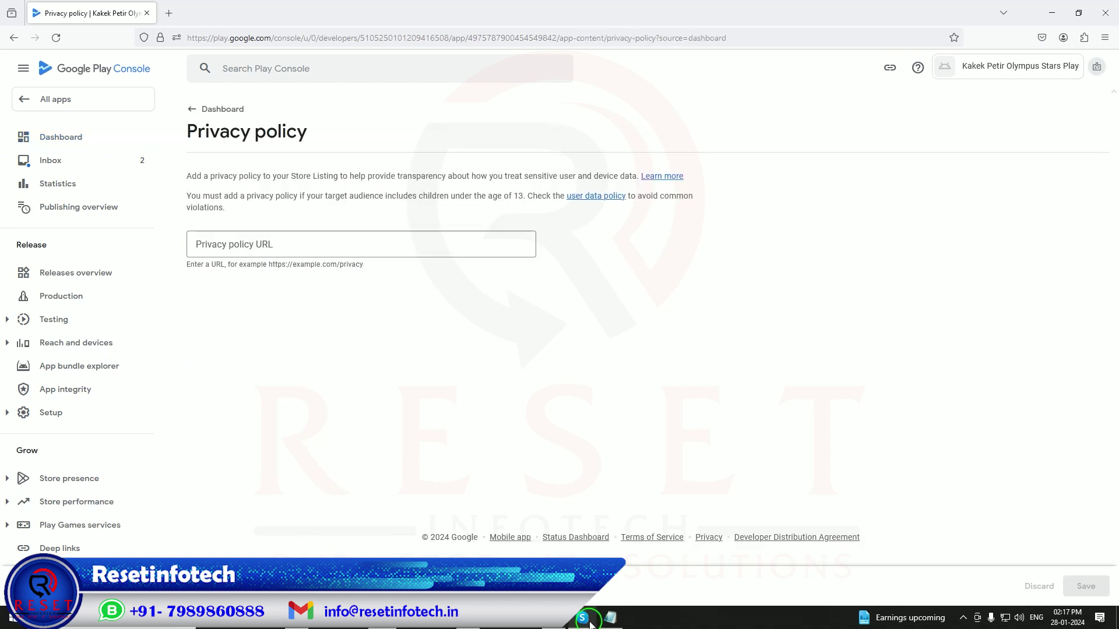
click(610, 618)
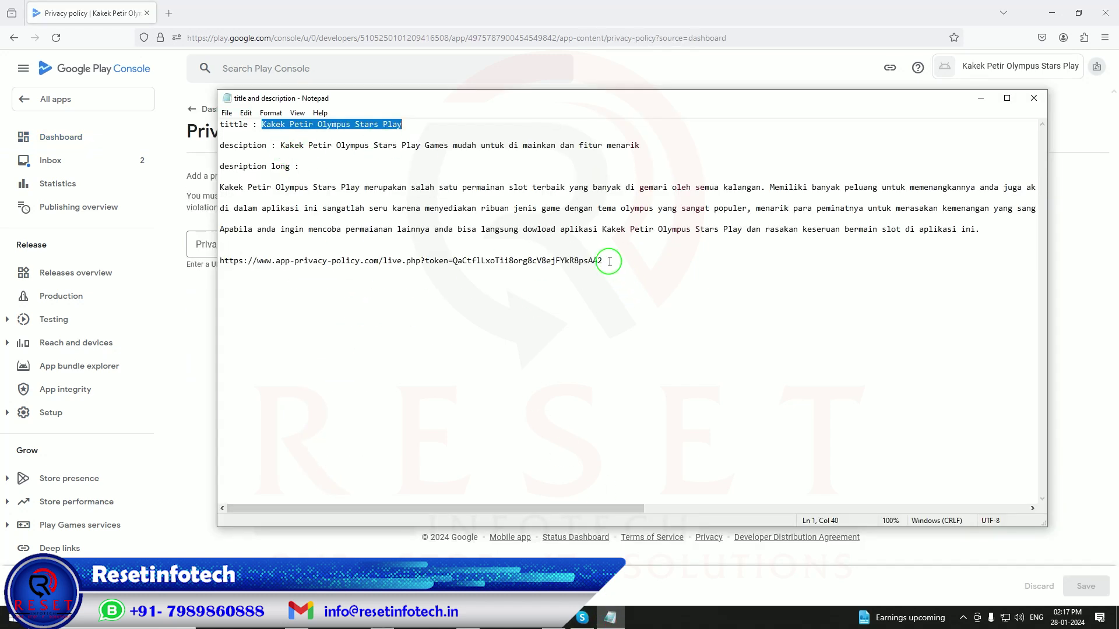
drag(610, 261, 225, 261)
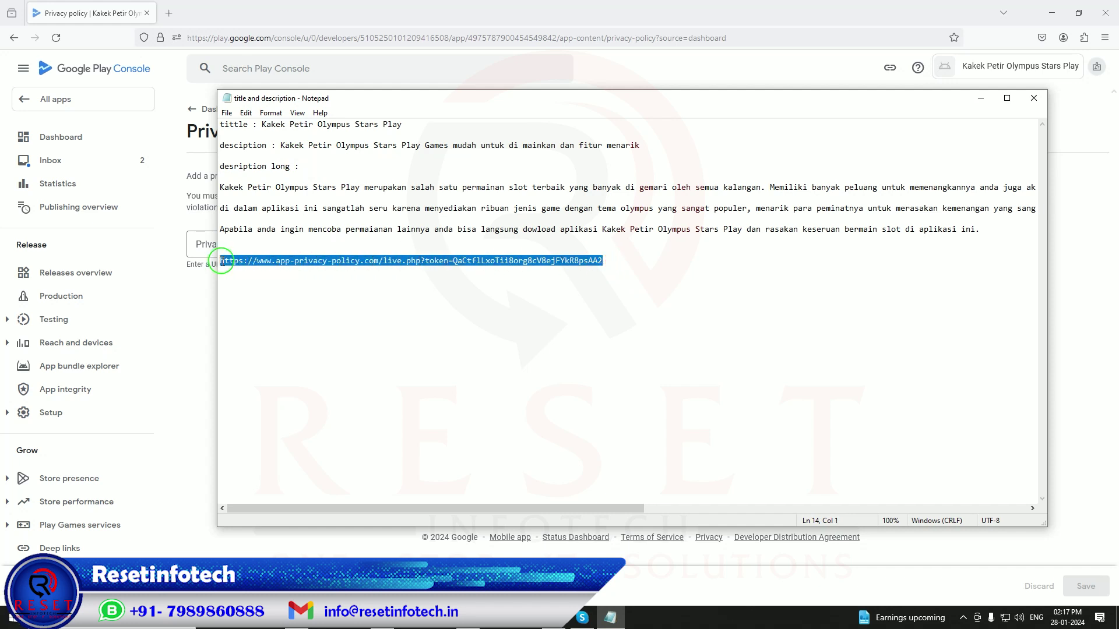
right_click(222, 261)
click(262, 309)
click(207, 236)
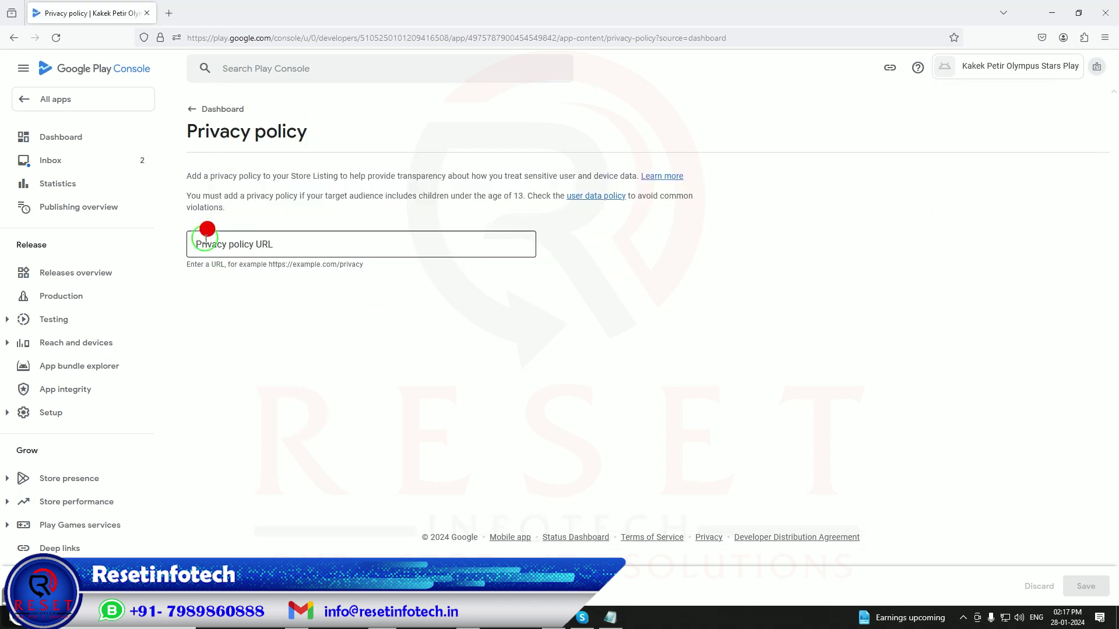
right_click(215, 247)
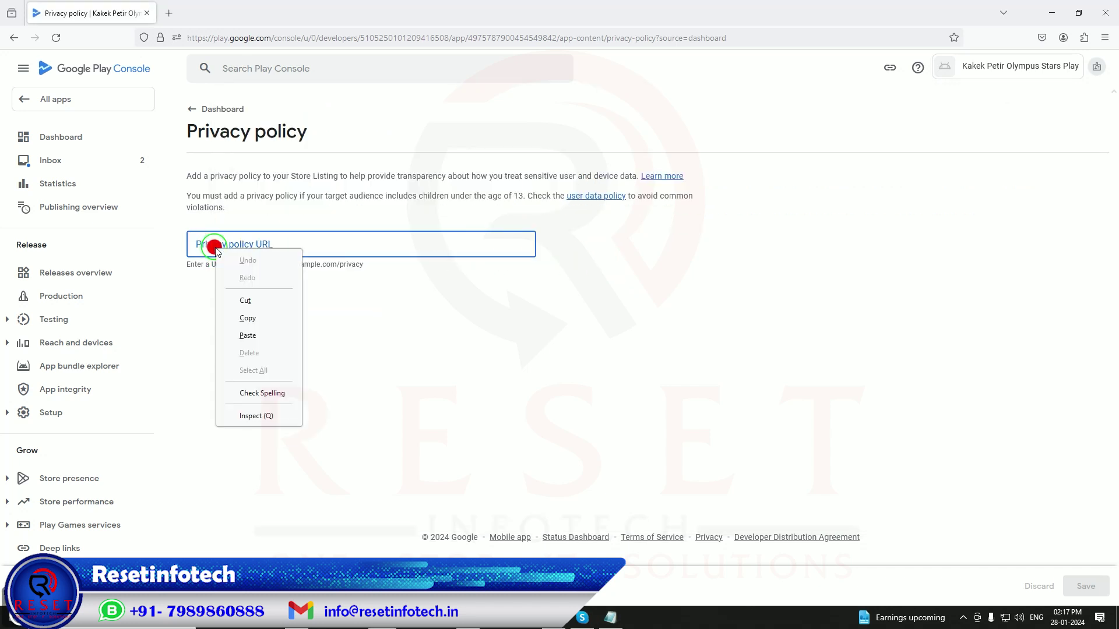
click(256, 335)
click(1085, 586)
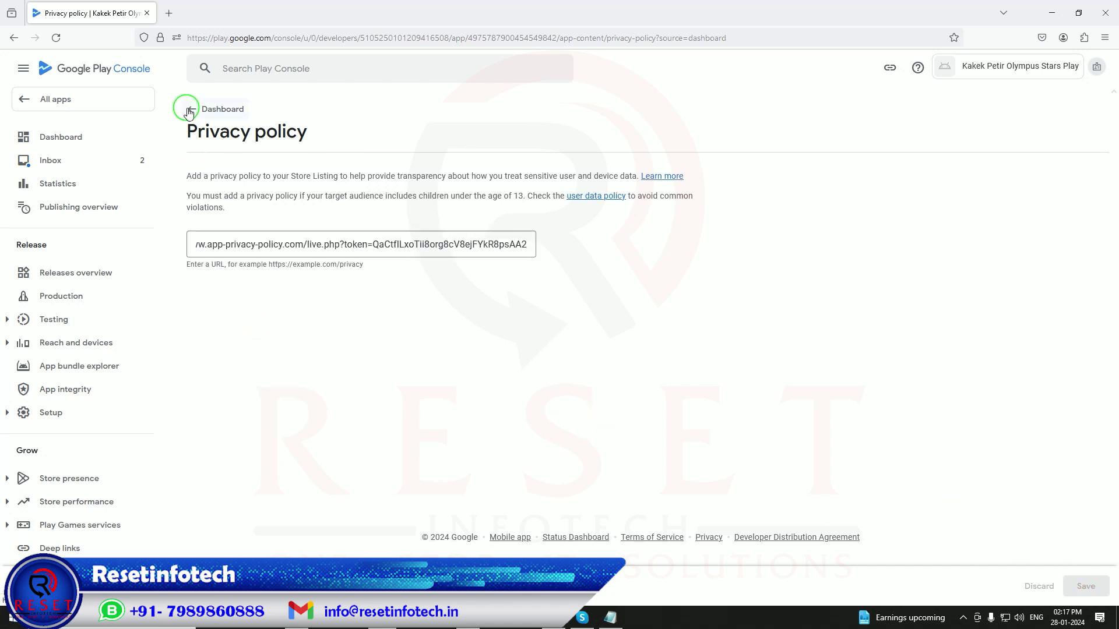
click(189, 110)
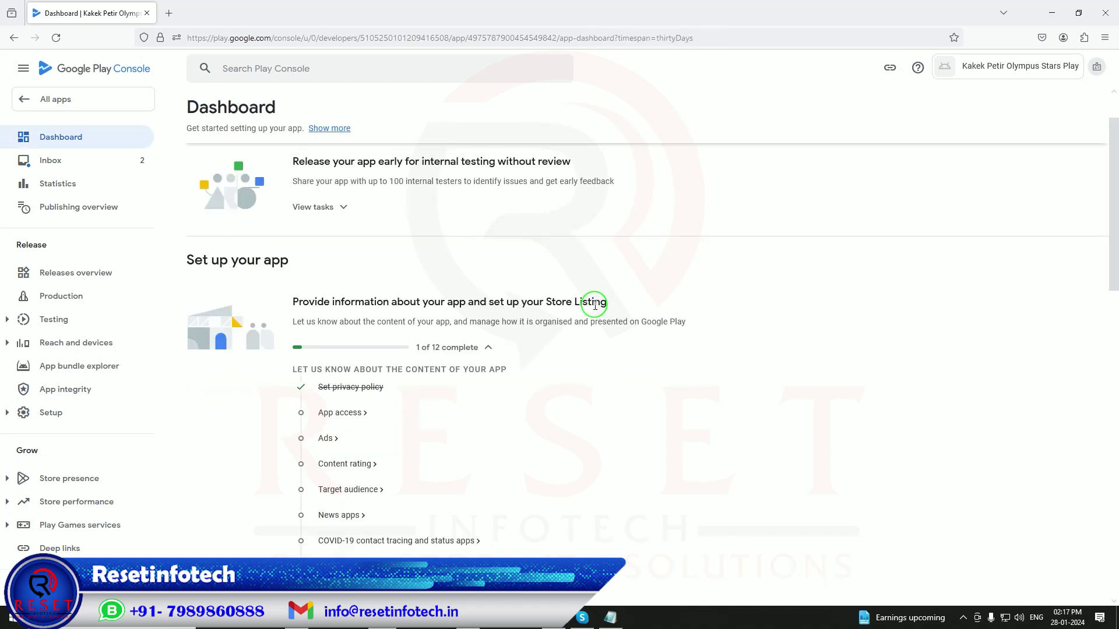
Declare in App access that all functionality is available without restrictions, and save
scroll(594, 306, down, 2)
click(352, 349)
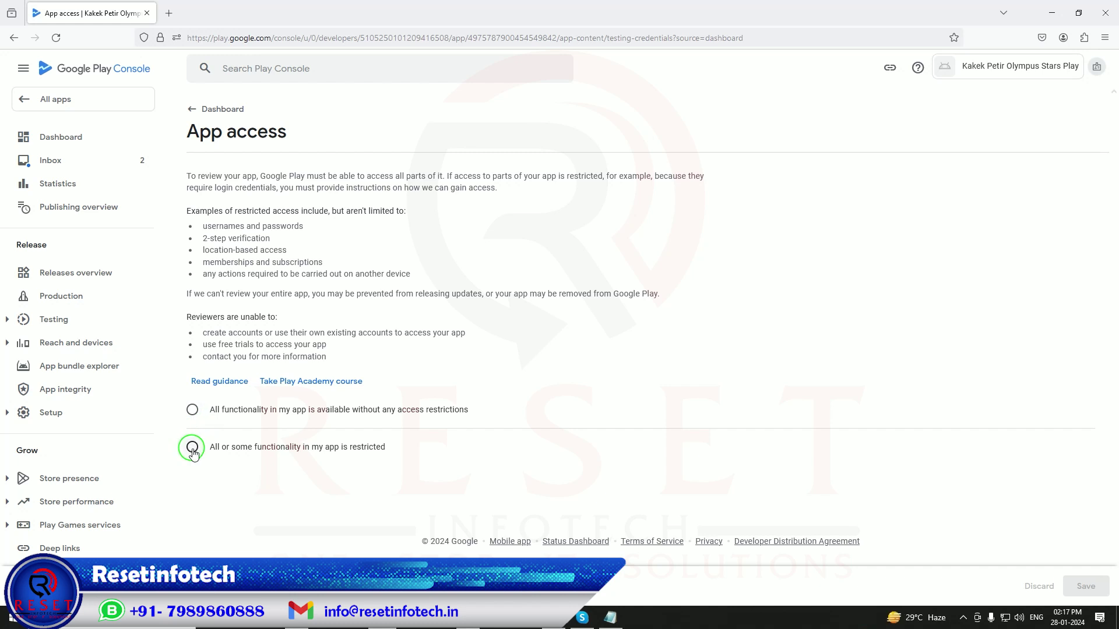
click(193, 410)
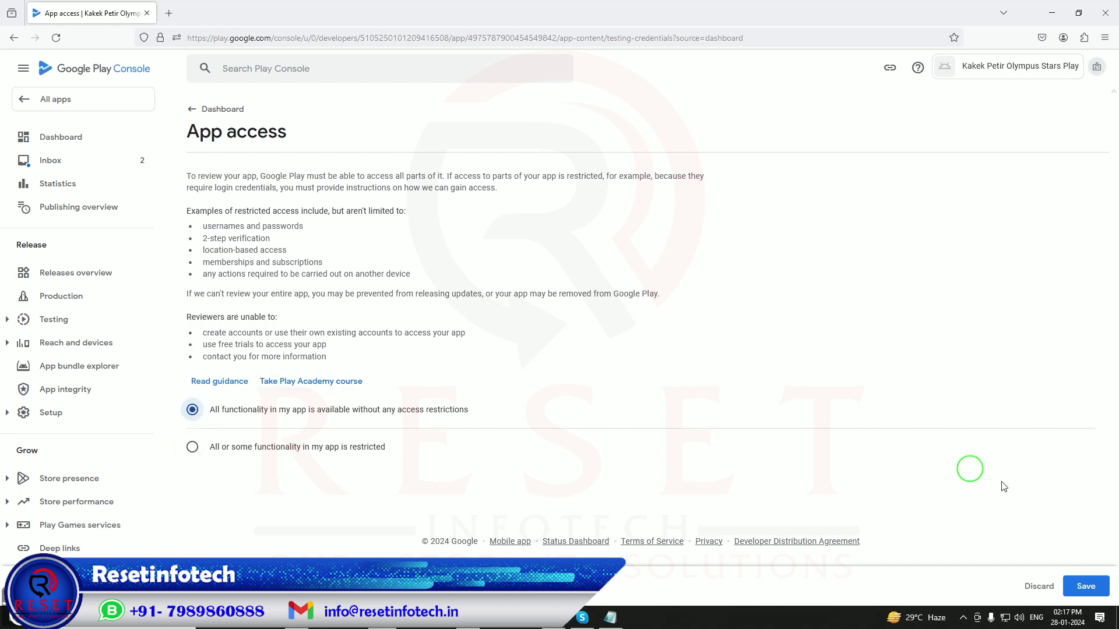
click(1085, 586)
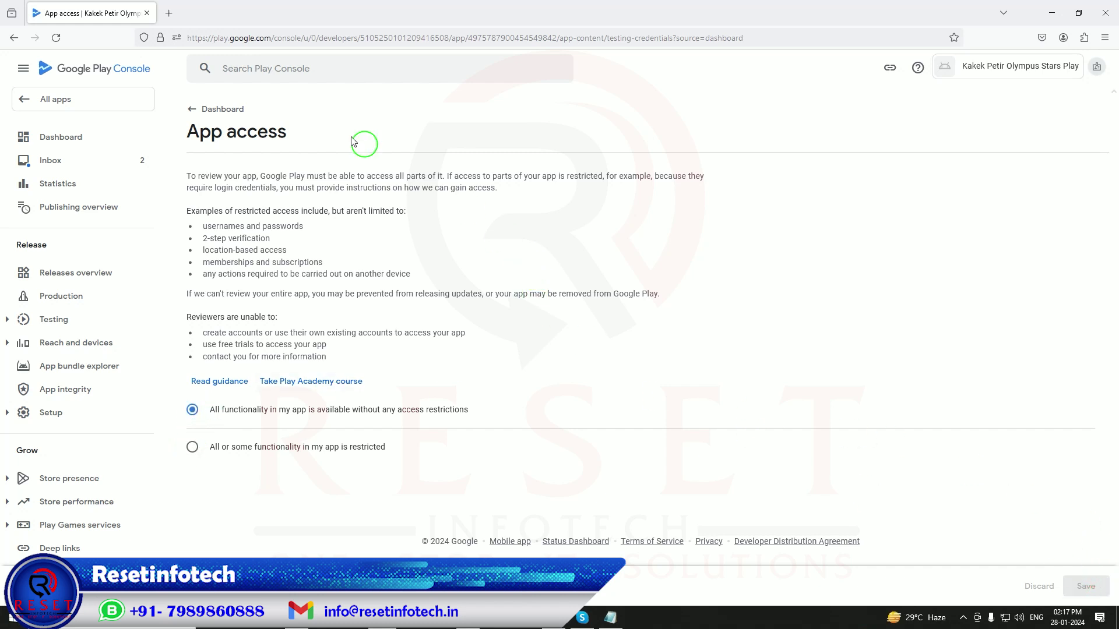
click(189, 112)
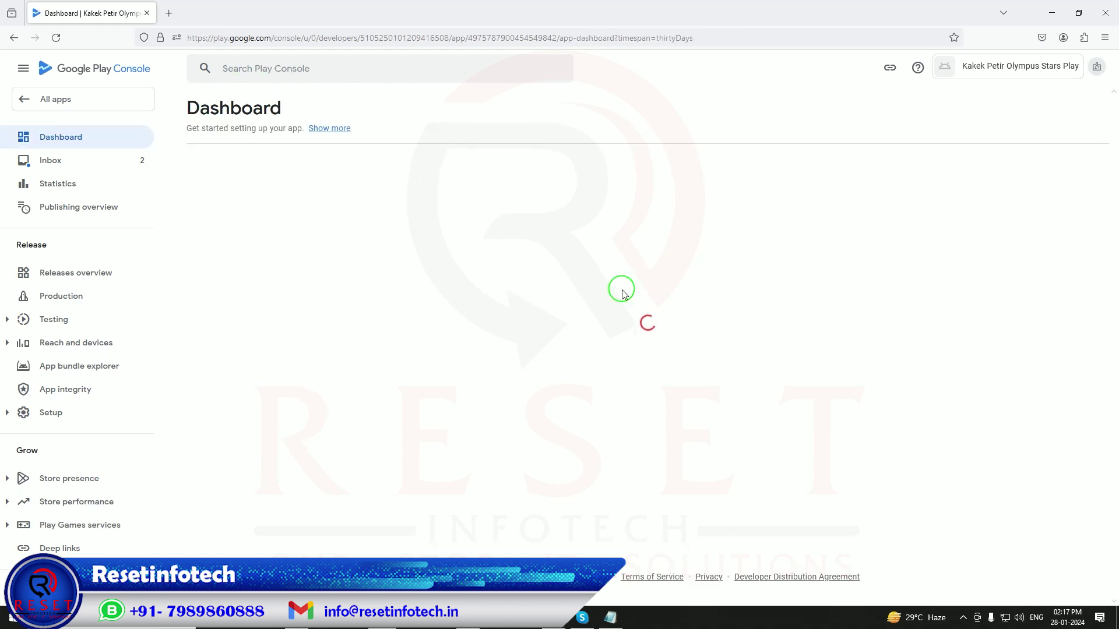
Declare in Ads 'No, my app does not contain ads' and save
scroll(621, 290, down, 2)
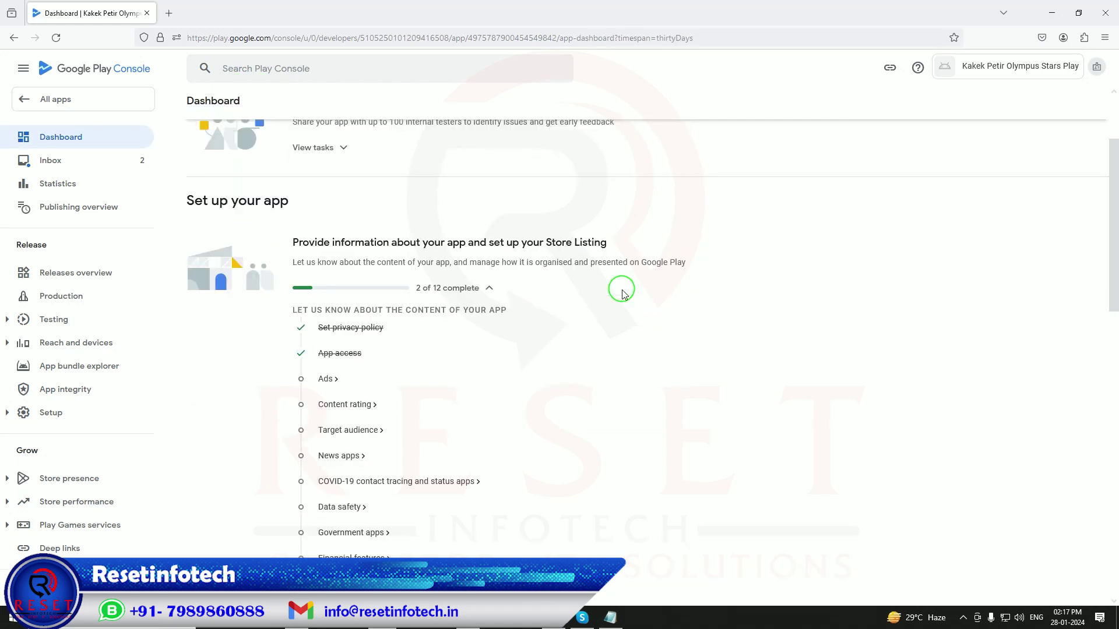
click(321, 380)
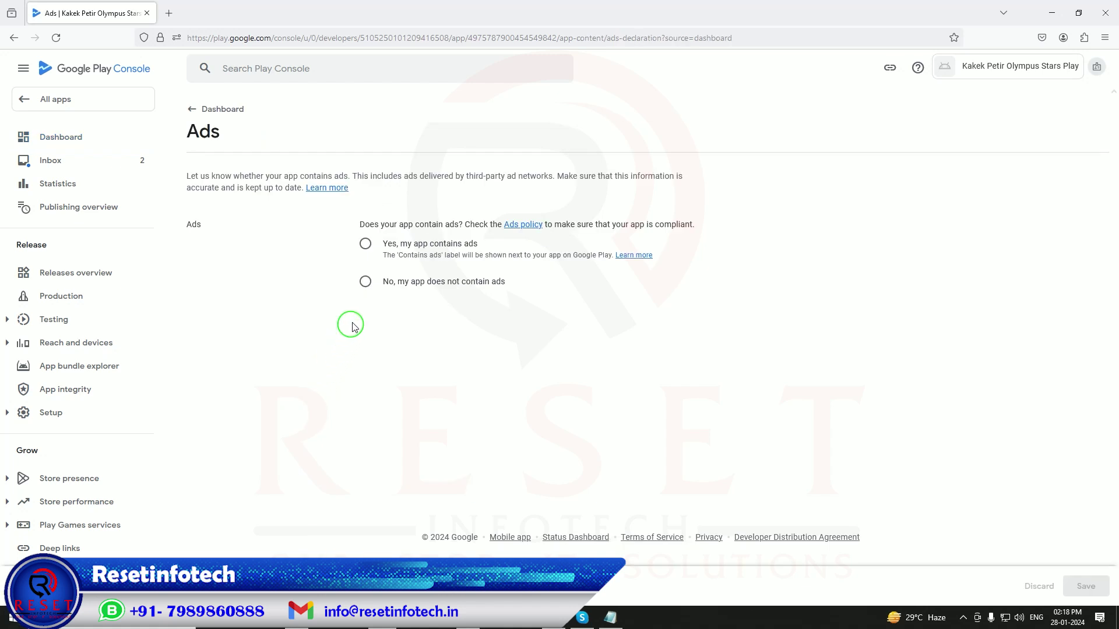
click(364, 284)
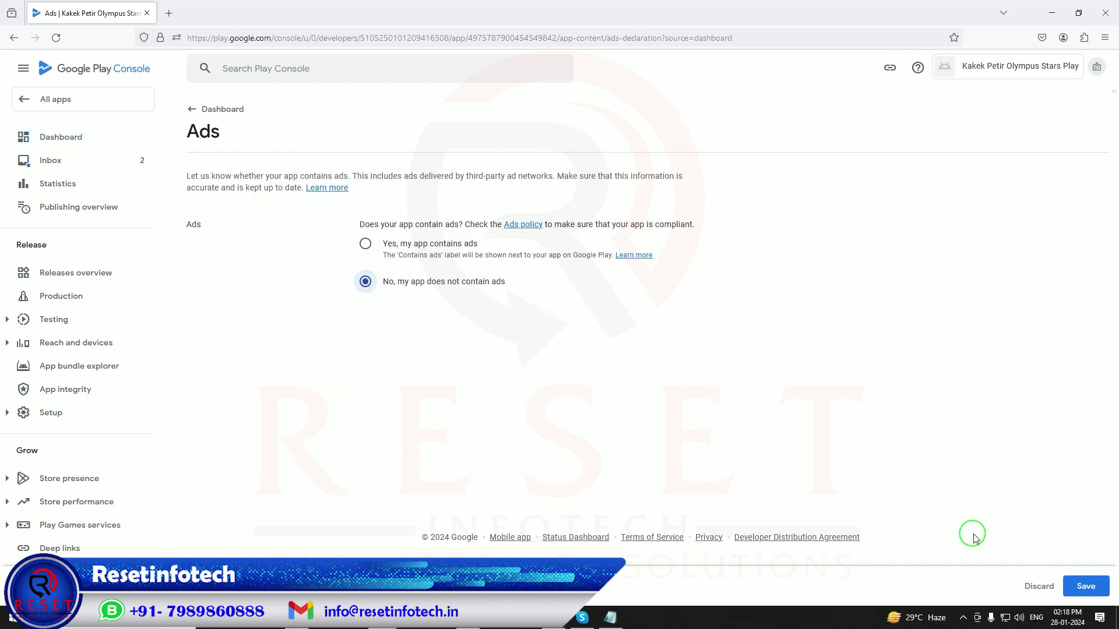
click(1087, 586)
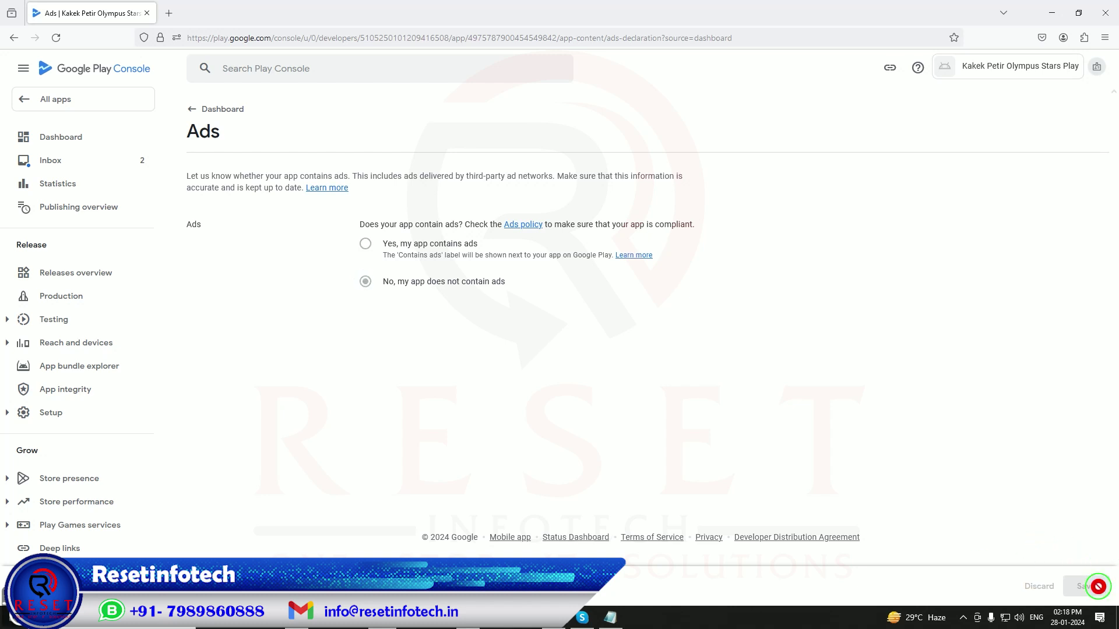
click(195, 109)
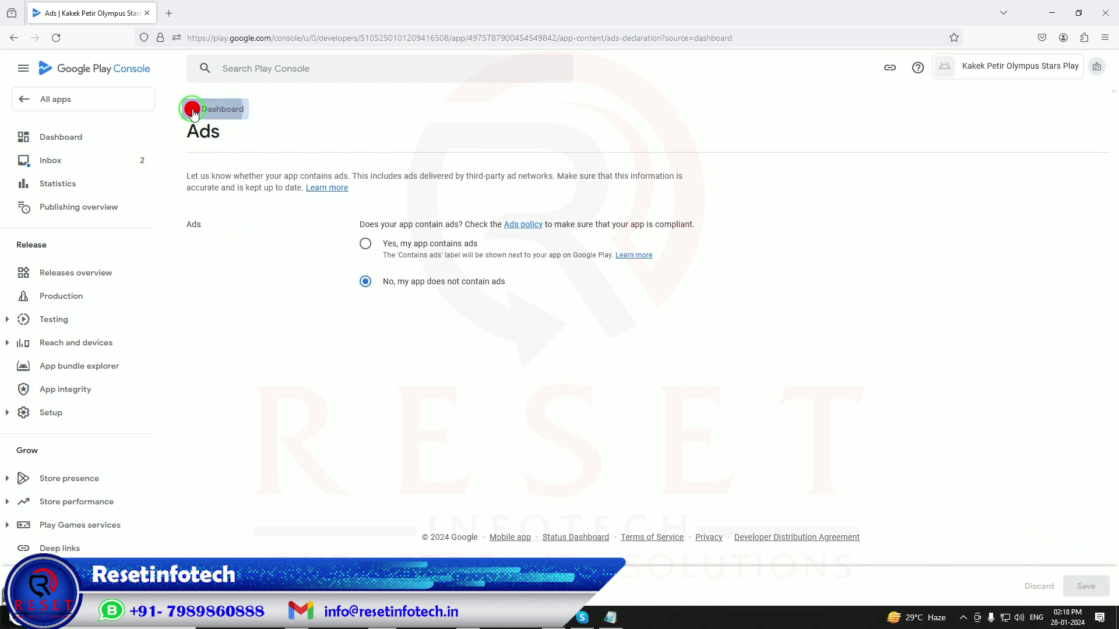
scroll(417, 315, down, 2)
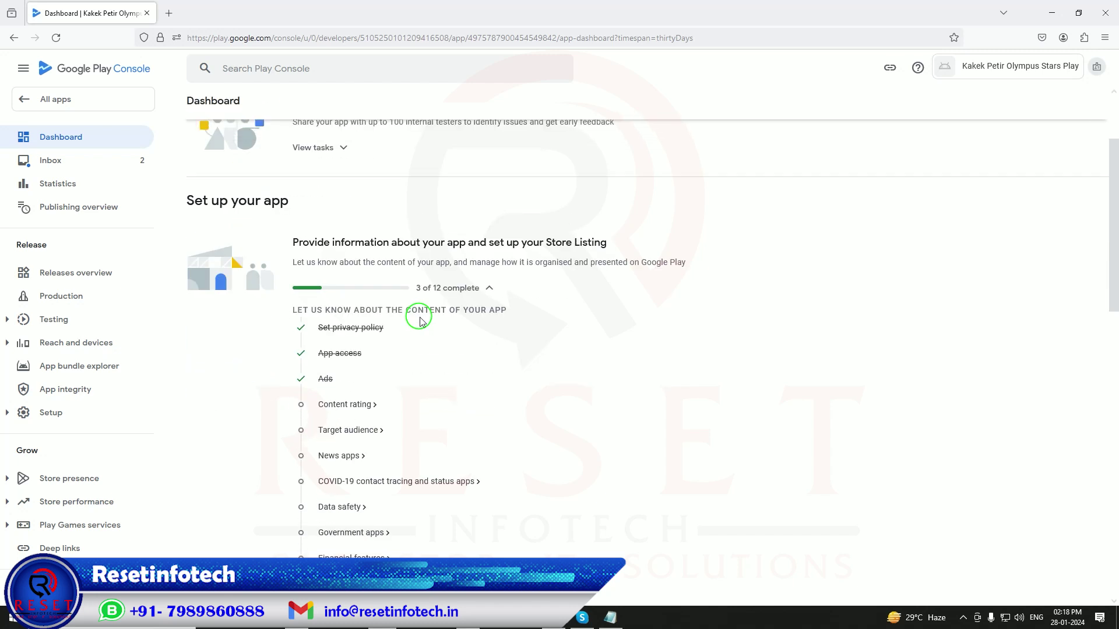
Open Content rating, start the questionnaire, and select the Email address field
click(350, 402)
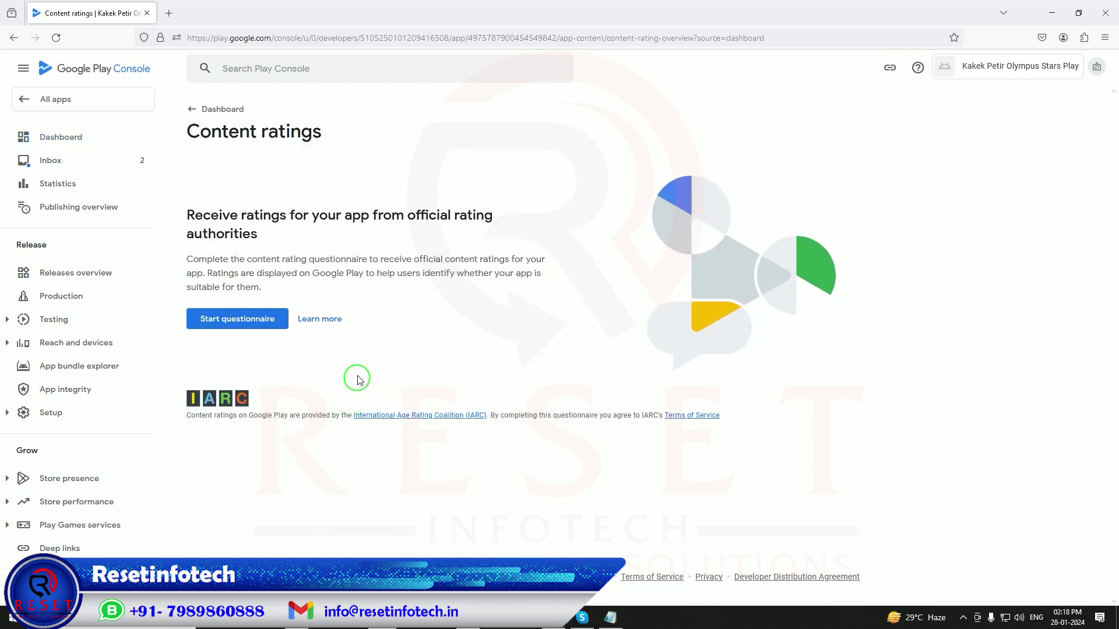
click(236, 319)
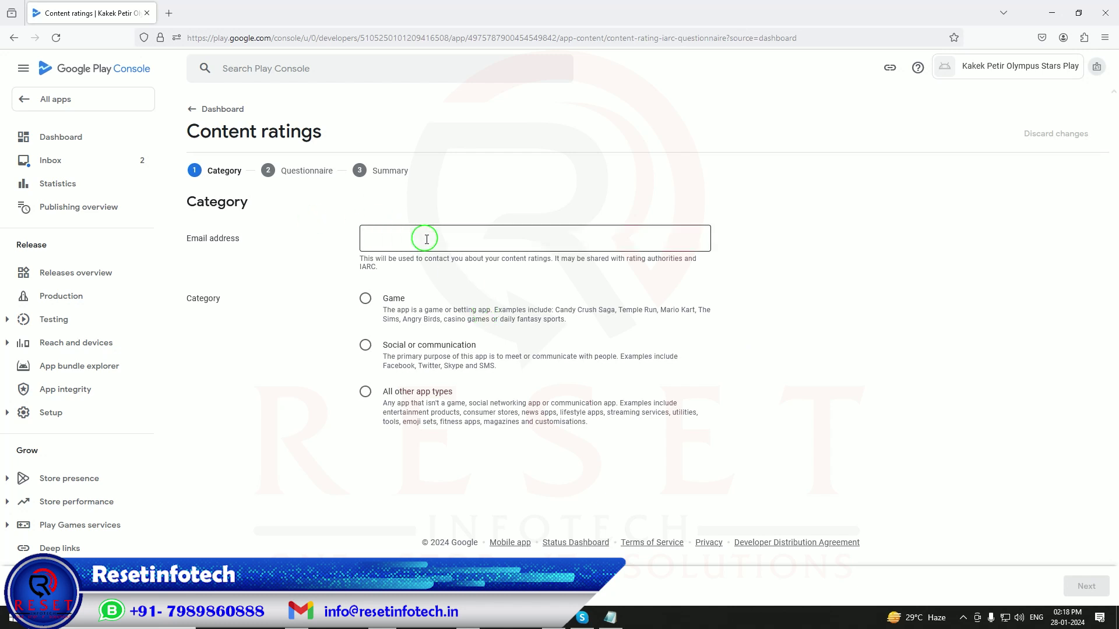
click(427, 239)
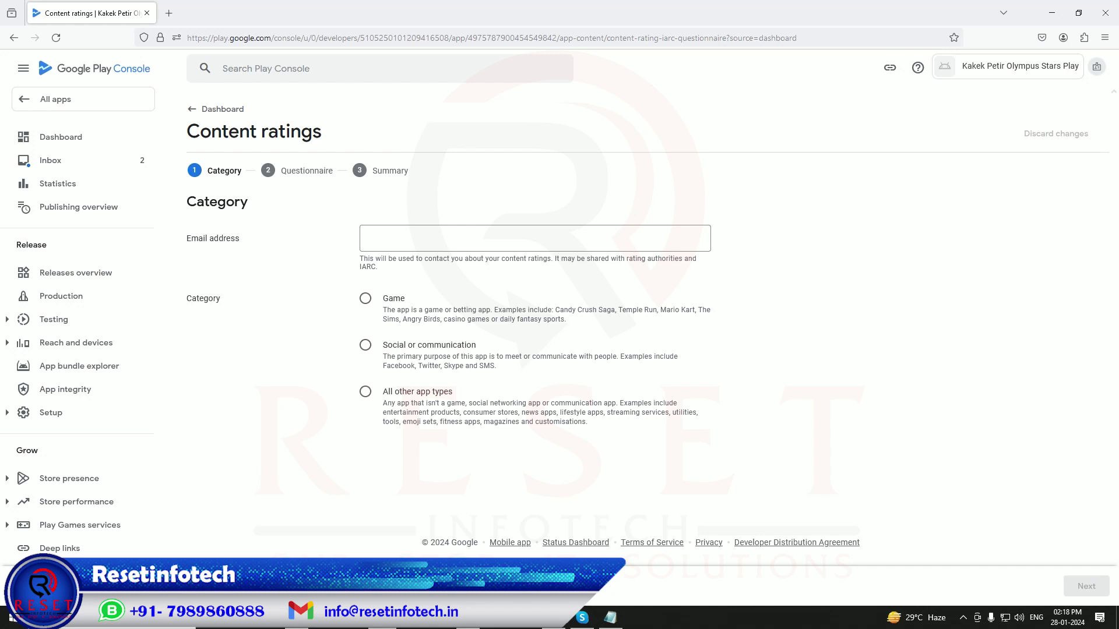
click(168, 13)
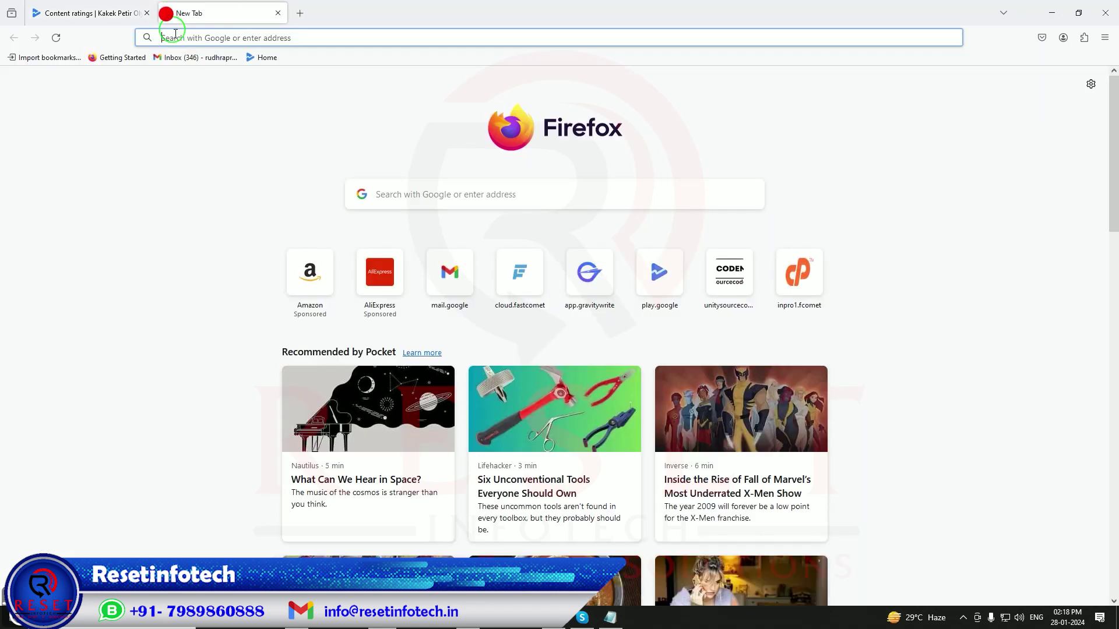
Copy the signed-in account's e-mail address from the Gmail account panel, then close Gmail
click(167, 65)
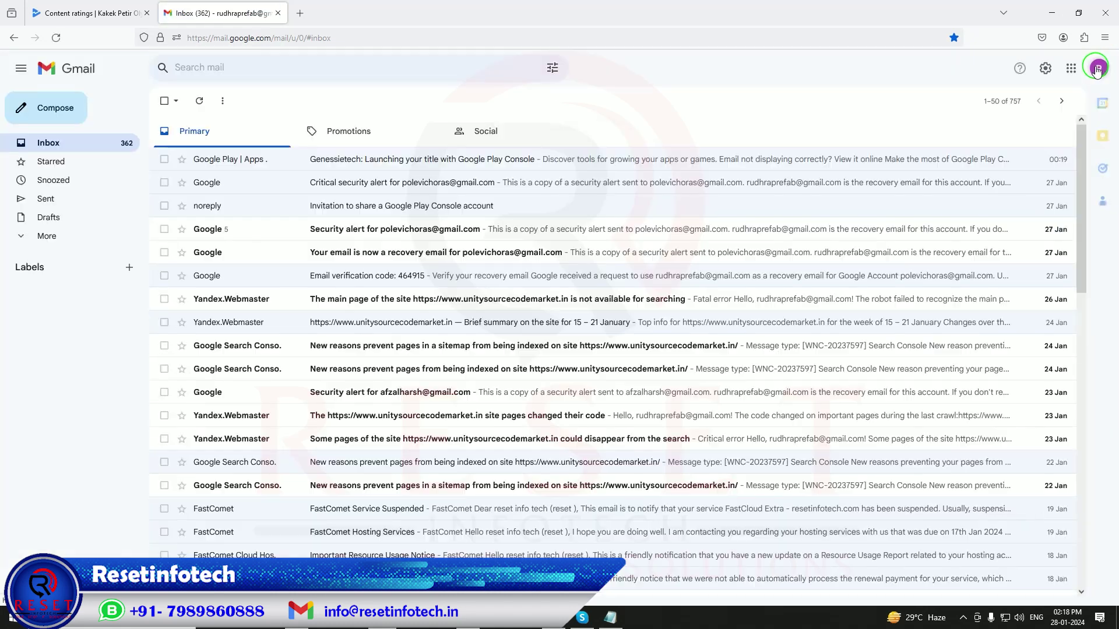
click(1098, 69)
drag(940, 105, 1043, 106)
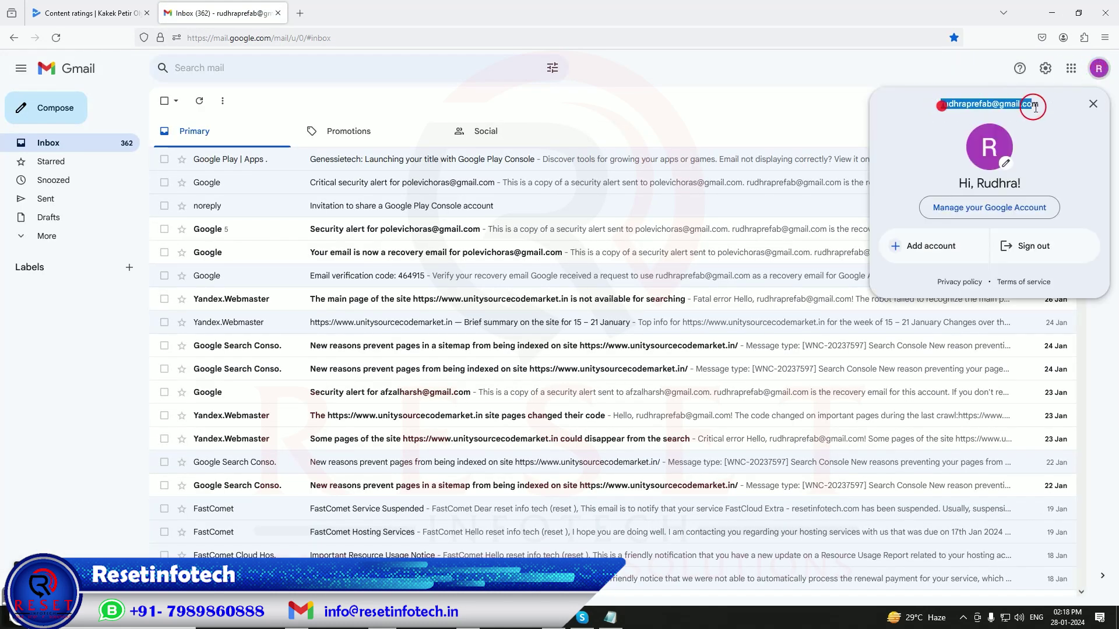
right_click(1017, 111)
click(1022, 113)
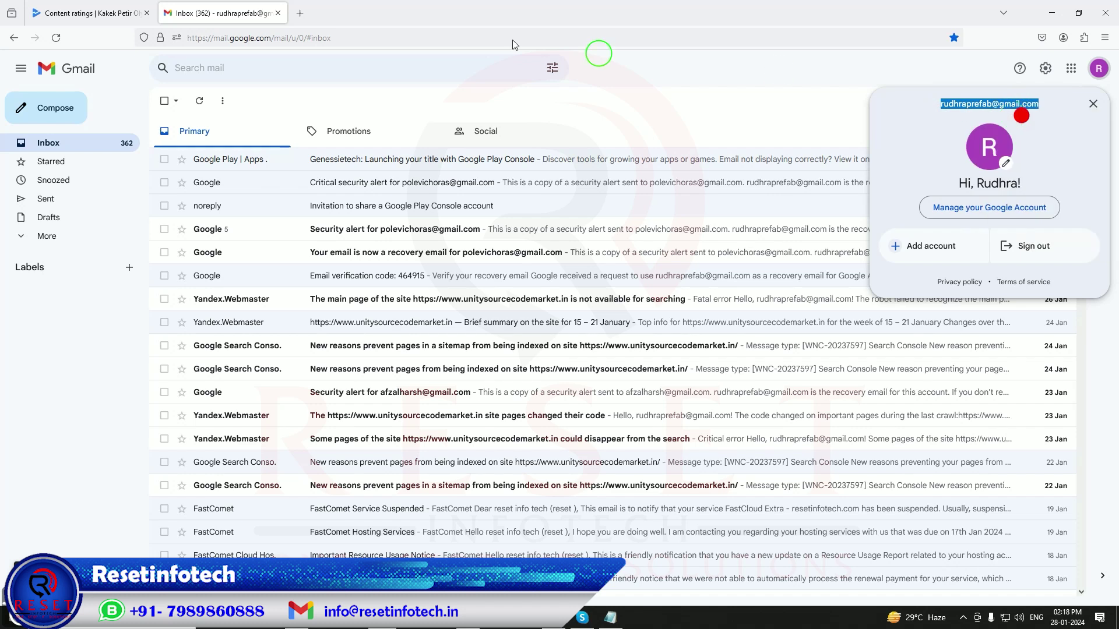
click(278, 12)
Paste the account e-mail into Email address, choose the Game category, and continue
click(399, 239)
right_click(399, 239)
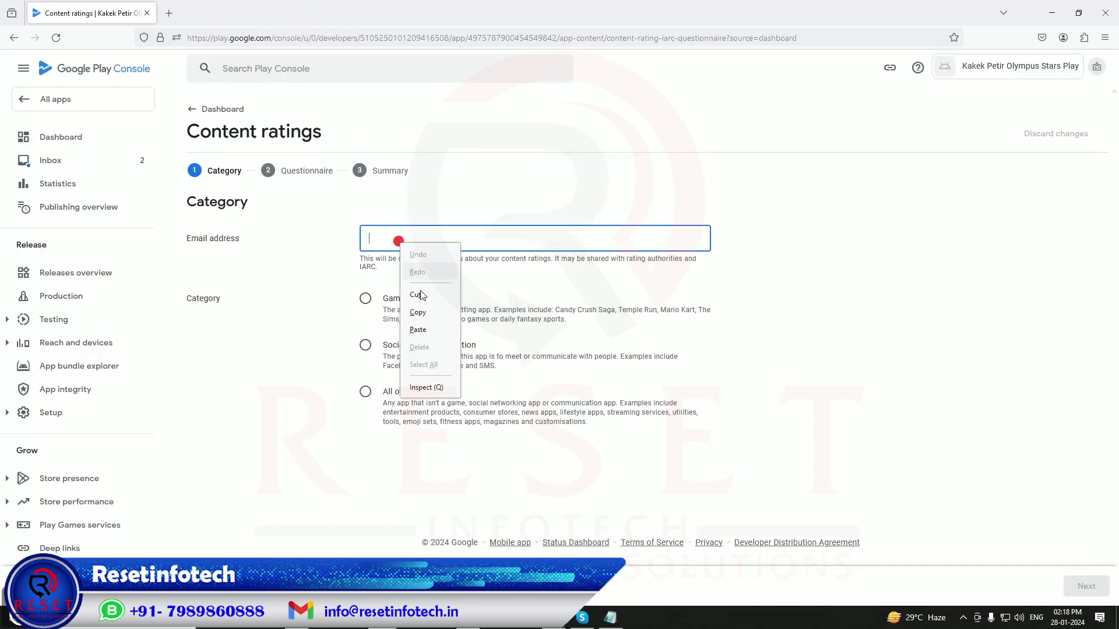
click(418, 330)
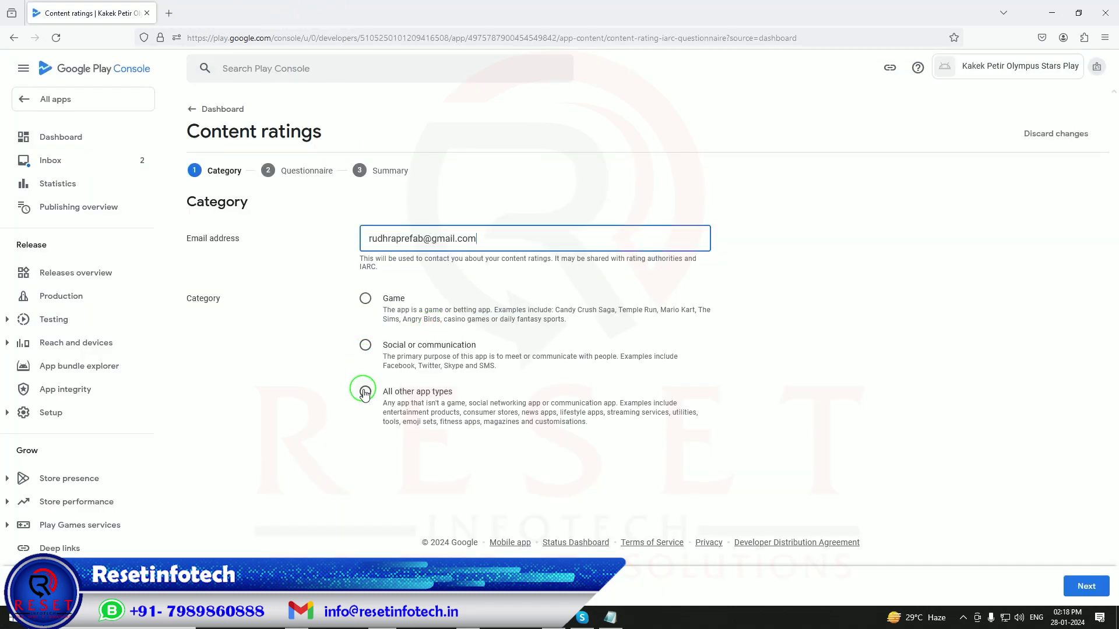
click(368, 315)
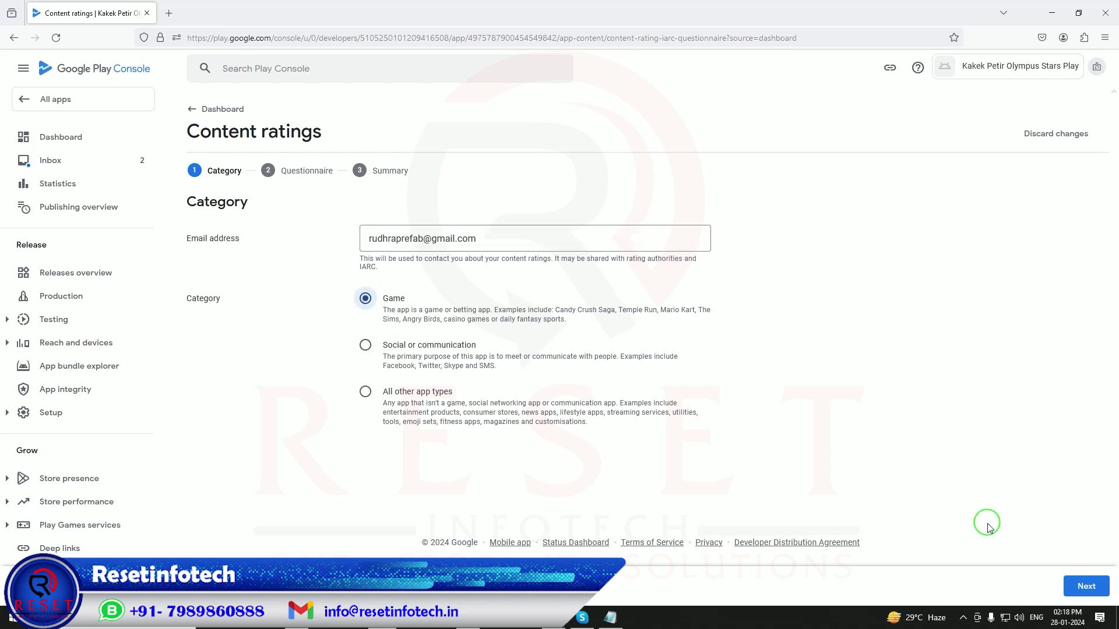
click(1070, 589)
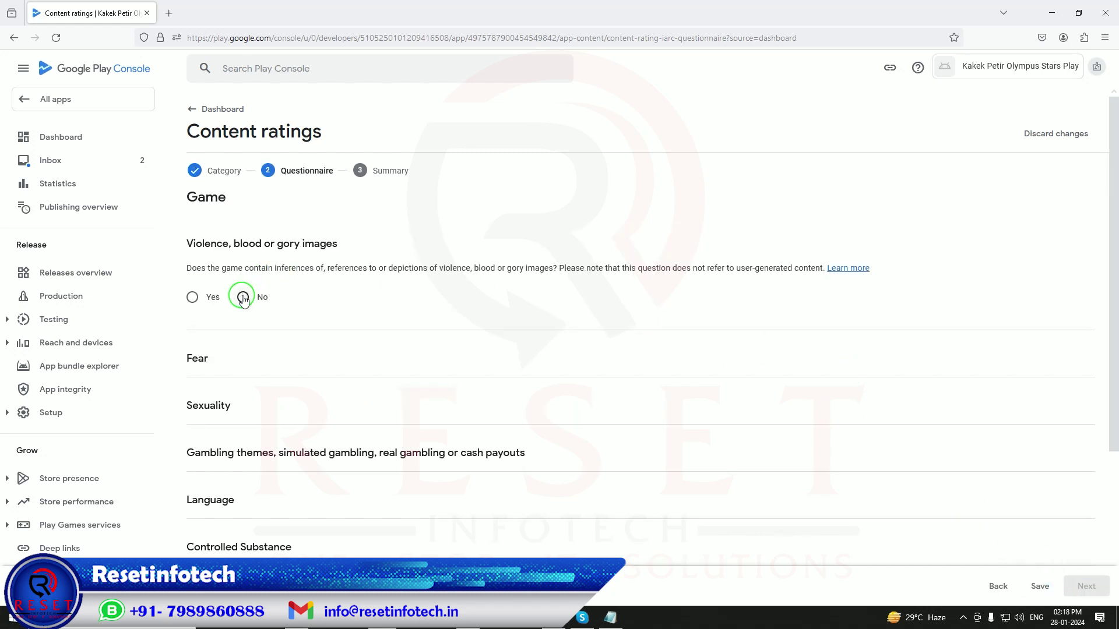
Answer No to violence, fear, sexuality, gambling, language, controlled substance and crude humour questions
click(243, 298)
click(243, 412)
scroll(379, 334, down, 3)
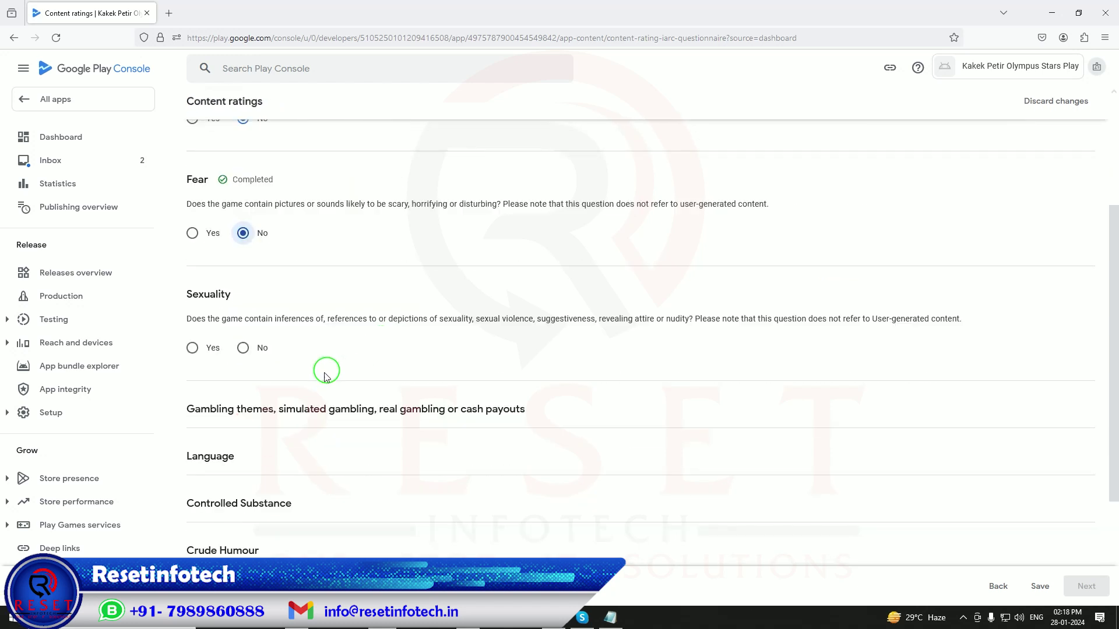
click(243, 348)
click(243, 463)
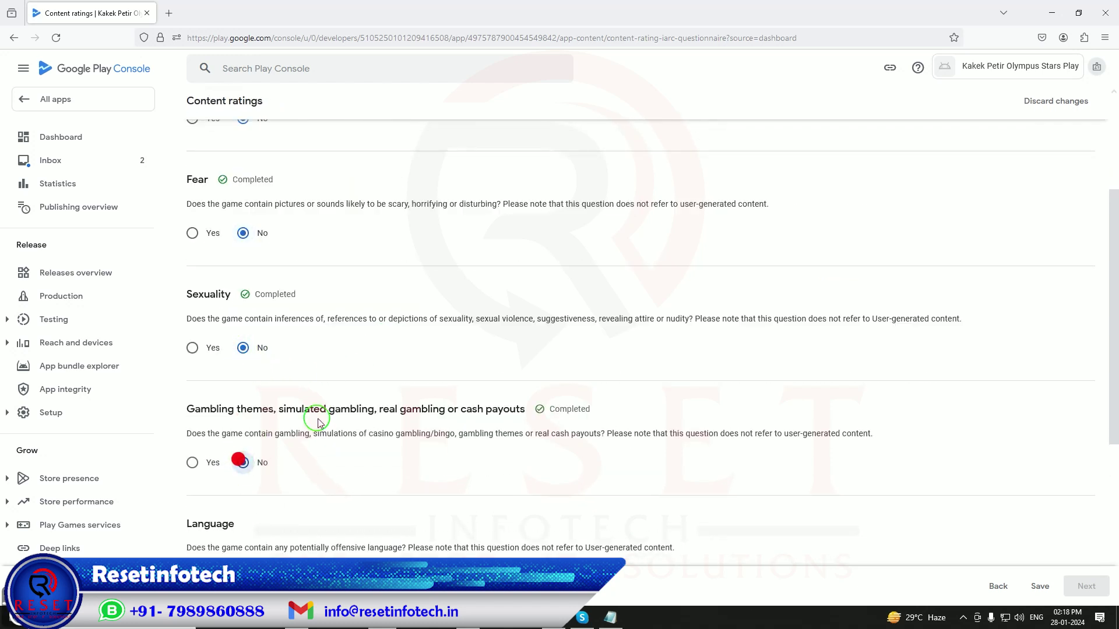
scroll(319, 422, down, 3)
click(243, 397)
scroll(340, 384, down, 3)
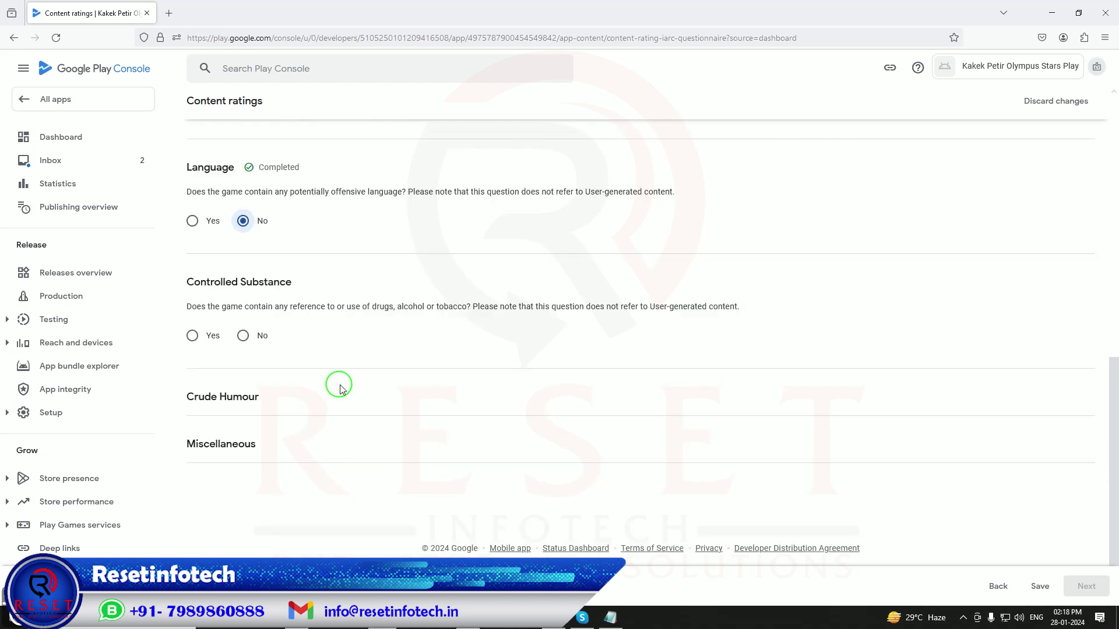
click(243, 335)
click(243, 453)
scroll(312, 401, down, 3)
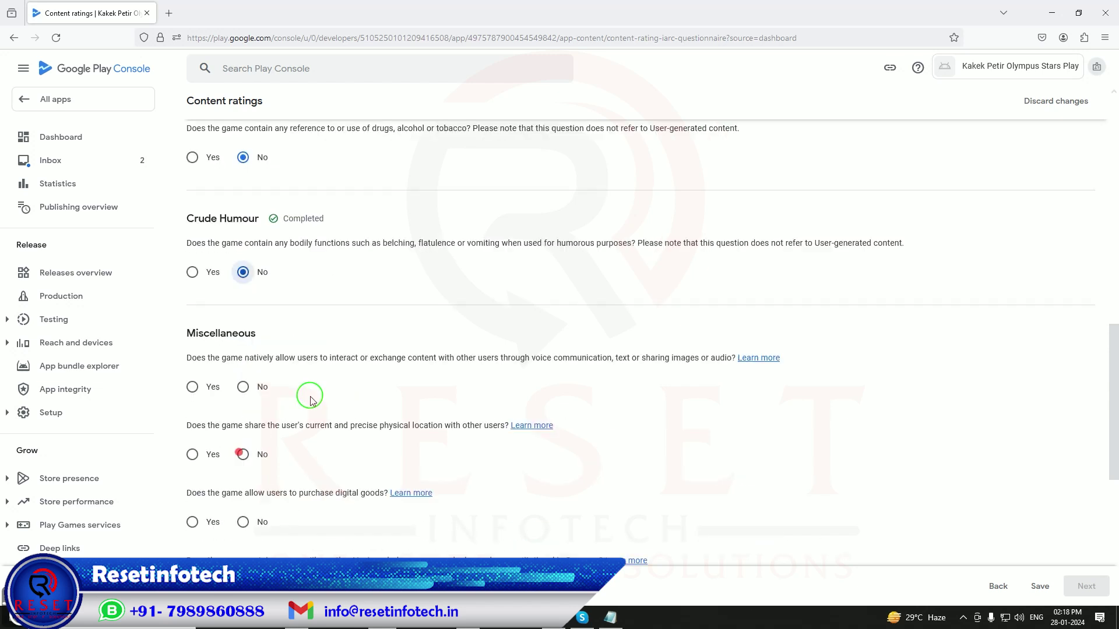
scroll(310, 401, down, 2)
Answer No to the interaction, location, purchase and sensitive-content questions, then save and submit
click(243, 268)
click(243, 336)
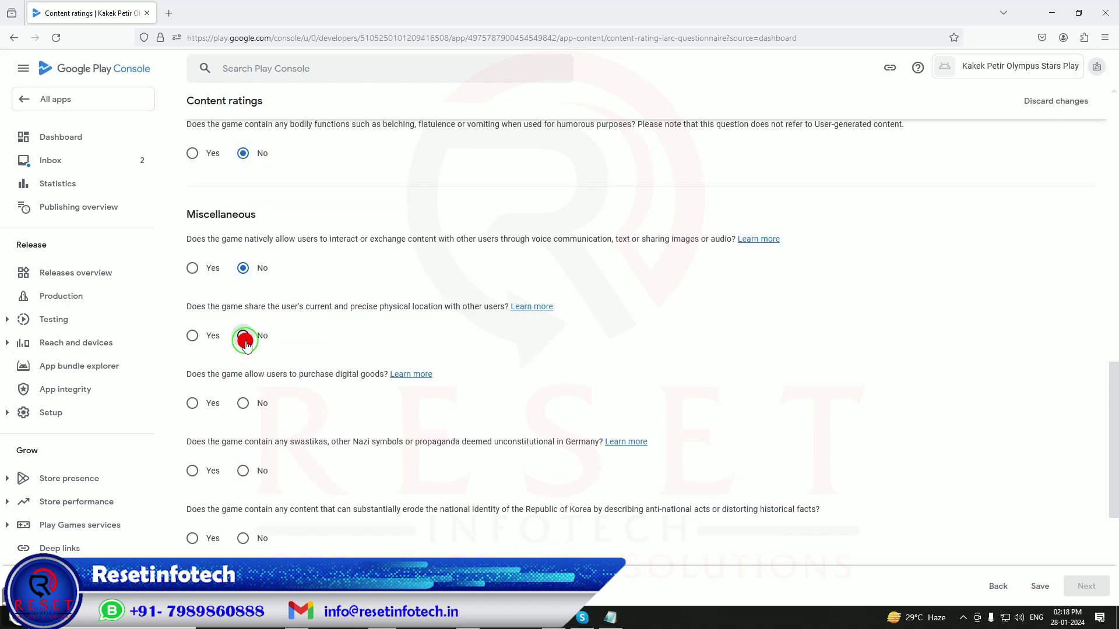
click(243, 403)
click(243, 470)
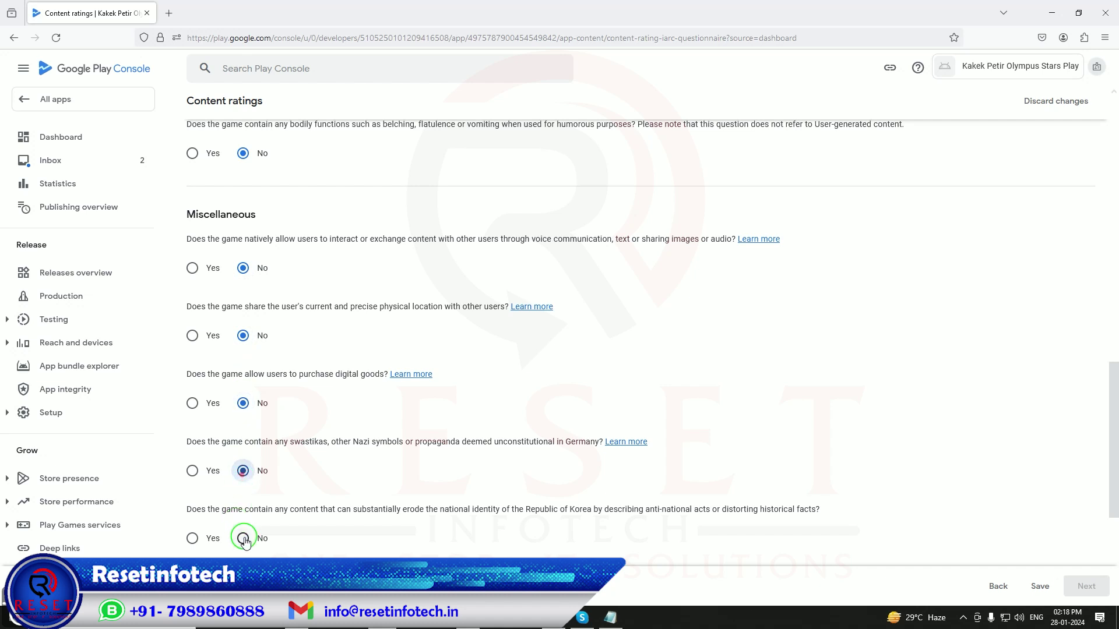
click(243, 538)
scroll(355, 365, down, 4)
click(243, 360)
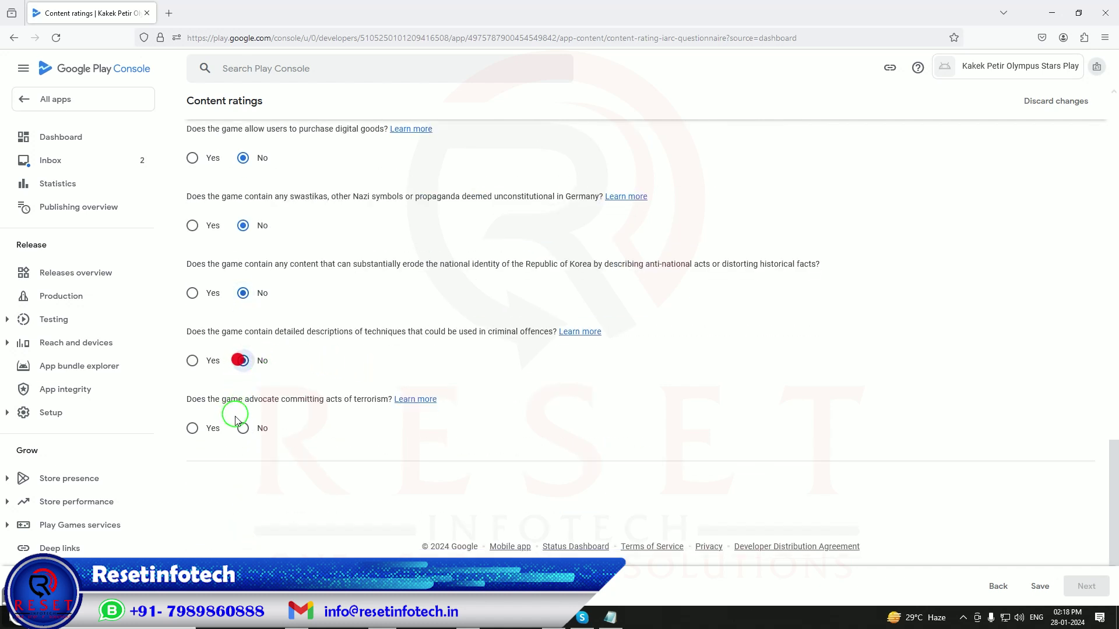
click(243, 426)
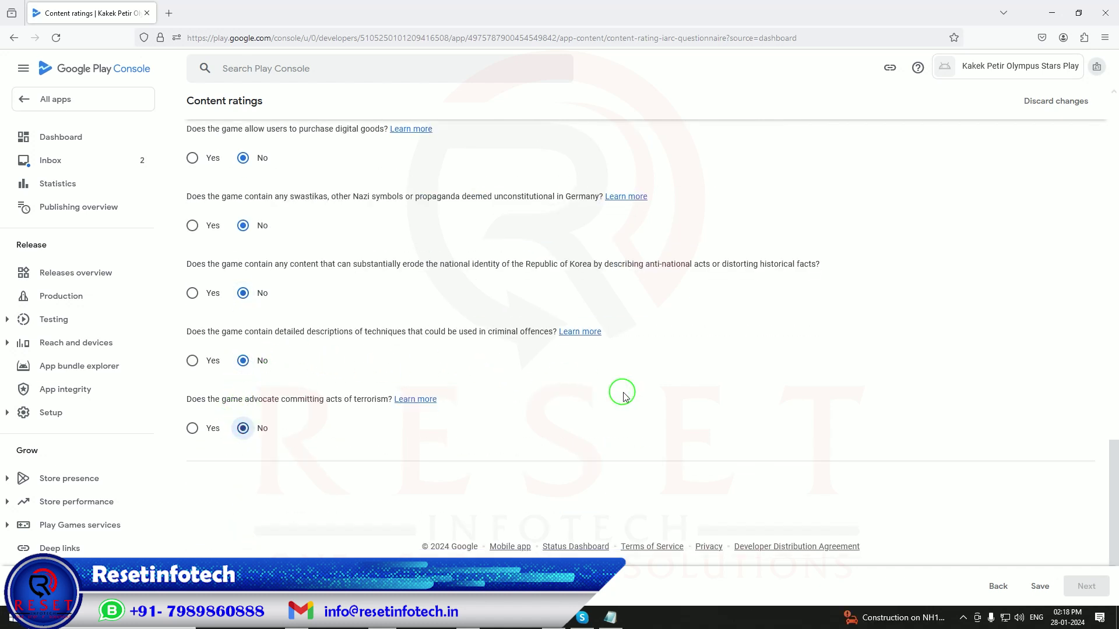
click(1041, 587)
click(1089, 587)
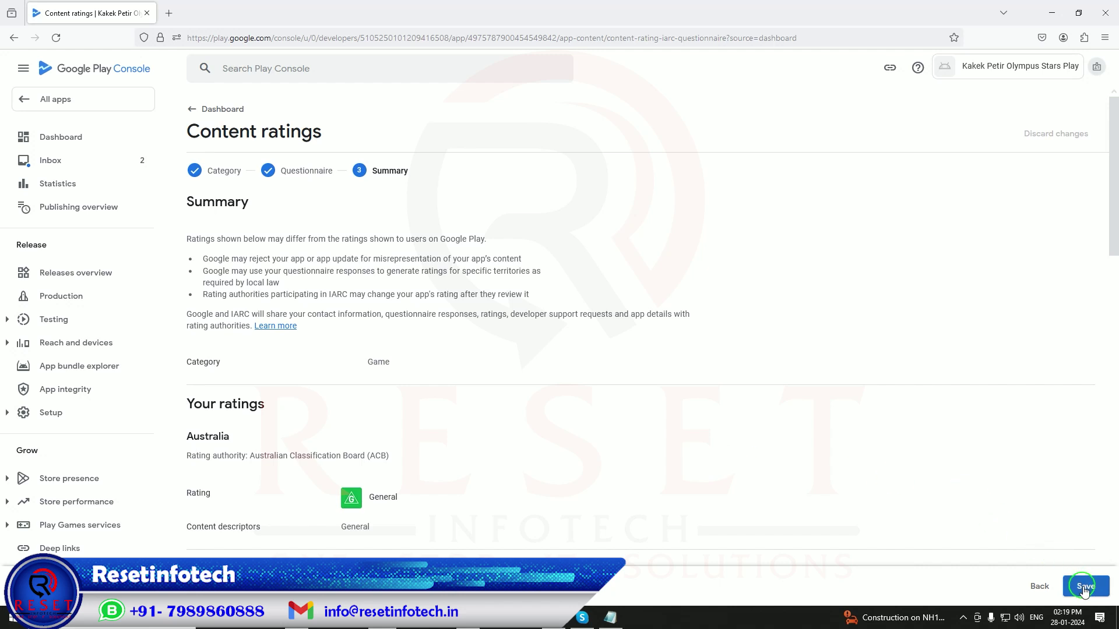
click(1085, 586)
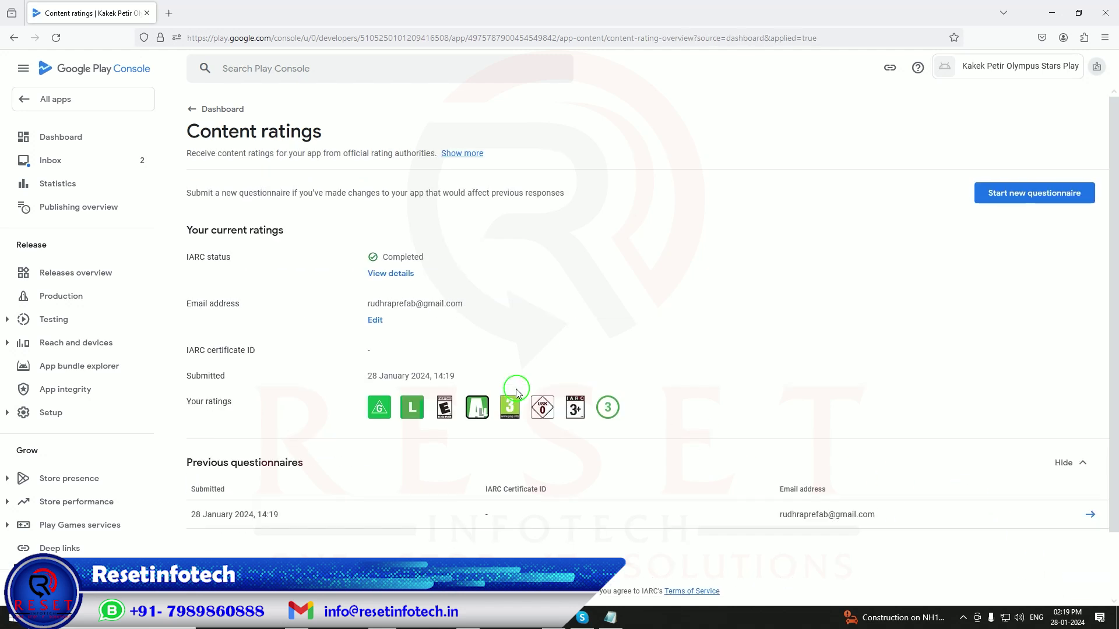
Set Target audience to ages 18 and over, answer Yes to possible appeal to children, and save
click(195, 112)
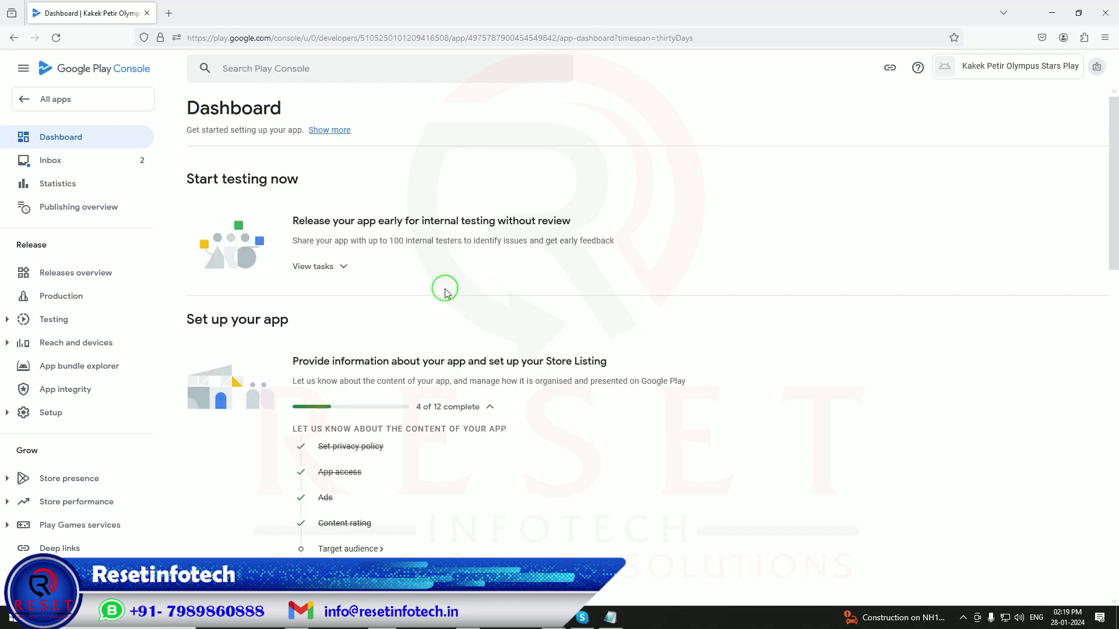
scroll(487, 294, down, 3)
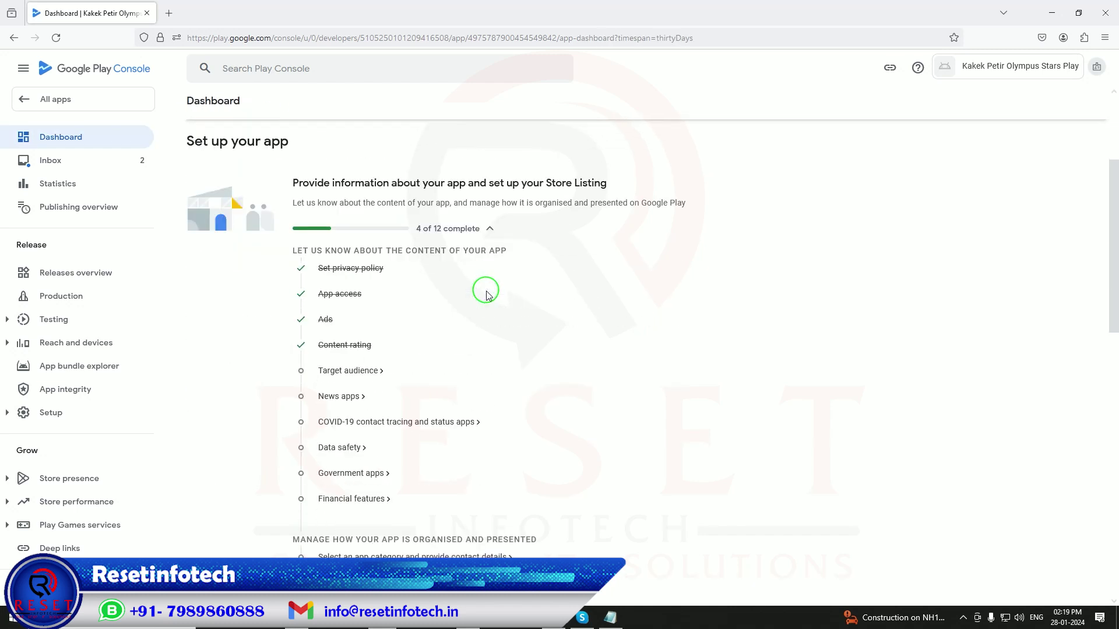
click(357, 373)
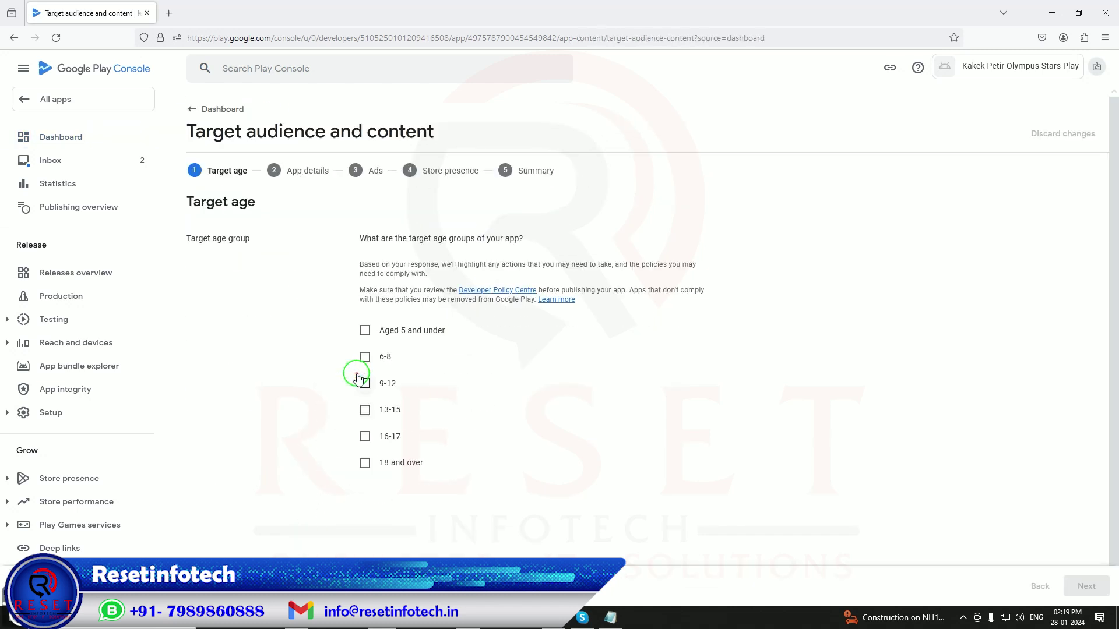
click(365, 465)
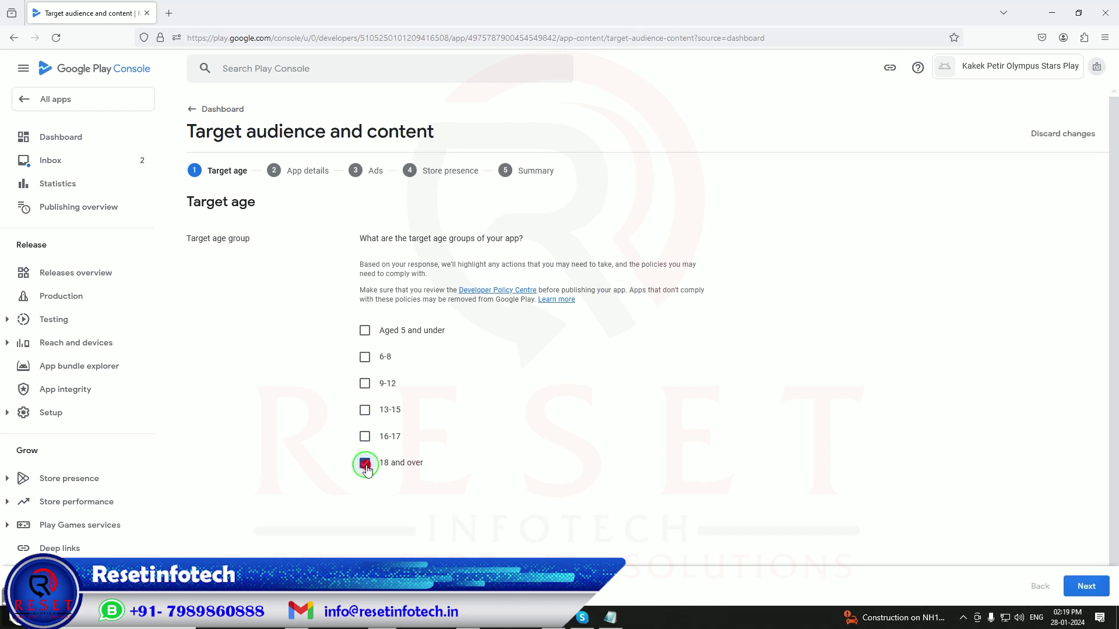
click(1078, 584)
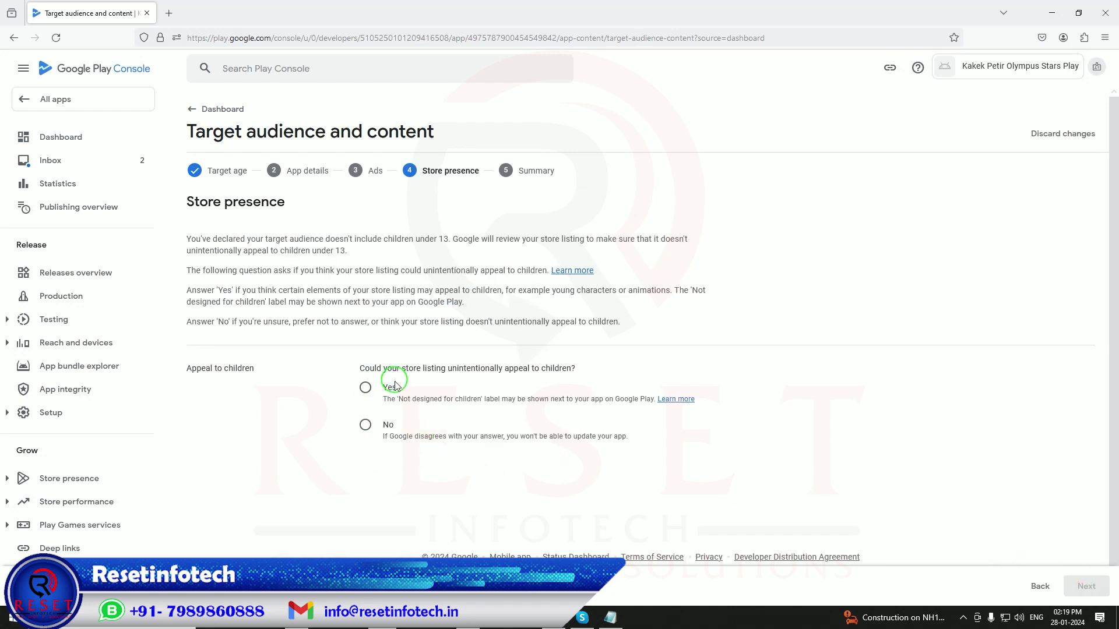
click(366, 388)
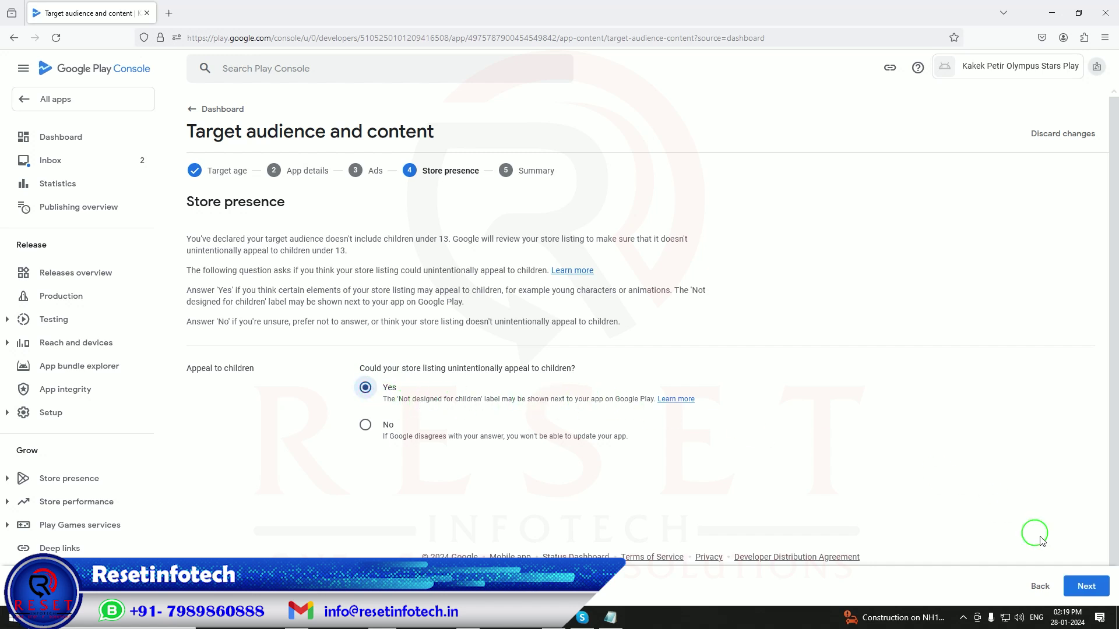
click(1104, 596)
click(1099, 591)
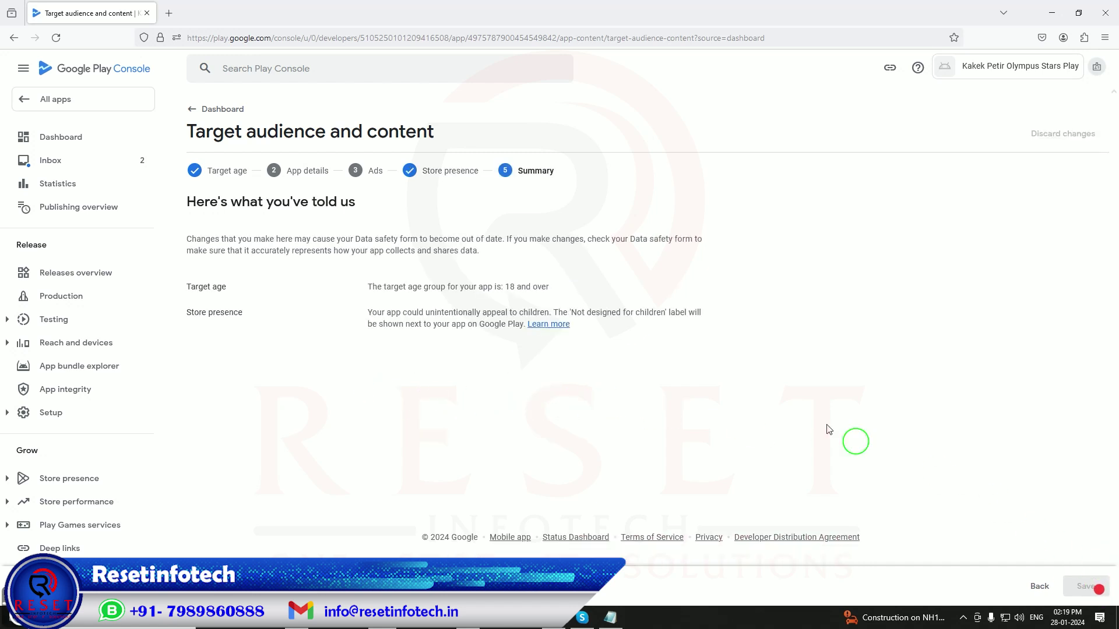
Answer No in the News apps declaration, save it, and go back to the Dashboard
click(191, 111)
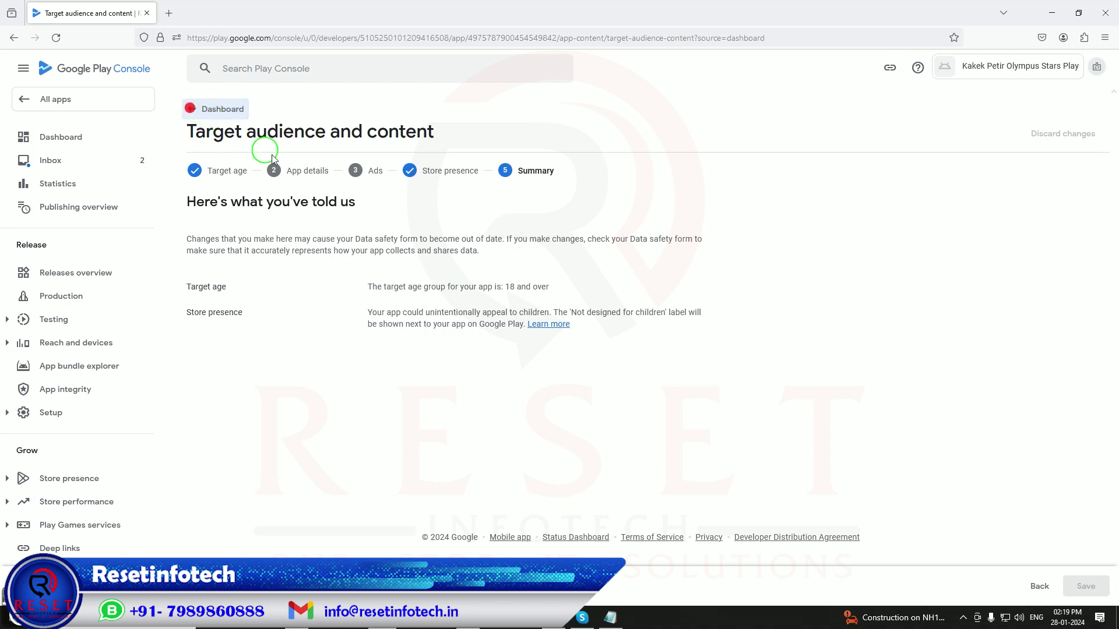
scroll(548, 317, down, 3)
scroll(548, 317, down, 1)
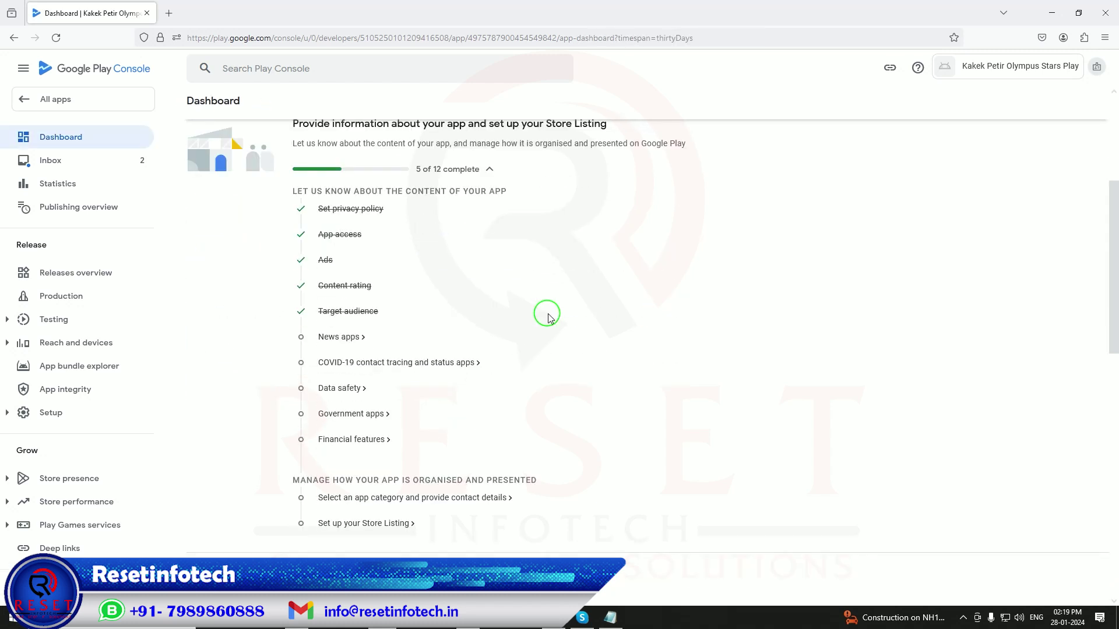
click(339, 338)
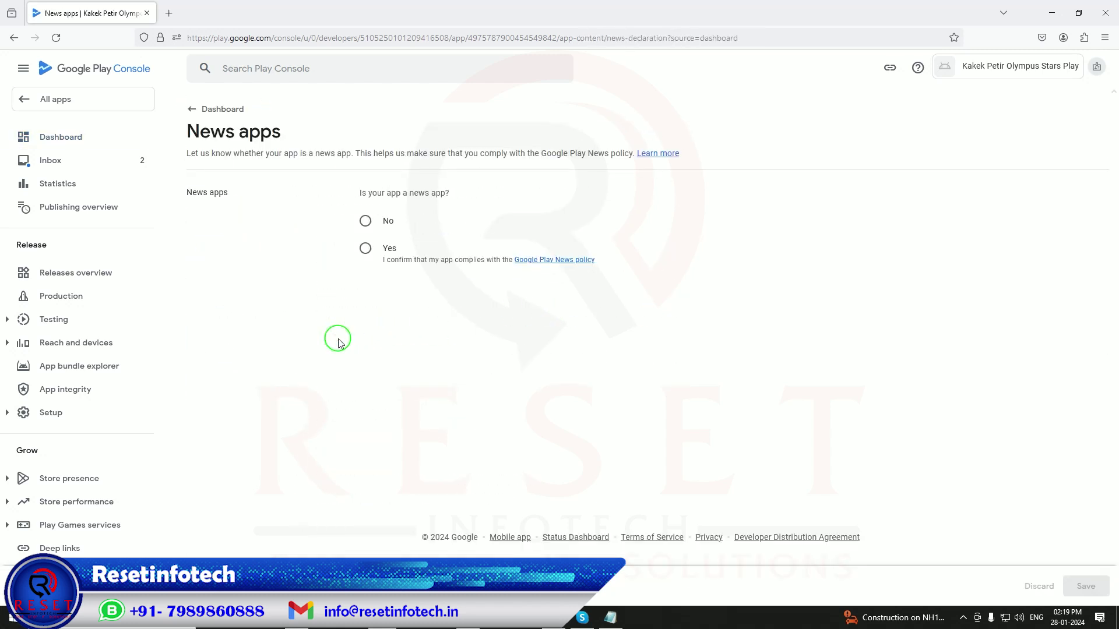
click(364, 224)
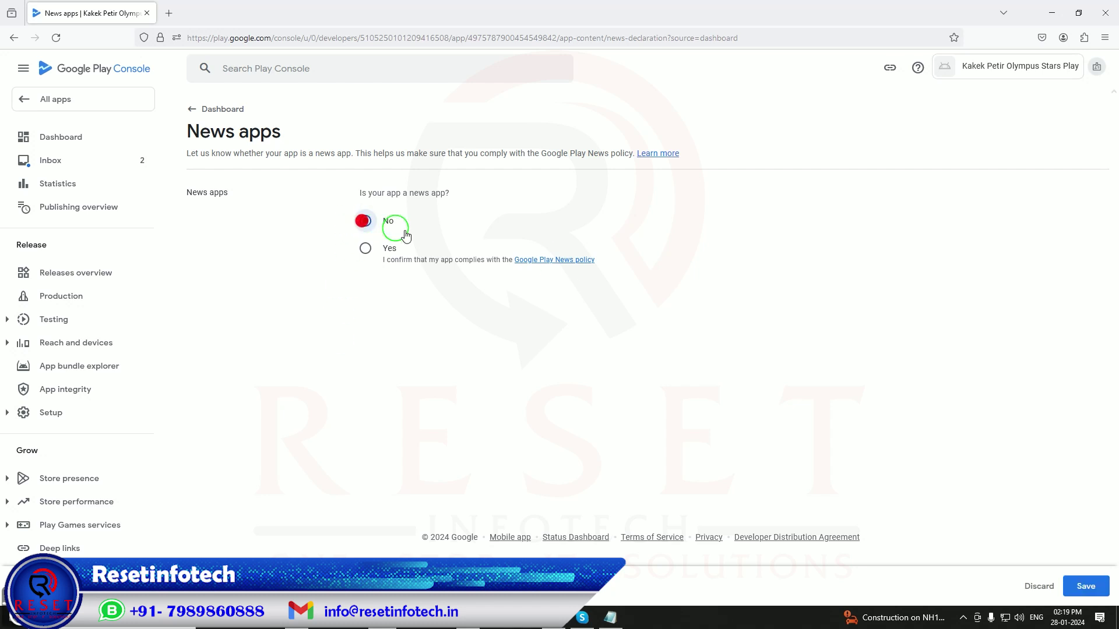
click(1084, 585)
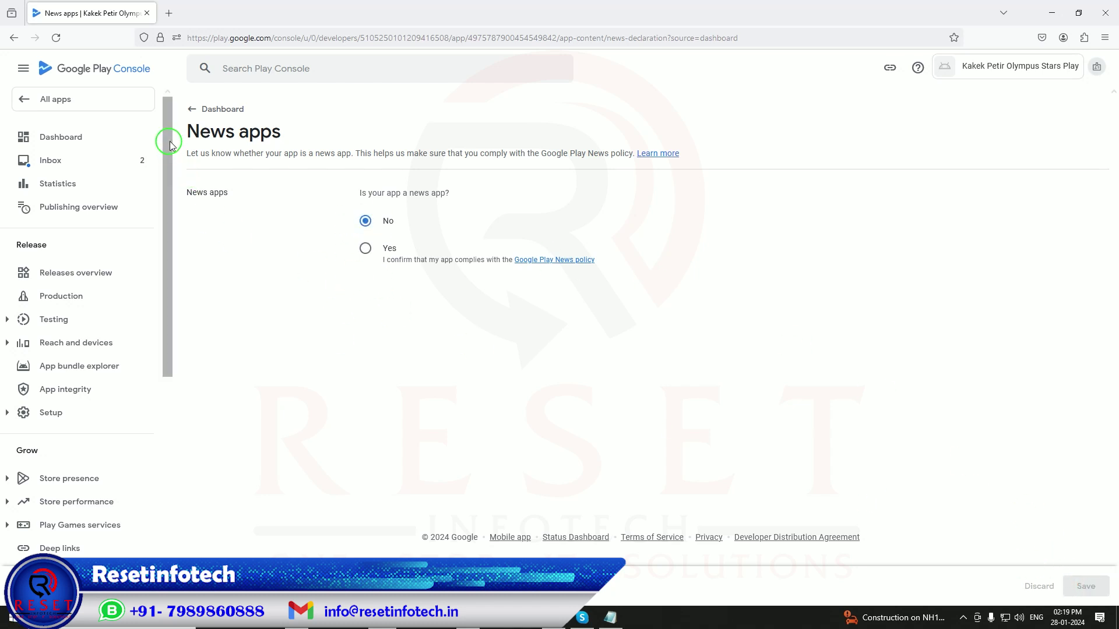
click(194, 109)
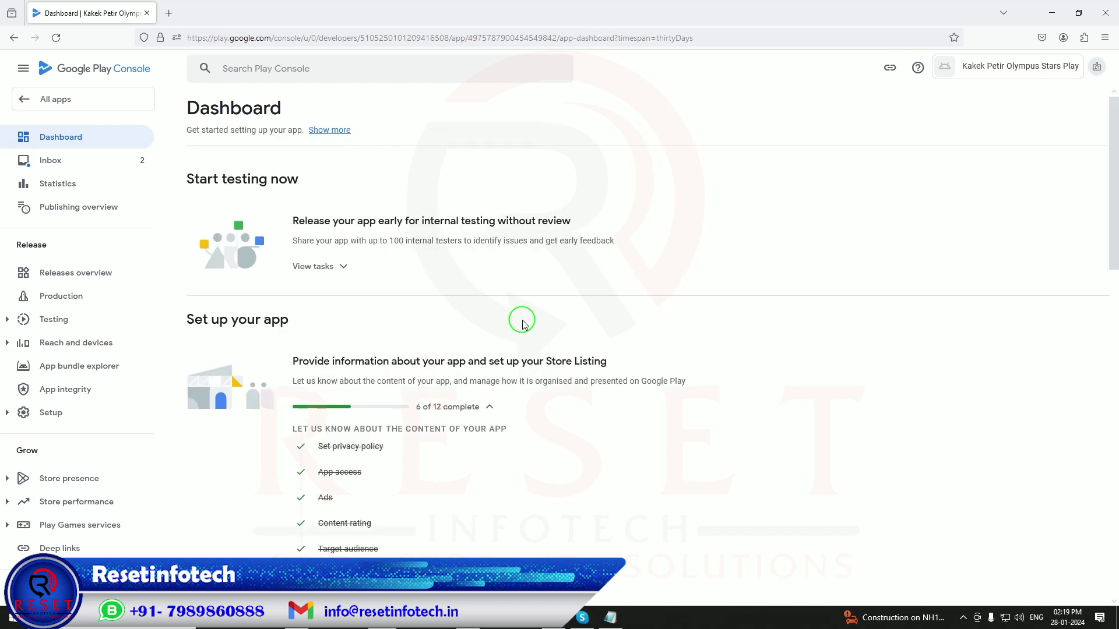
Tick 'My app is not a publicly available' COVID-19 contact tracing app, and save
scroll(522, 320, down, 4)
click(370, 367)
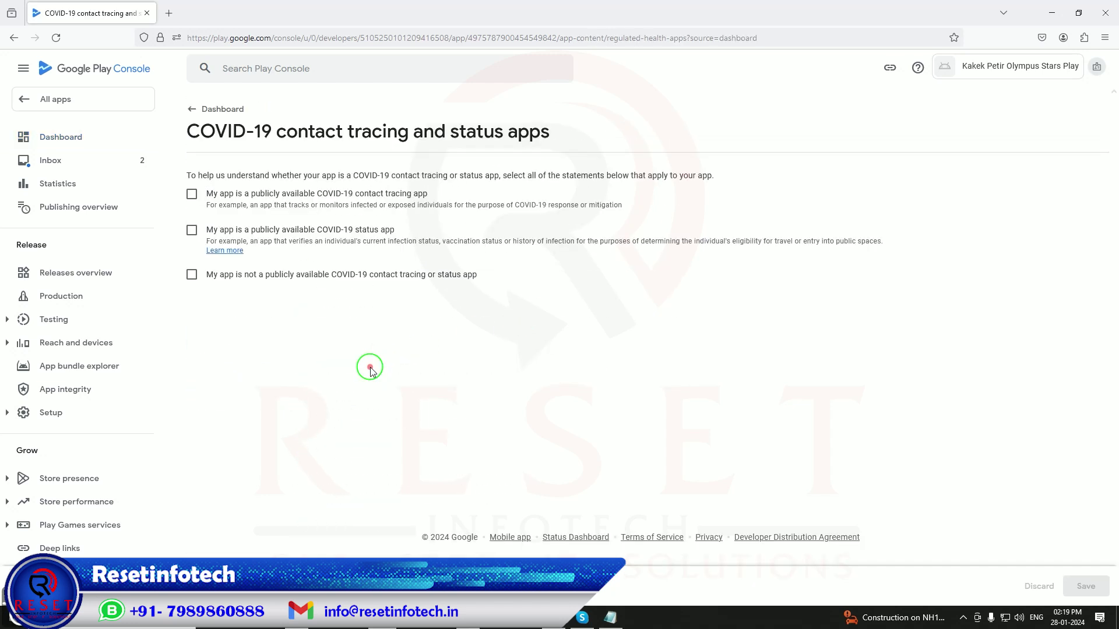
click(193, 275)
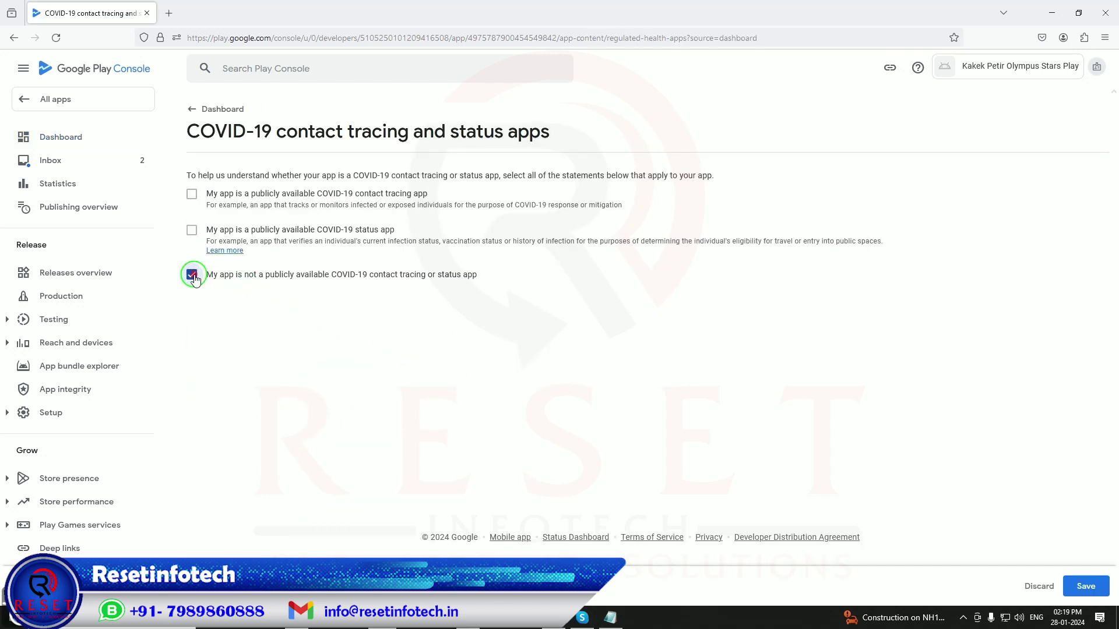
click(1093, 588)
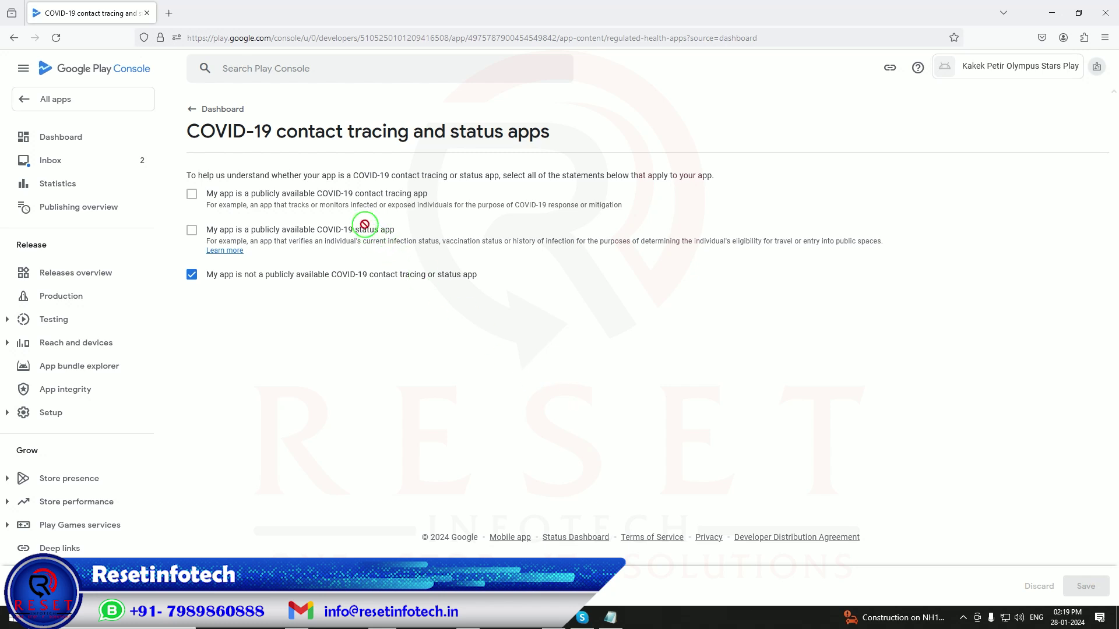
click(201, 111)
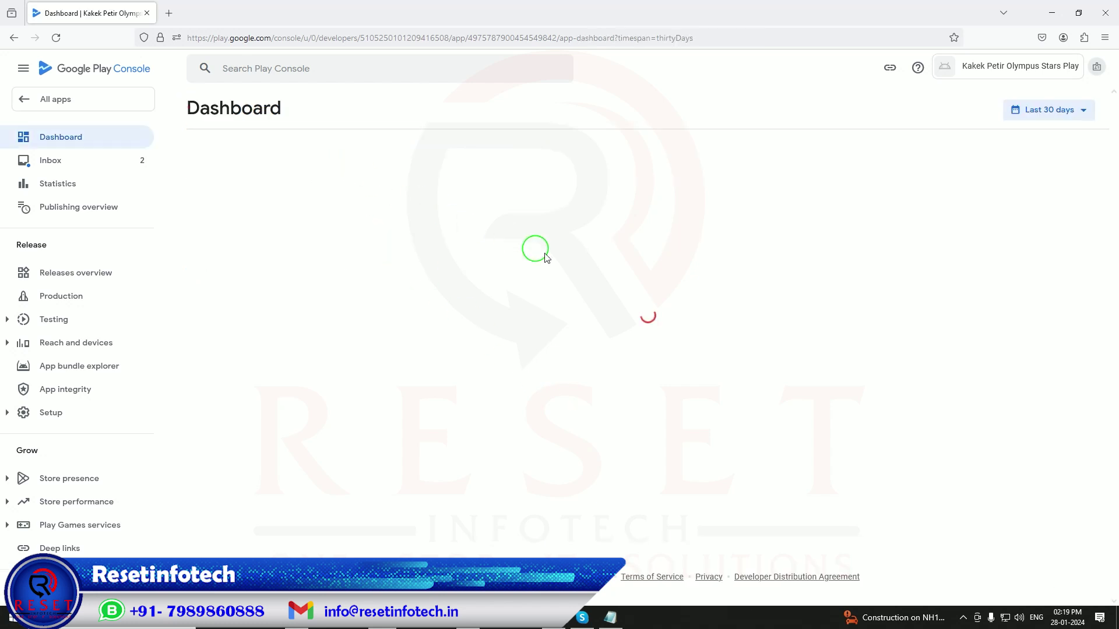
Open Data safety, skip through the intro slides, and move past the Overview step
scroll(651, 298, down, 5)
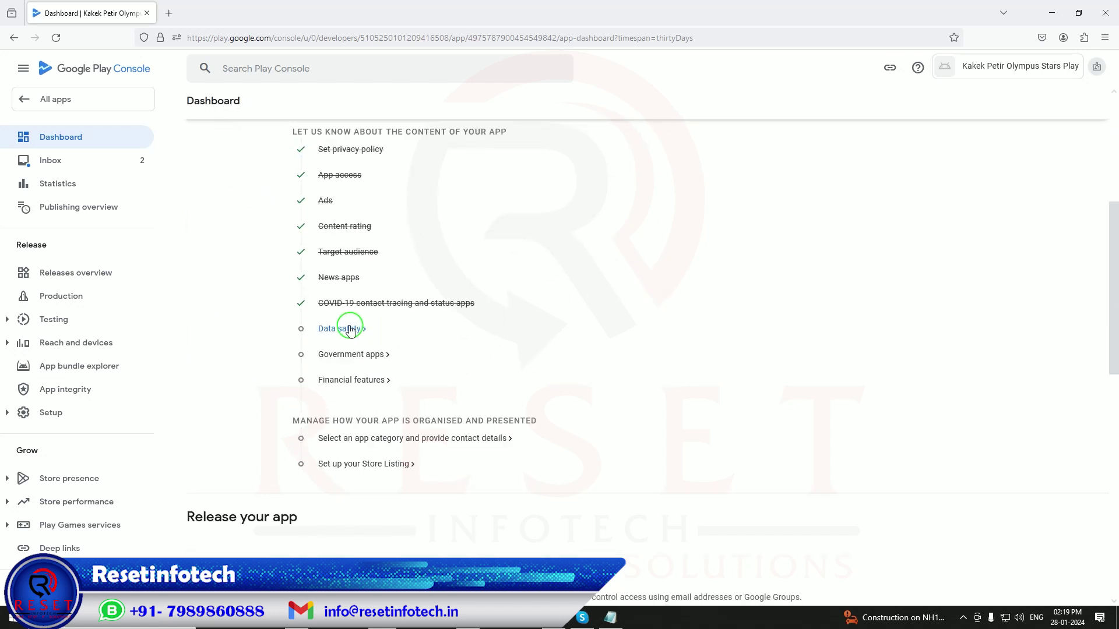
click(344, 329)
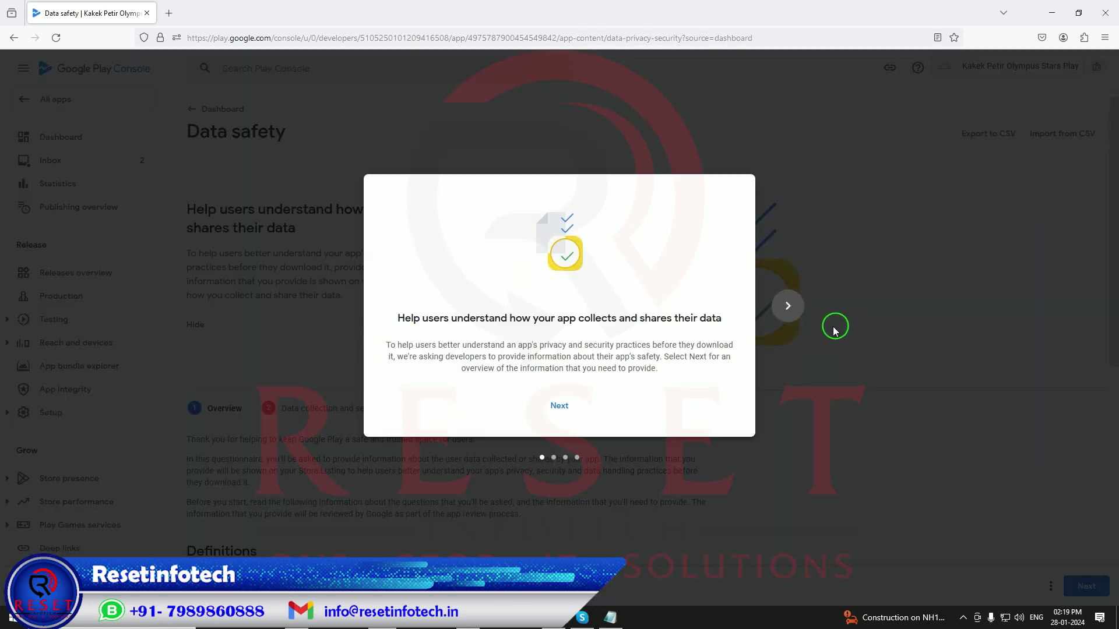
click(787, 306)
click(787, 306)
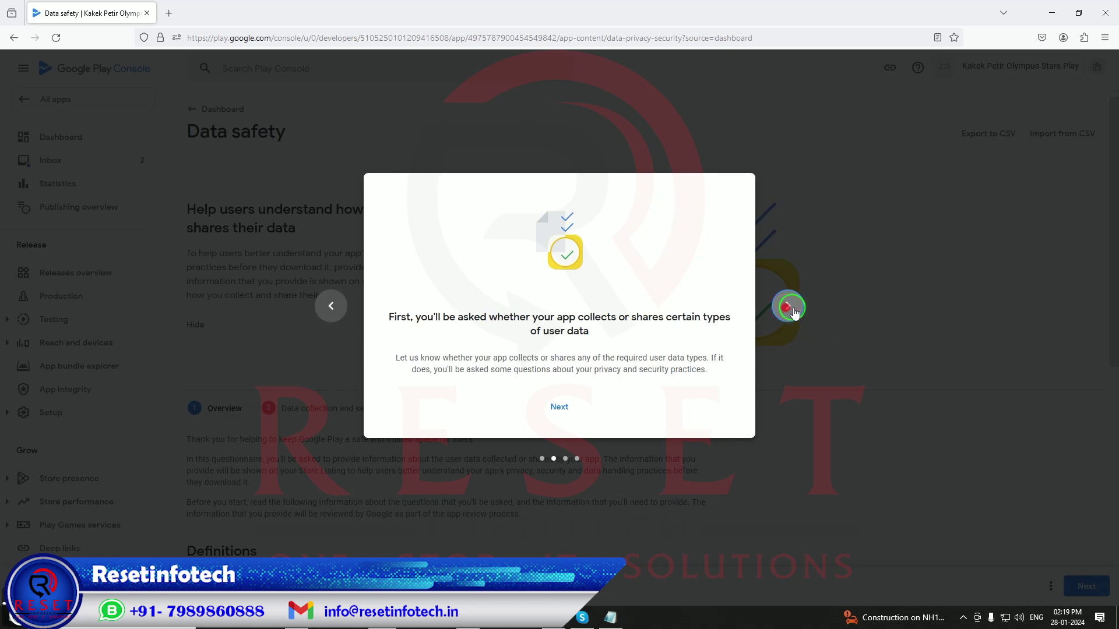
click(788, 306)
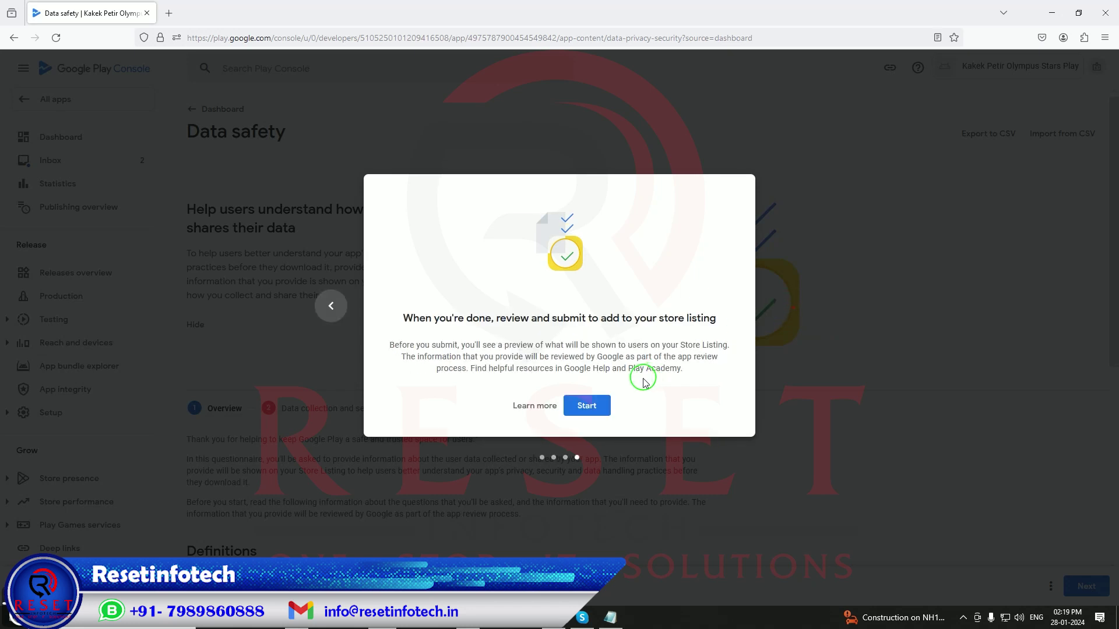
click(586, 406)
scroll(724, 370, down, 7)
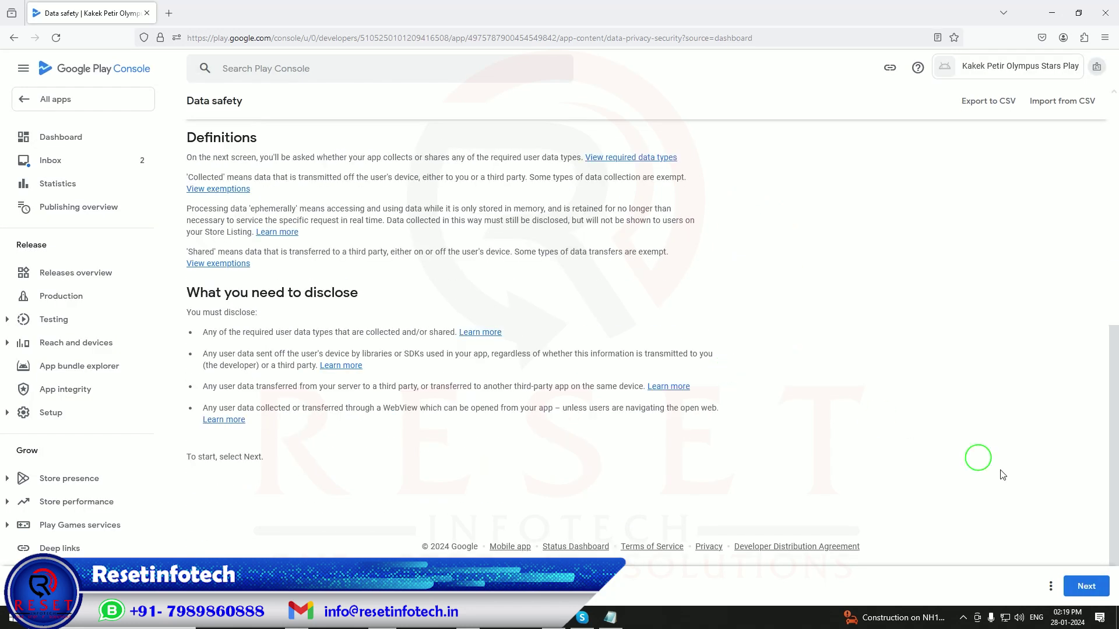
click(1086, 586)
scroll(723, 387, down, 4)
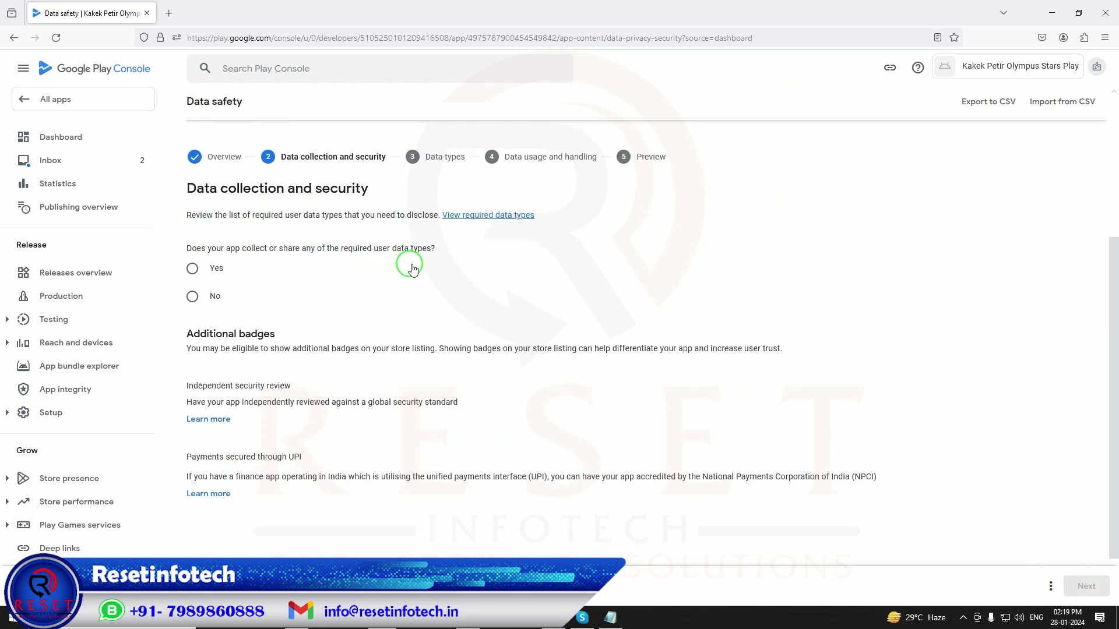
Answer Yes to collecting user data and to encryption in transit, and state users cannot create accounts
click(192, 268)
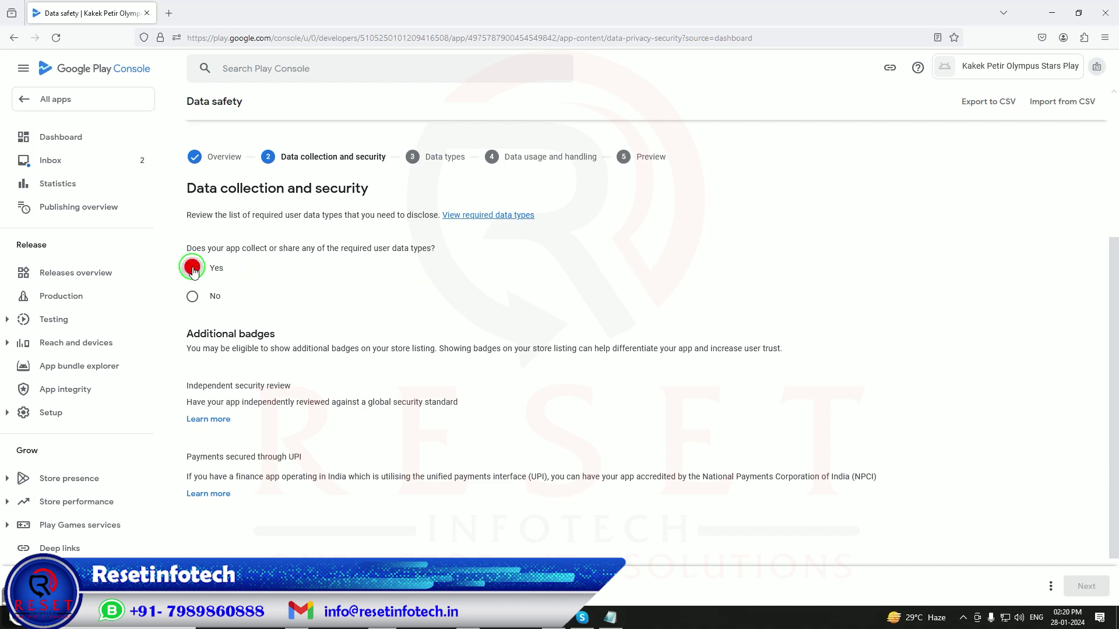
scroll(300, 308, down, 1)
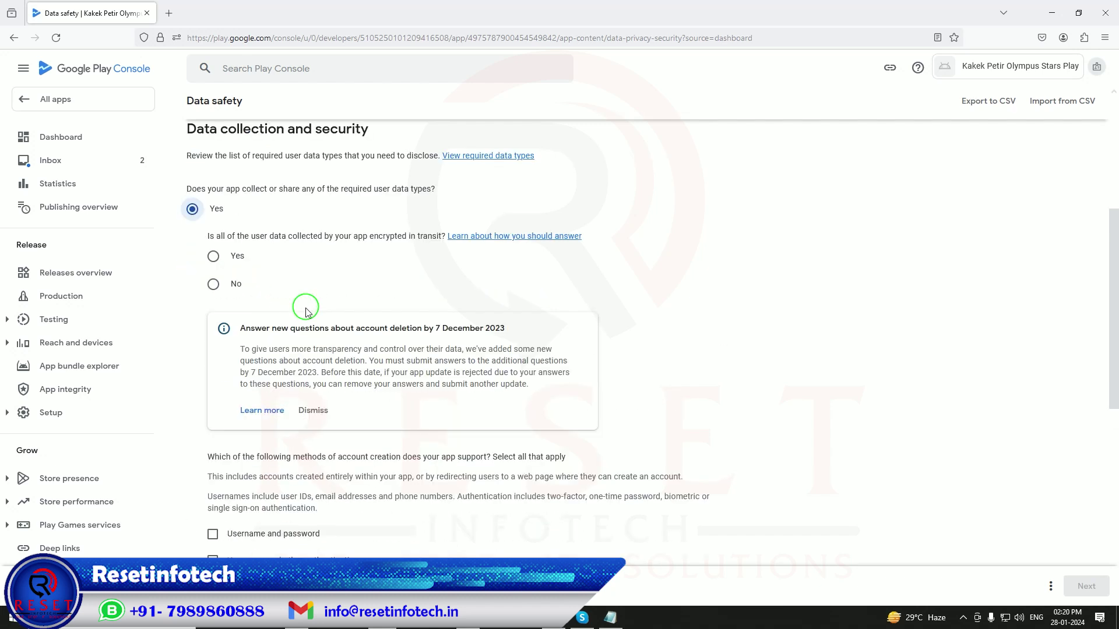
click(214, 257)
scroll(362, 283, down, 5)
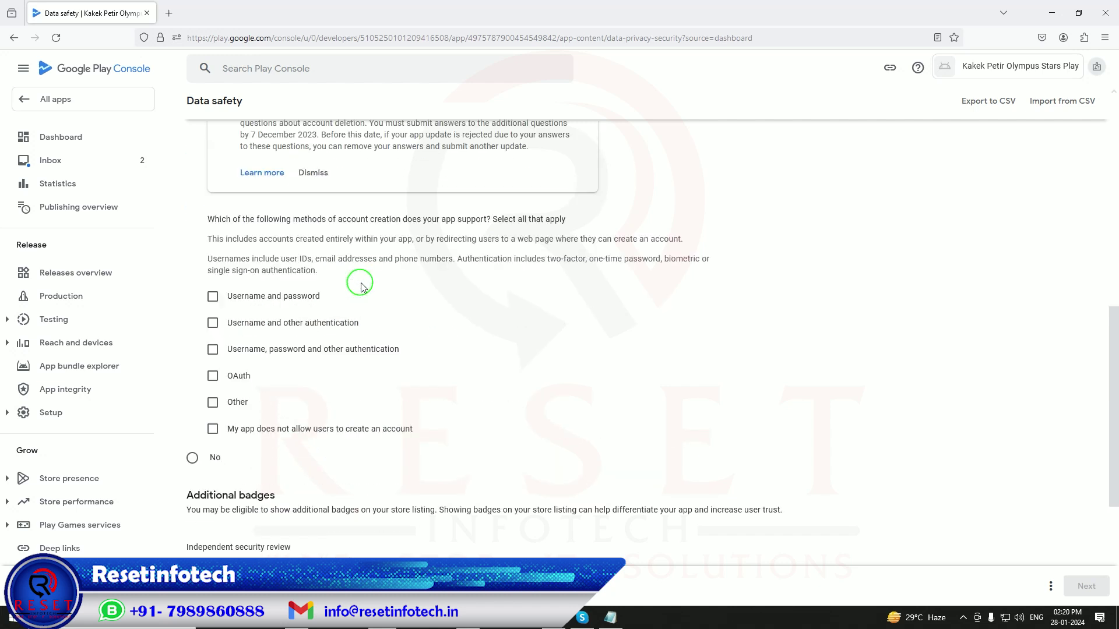
scroll(361, 287, down, 1)
scroll(699, 412, down, 2)
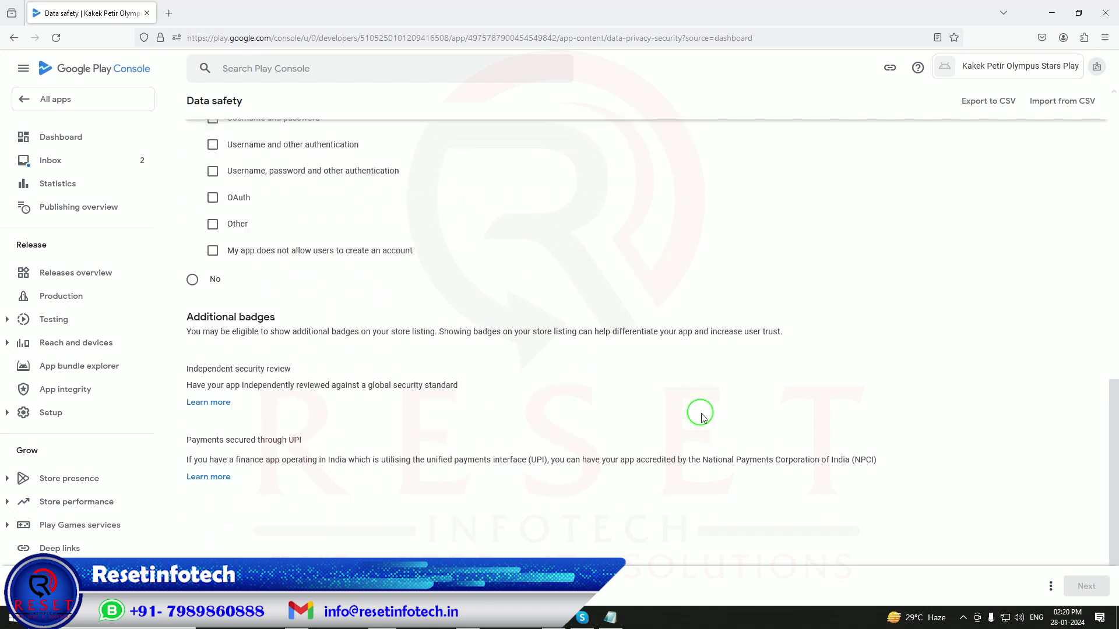
scroll(591, 395, up, 3)
scroll(587, 392, up, 5)
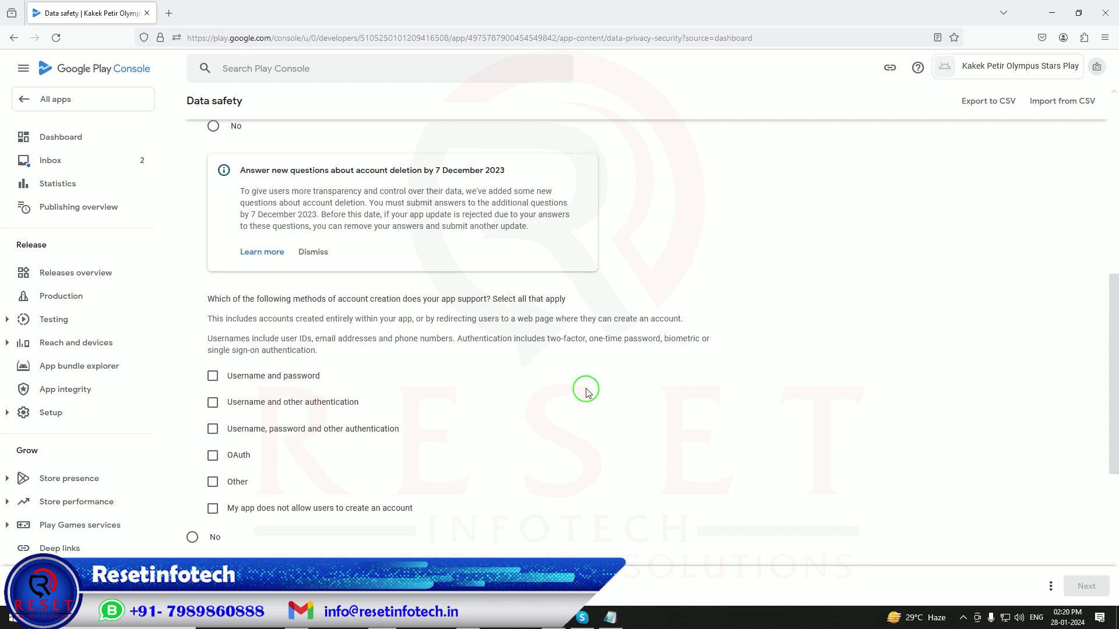
scroll(586, 392, down, 4)
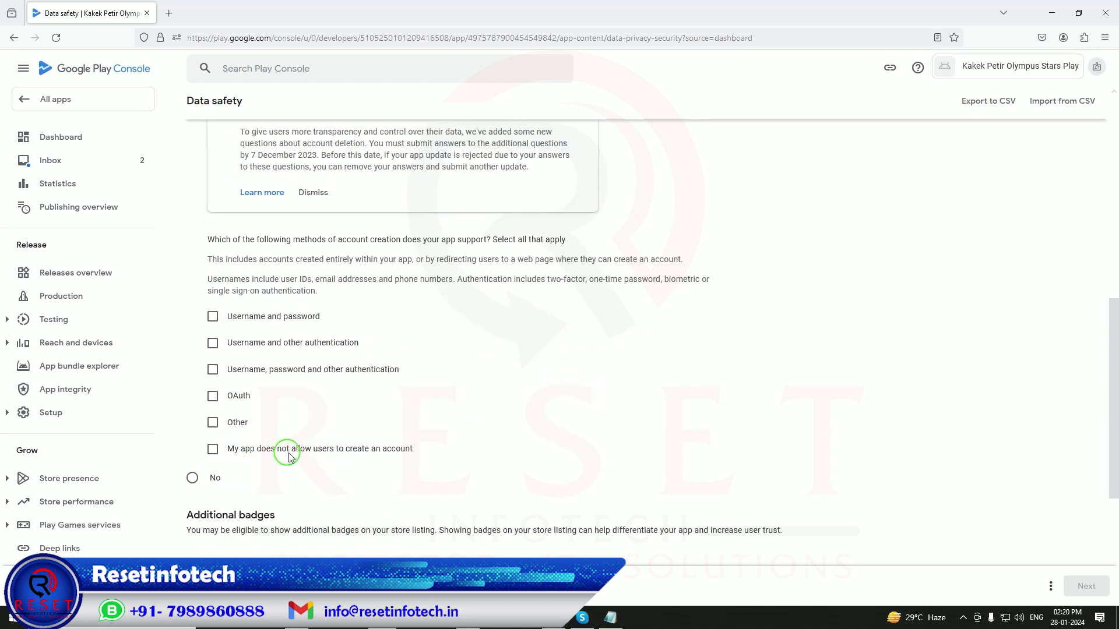
click(216, 456)
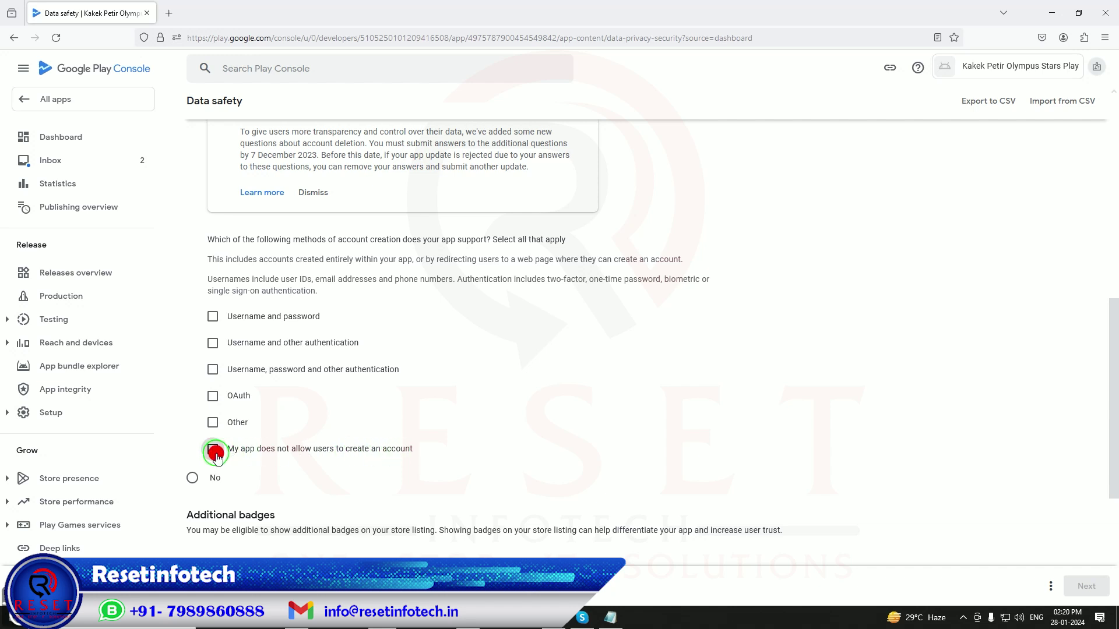
scroll(419, 455, down, 3)
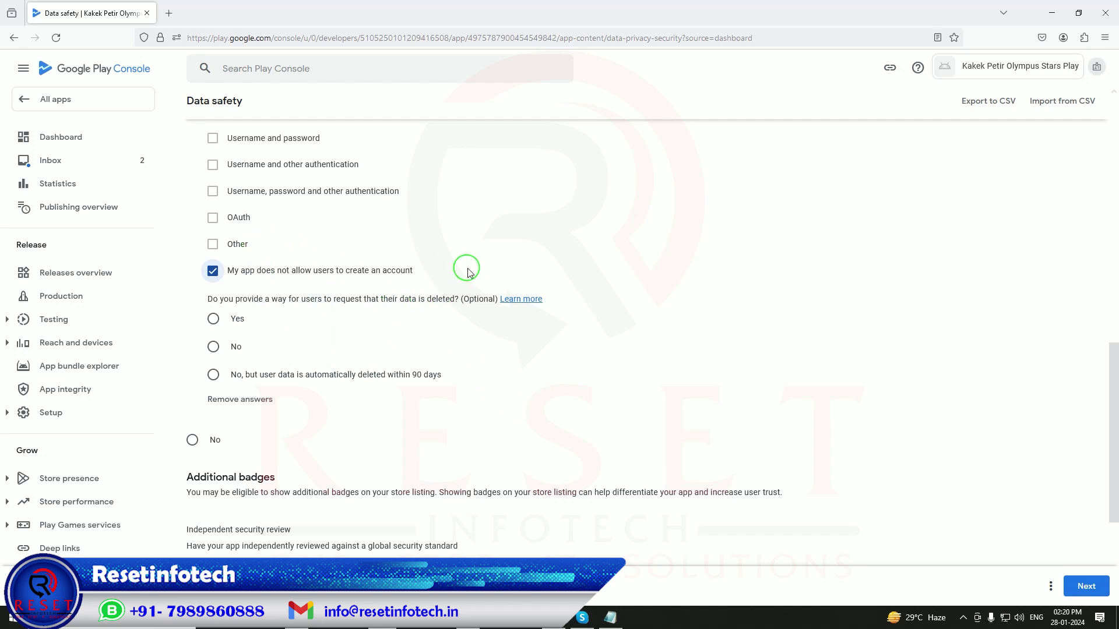
click(1069, 585)
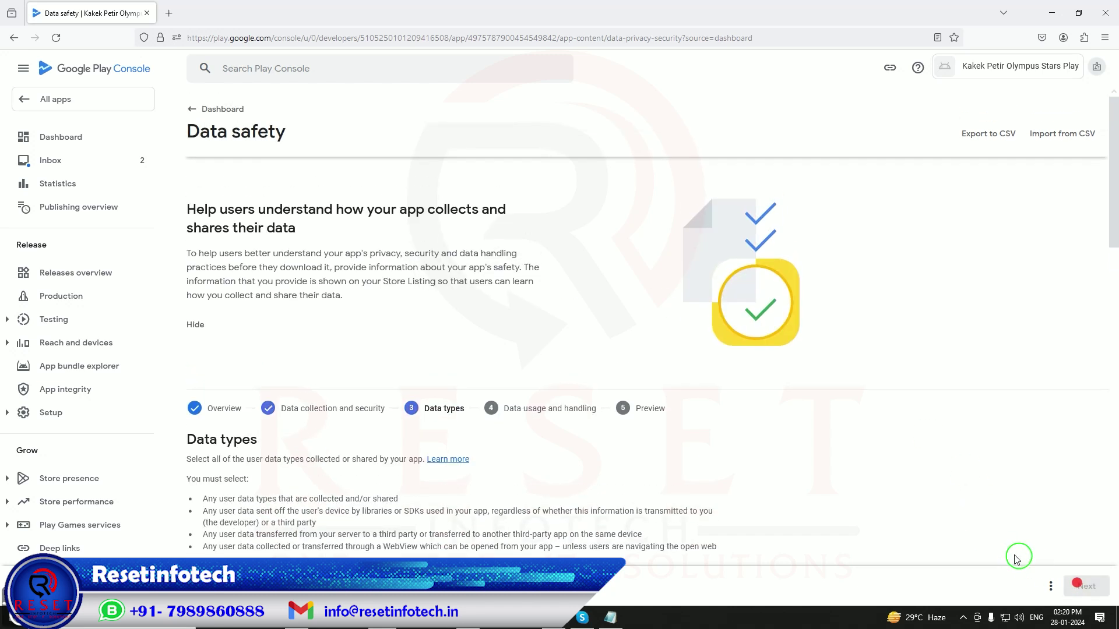
Tick Crash logs, Diagnostics and Device or other IDs as collected data types
scroll(855, 452, down, 5)
scroll(855, 451, down, 1)
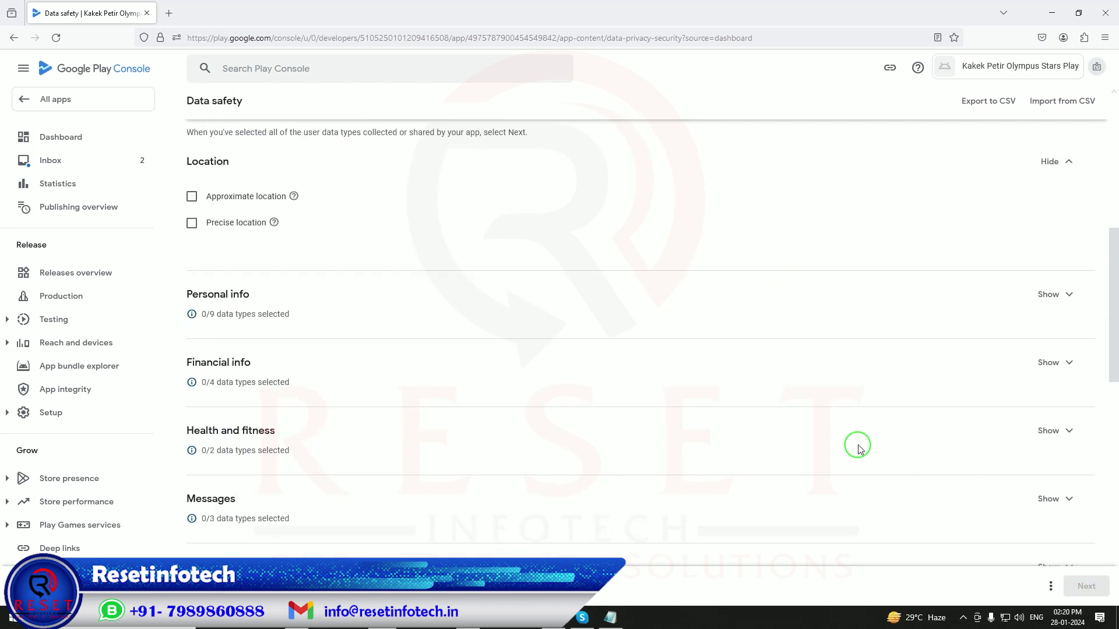
scroll(858, 447, down, 12)
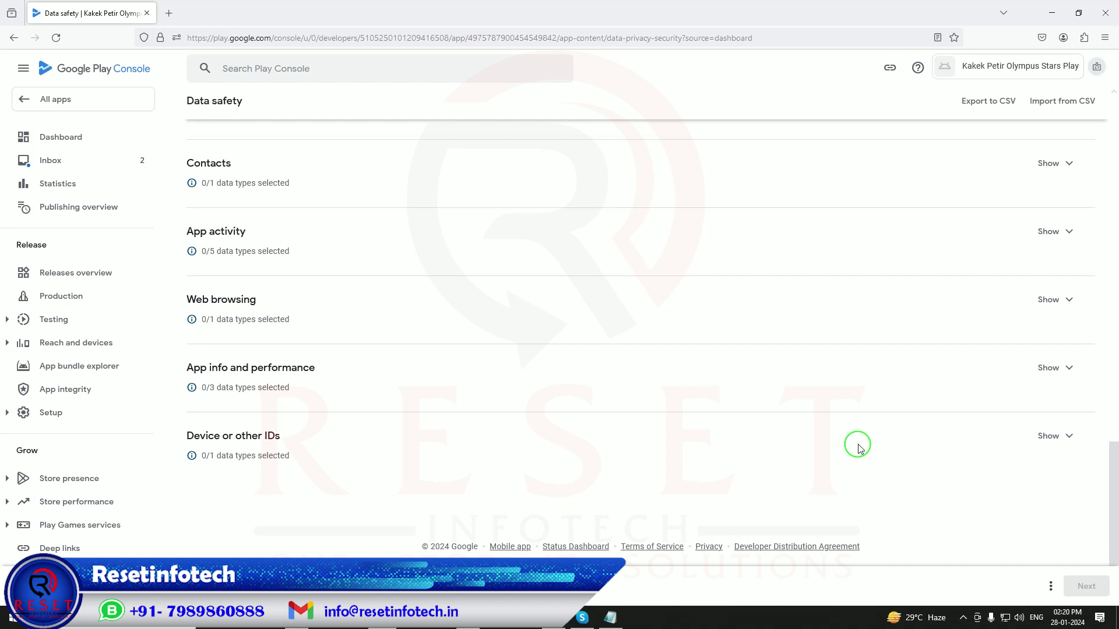
click(1060, 372)
click(191, 339)
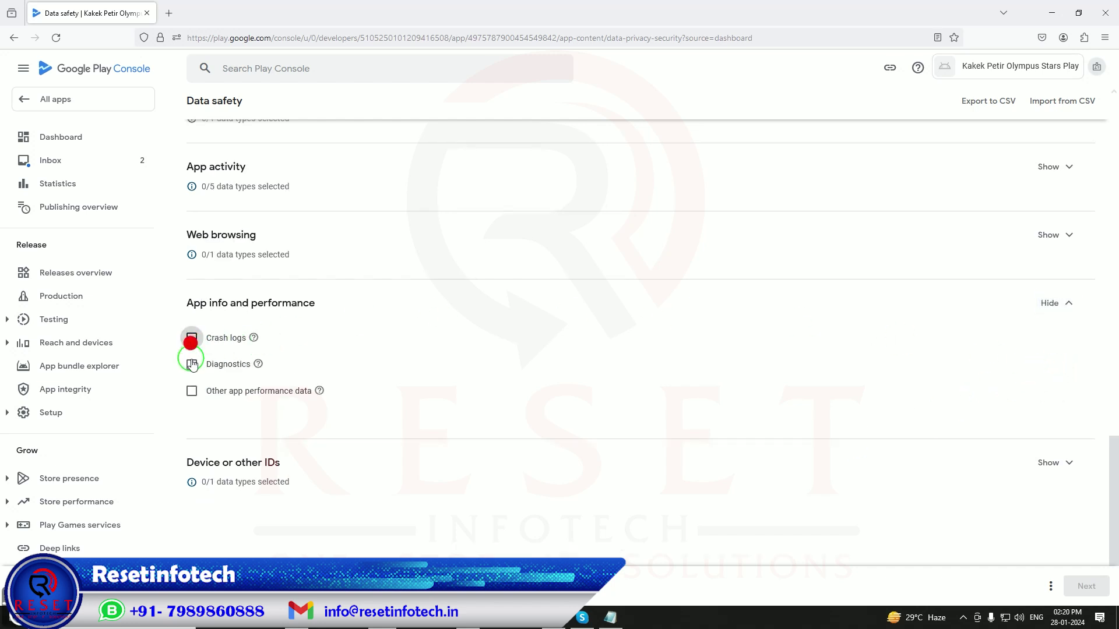
click(191, 364)
click(1060, 463)
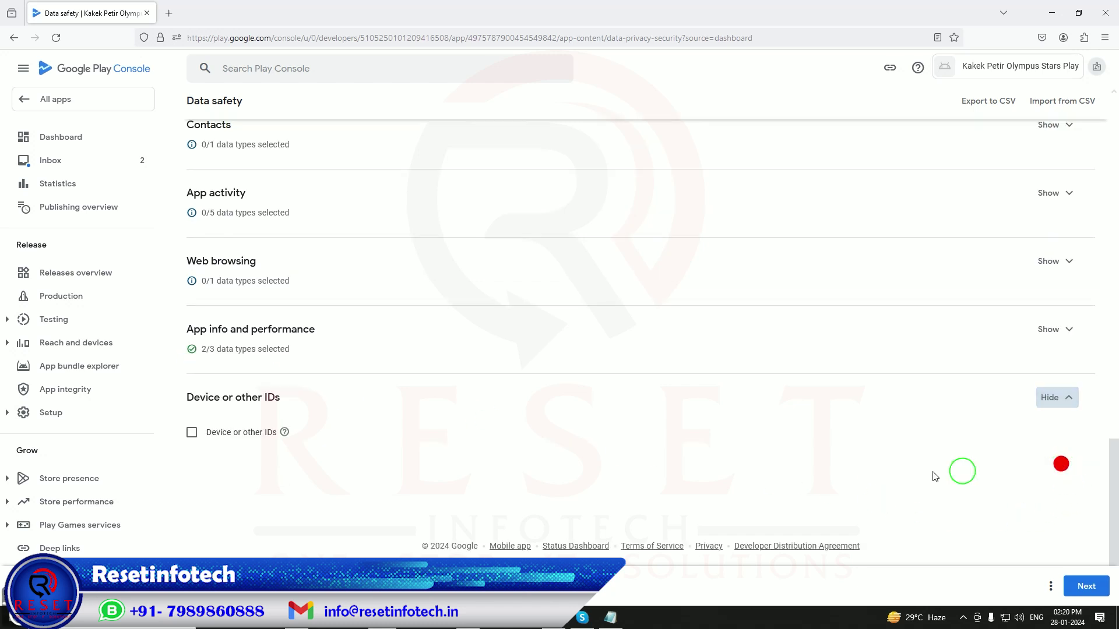
click(192, 432)
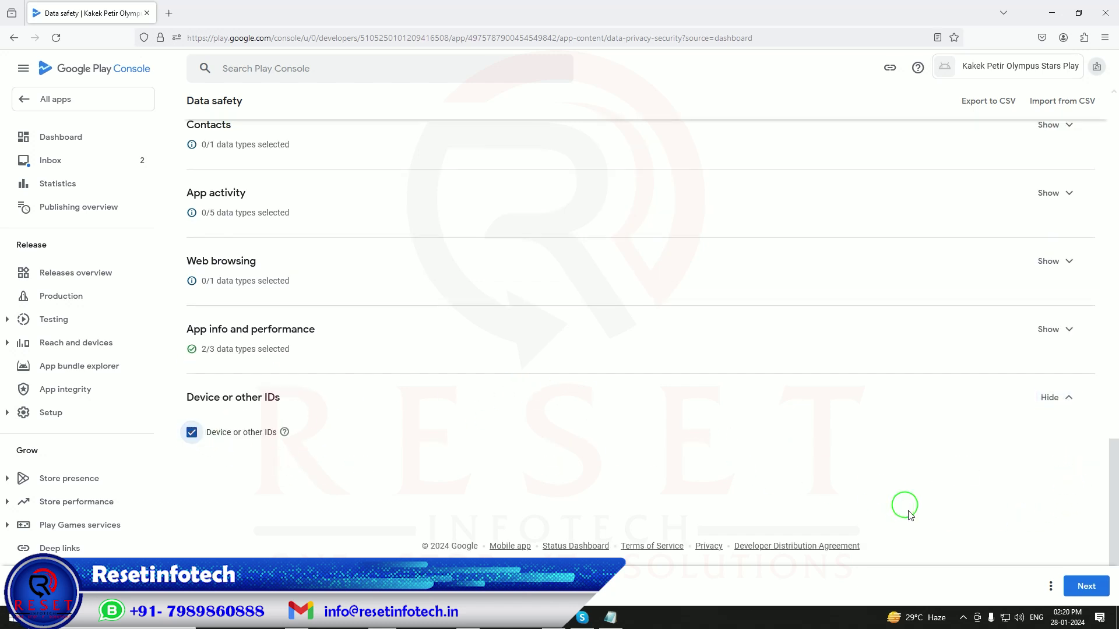
click(1086, 586)
scroll(565, 473, down, 4)
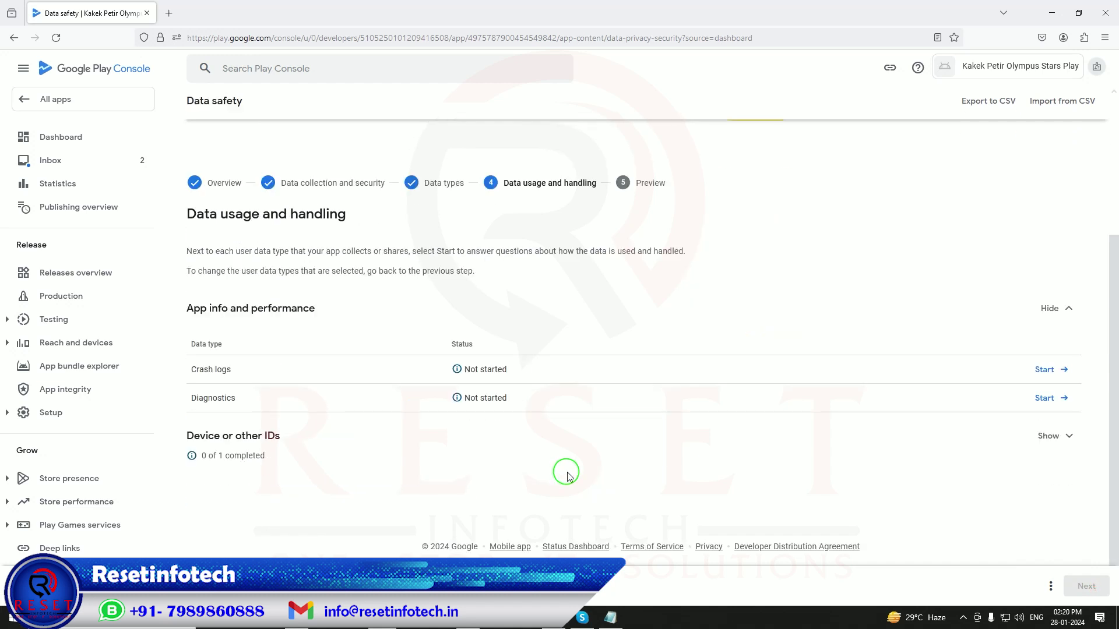
Save Crash logs as collected, not shared, ephemeral and required, for Analytics and Advertising or marketing
click(1047, 373)
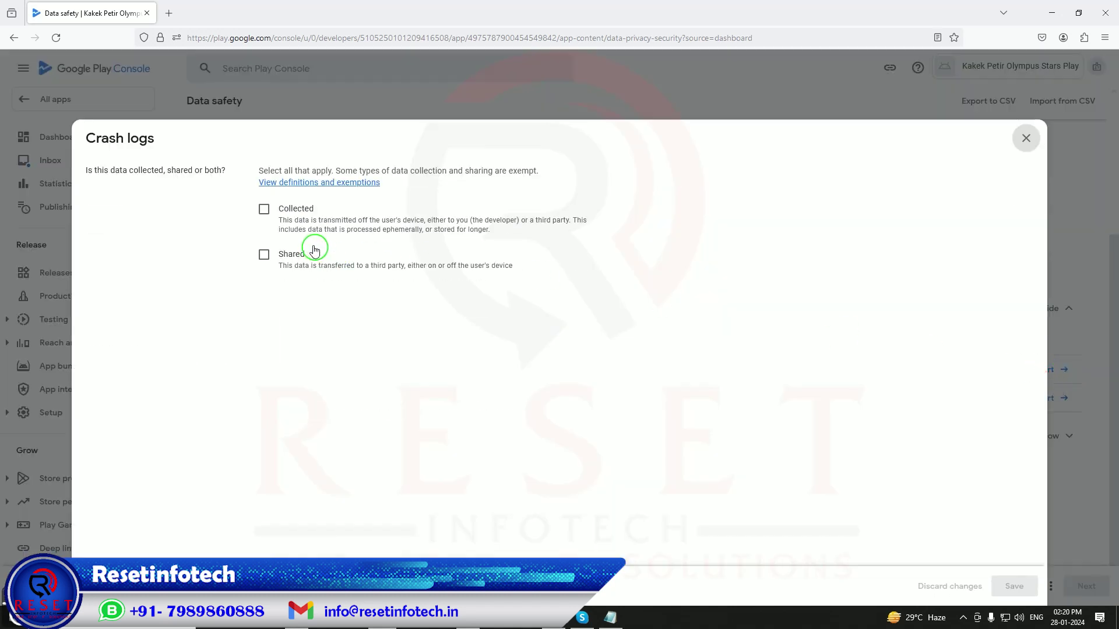
click(263, 209)
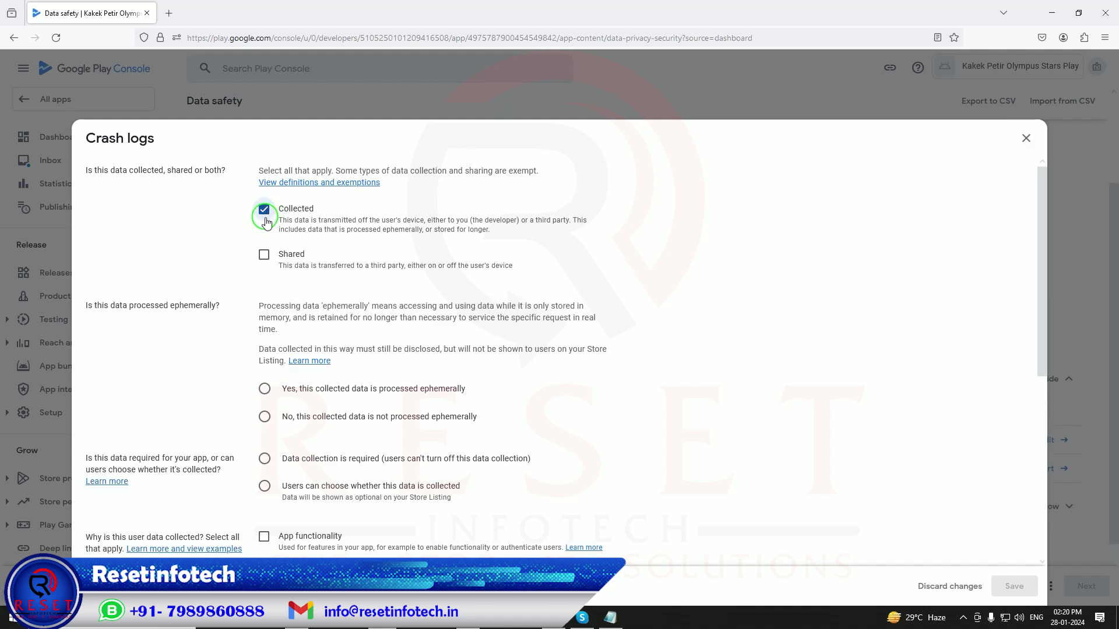
click(264, 254)
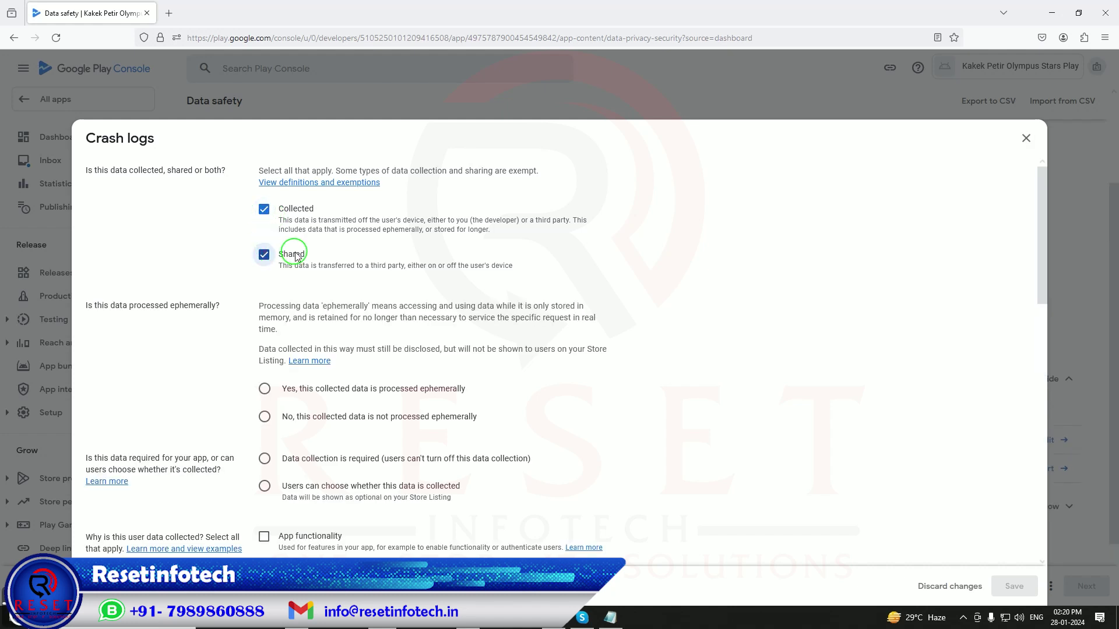
click(265, 254)
click(265, 389)
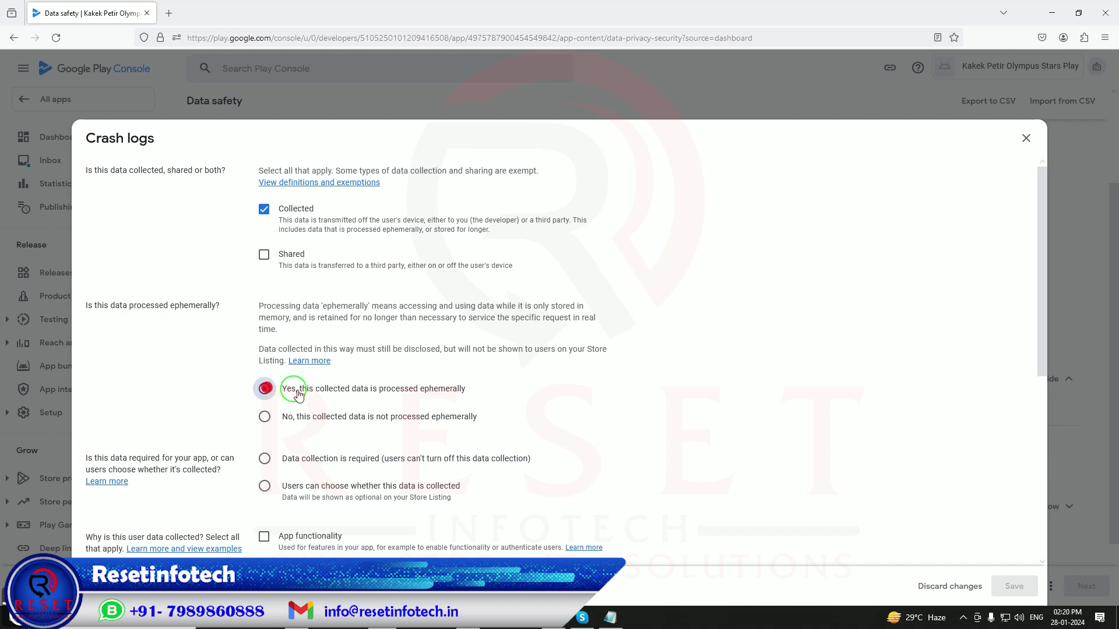
scroll(602, 427, down, 3)
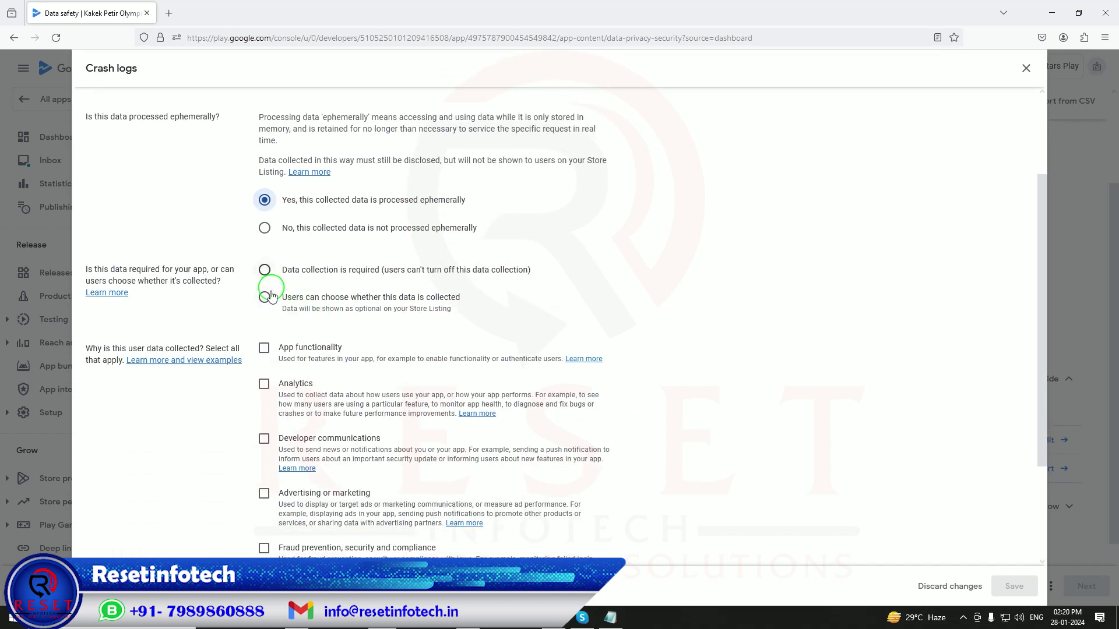
click(264, 385)
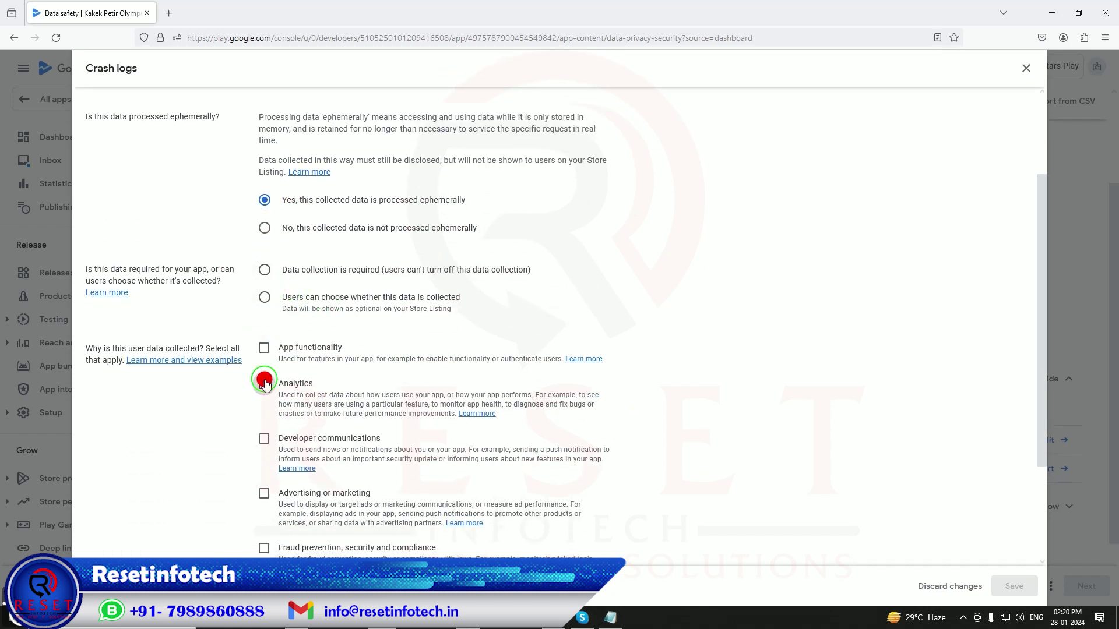
click(263, 497)
click(263, 271)
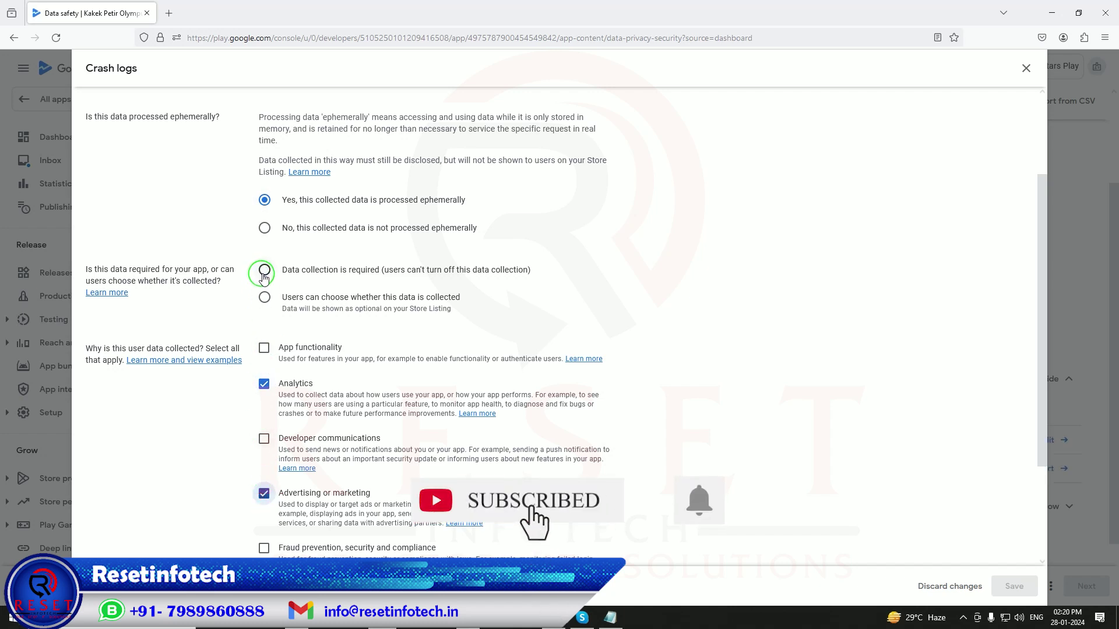
click(1013, 586)
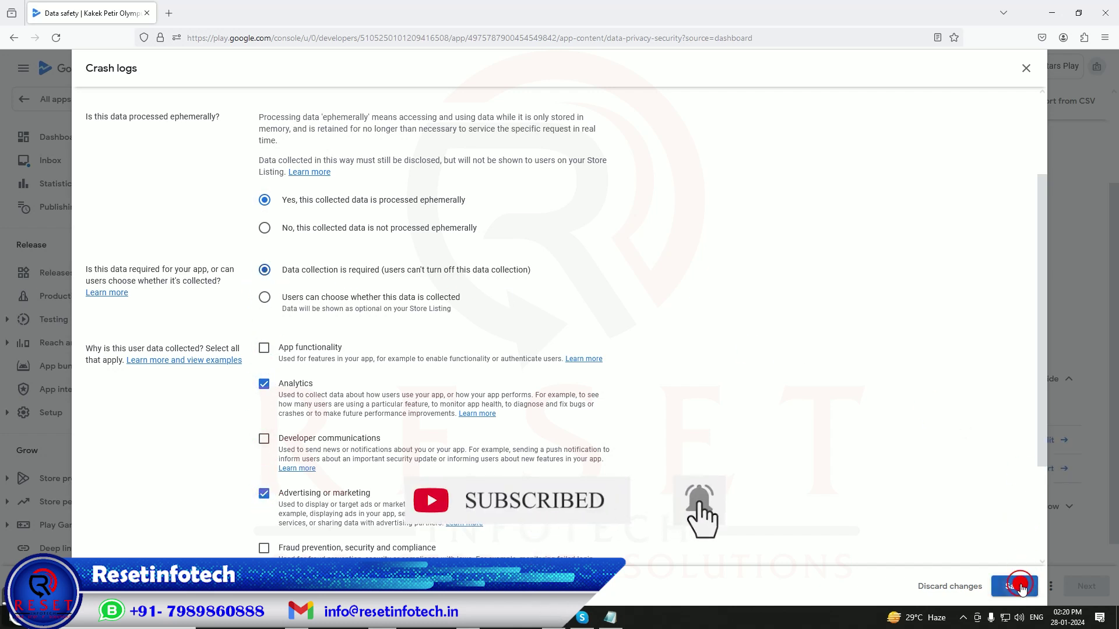
click(1058, 469)
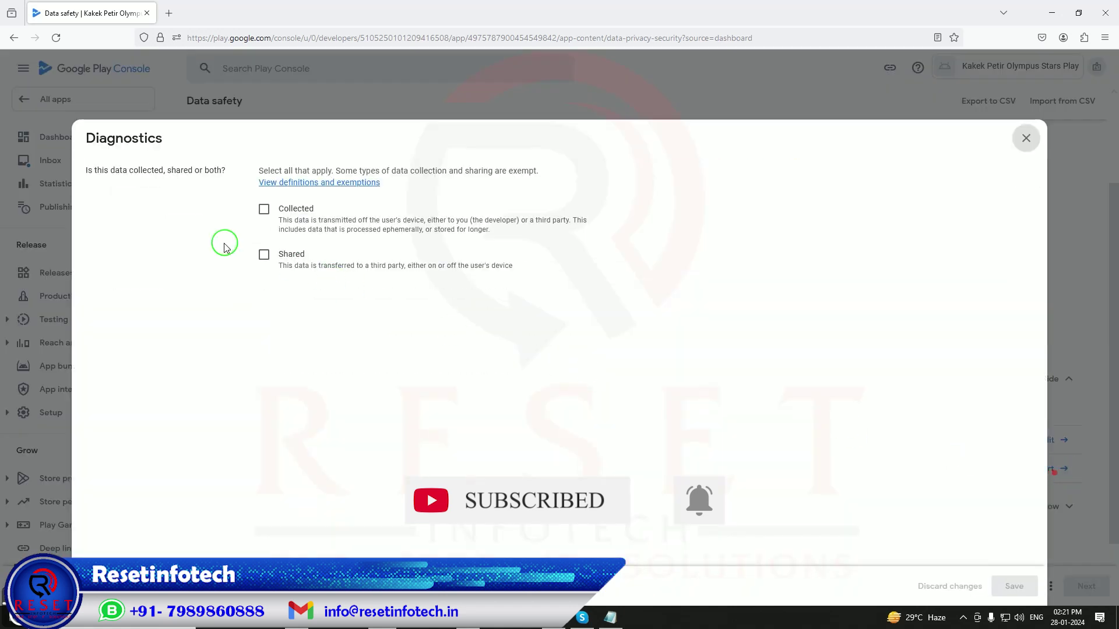
Save Diagnostics as collected, ephemeral and required, for Analytics and Advertising or marketing
click(264, 209)
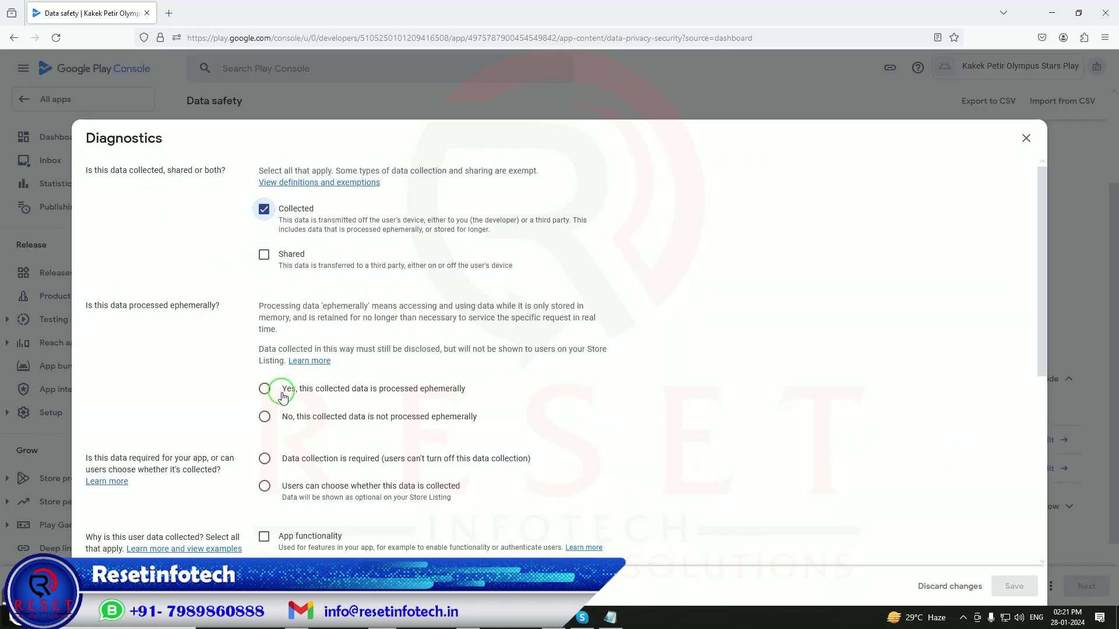
click(265, 388)
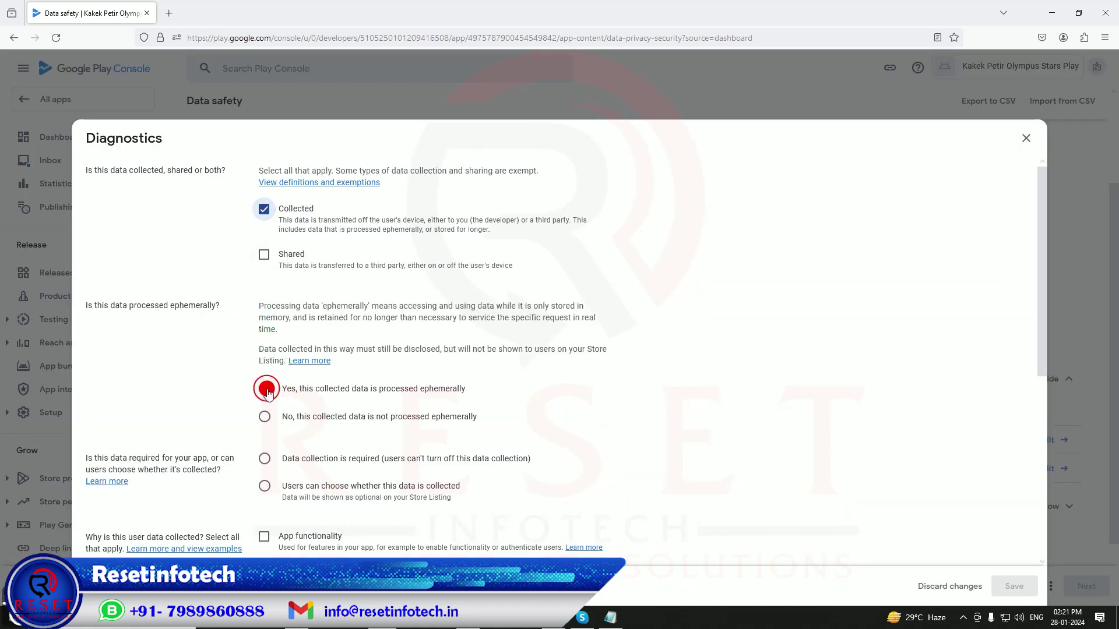
click(265, 458)
scroll(405, 476, down, 3)
scroll(405, 476, down, 2)
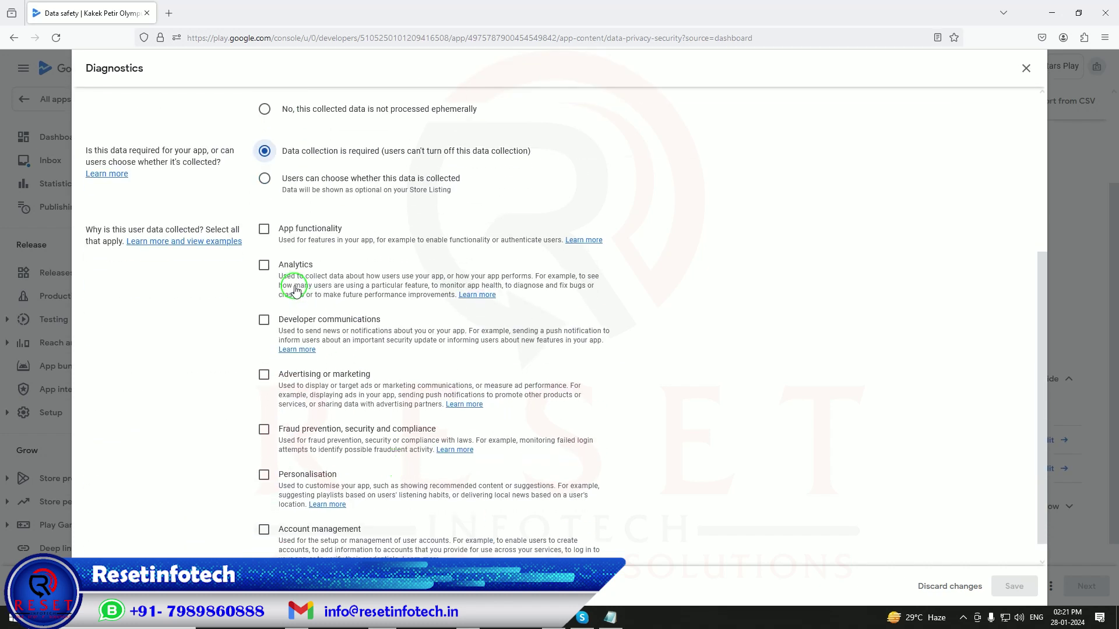
click(264, 266)
click(264, 374)
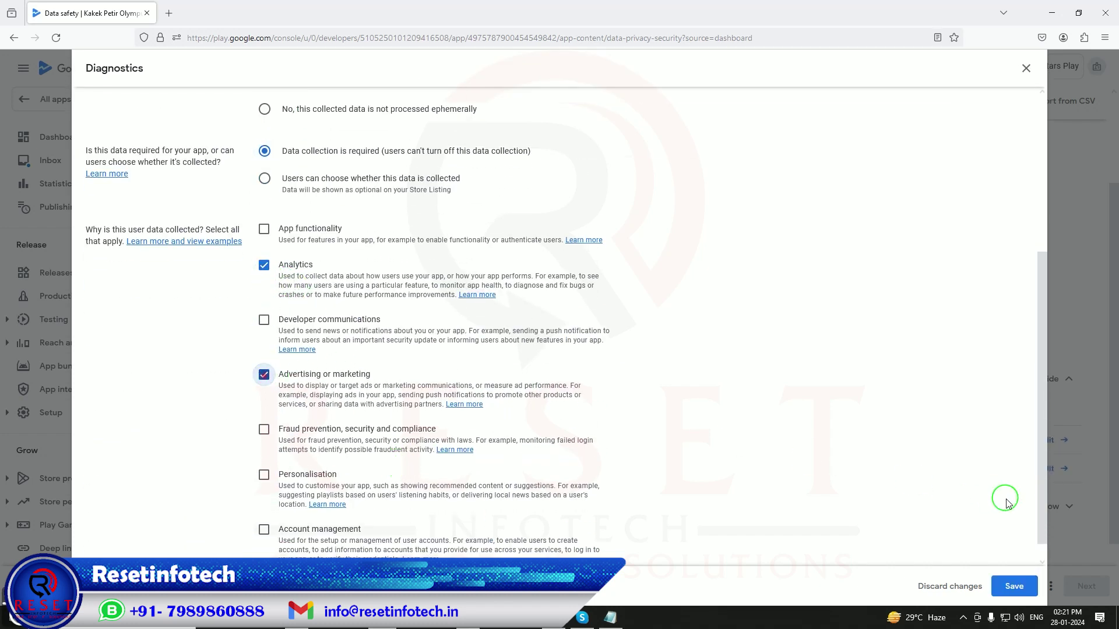
click(1024, 587)
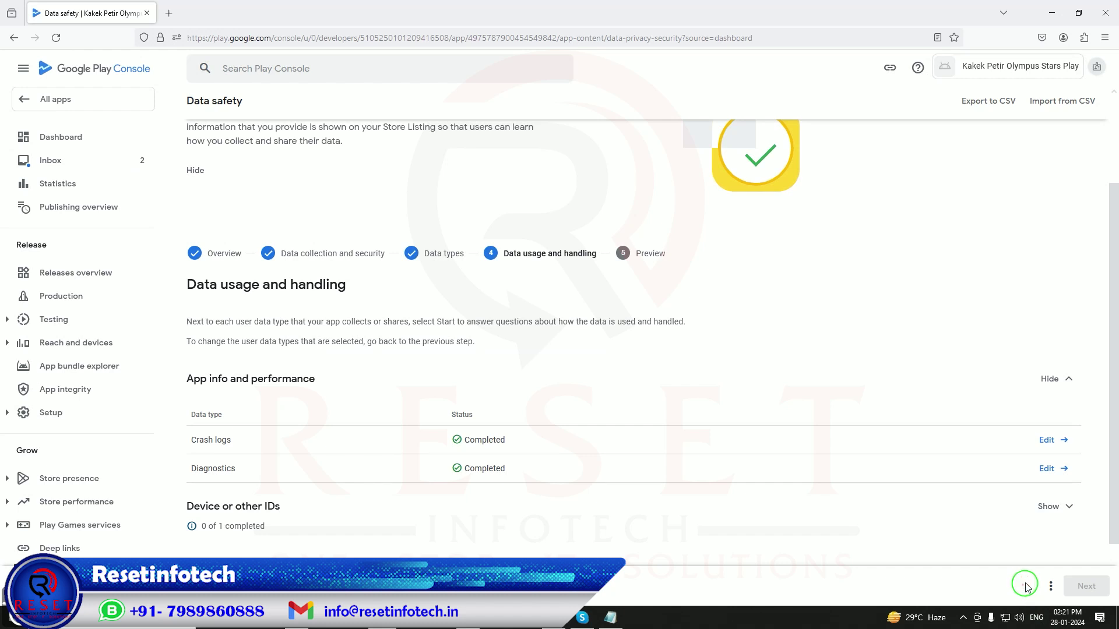
Save Device or other IDs as collected, ephemeral and required, for Analytics and Advertising or marketing
click(1057, 506)
click(1049, 507)
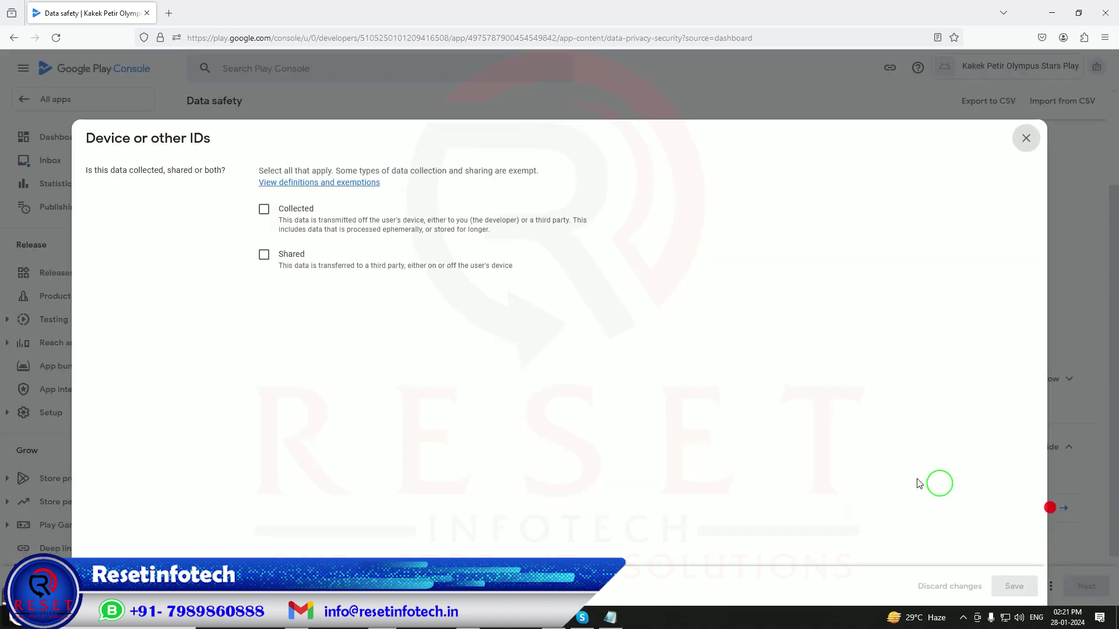
click(264, 209)
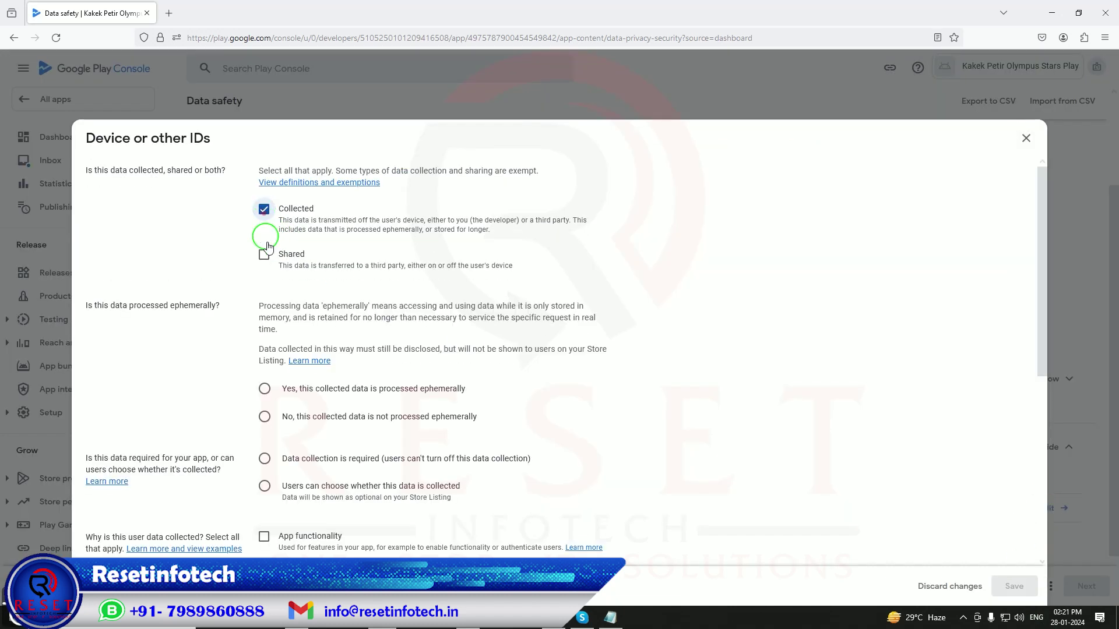
click(263, 389)
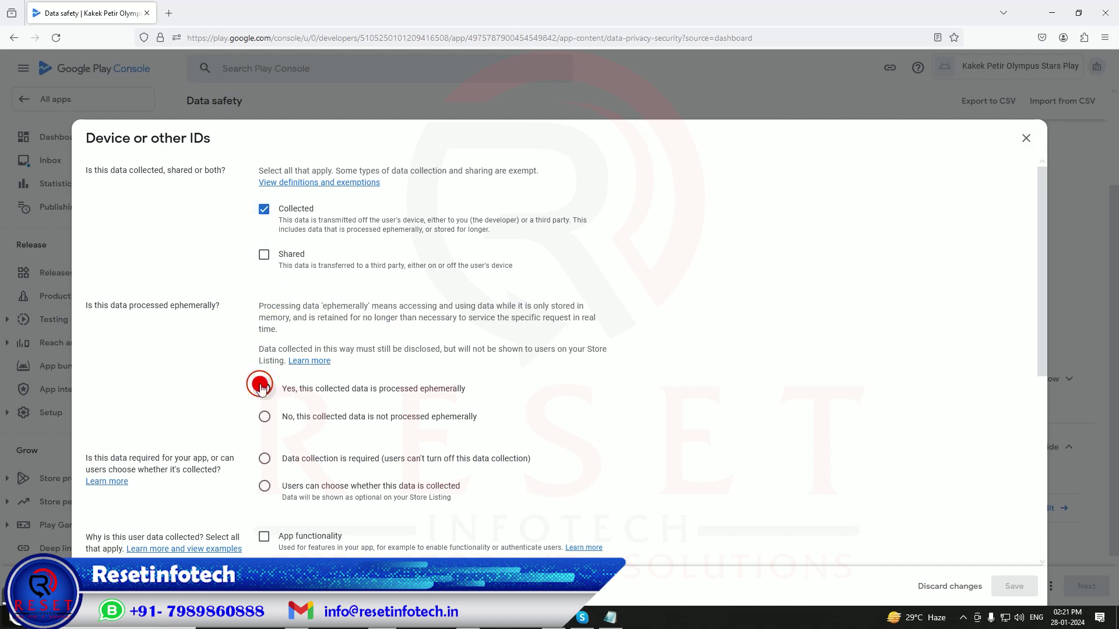
click(264, 458)
scroll(397, 447, down, 5)
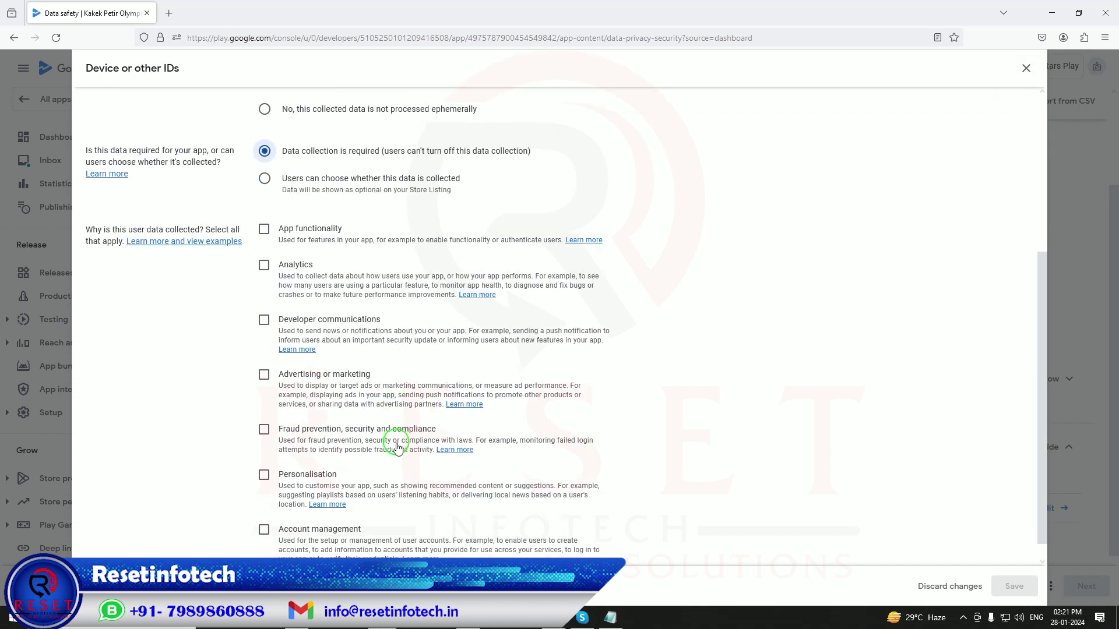
click(268, 268)
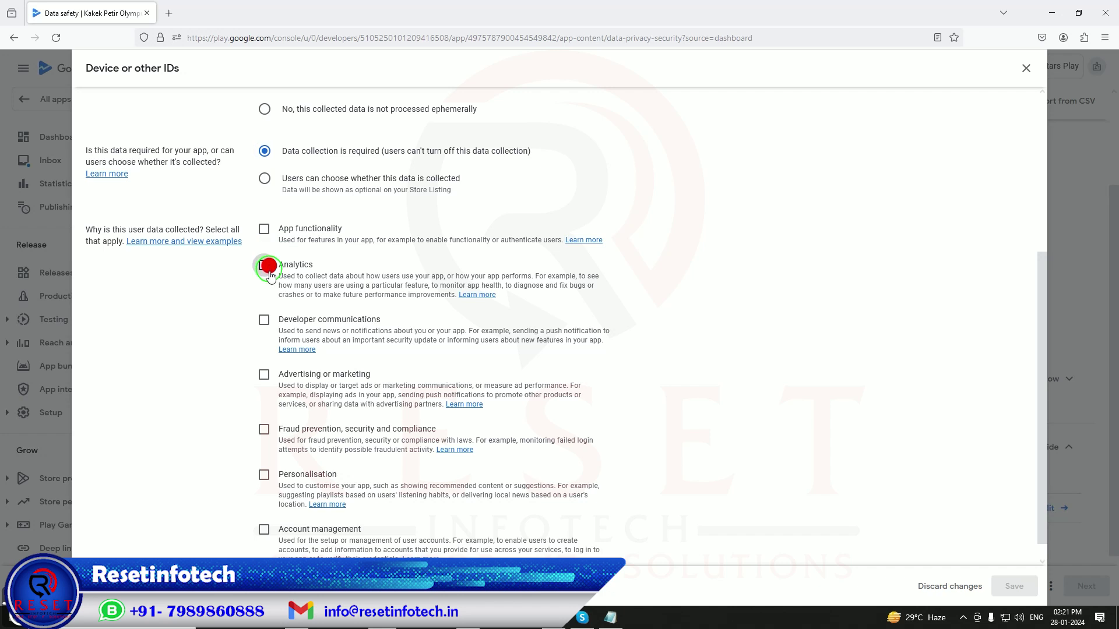
click(265, 377)
click(1015, 586)
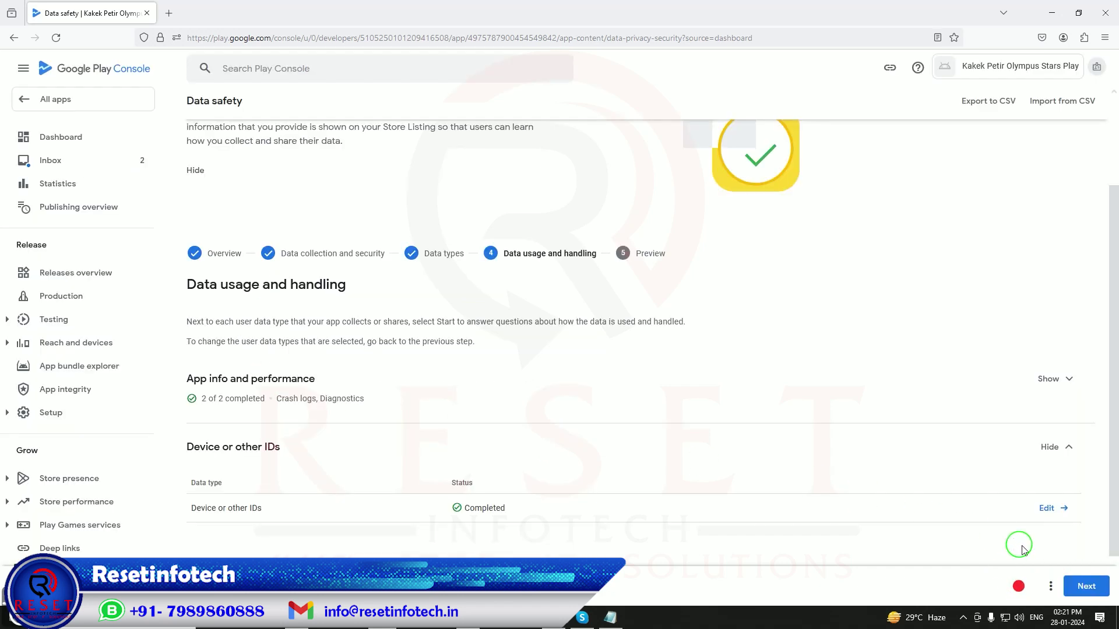
Save the completed Data safety form from its preview and return to the dashboard
click(1084, 585)
scroll(794, 392, down, 3)
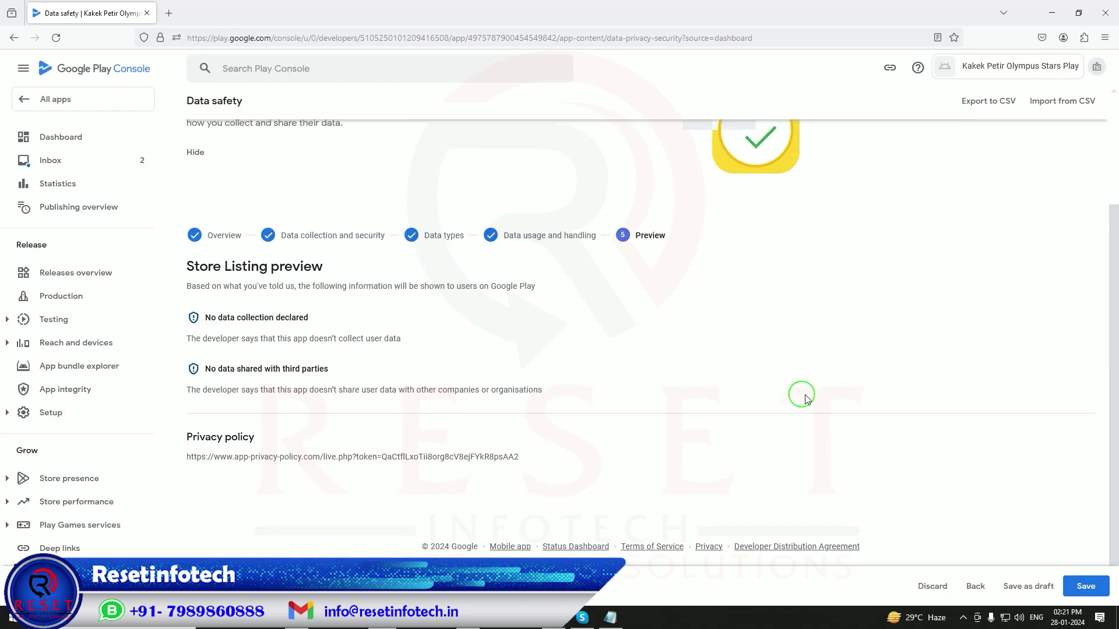
click(1083, 585)
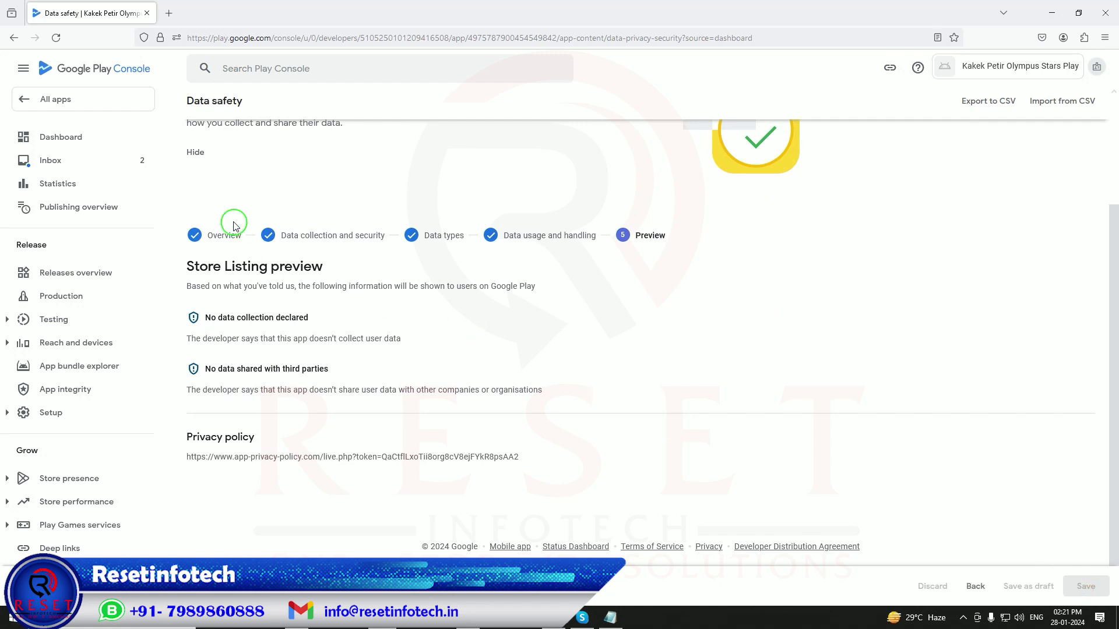
scroll(200, 184, up, 3)
click(191, 109)
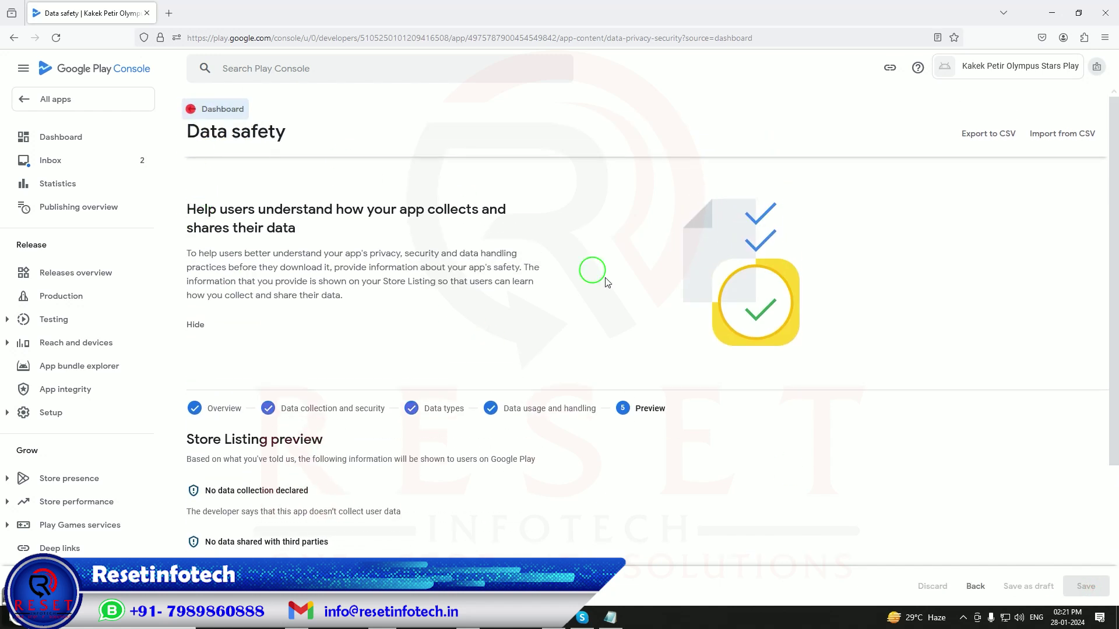
scroll(650, 311, down, 4)
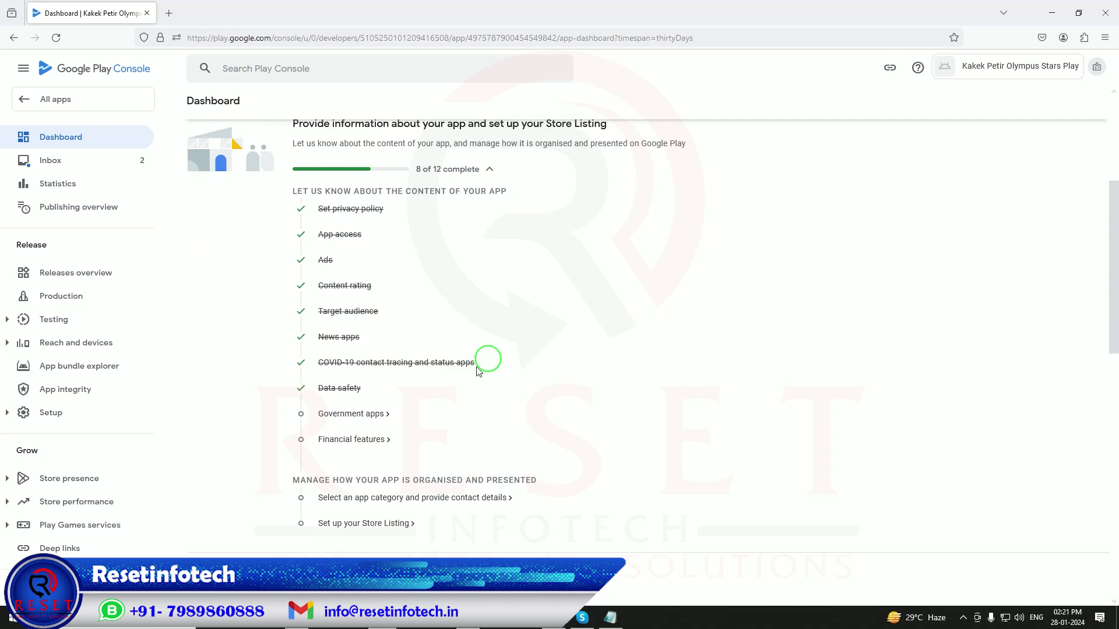
Answer No to the Government apps question, save it, and return to the dashboard
click(367, 413)
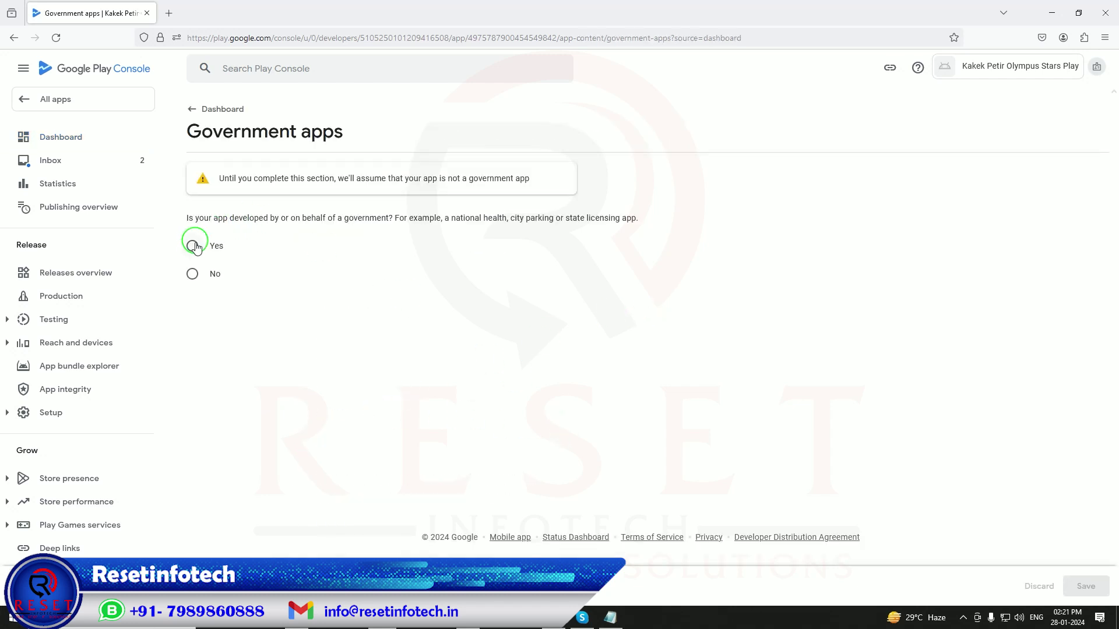
click(192, 245)
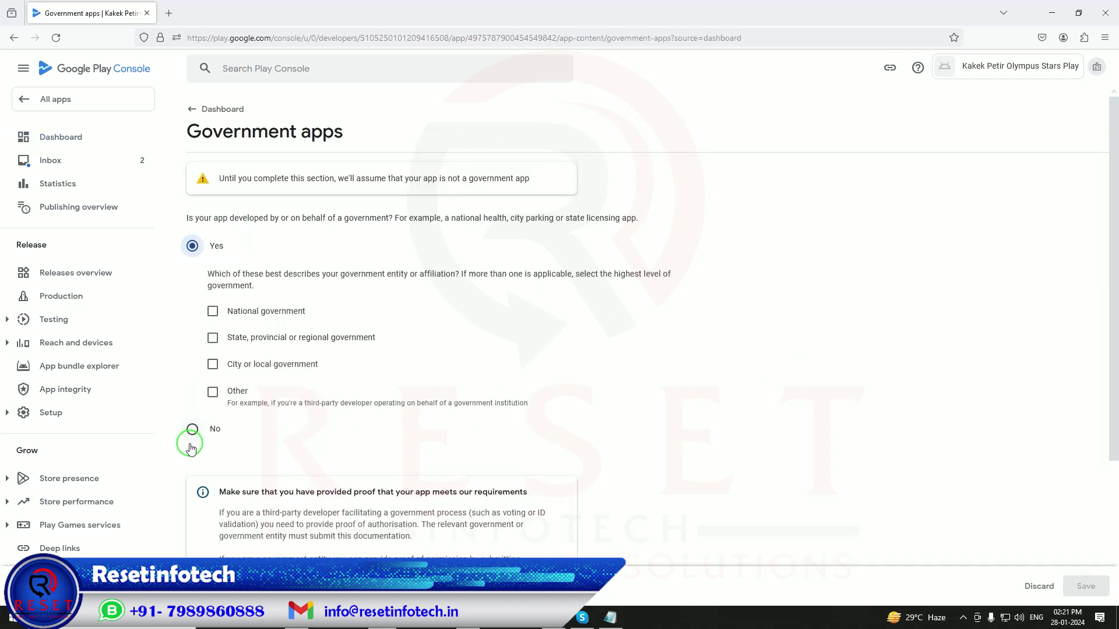
click(191, 429)
click(1086, 587)
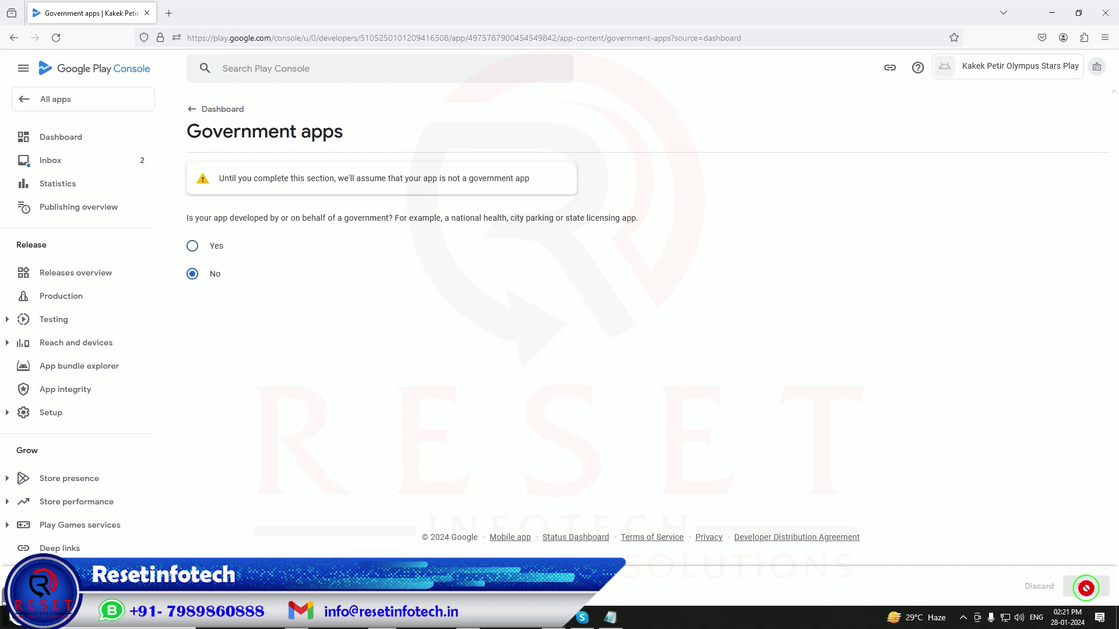
click(192, 110)
scroll(751, 364, down, 5)
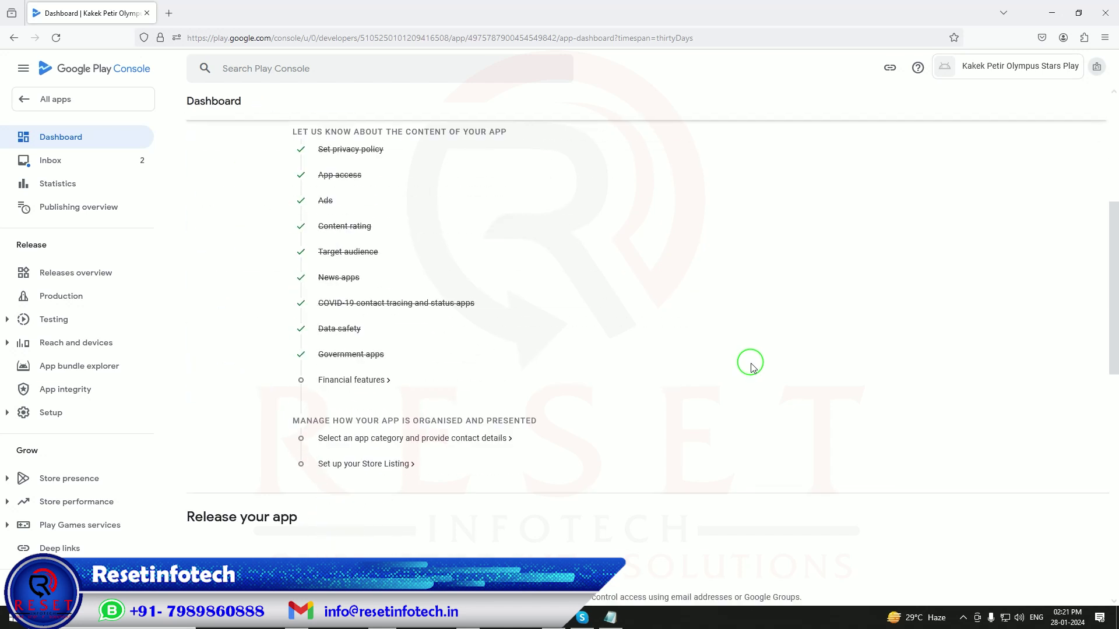
Declare 'My app doesn't provide any financial features', save it, and return to the dashboard
click(357, 385)
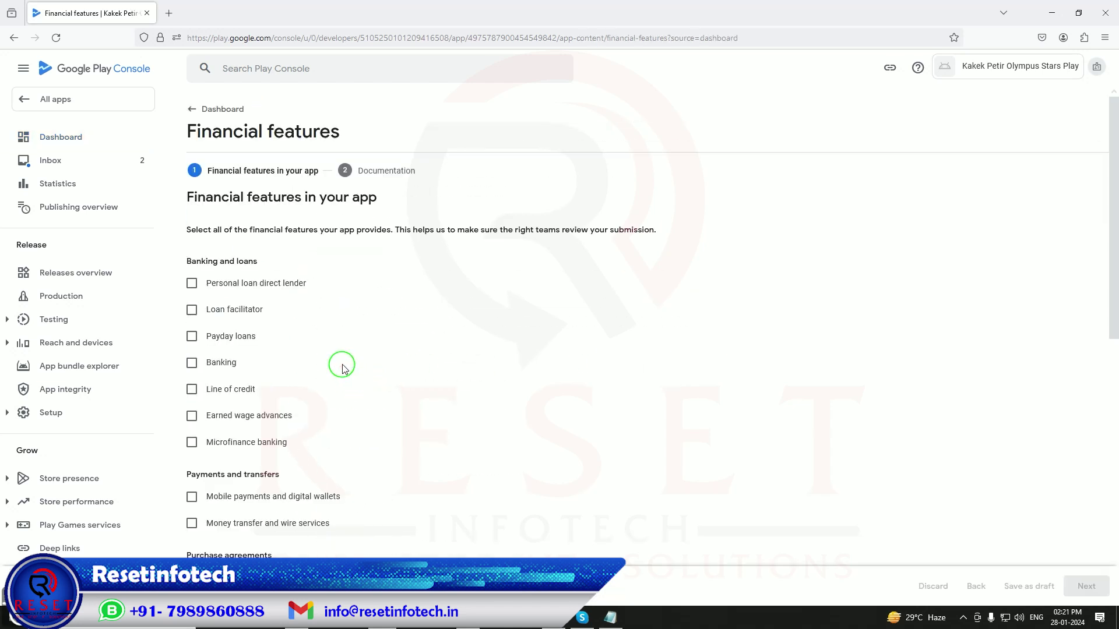
scroll(342, 367, down, 8)
click(191, 436)
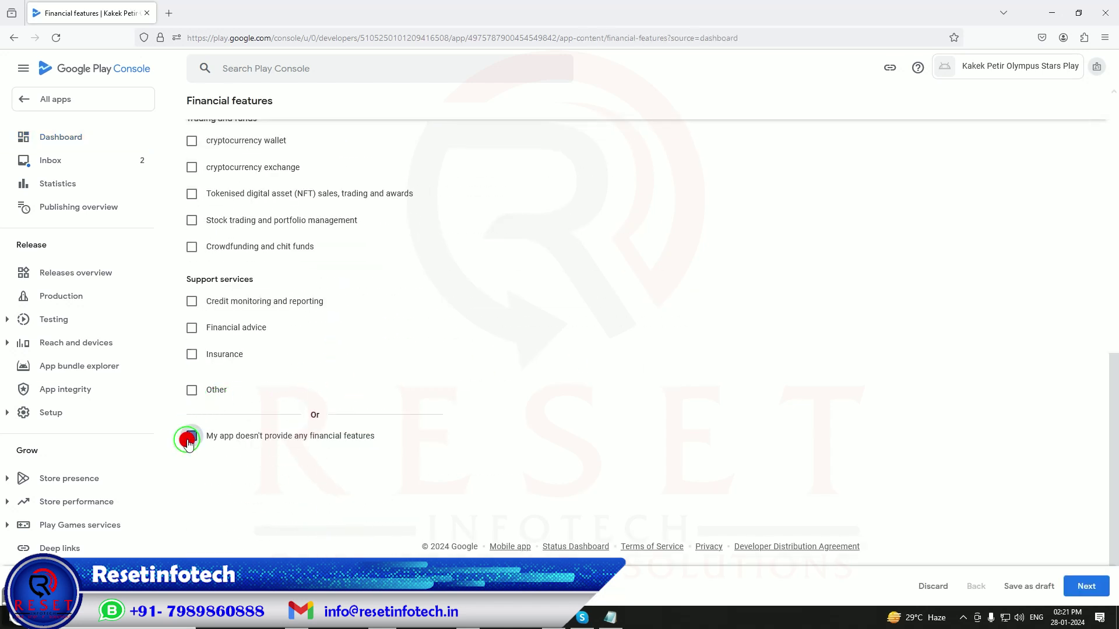
click(1085, 595)
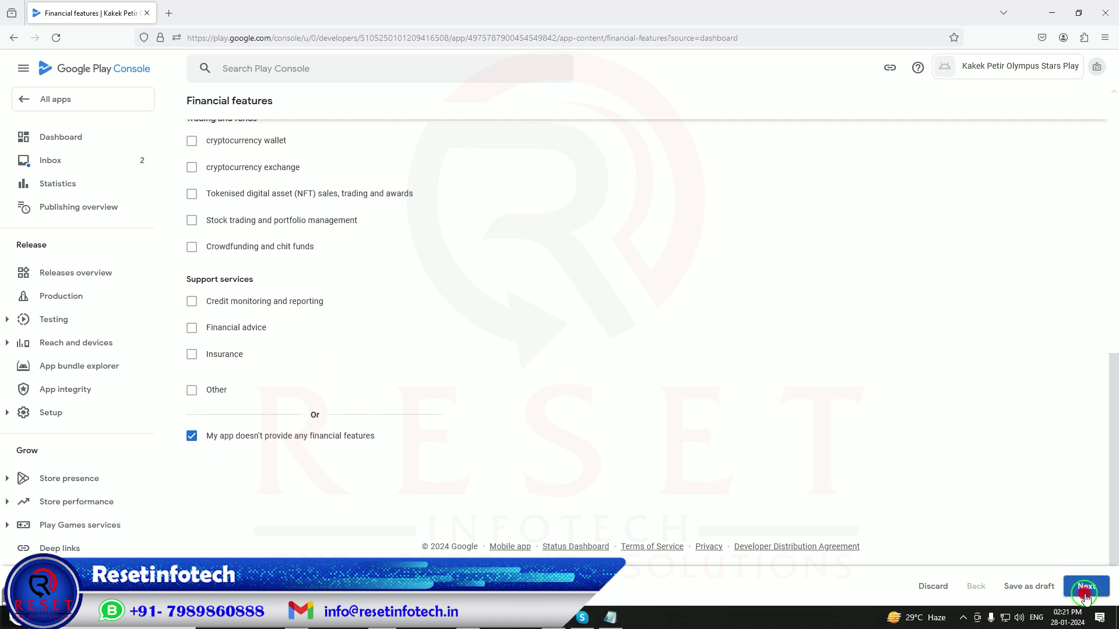
click(1086, 587)
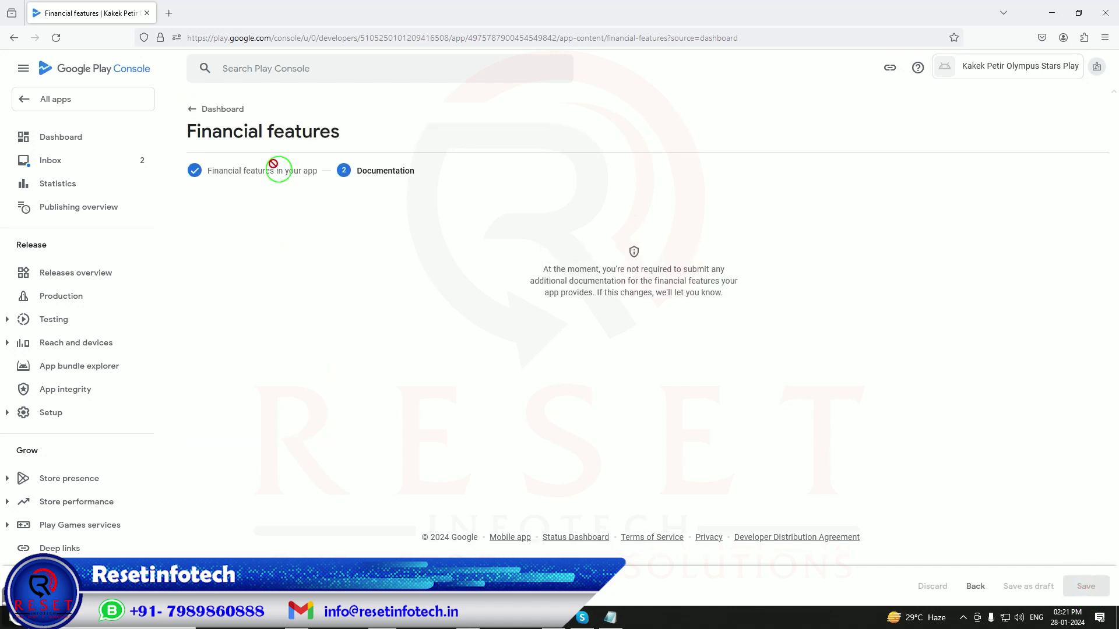
click(189, 109)
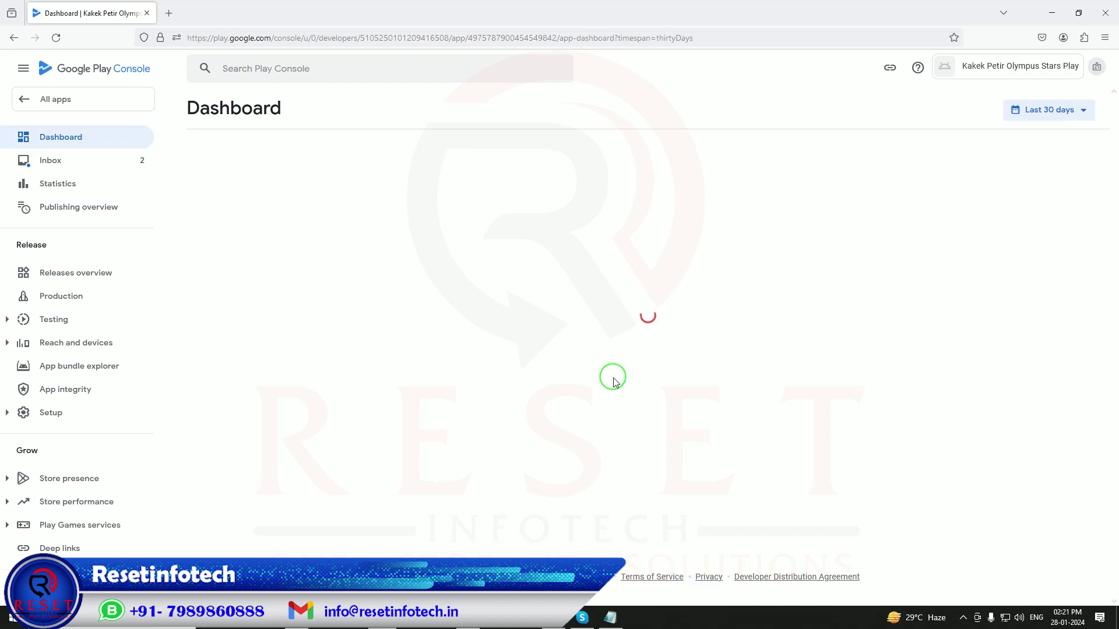
scroll(612, 379, down, 5)
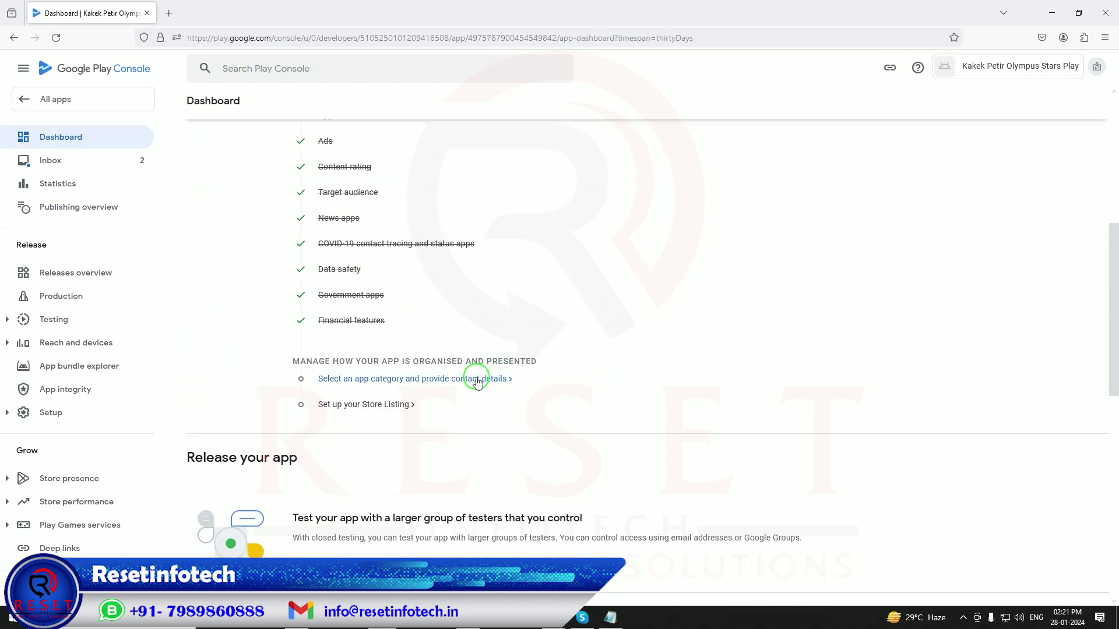
Set the app category to Game, Puzzle in Store settings and save it
click(477, 380)
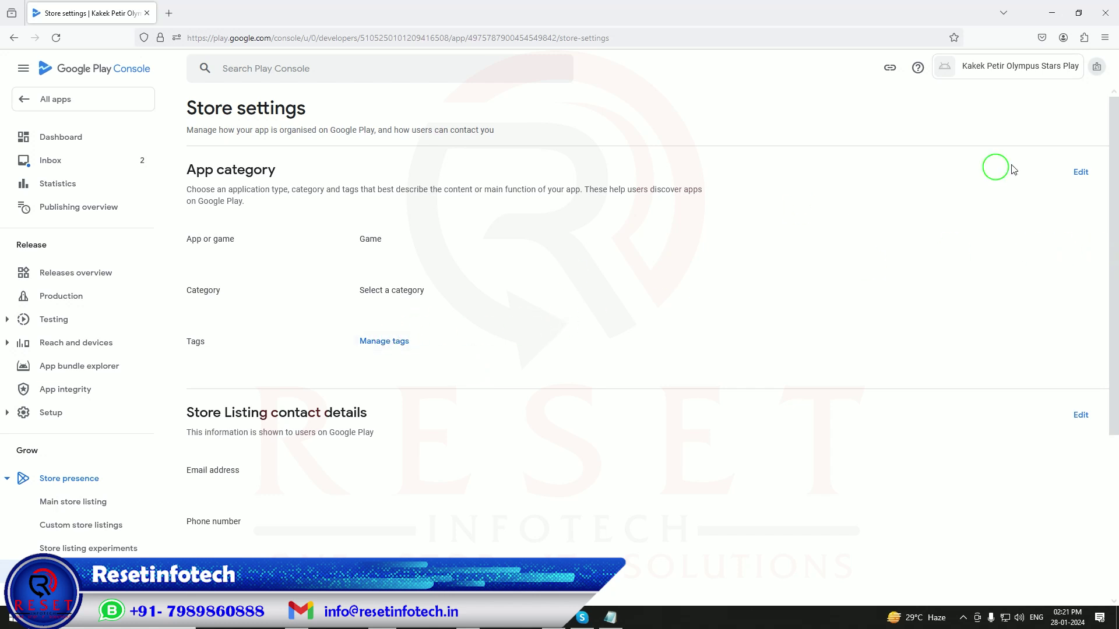
click(1093, 173)
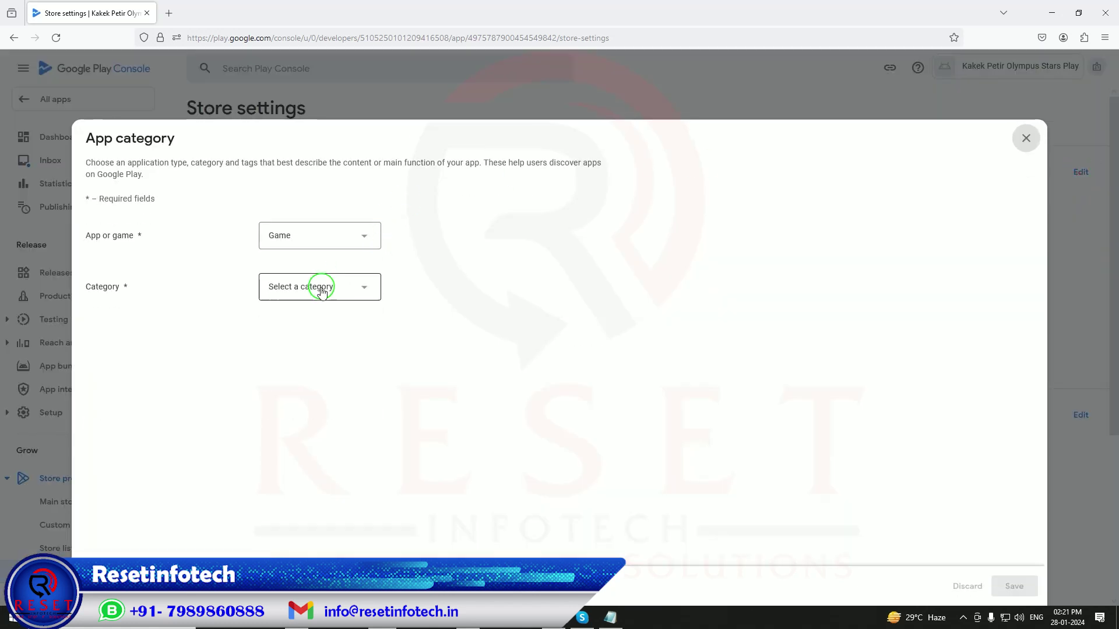
click(321, 287)
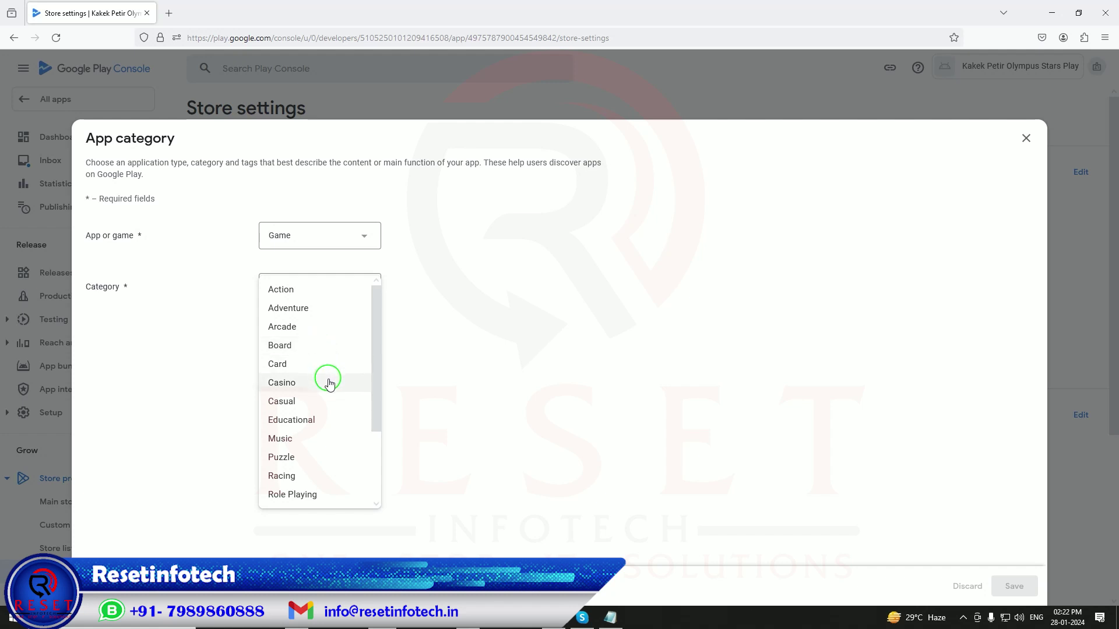
click(292, 458)
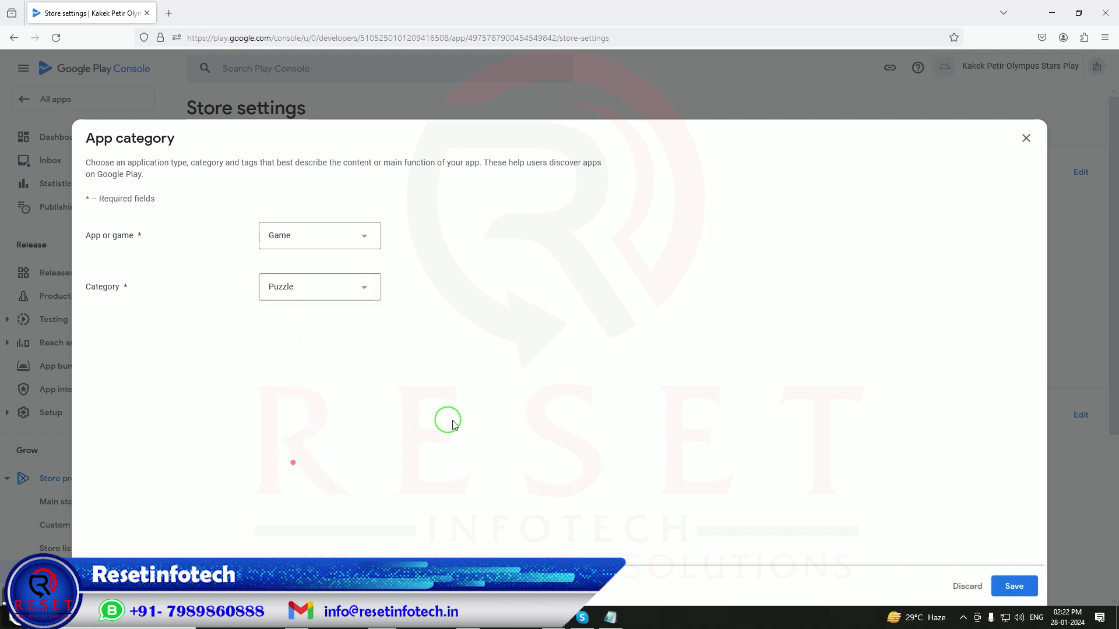
click(1010, 585)
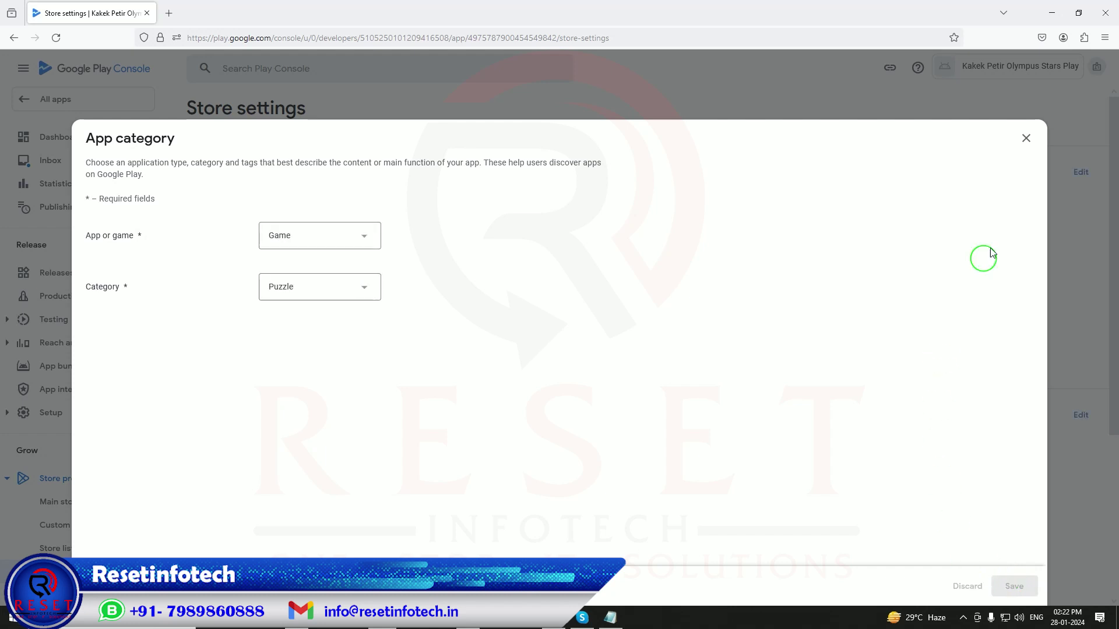
click(1025, 138)
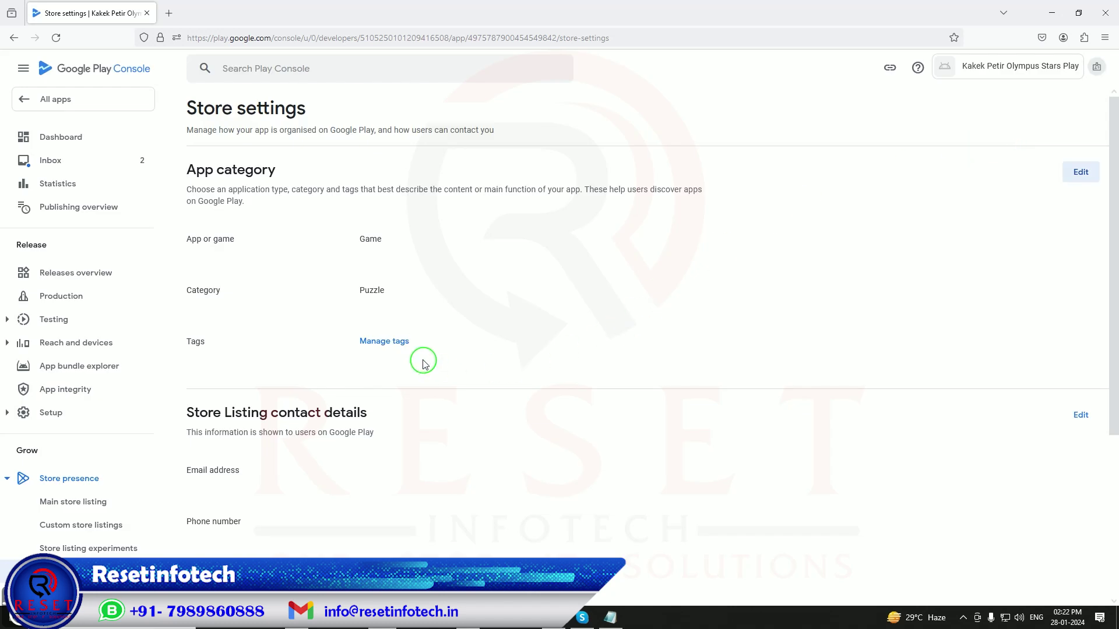
click(395, 343)
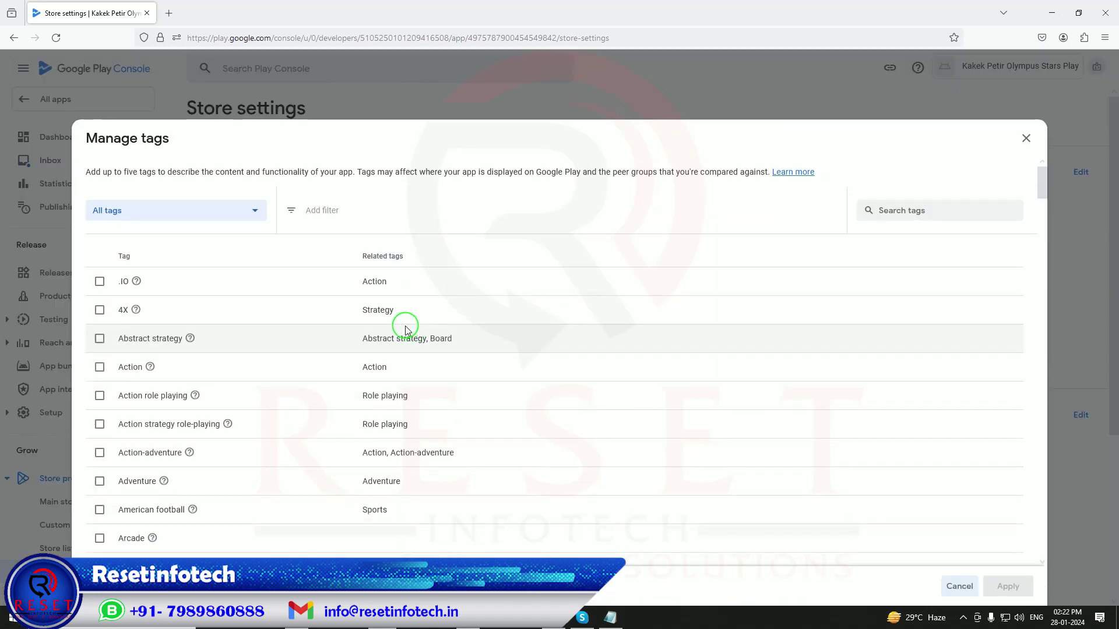
Filter the tag list by the categories Casino, Casual and Puzzle
click(296, 212)
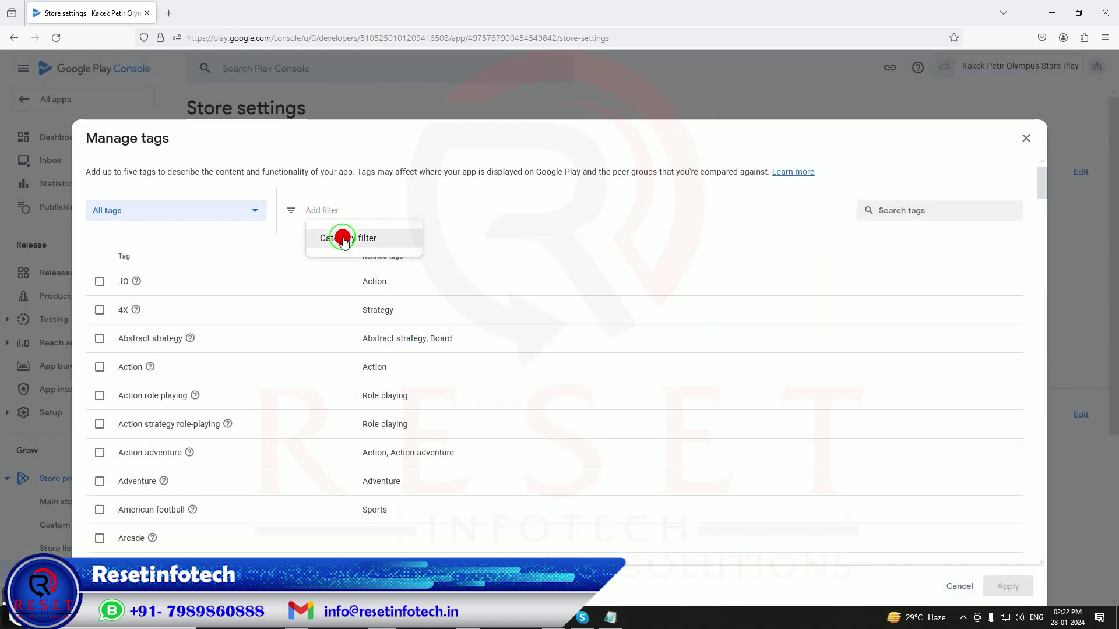
click(335, 236)
scroll(373, 384, down, 2)
scroll(375, 396, down, 3)
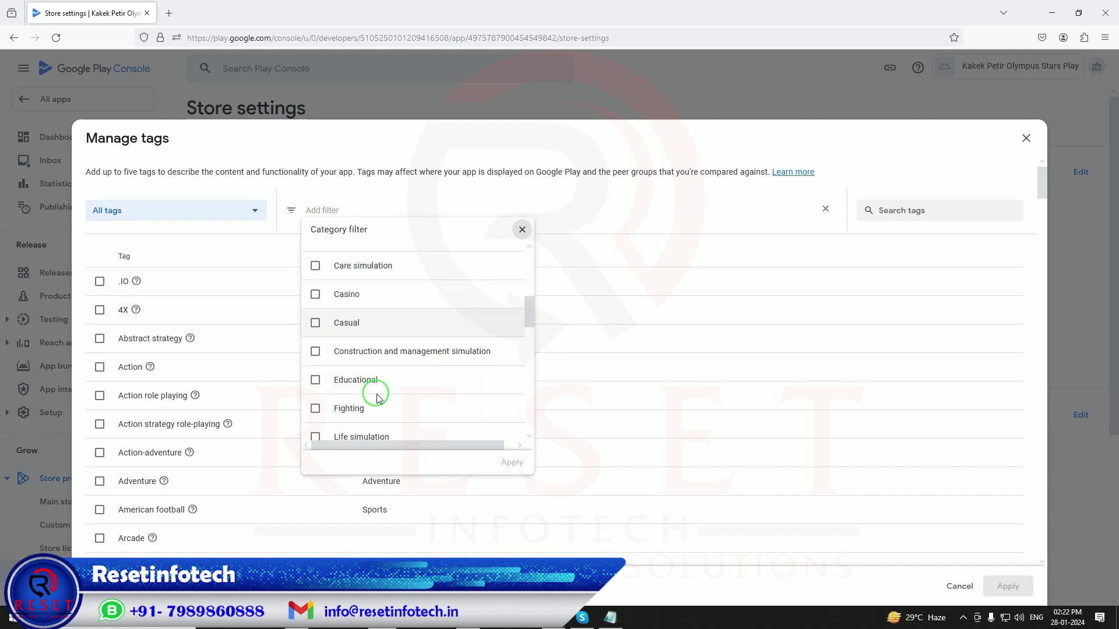
click(315, 296)
click(314, 320)
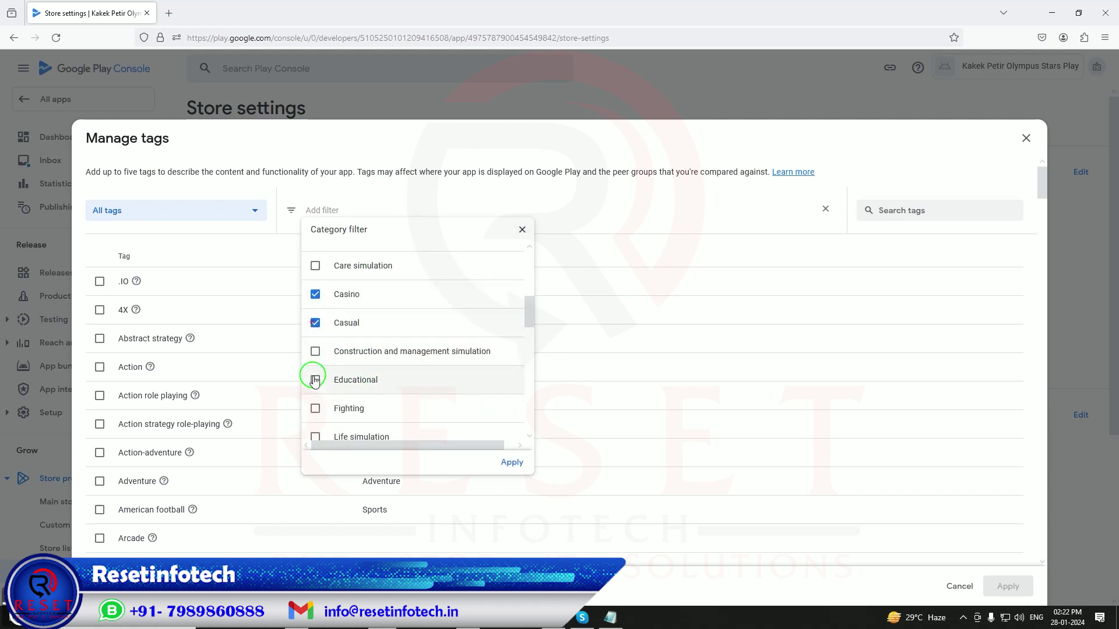
scroll(316, 379, down, 3)
scroll(318, 350, down, 3)
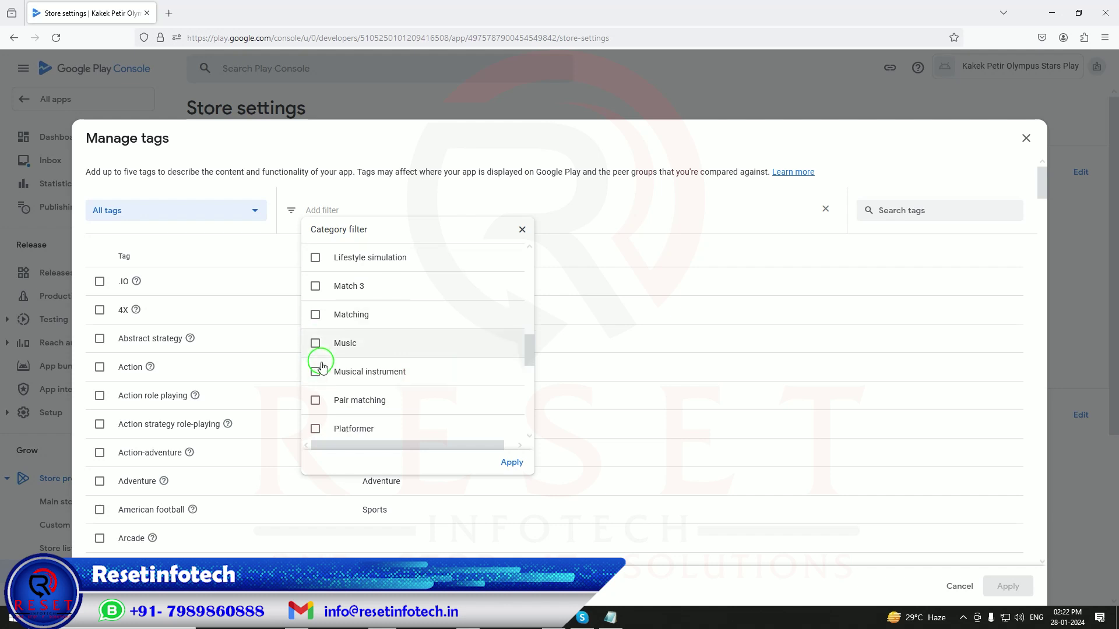
click(316, 309)
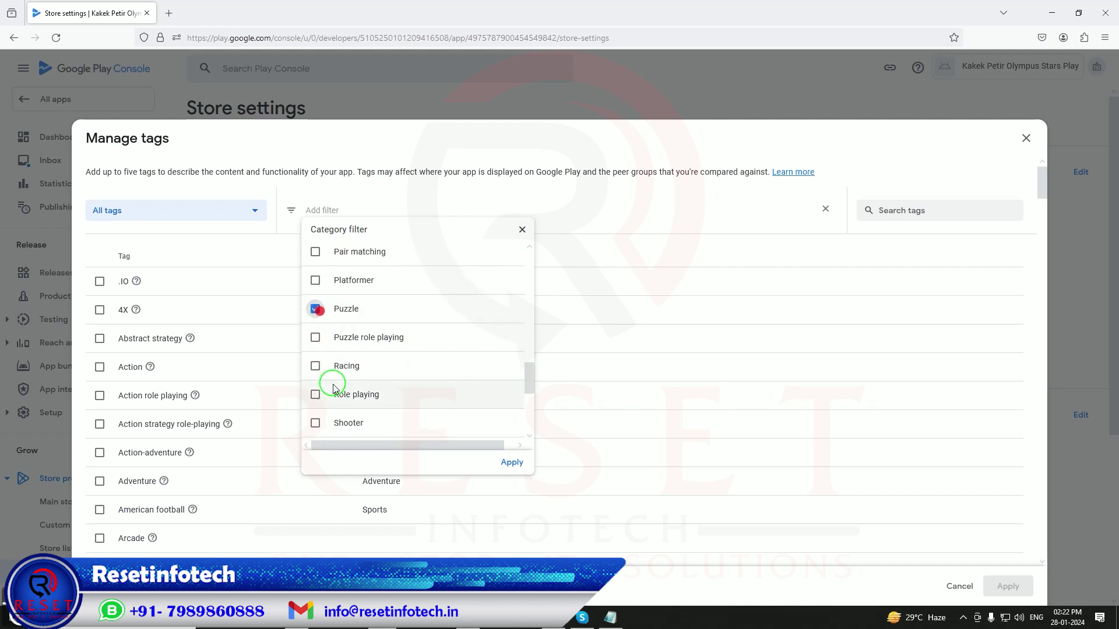
scroll(332, 385, down, 3)
click(510, 461)
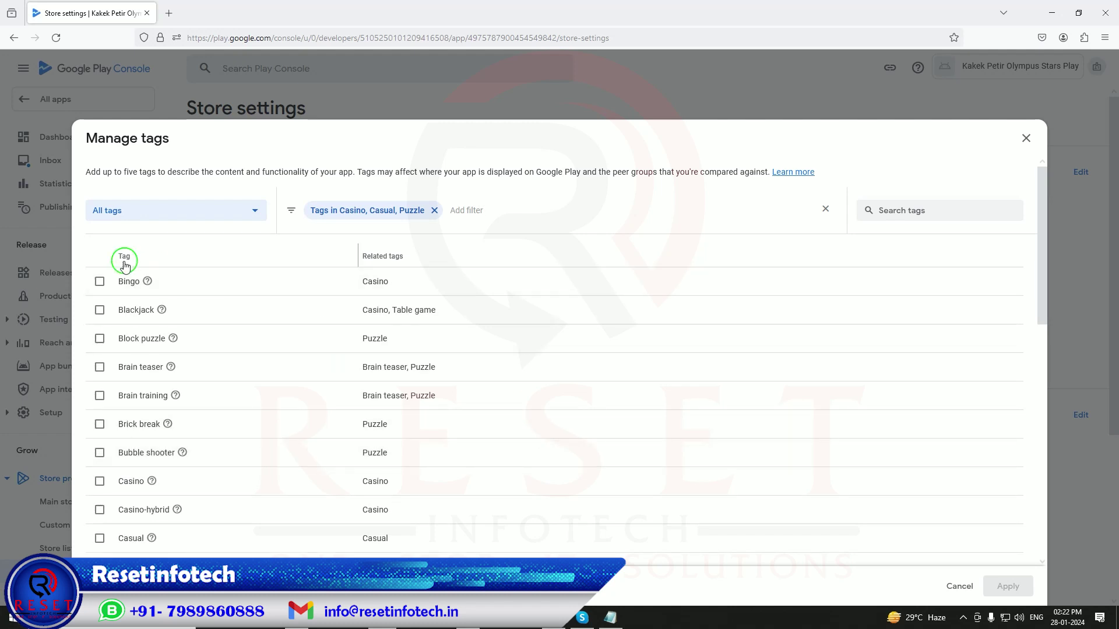
Apply the tags Block puzzle, Casino, Casino-hybrid, Casual and Memory to the app
click(100, 281)
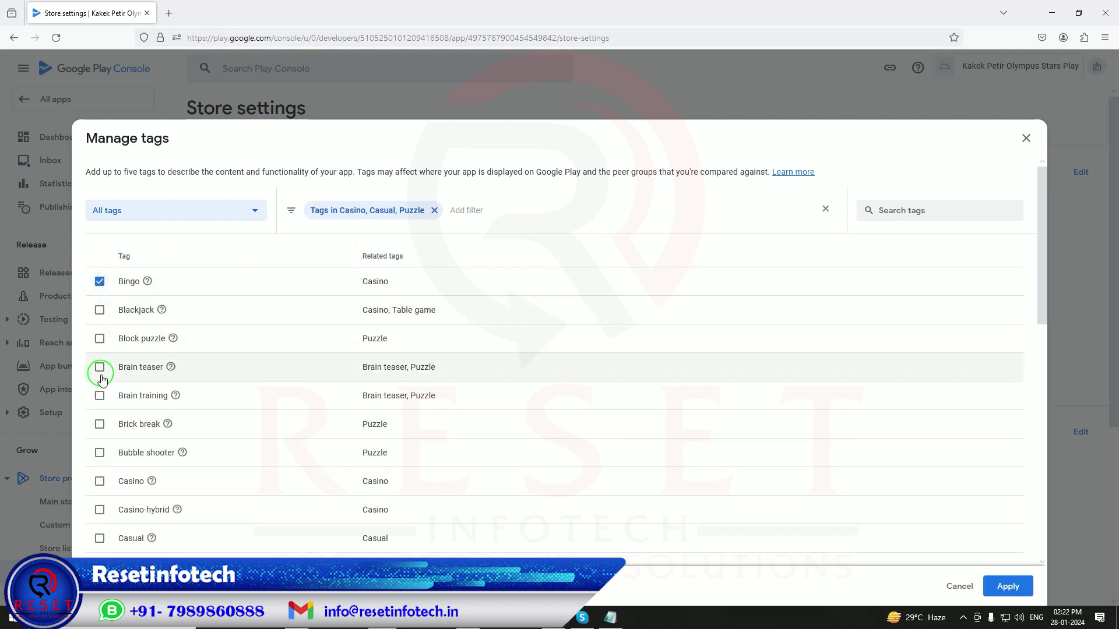
click(99, 337)
click(100, 280)
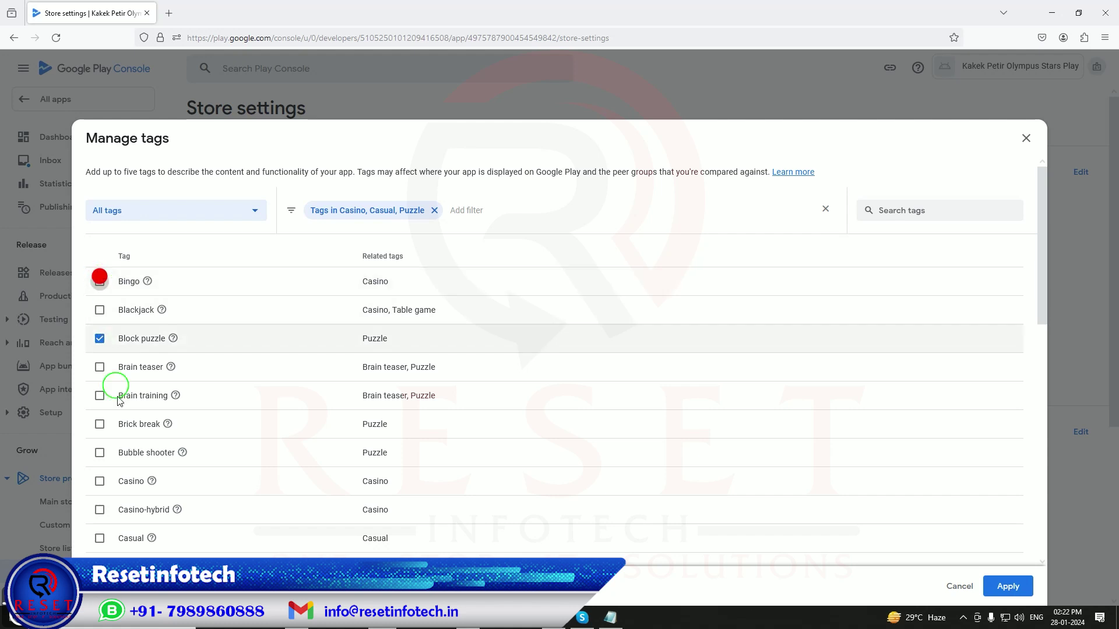
scroll(105, 455, down, 3)
click(97, 296)
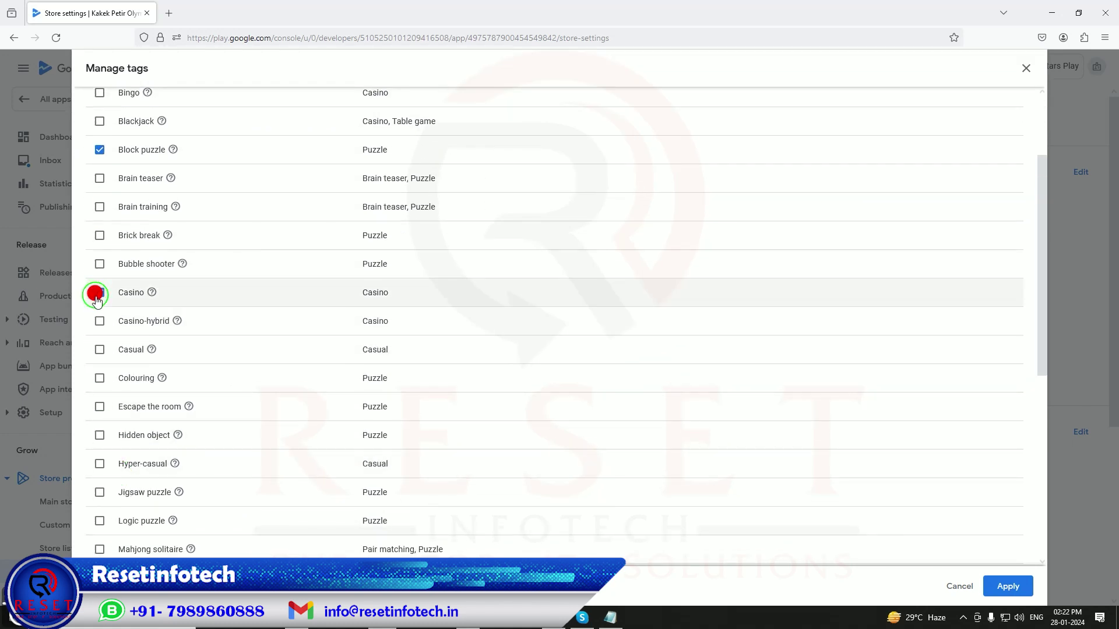
click(100, 323)
click(100, 349)
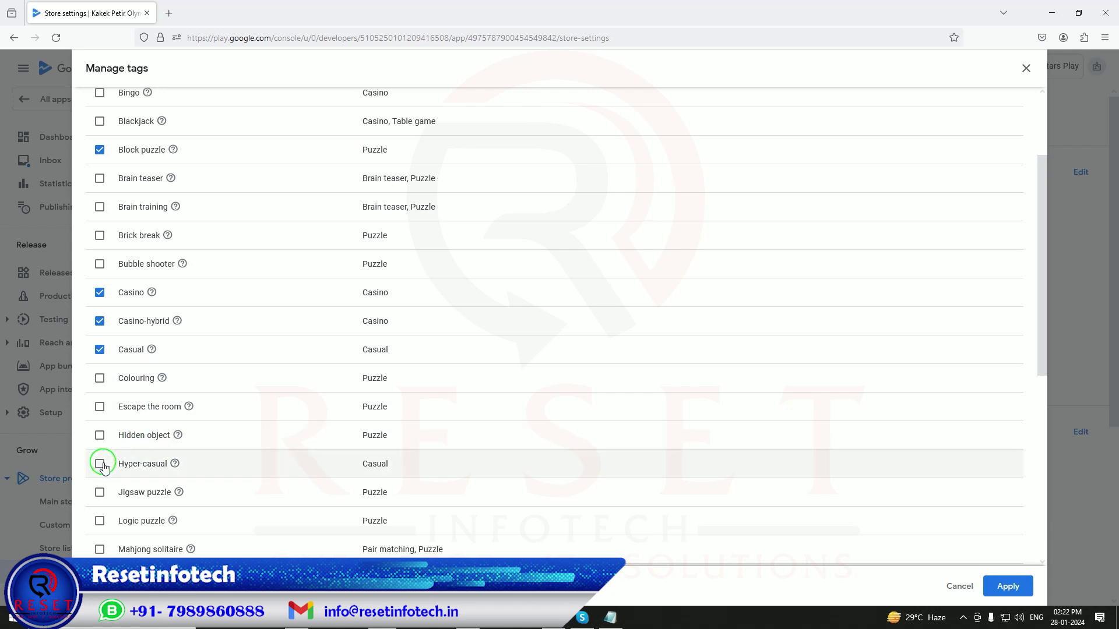
scroll(103, 467, down, 2)
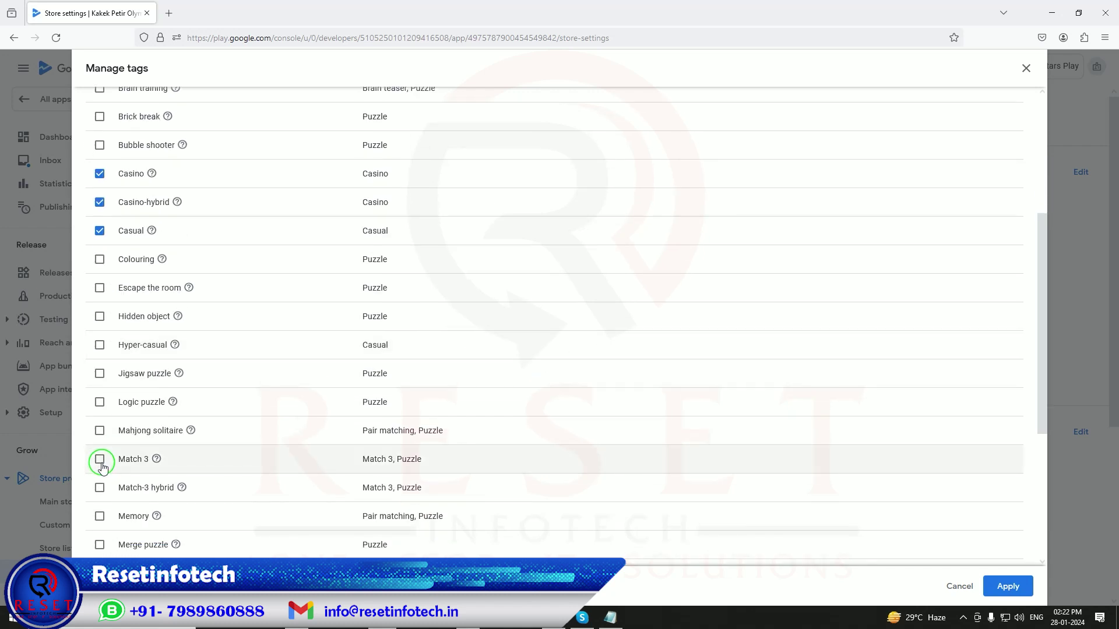
click(100, 517)
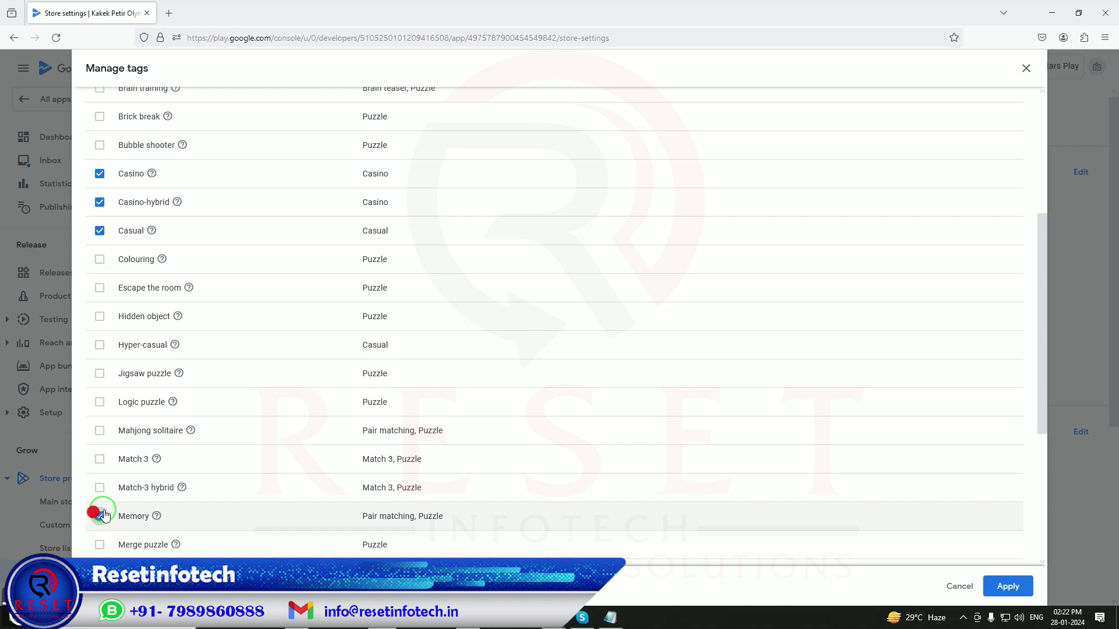
click(1007, 586)
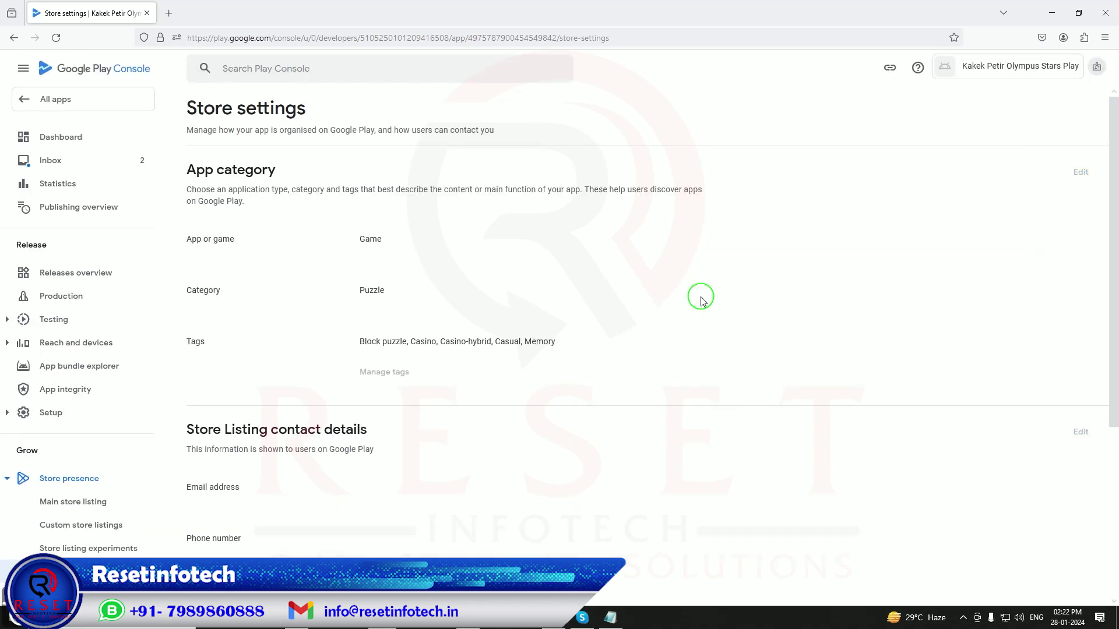
Paste the developer's contact e-mail into Store listing contact details, save, and return to the app list
scroll(701, 301, down, 4)
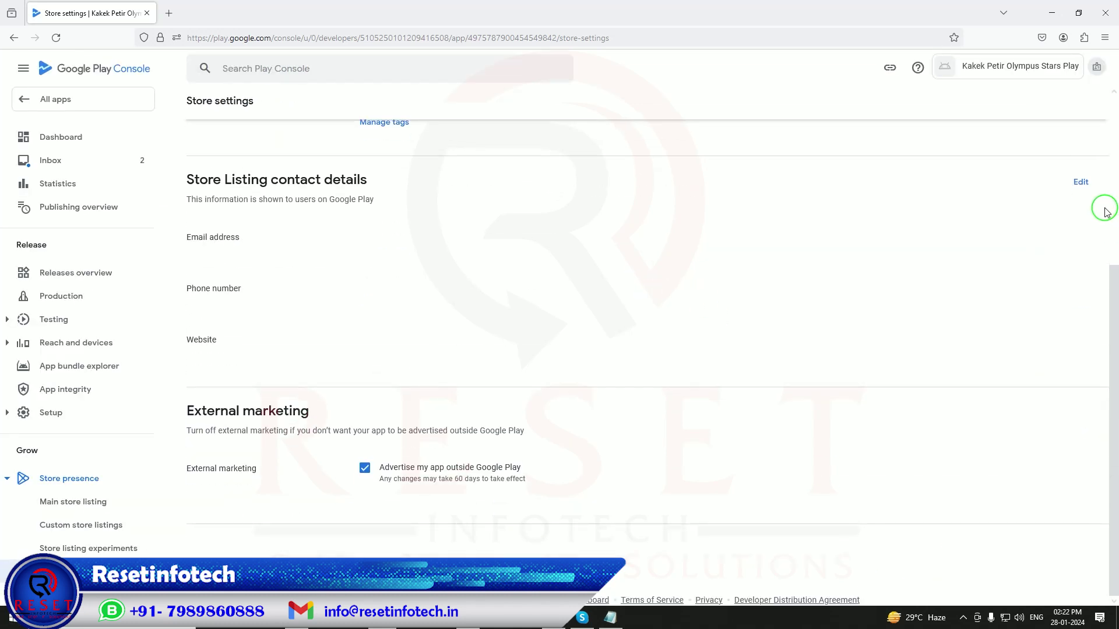
click(1080, 183)
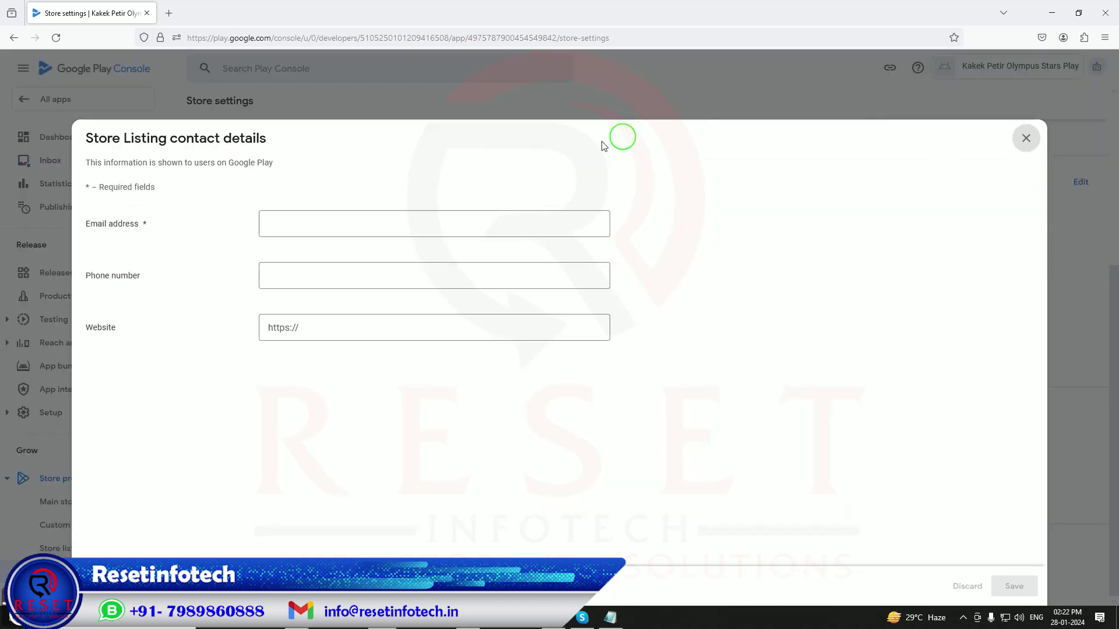
click(348, 228)
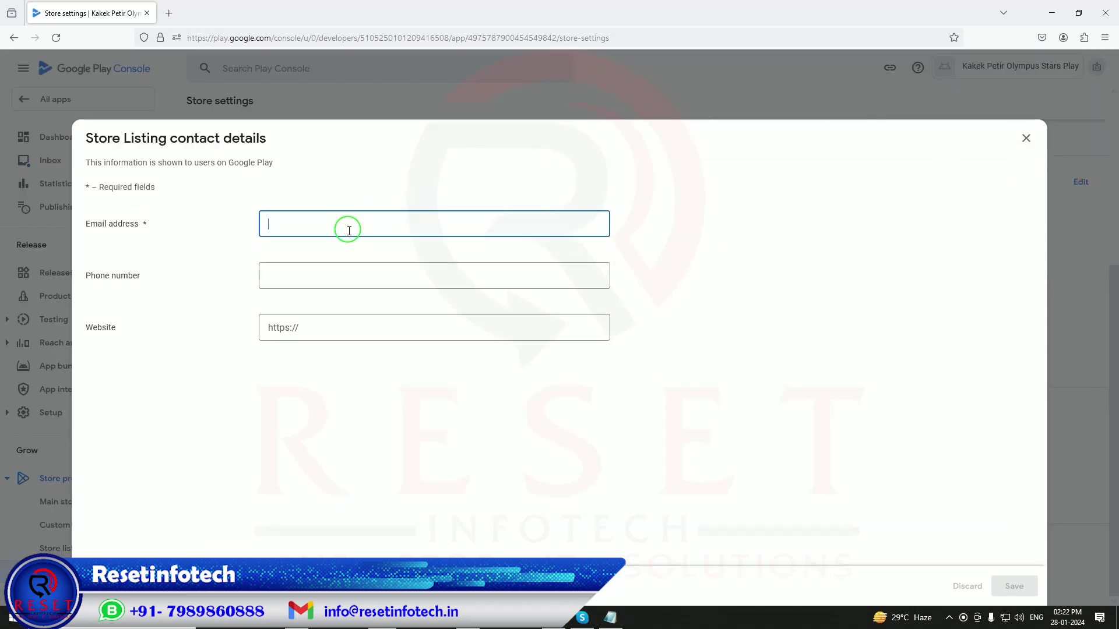
right_click(298, 215)
click(341, 318)
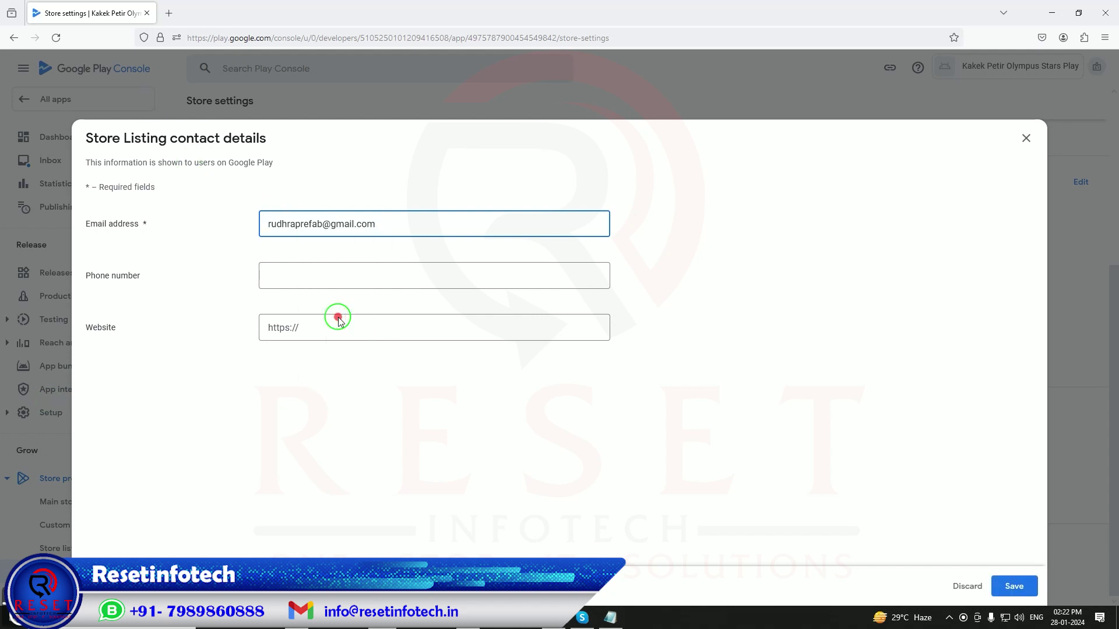
click(1014, 585)
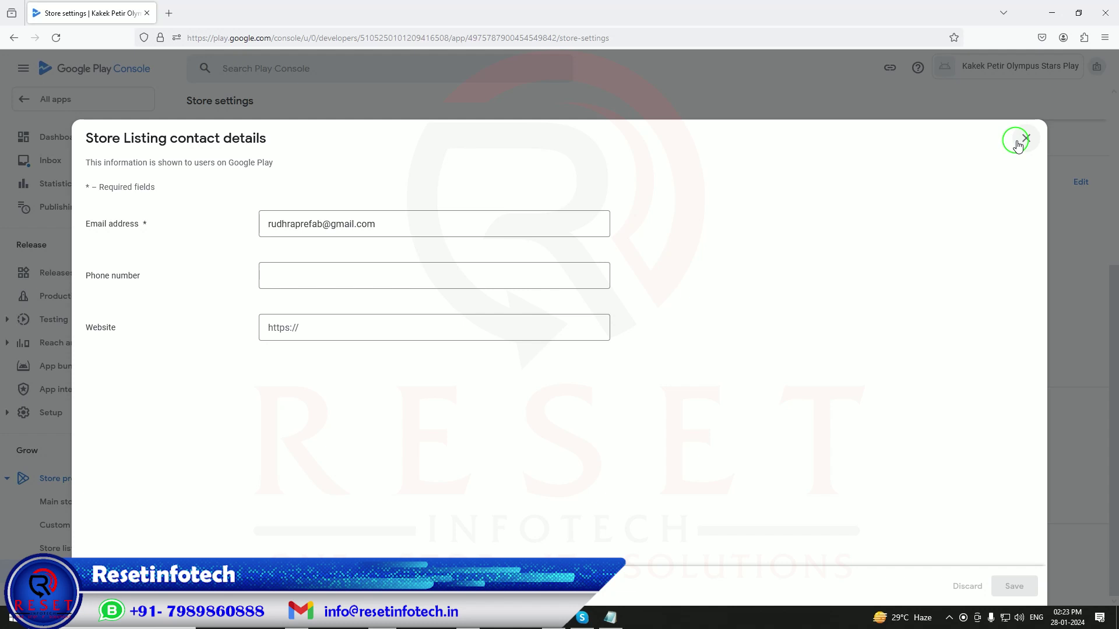
click(1025, 139)
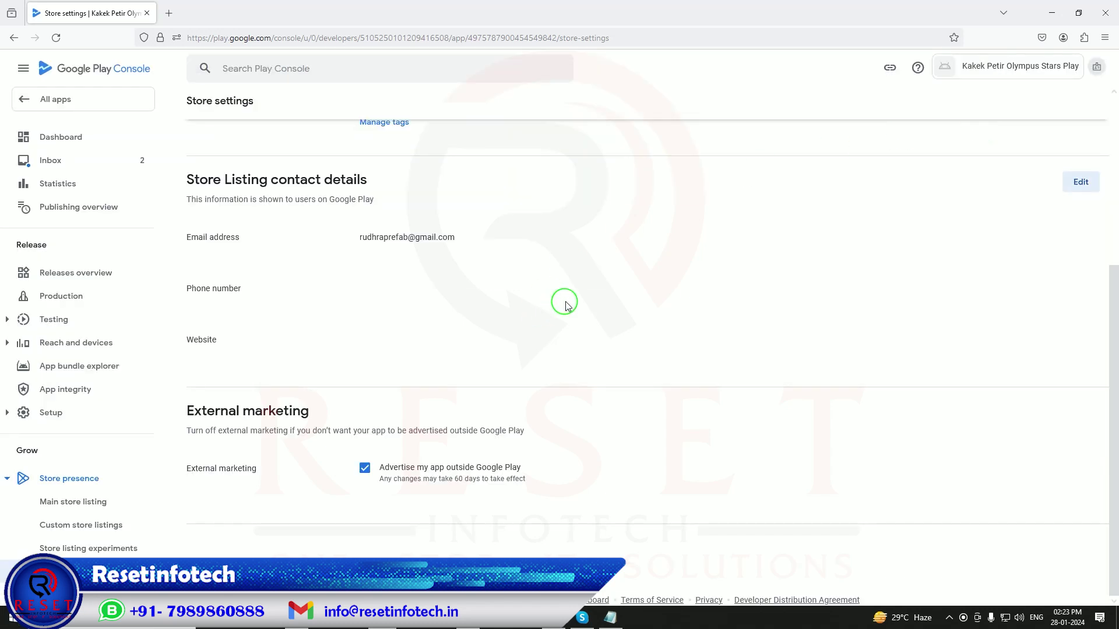
scroll(289, 253, up, 5)
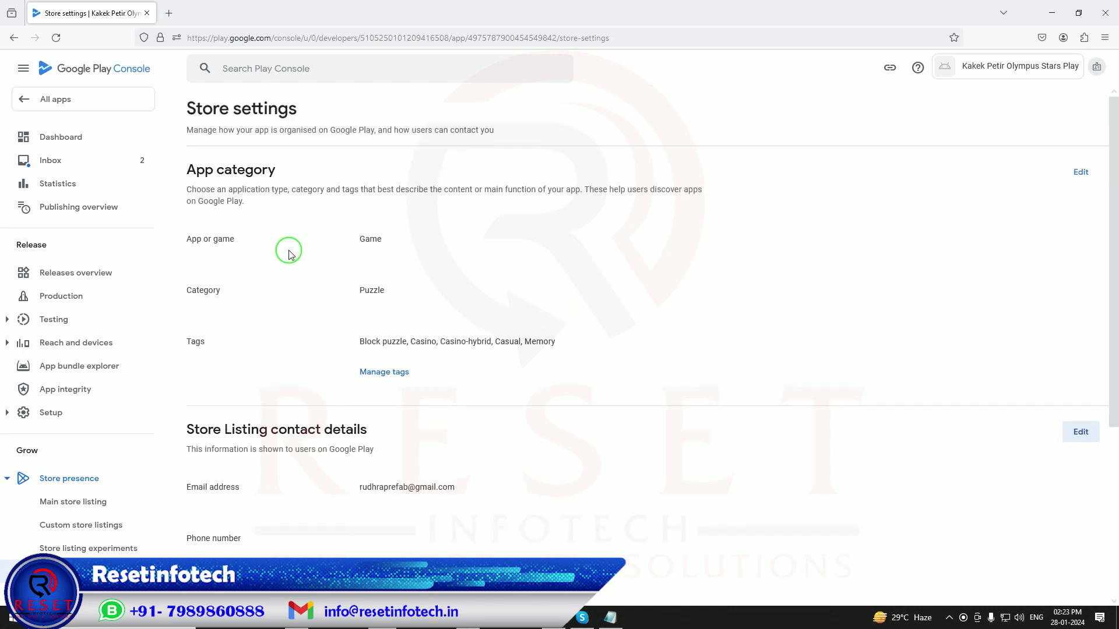
click(118, 102)
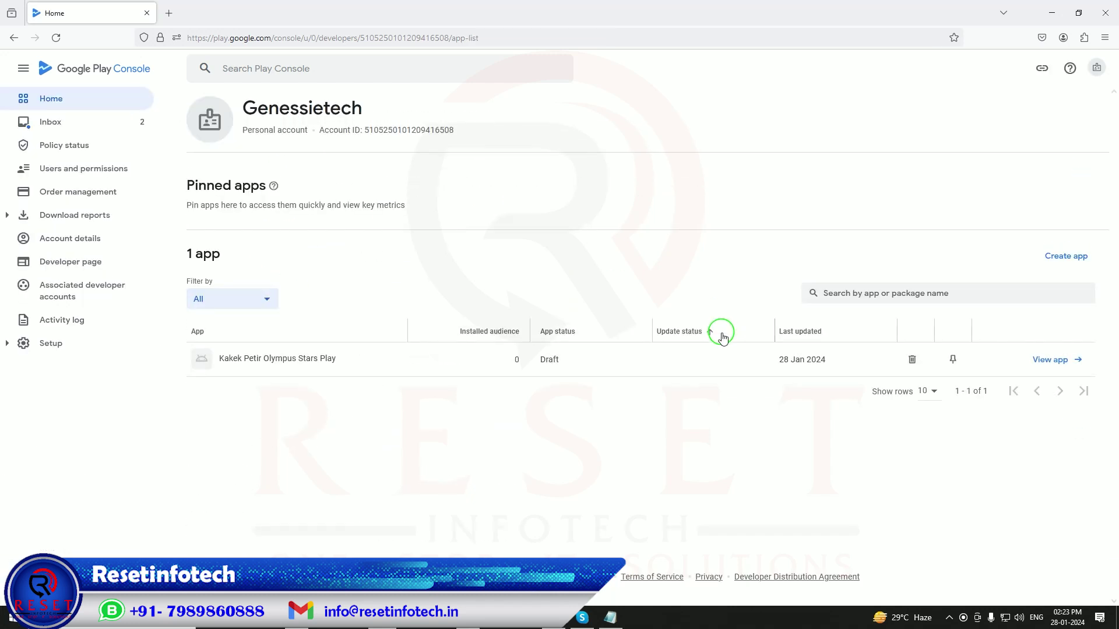
Open the Kakek Petir Olympus Stars Play app and go to its Store Listing setup page
click(325, 357)
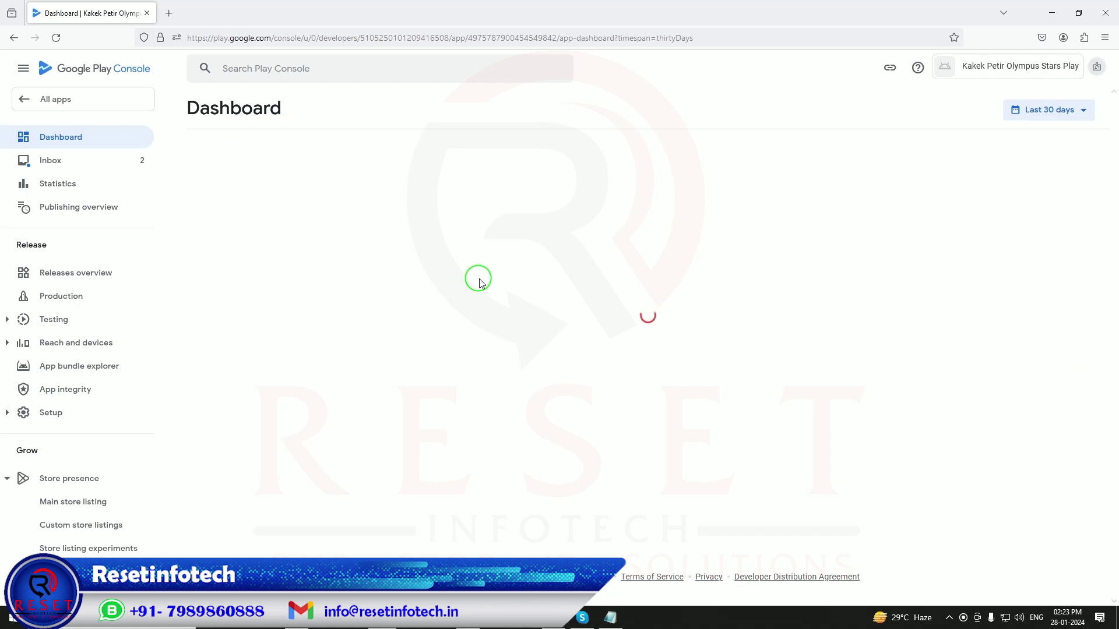
scroll(476, 280, down, 5)
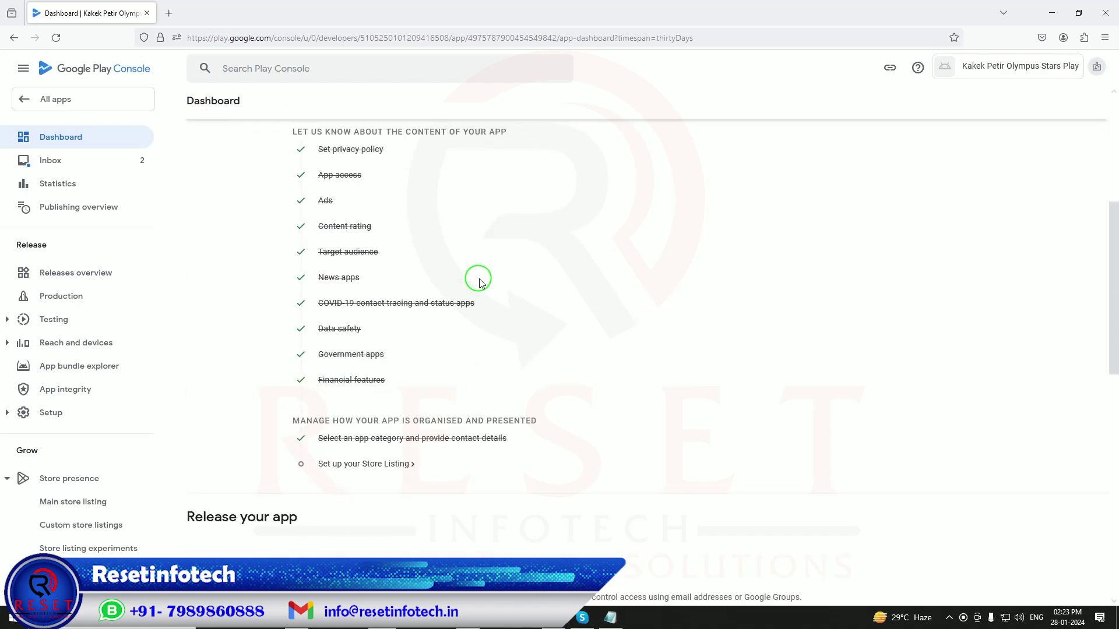
scroll(476, 281, up, 2)
scroll(349, 337, down, 3)
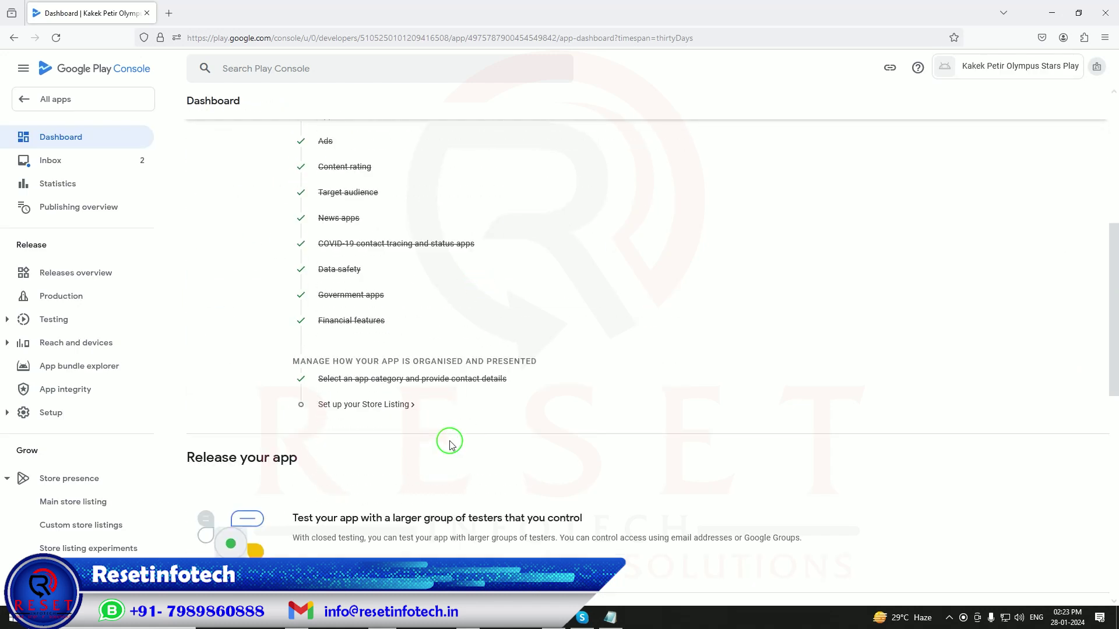
click(334, 408)
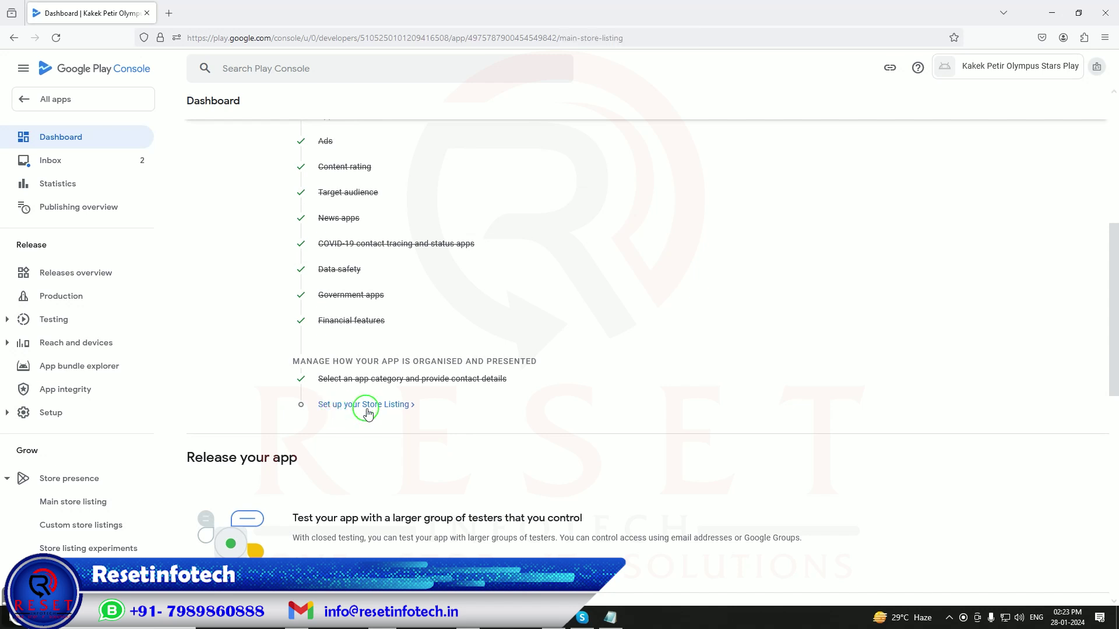
scroll(367, 406, down, 6)
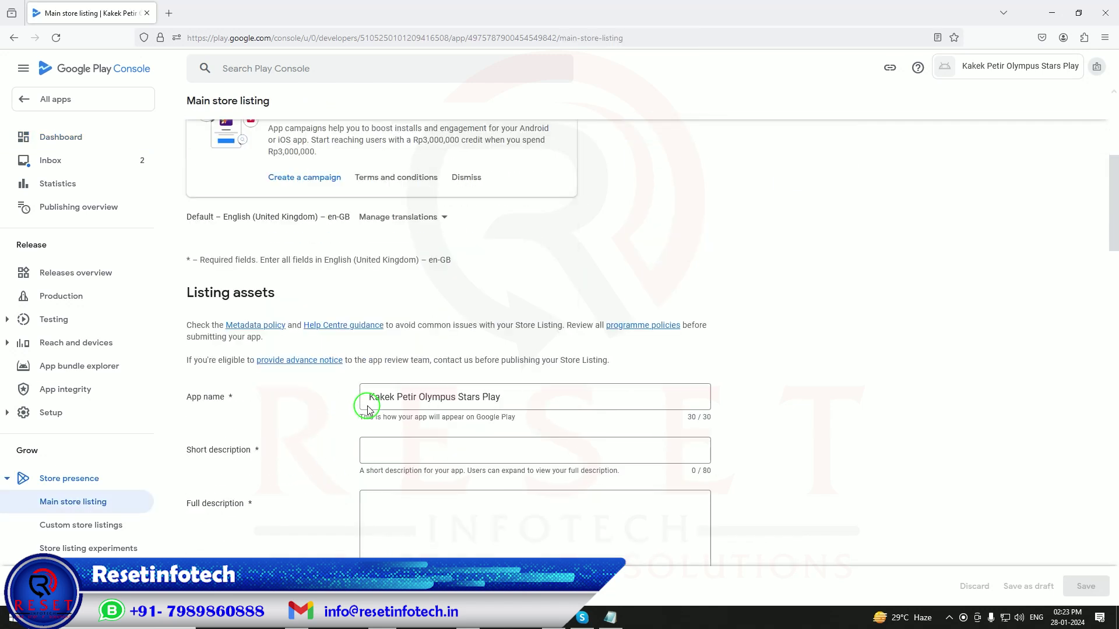
Copy the short description line from the notes into the Short description field
click(616, 620)
drag(280, 146, 629, 153)
right_click(629, 153)
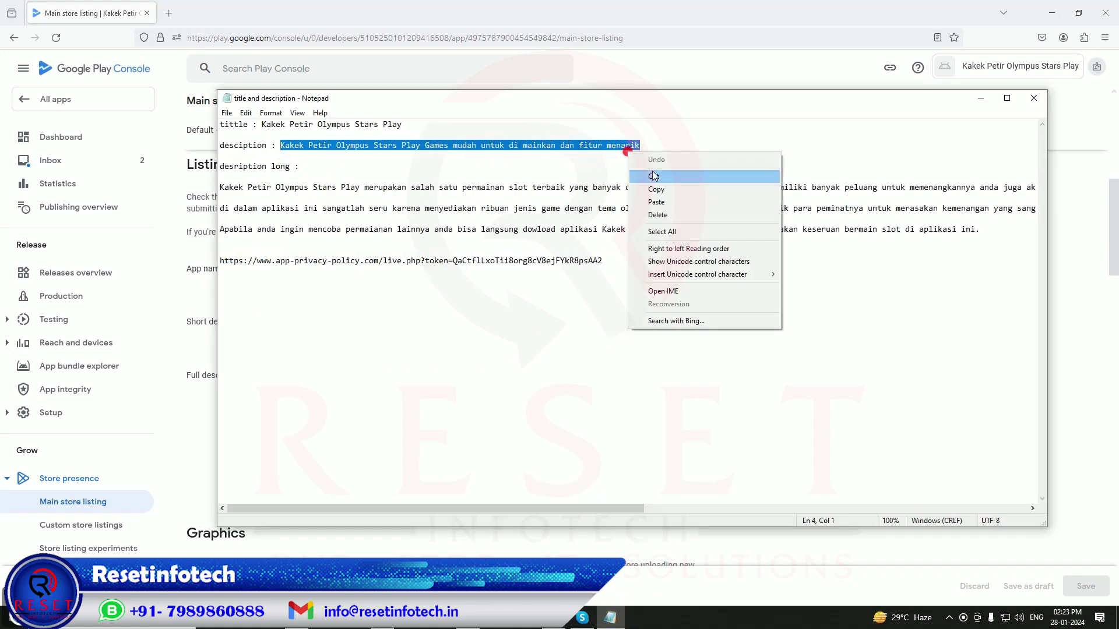
click(670, 190)
click(584, 12)
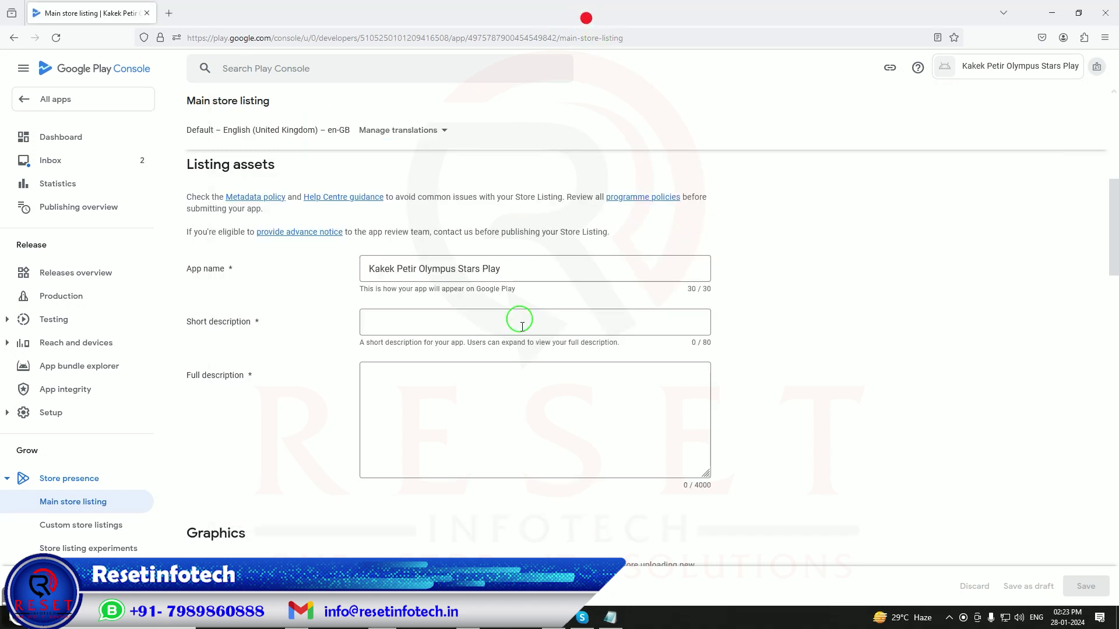
click(519, 319)
right_click(504, 317)
click(552, 405)
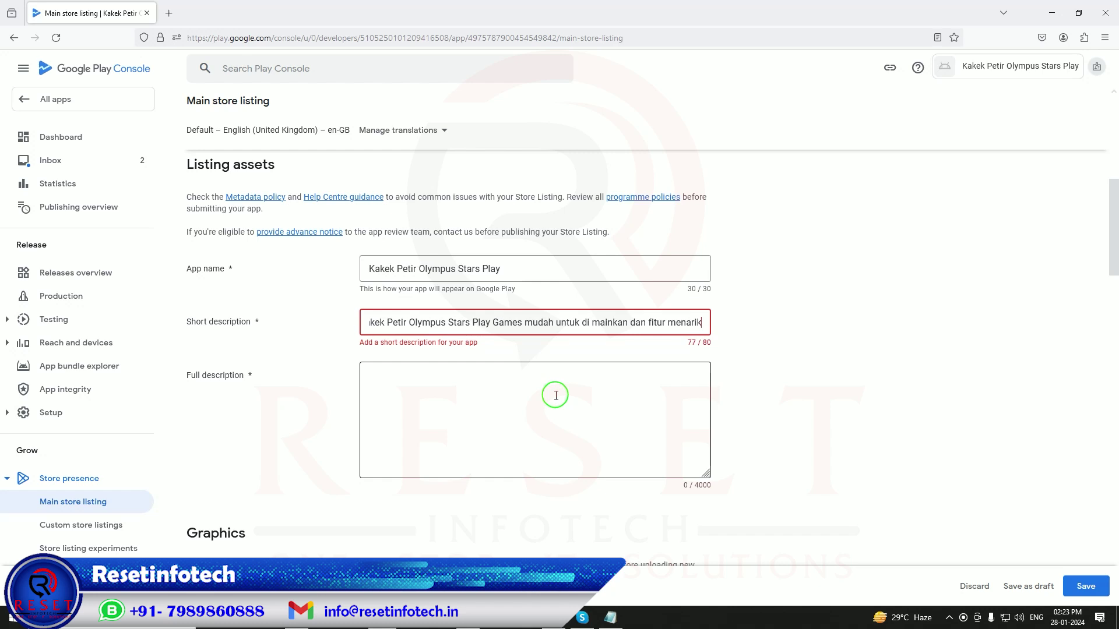
Copy the three-paragraph long description from the notes into the Full description field
click(610, 618)
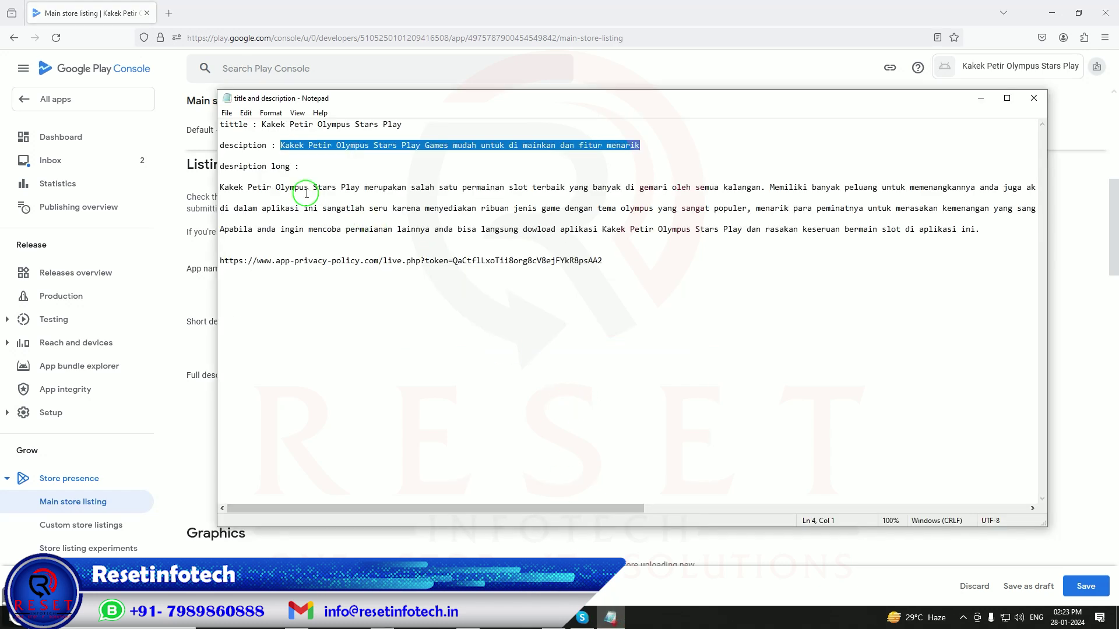
drag(222, 186, 997, 229)
right_click(951, 224)
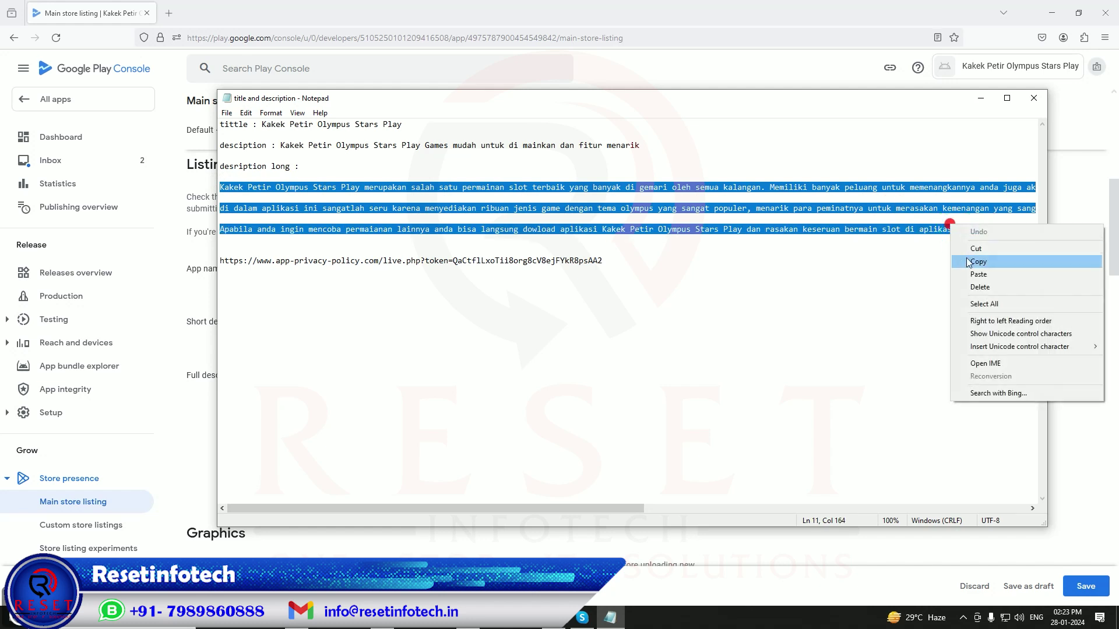
click(969, 263)
click(579, 18)
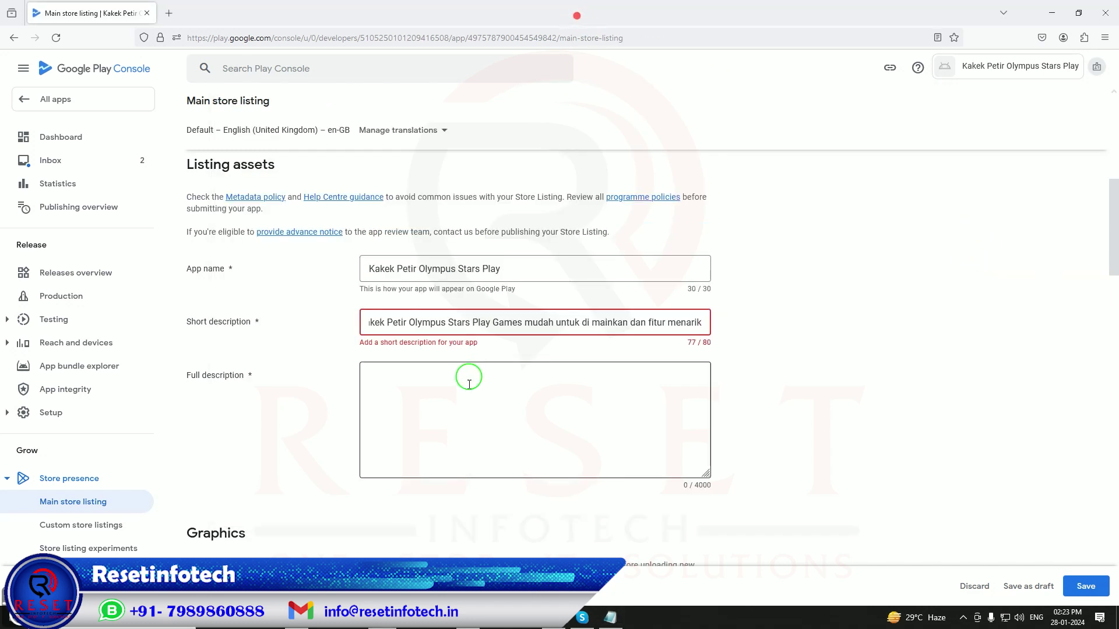
right_click(453, 394)
click(483, 482)
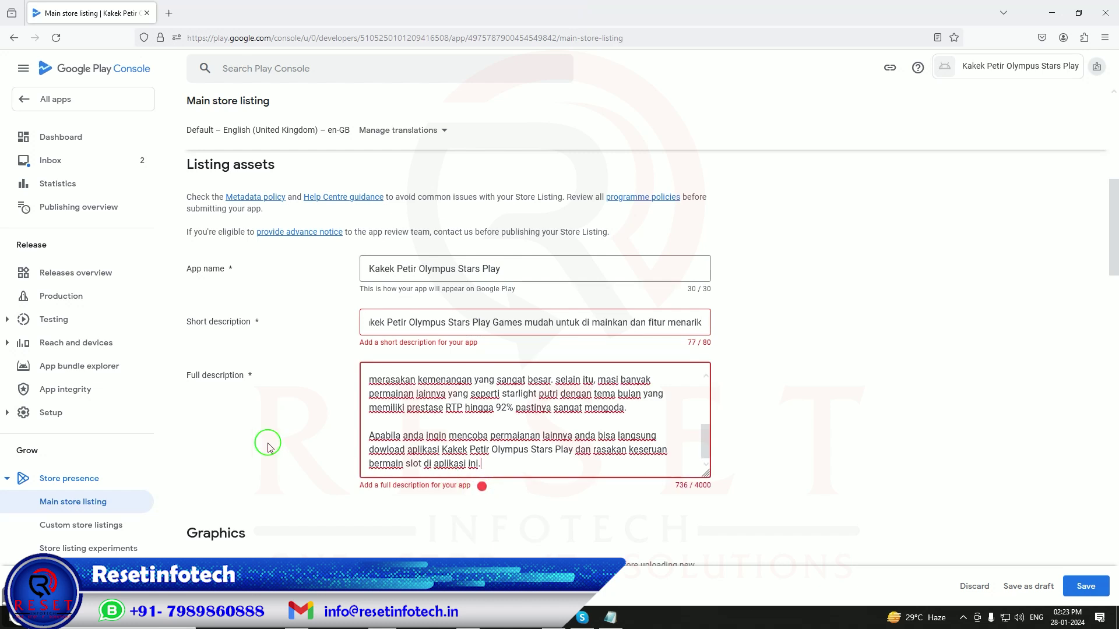
scroll(295, 437, down, 4)
Upload imgpsh_fullsize_anim (3) from the Kakek Petir Olympus Stars Play folder as the app icon
scroll(309, 428, down, 1)
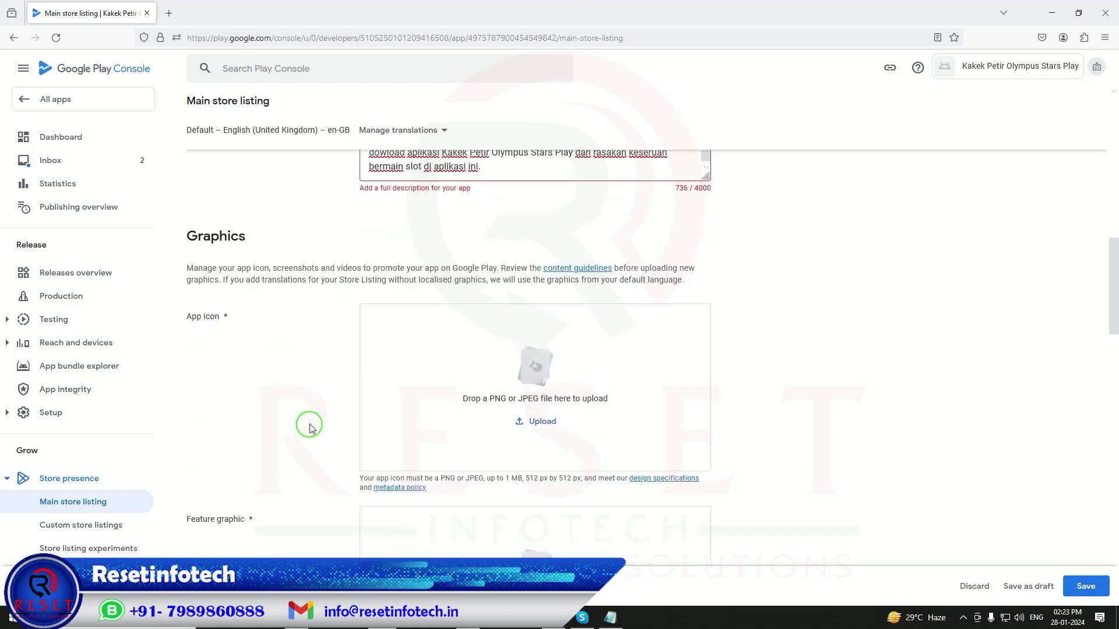
click(551, 434)
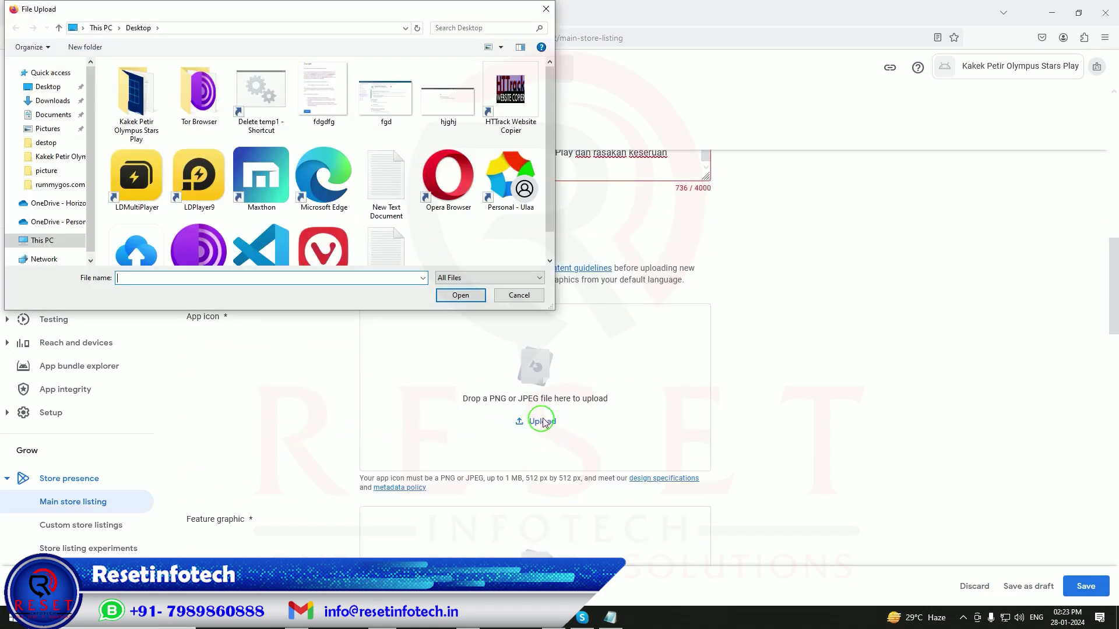
double_click(138, 99)
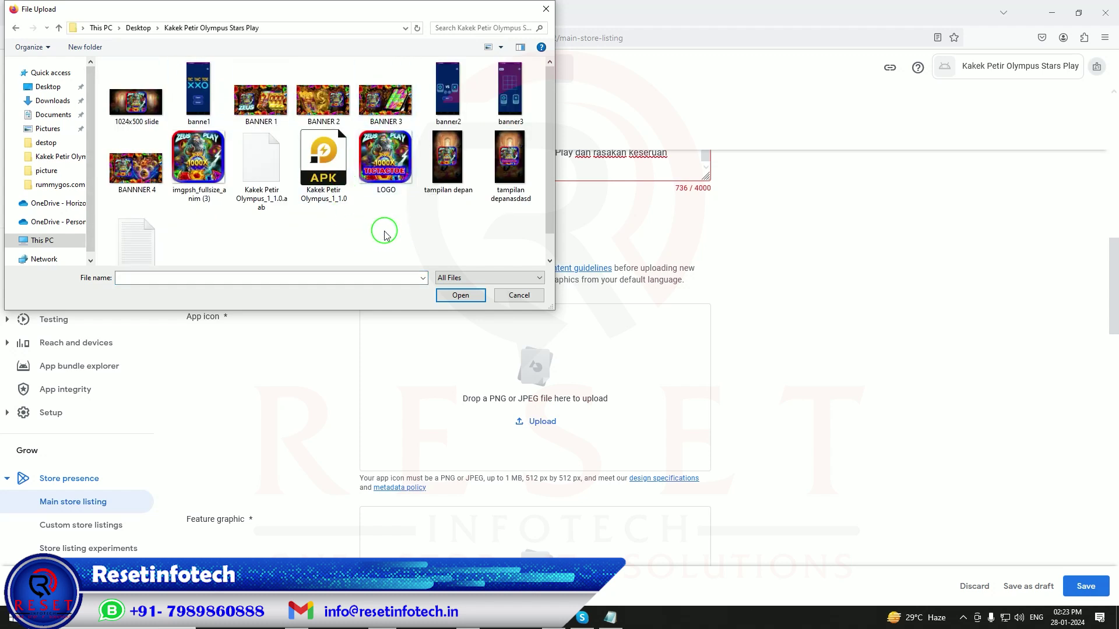
double_click(204, 178)
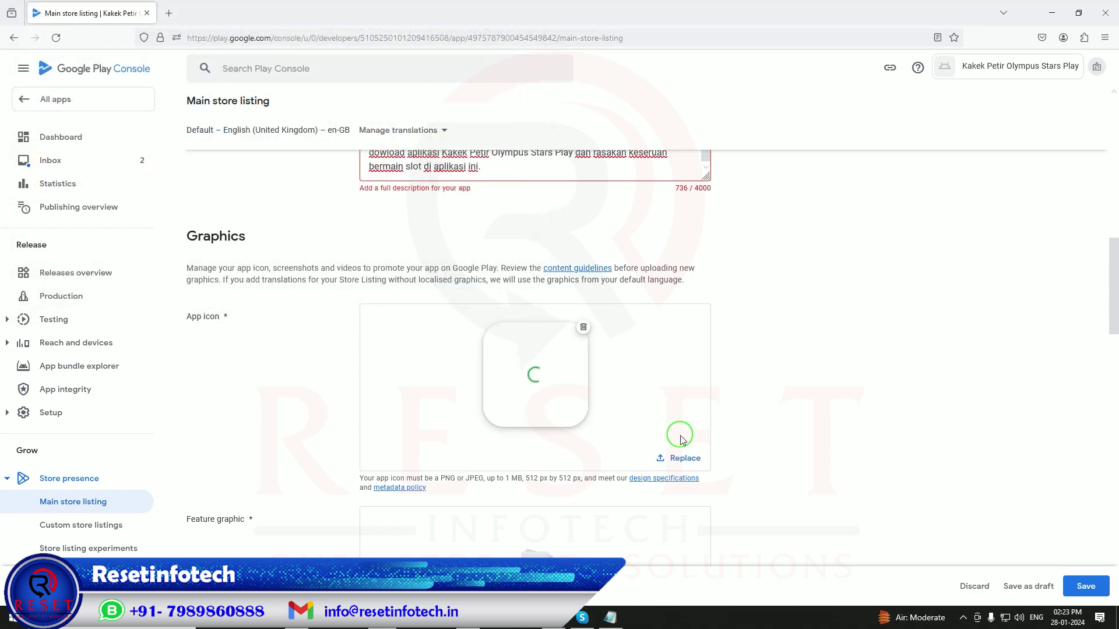
Upload an image from the game folder as the feature graphic
scroll(752, 376, down, 2)
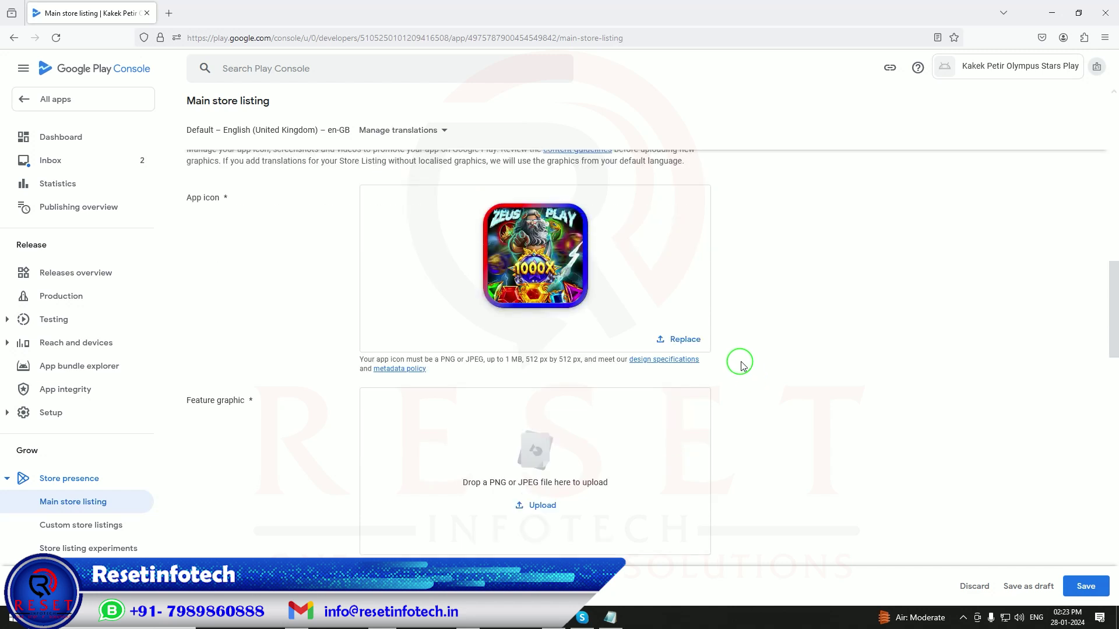
scroll(740, 362, down, 2)
click(543, 387)
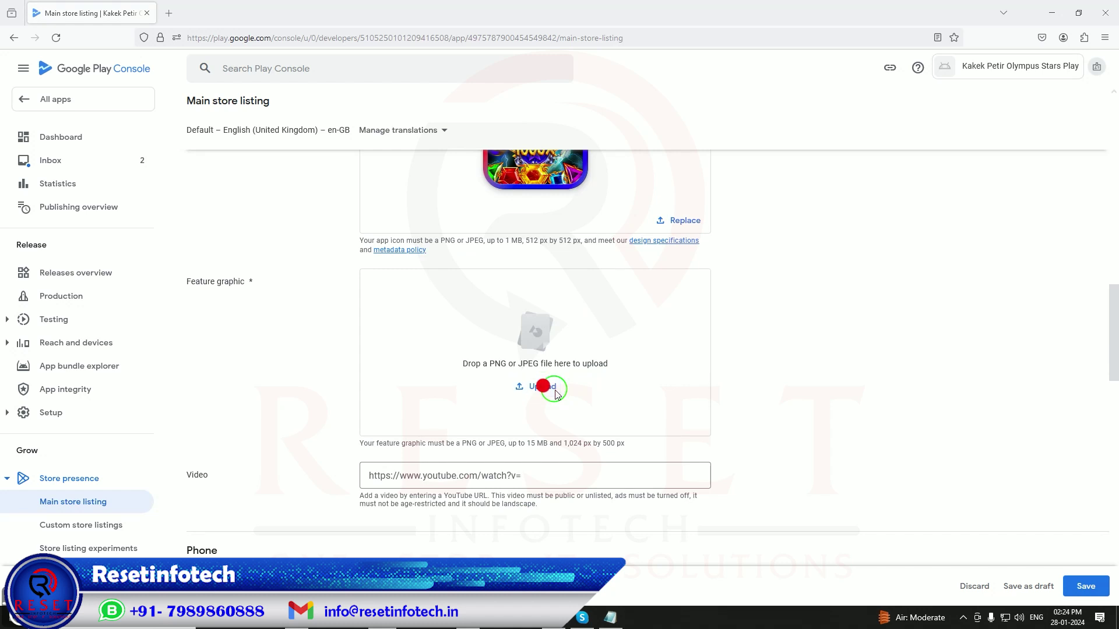
click(245, 230)
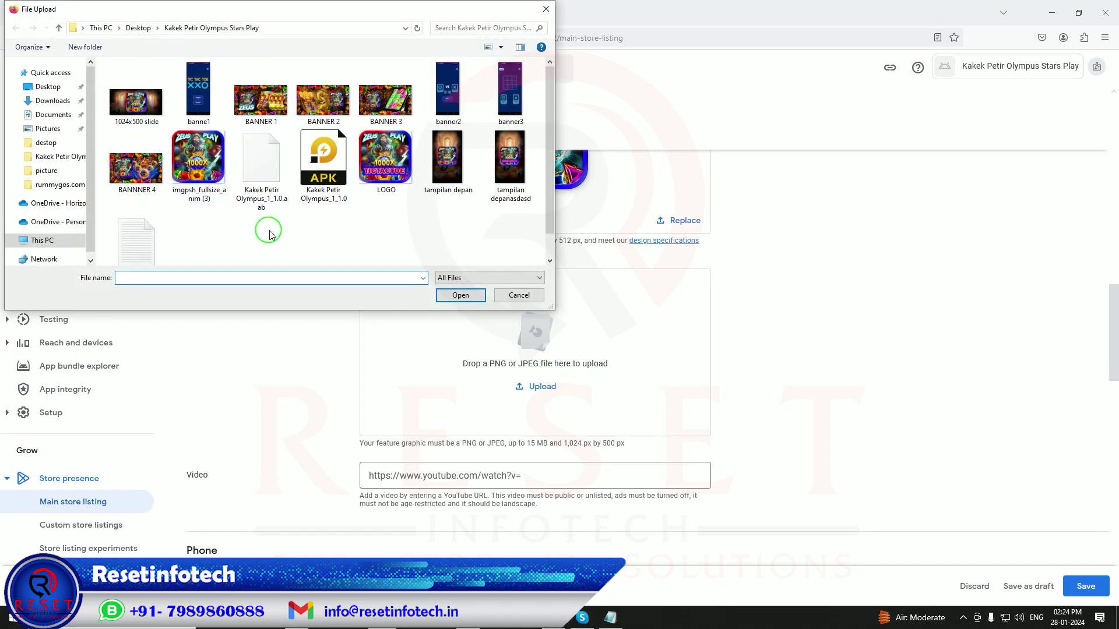
double_click(150, 111)
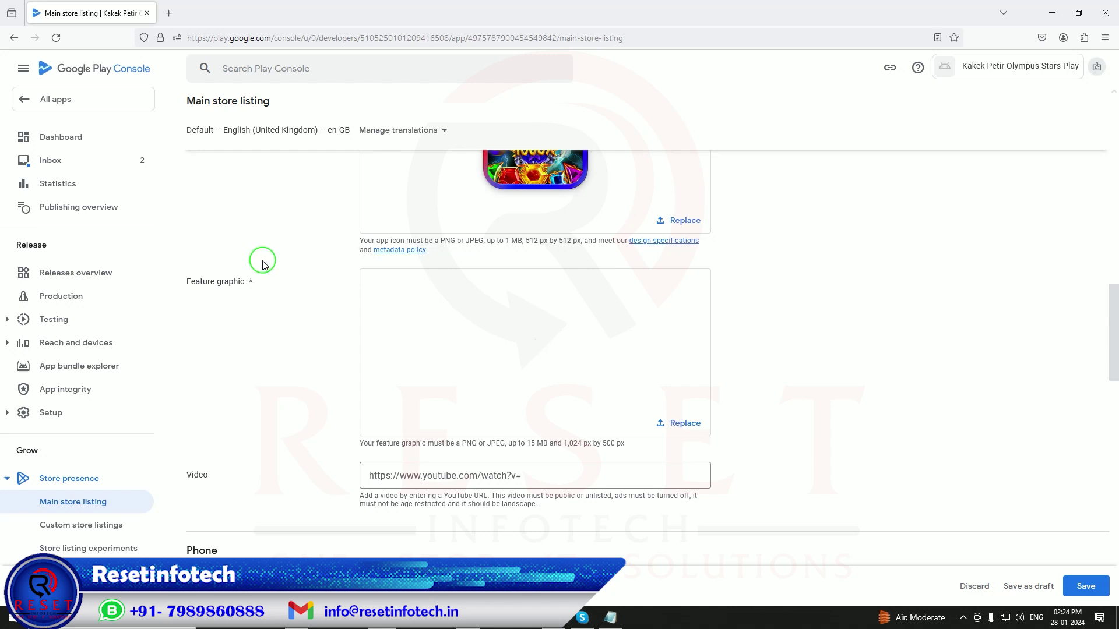
Upload banne1, banner2, banner3, tampilan depanasdasd and tampilan depan as phone screenshots
scroll(262, 265, down, 6)
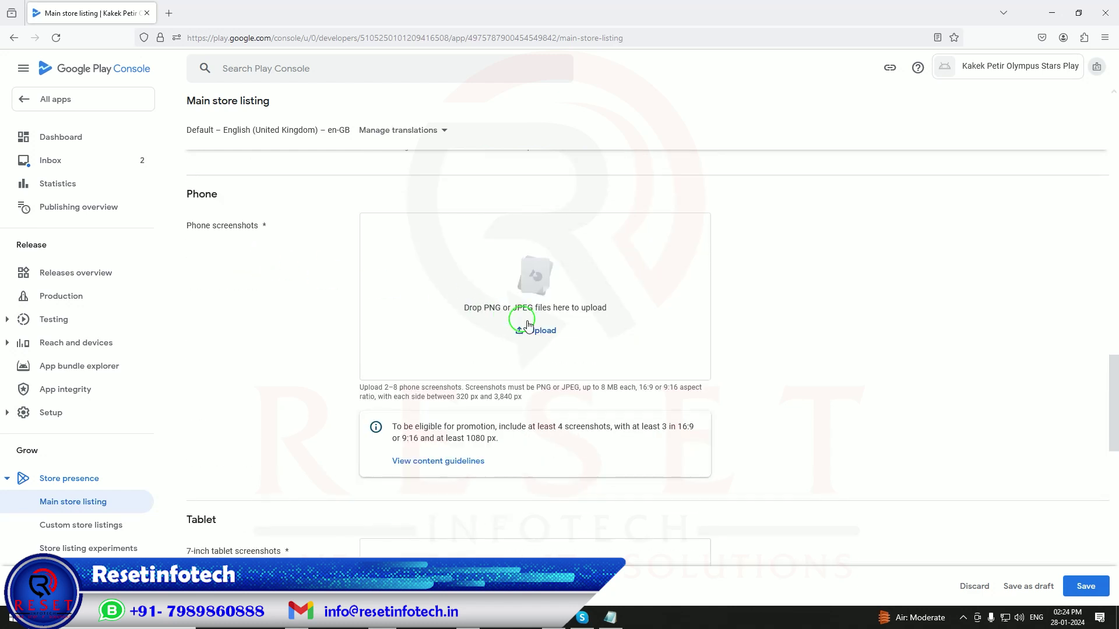
click(535, 332)
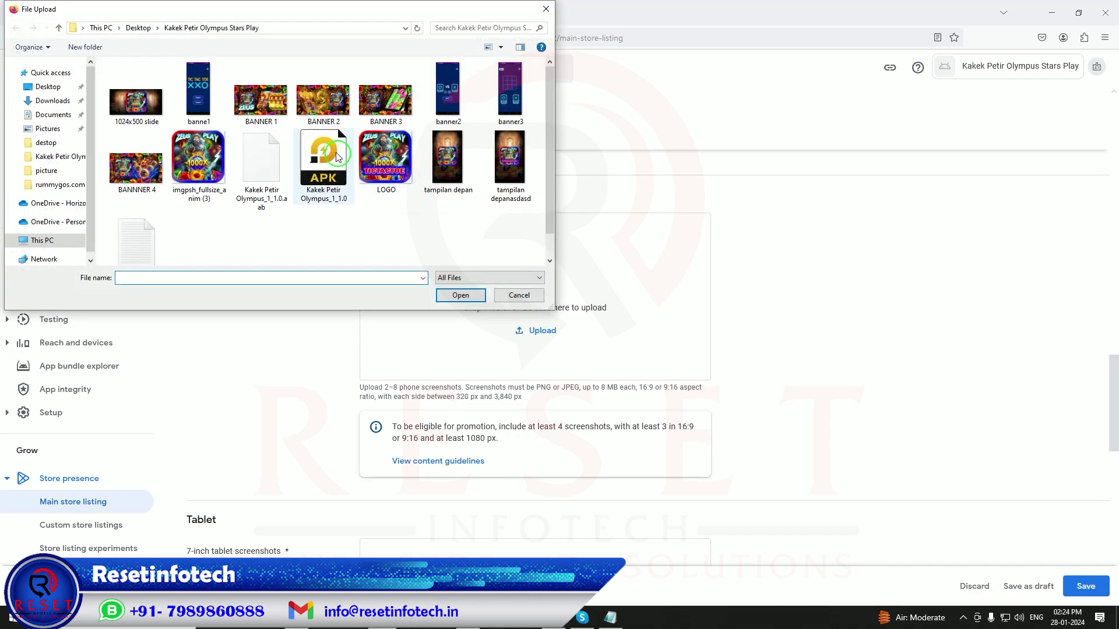
click(208, 100)
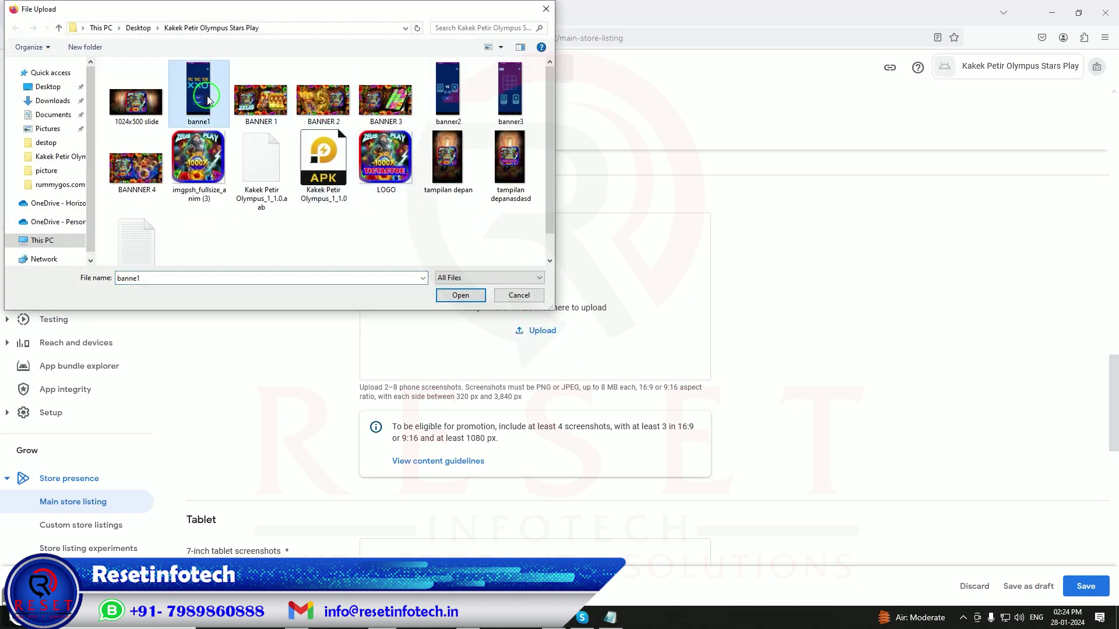
ctrl+click(447, 103)
ctrl+click(507, 108)
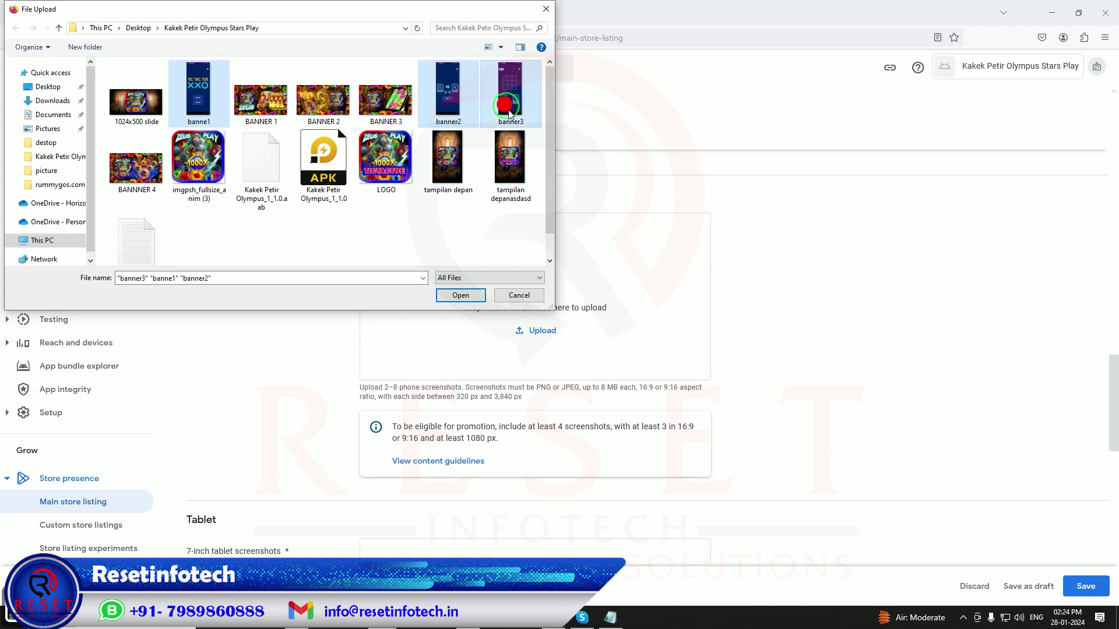
ctrl+click(509, 163)
ctrl+click(441, 173)
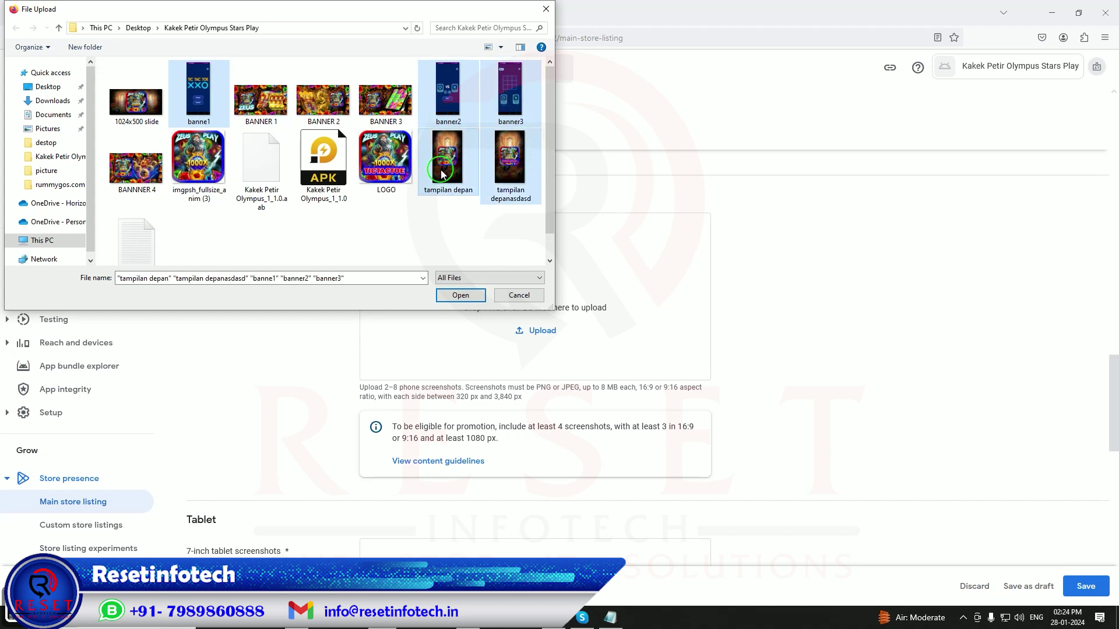
click(462, 294)
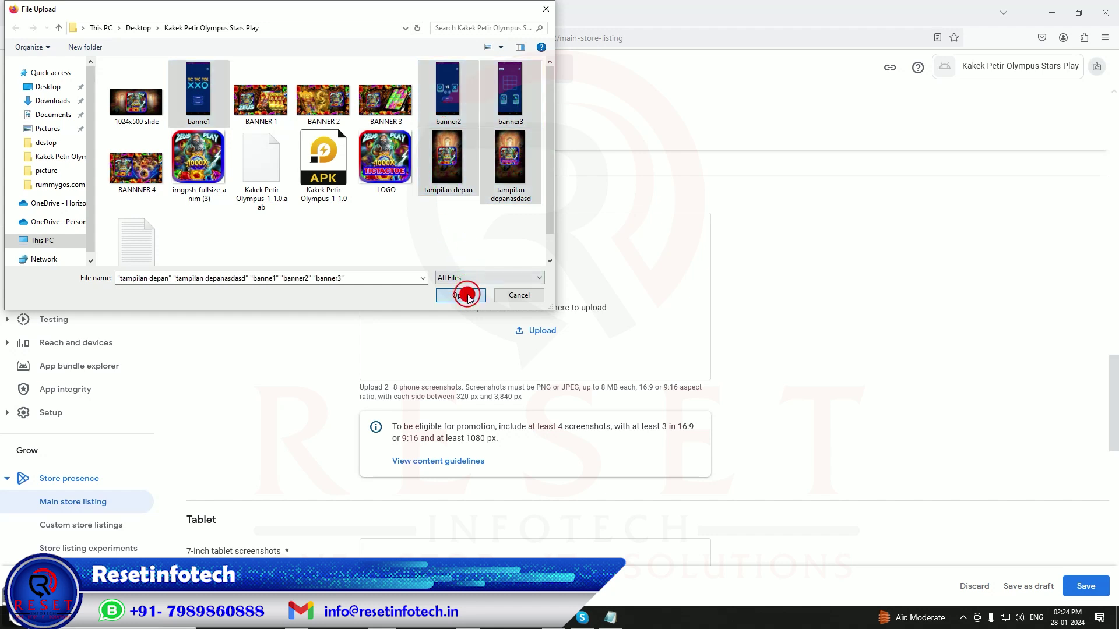
Upload the same five images as 7-inch tablet screenshots
scroll(270, 282, down, 5)
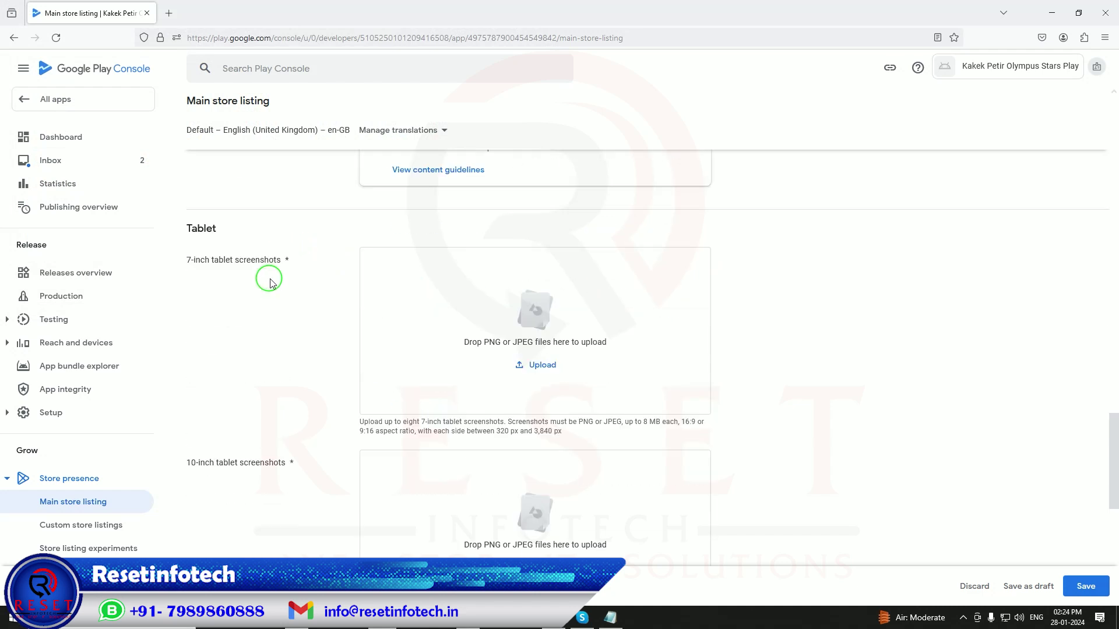
click(536, 367)
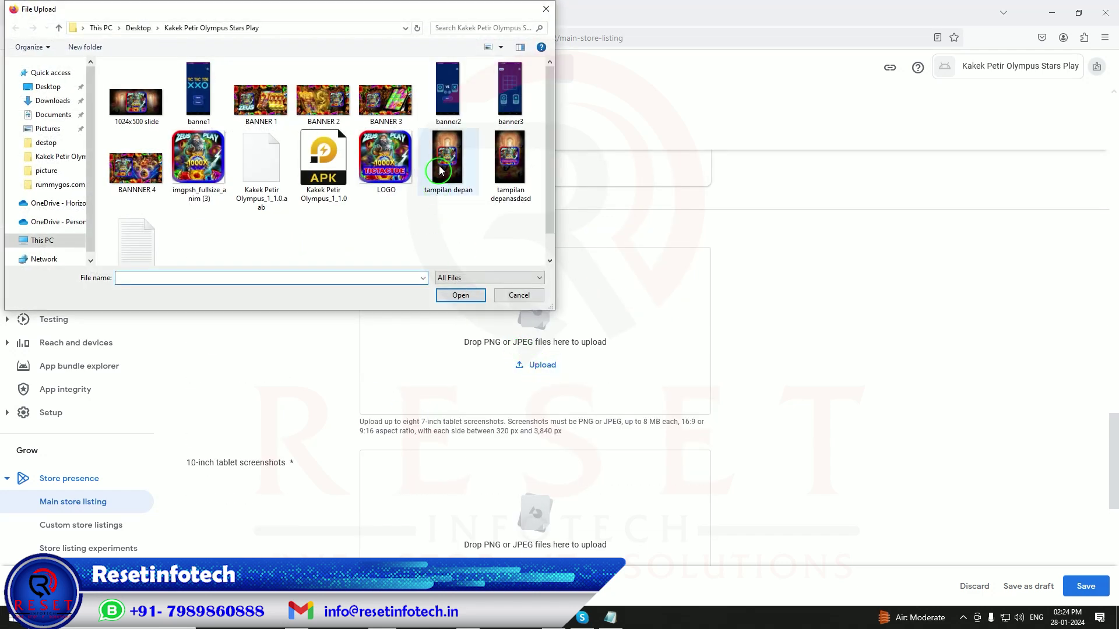
click(198, 92)
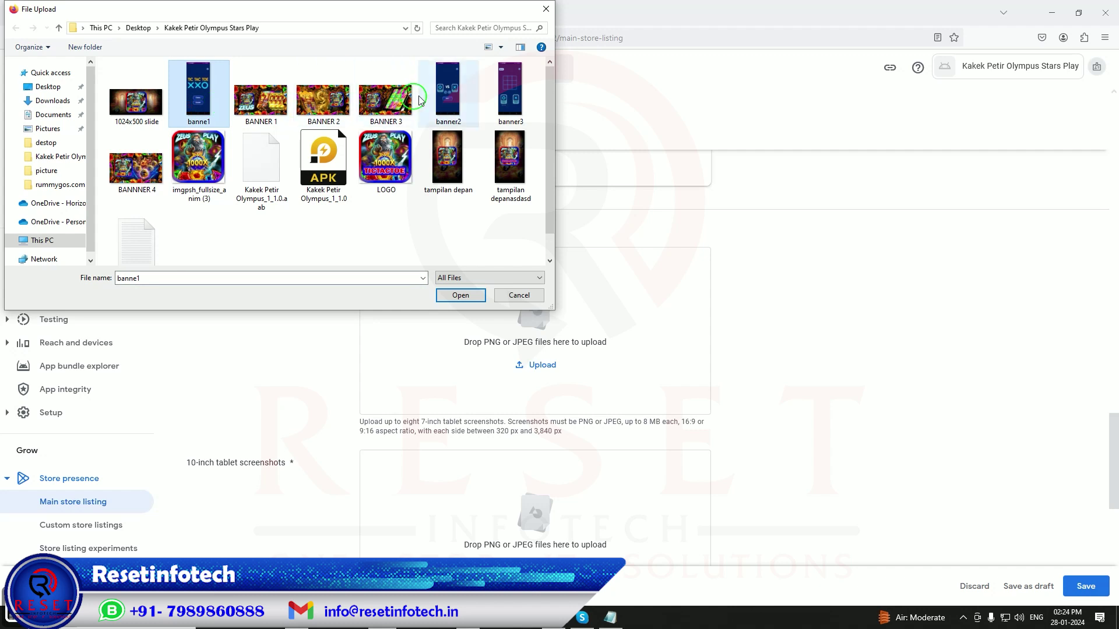
ctrl+click(446, 92)
ctrl+click(510, 91)
ctrl+click(510, 160)
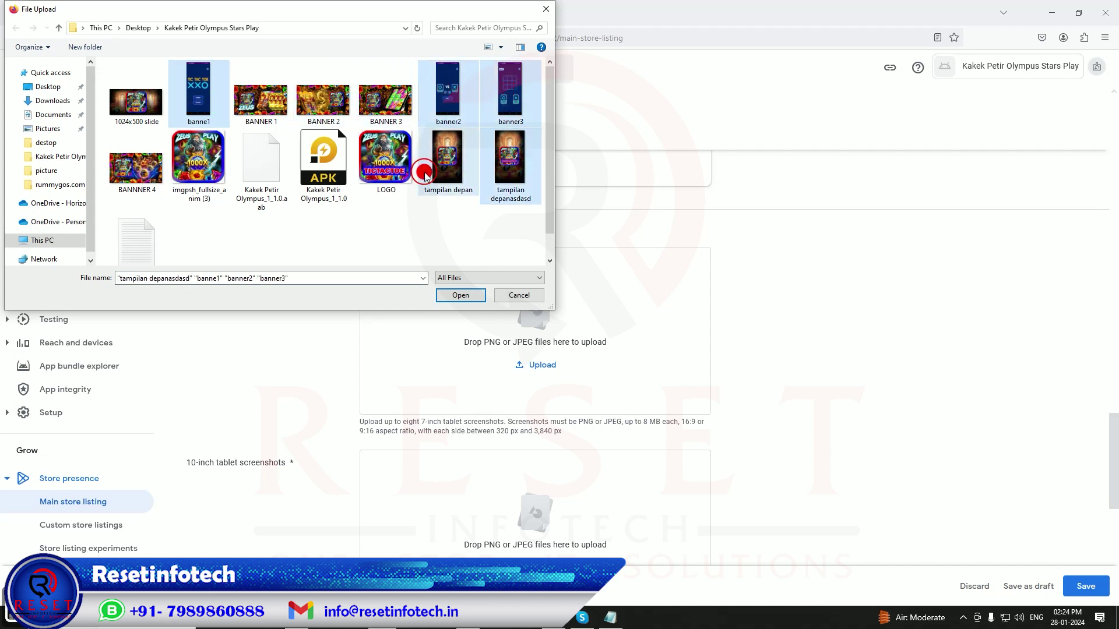
ctrl+click(425, 176)
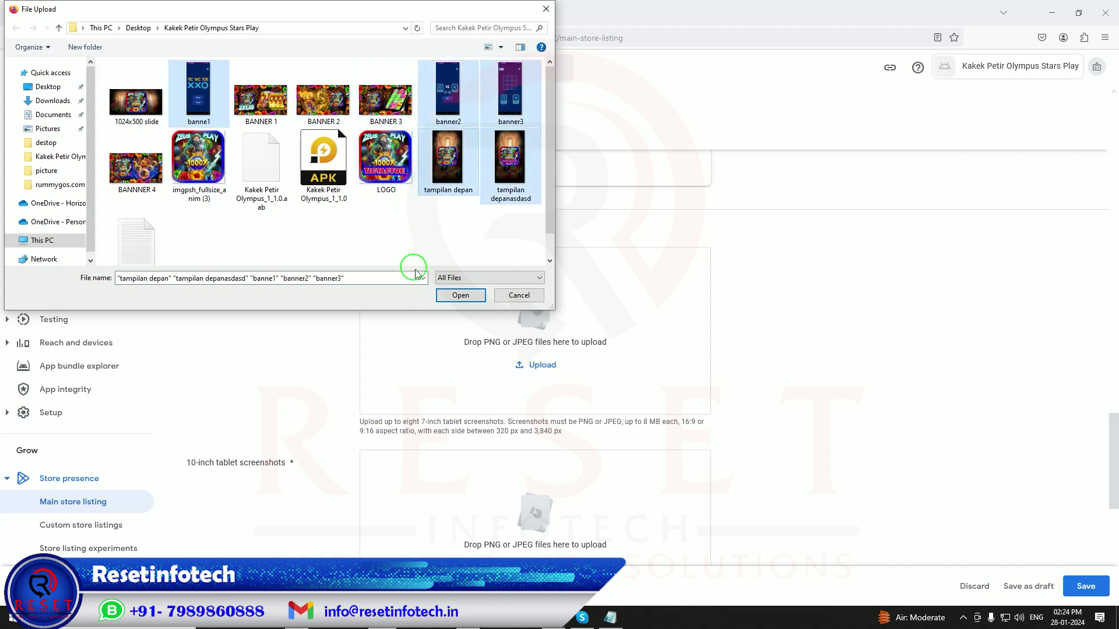
click(448, 298)
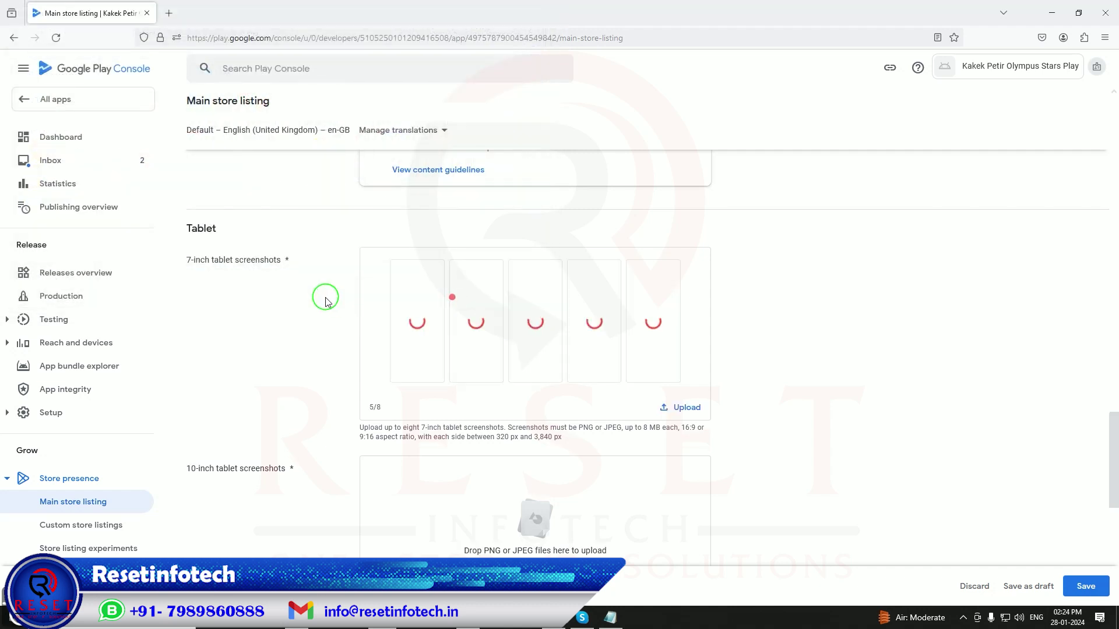
Upload the same five images as 10-inch tablet screenshots
scroll(325, 301, down, 7)
scroll(361, 300, up, 3)
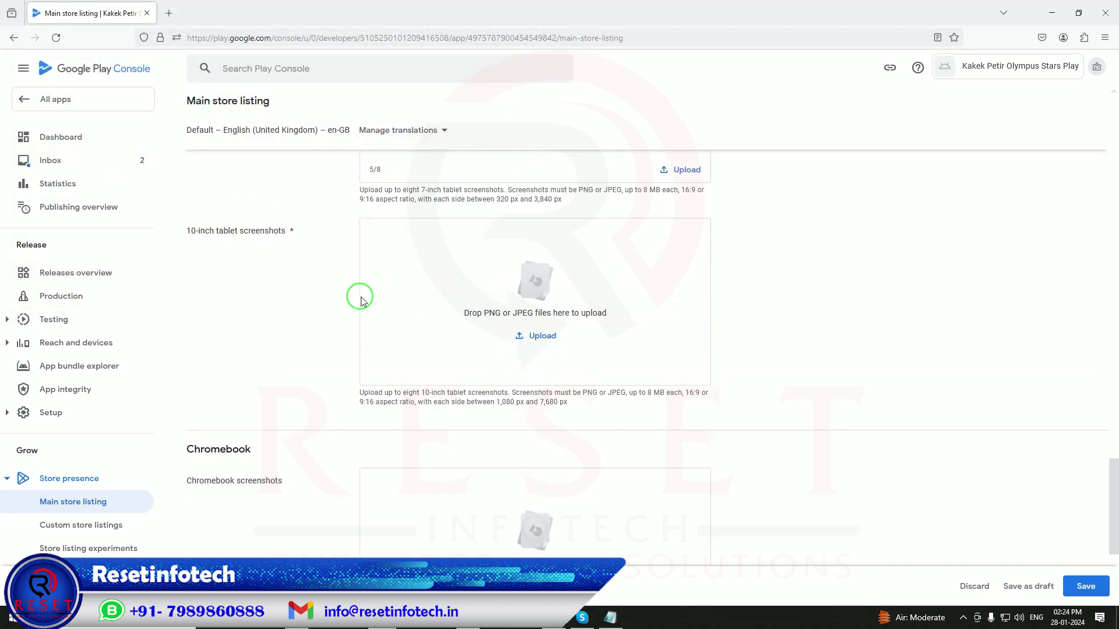
click(531, 337)
click(198, 96)
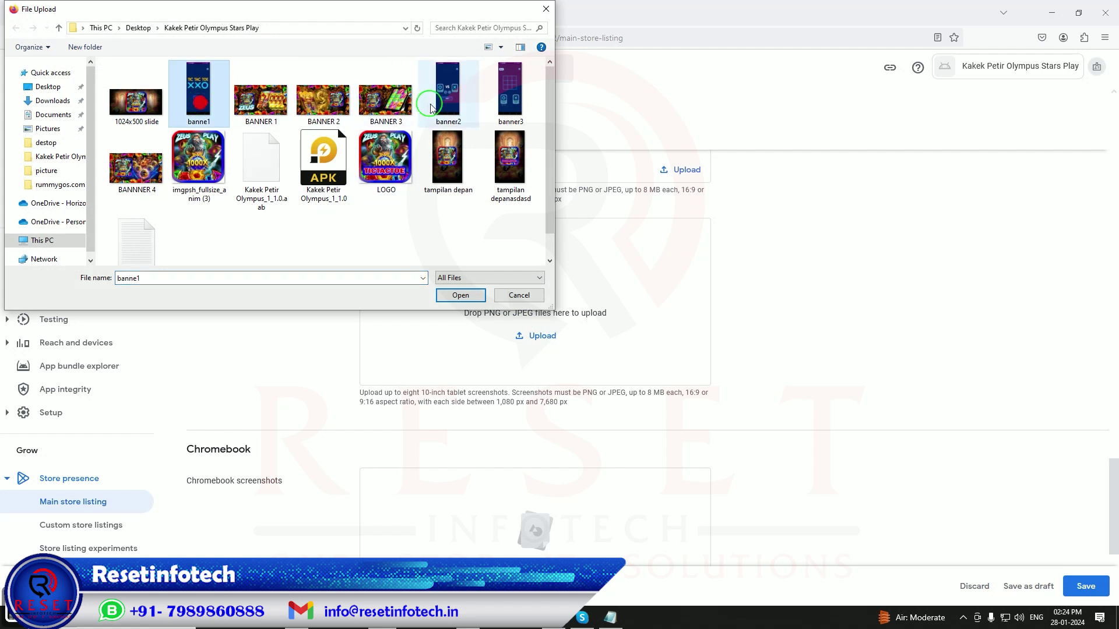
ctrl+click(448, 93)
ctrl+click(509, 93)
ctrl+click(511, 160)
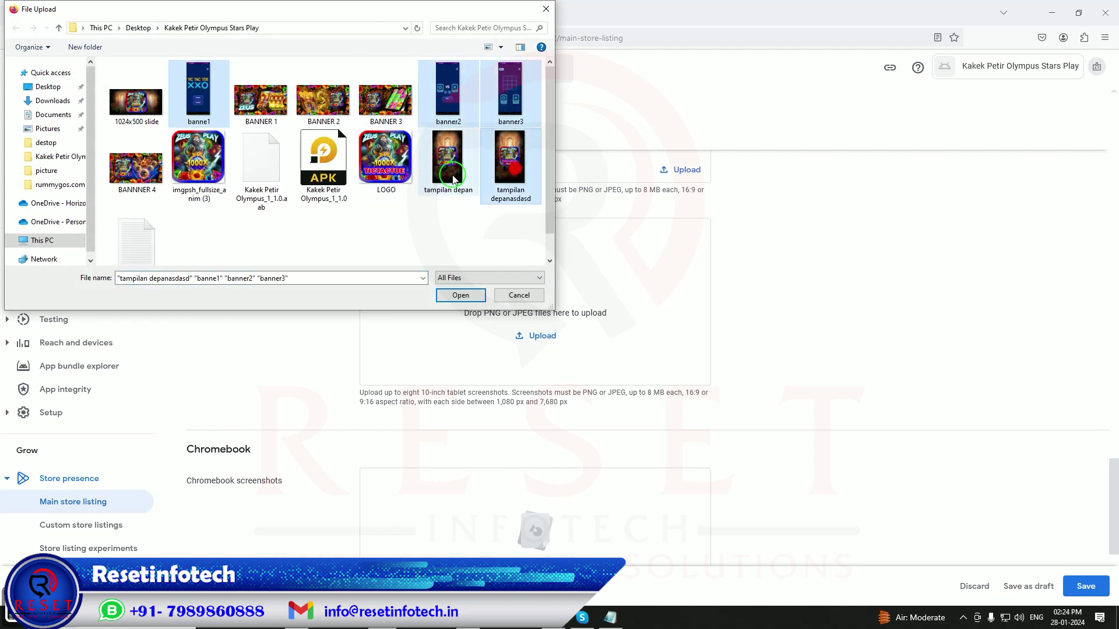
ctrl+click(454, 174)
click(460, 295)
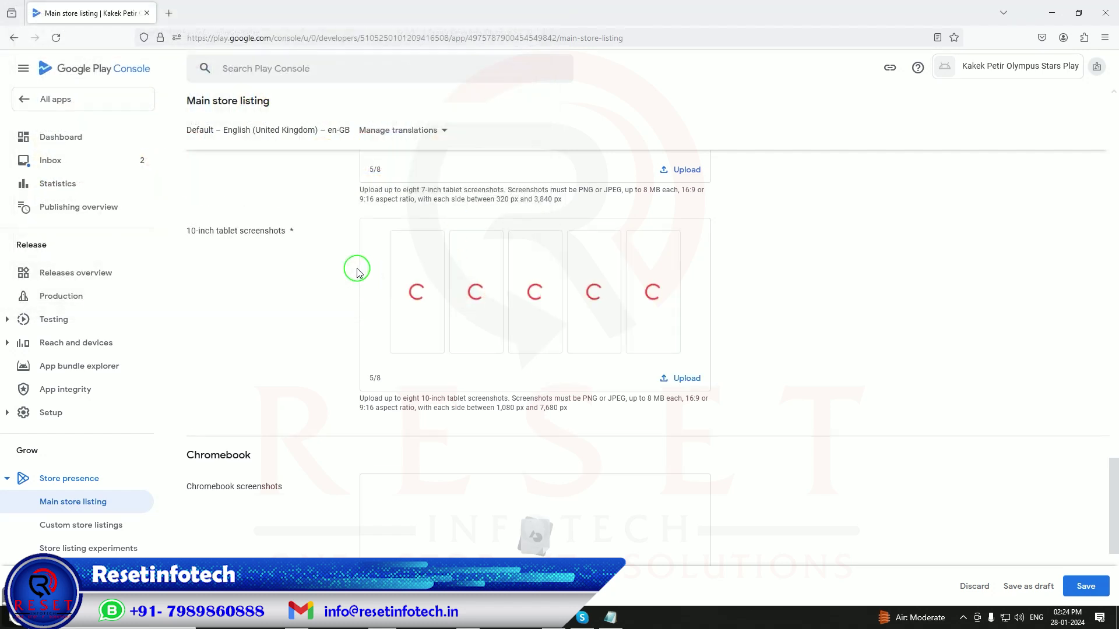
Upload the same five images as Chromebook screenshots
scroll(357, 272, up, 10)
scroll(357, 272, down, 12)
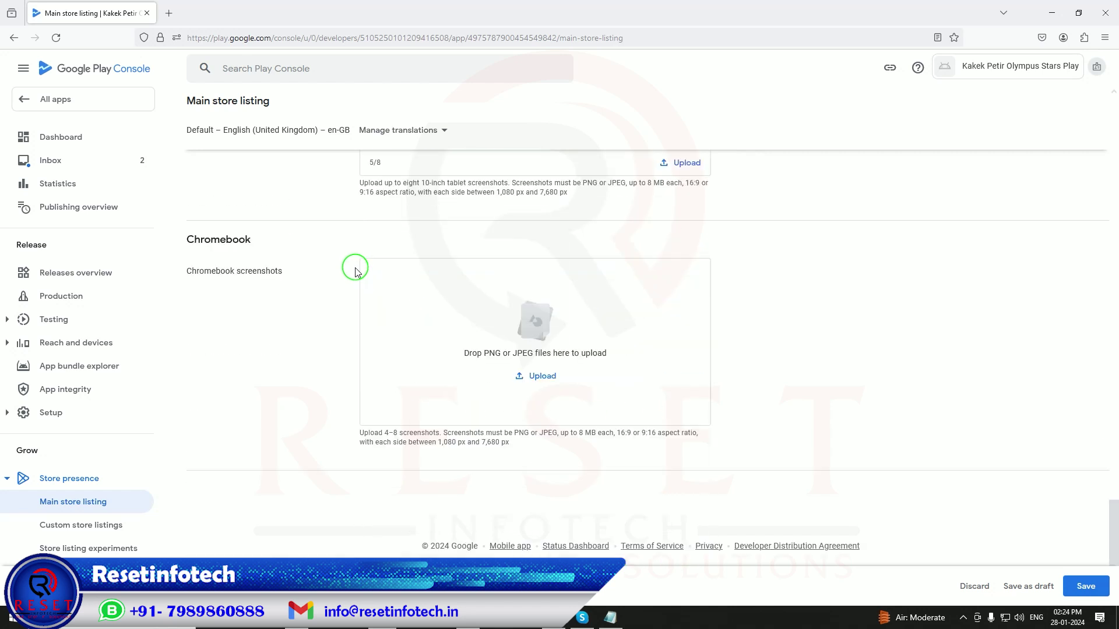
click(527, 376)
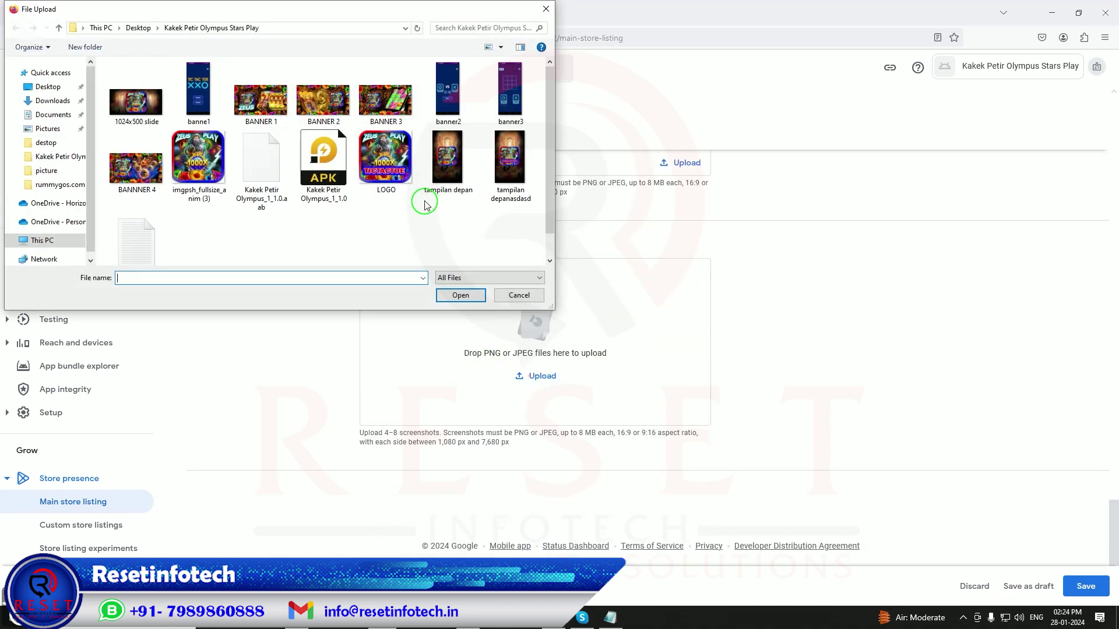
click(198, 93)
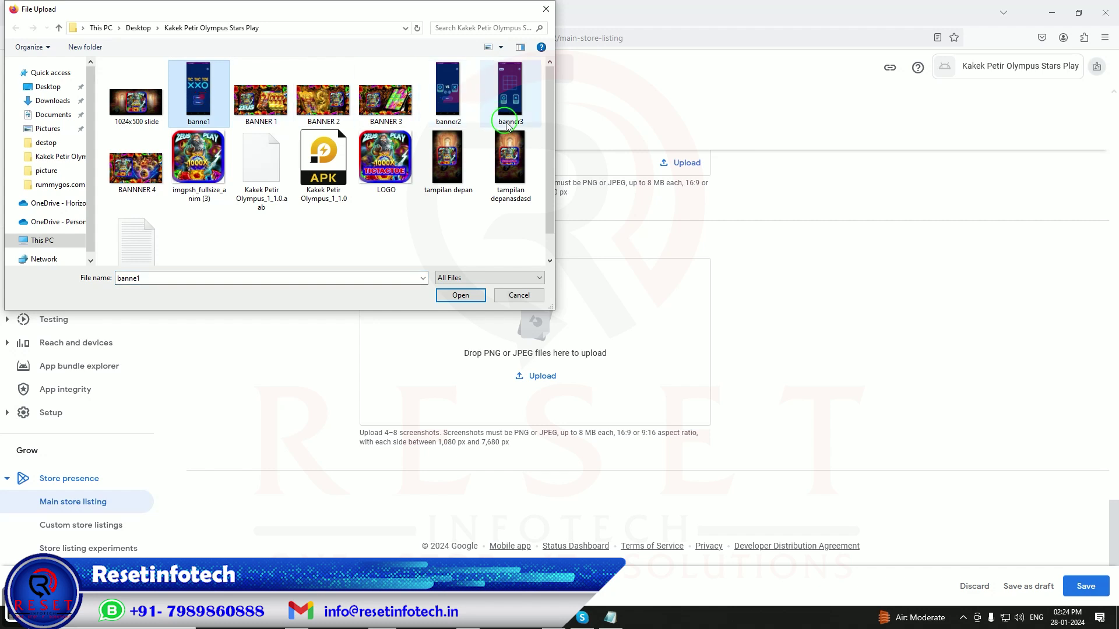
ctrl+click(471, 119)
ctrl+click(510, 94)
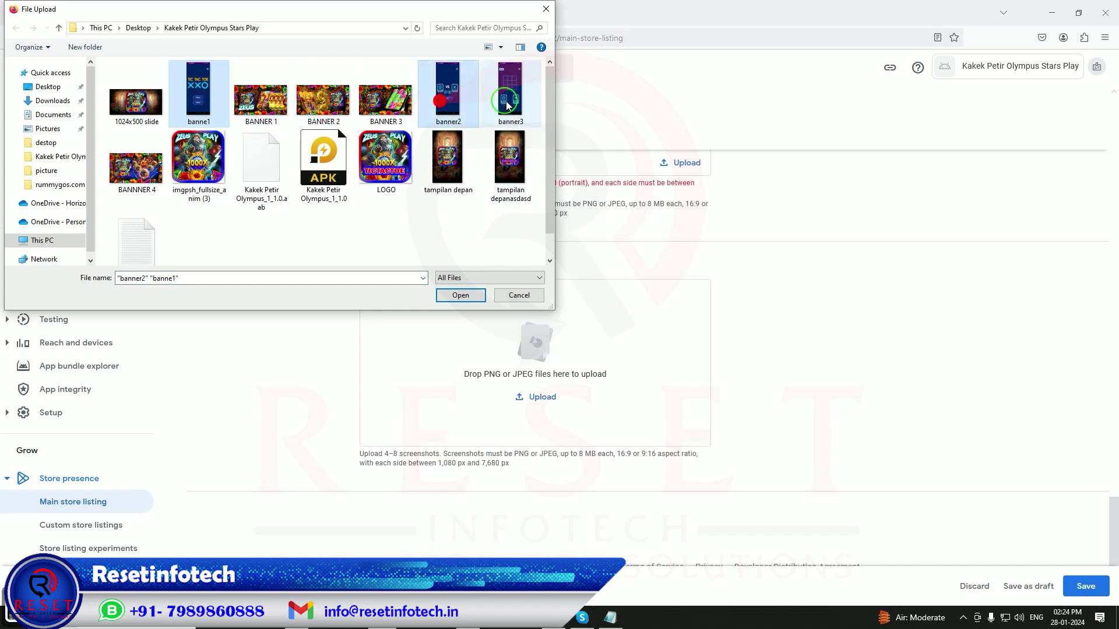
ctrl+click(510, 164)
ctrl+click(458, 172)
click(460, 295)
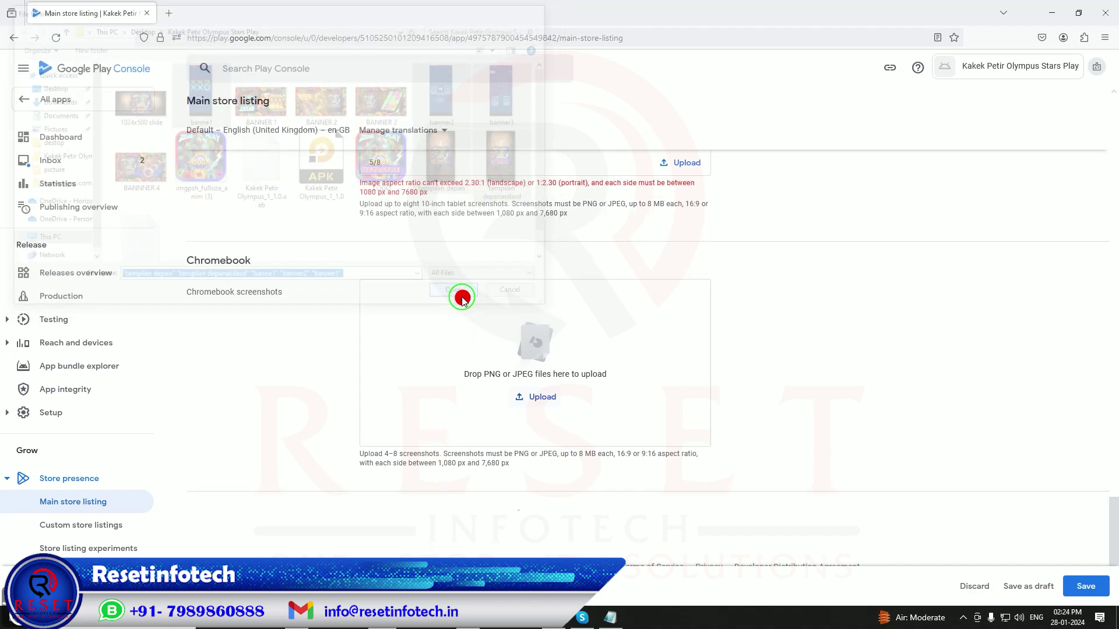
Remove the five rejected 10-inch tablet screenshots
scroll(368, 247, up, 5)
click(675, 376)
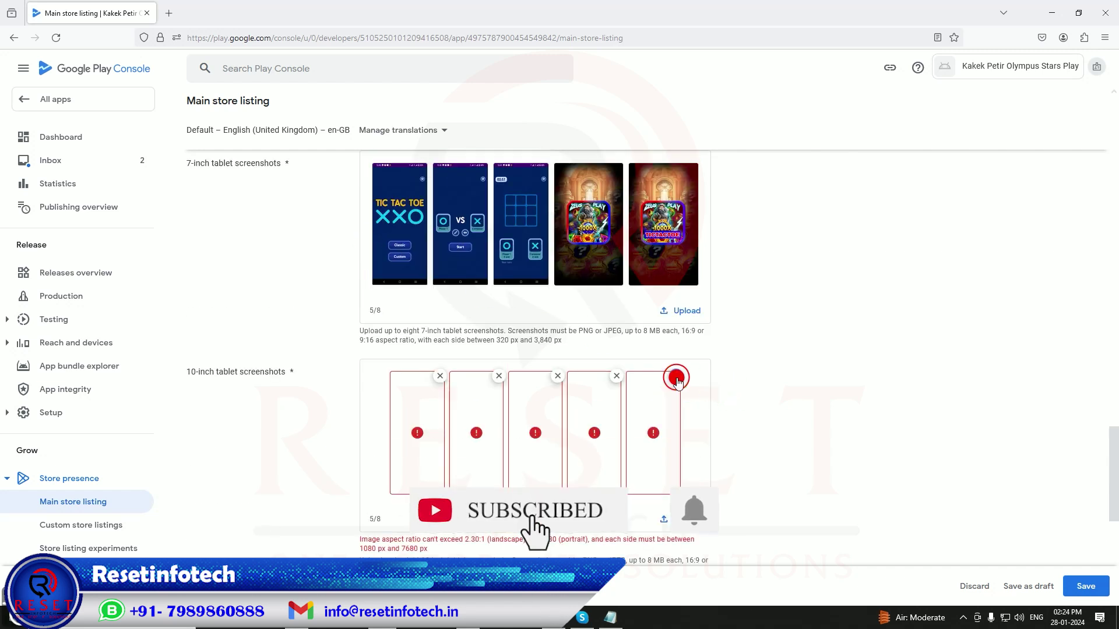
click(646, 377)
click(617, 376)
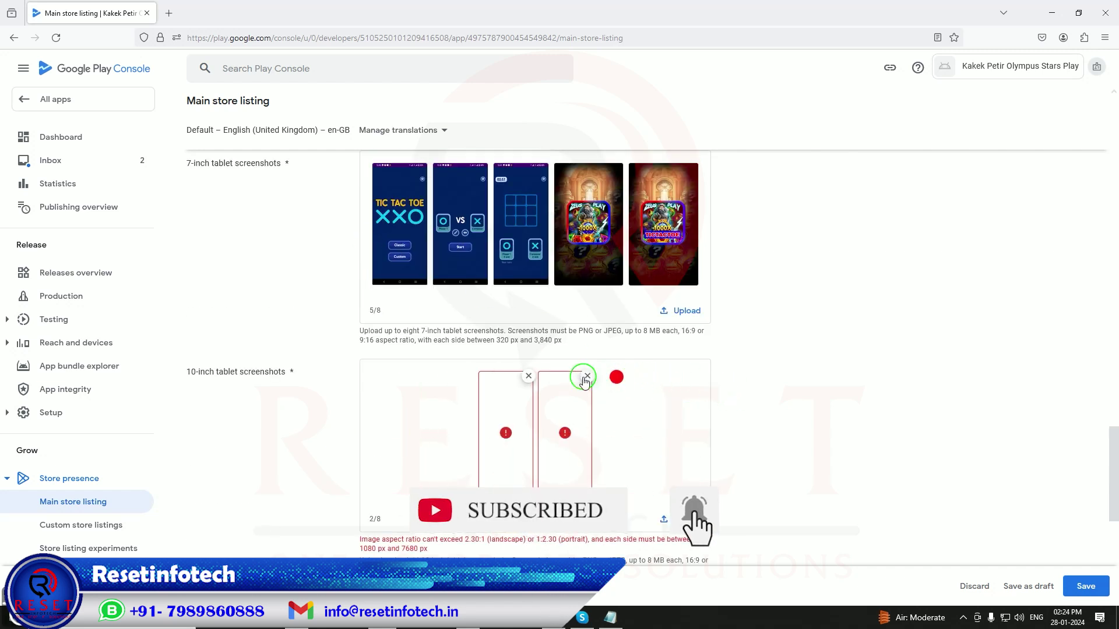
click(590, 376)
click(558, 376)
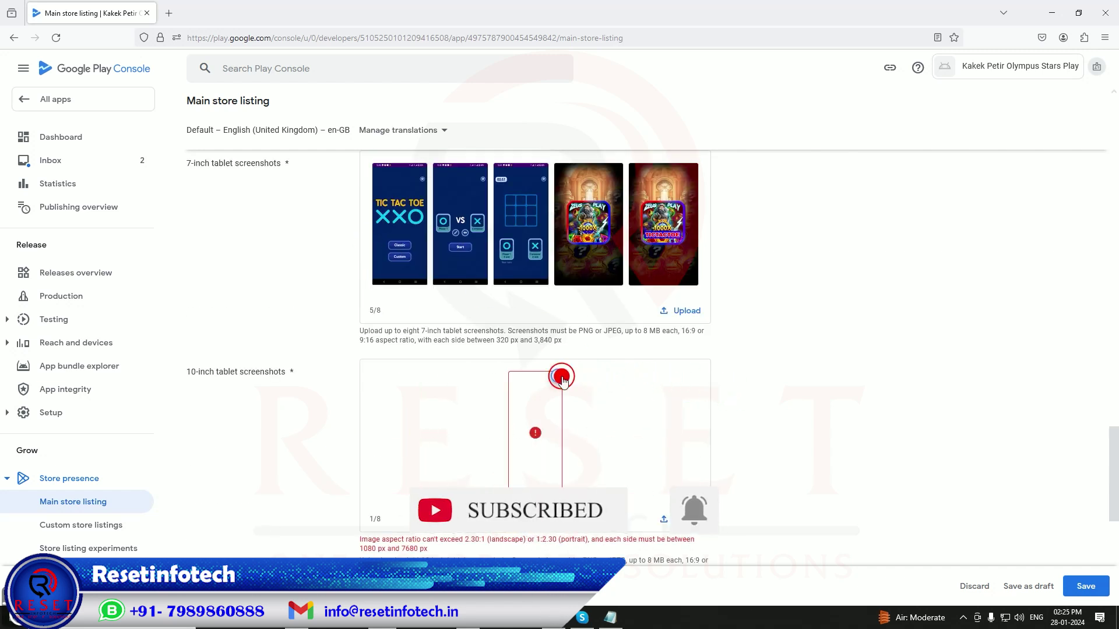
Remove the five rejected Chromebook screenshots and save the store listing
scroll(677, 381, down, 4)
click(675, 388)
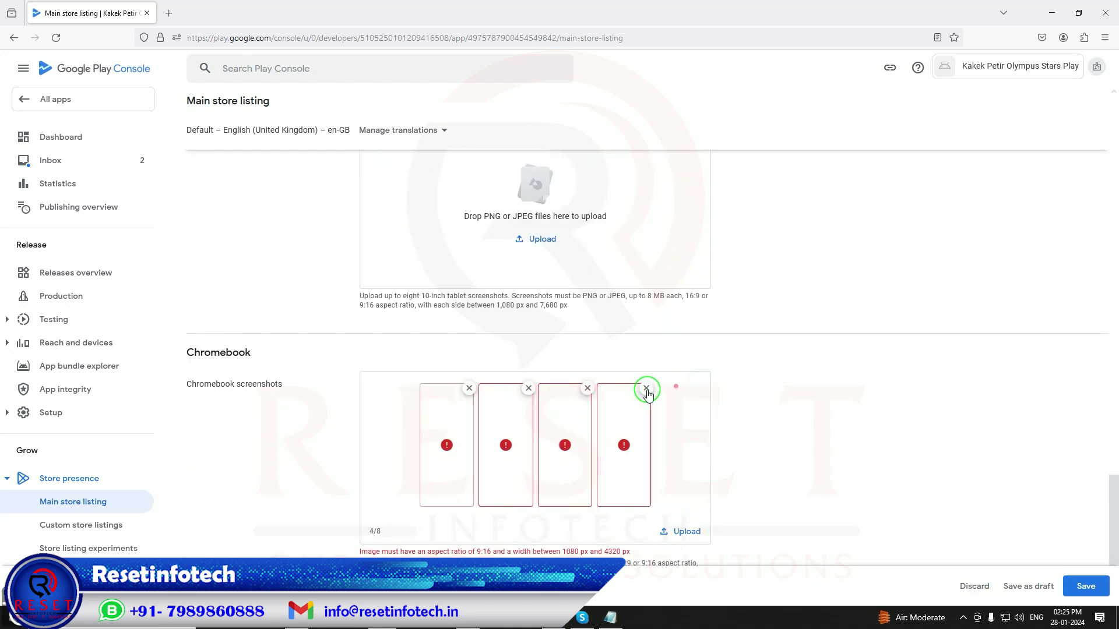
click(646, 389)
click(619, 389)
click(589, 387)
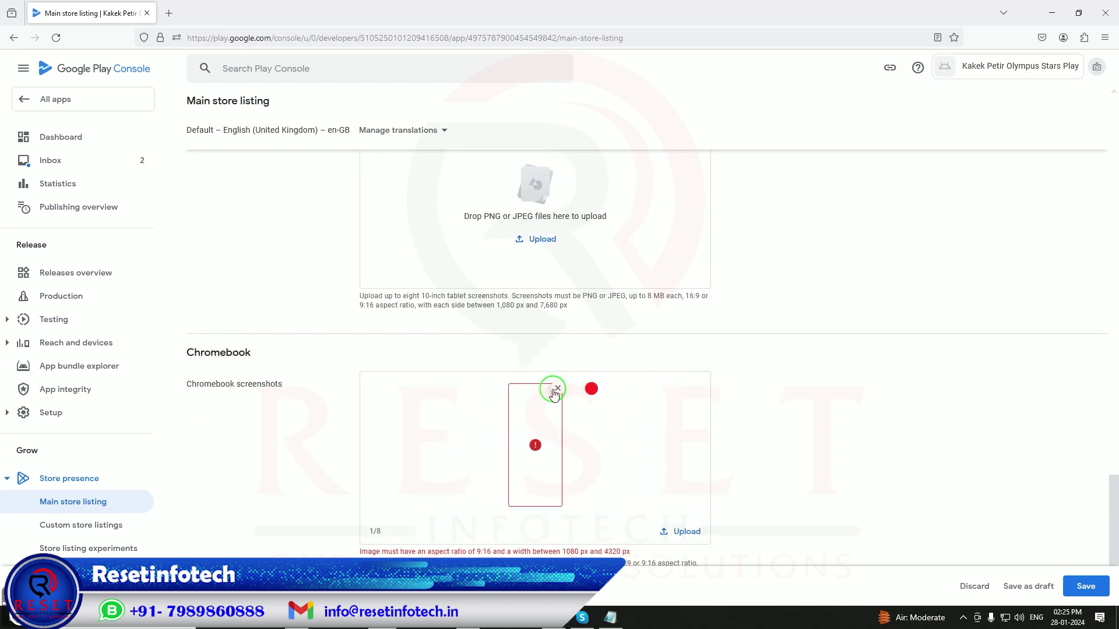
click(556, 387)
scroll(789, 373, down, 2)
click(1090, 585)
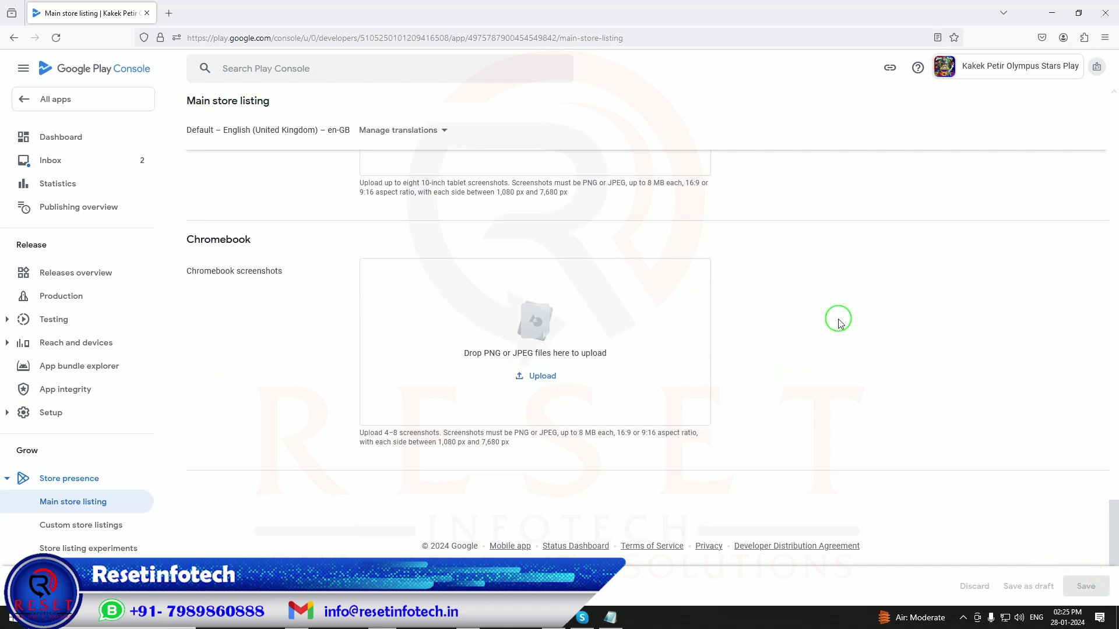
scroll(837, 323, up, 20)
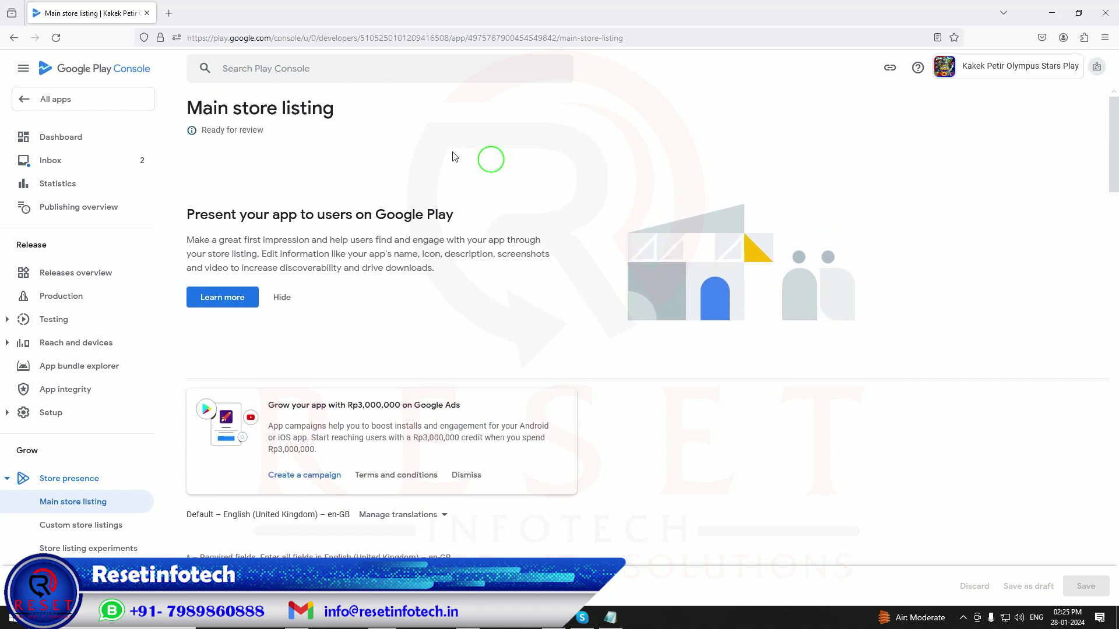
From All apps, open Kakek Petir Olympus Stars Play's release tasks and go to Countries/regions
click(124, 102)
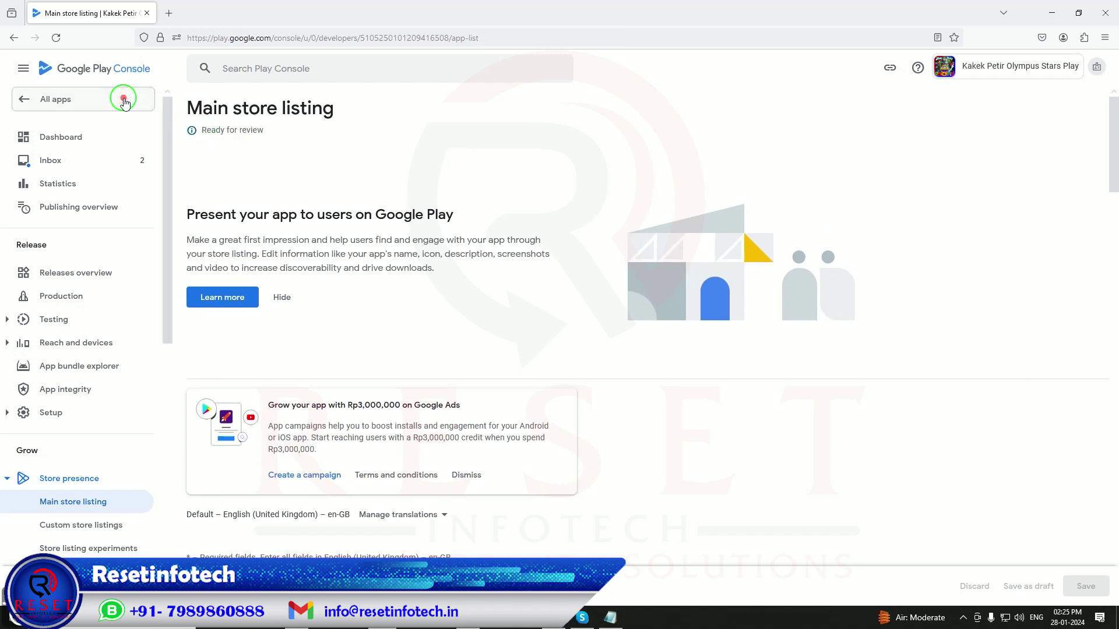
click(124, 101)
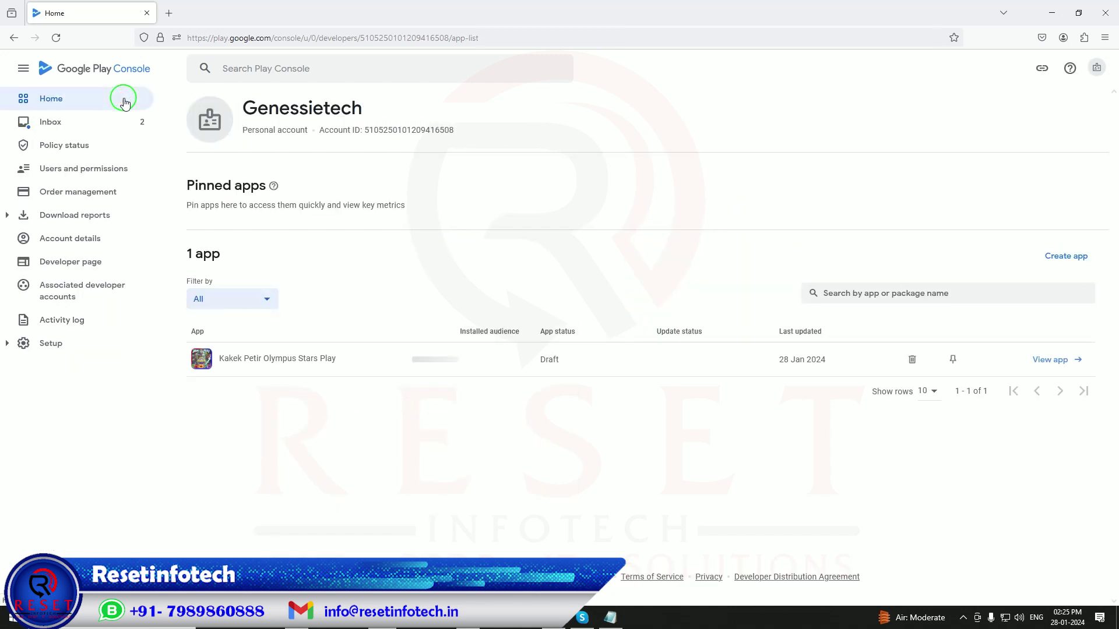
click(365, 374)
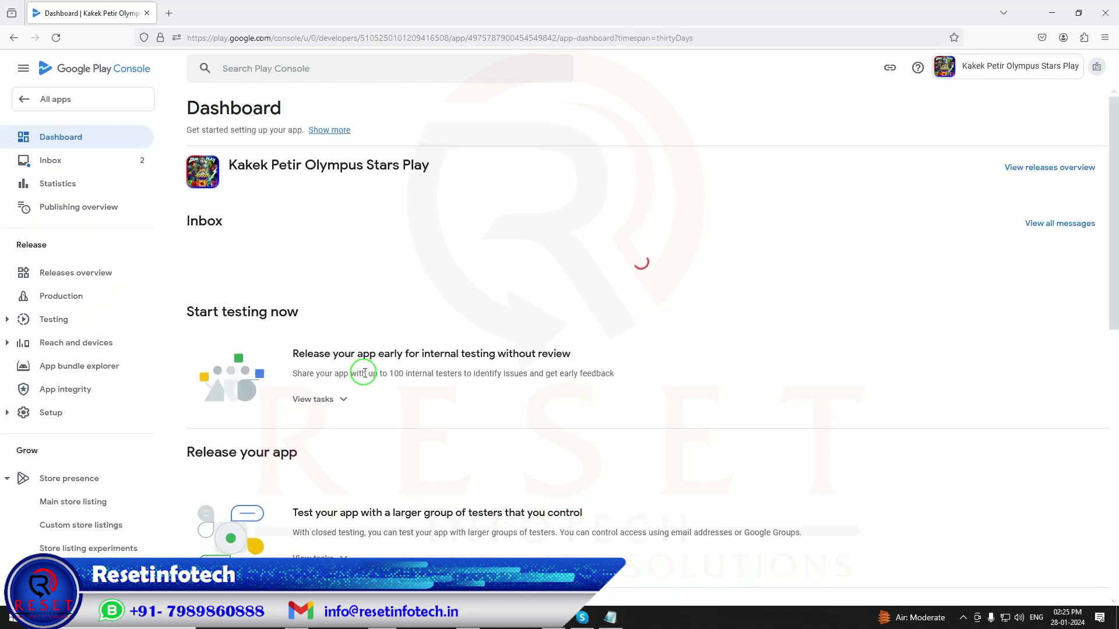
scroll(436, 371, down, 4)
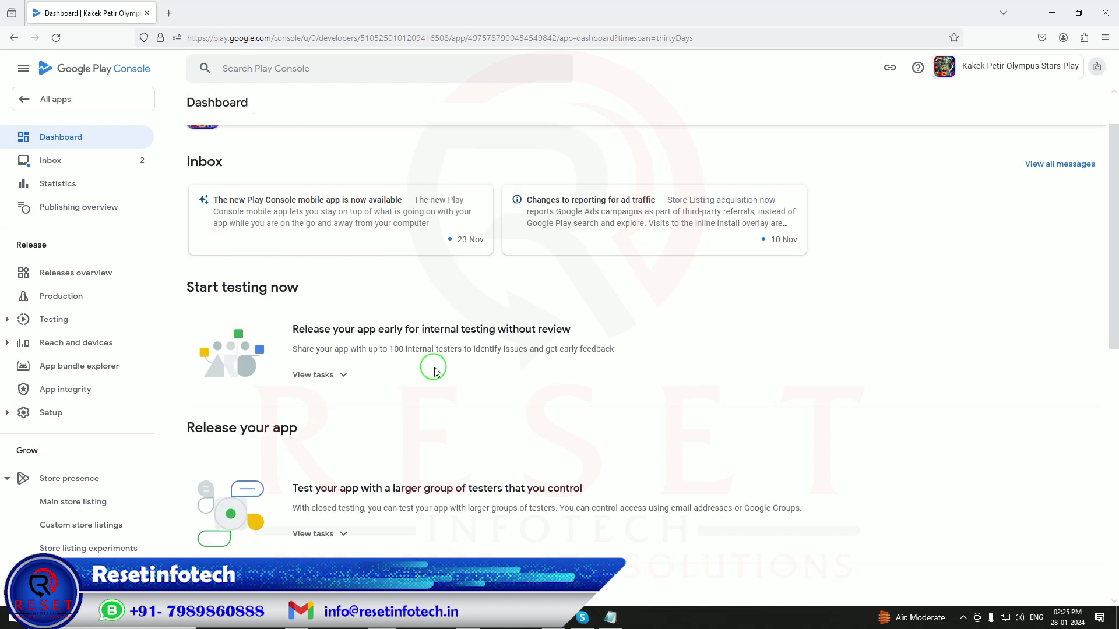
scroll(437, 369, down, 5)
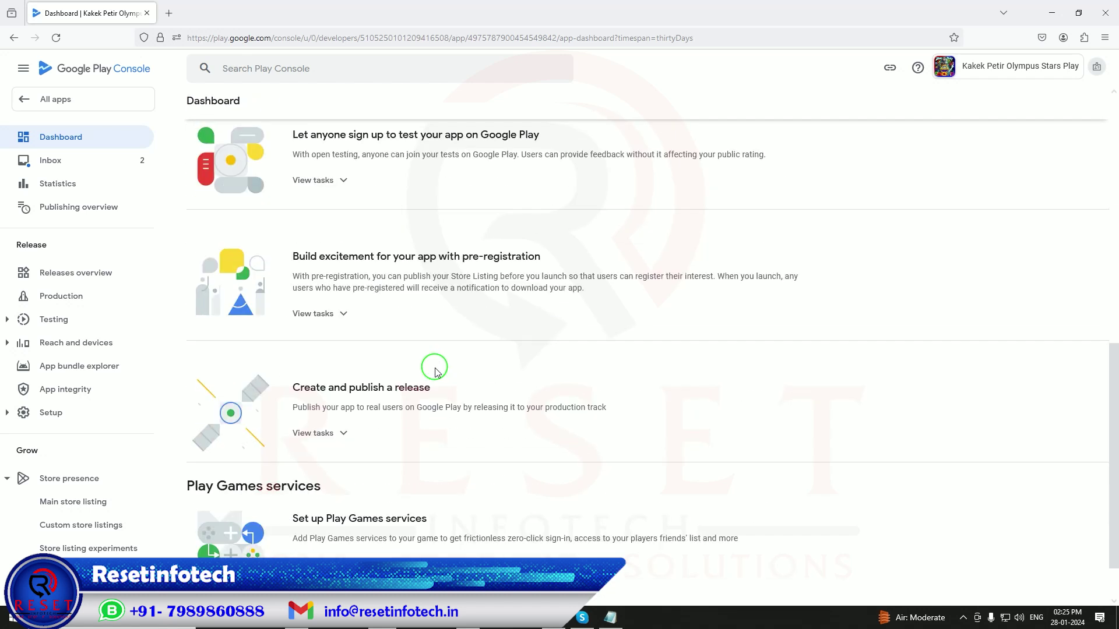
scroll(450, 329, up, 4)
scroll(453, 325, up, 2)
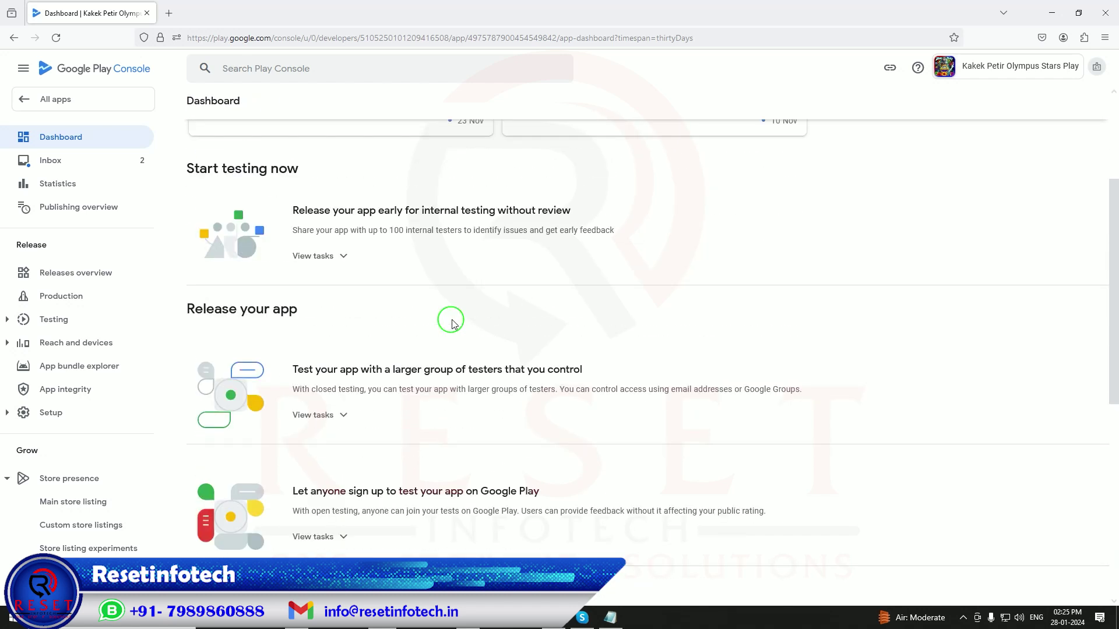
scroll(453, 324, down, 6)
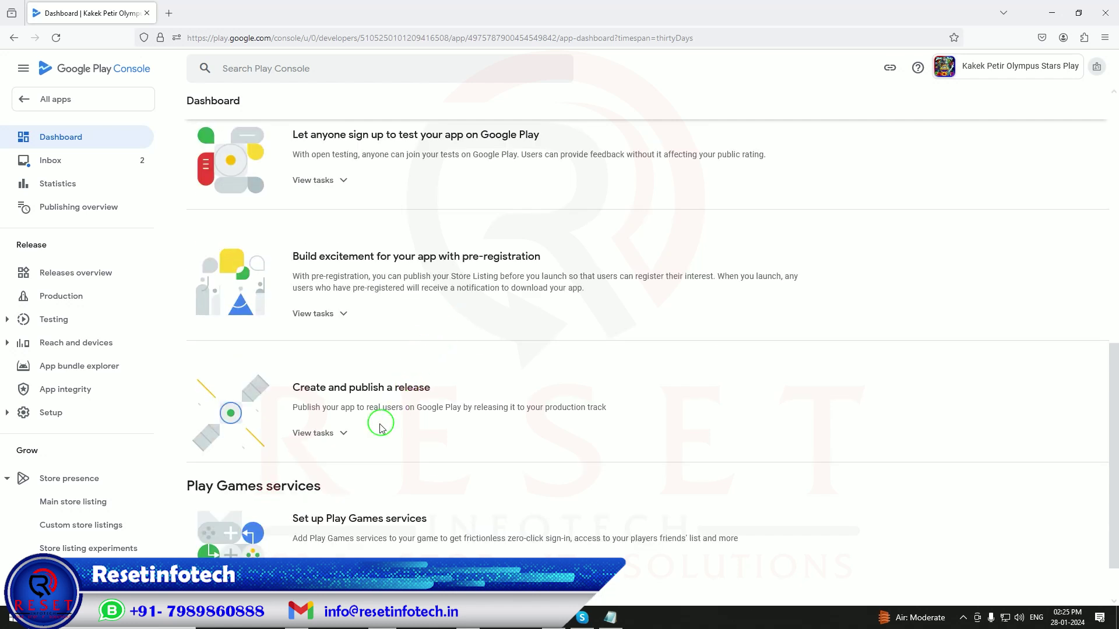
click(344, 433)
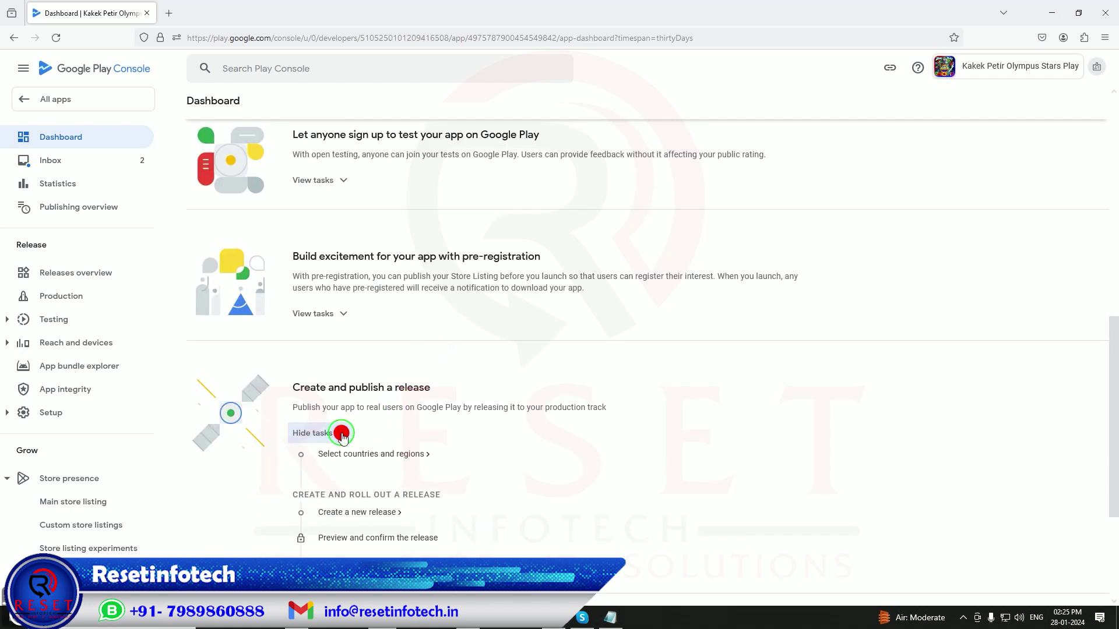
click(356, 461)
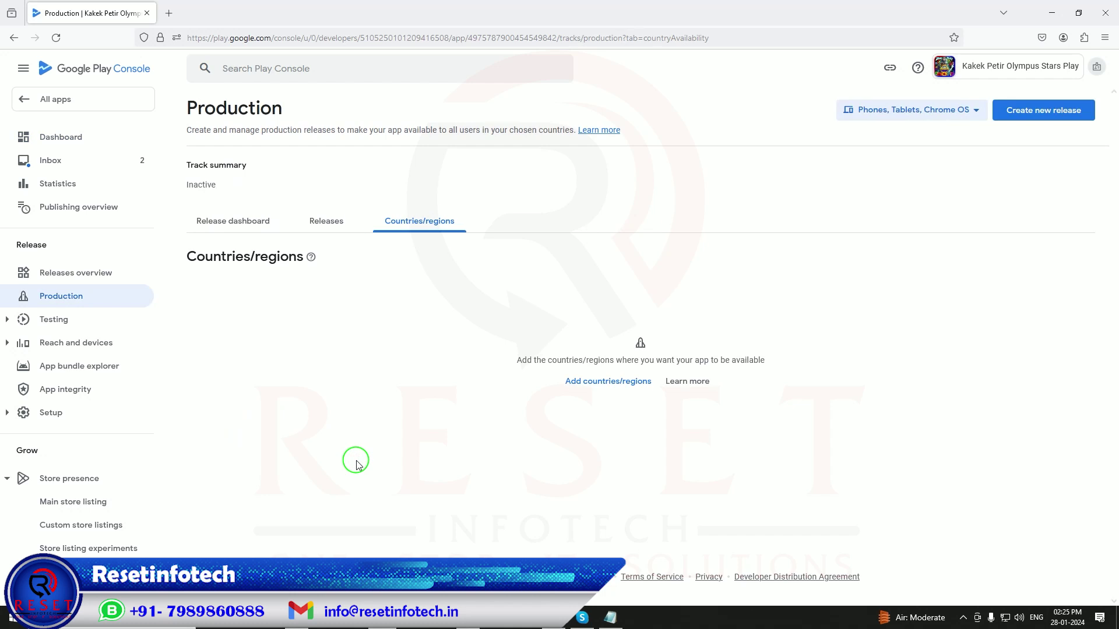
Search for and add Indonesia, Cambodia and India as target countries
click(622, 382)
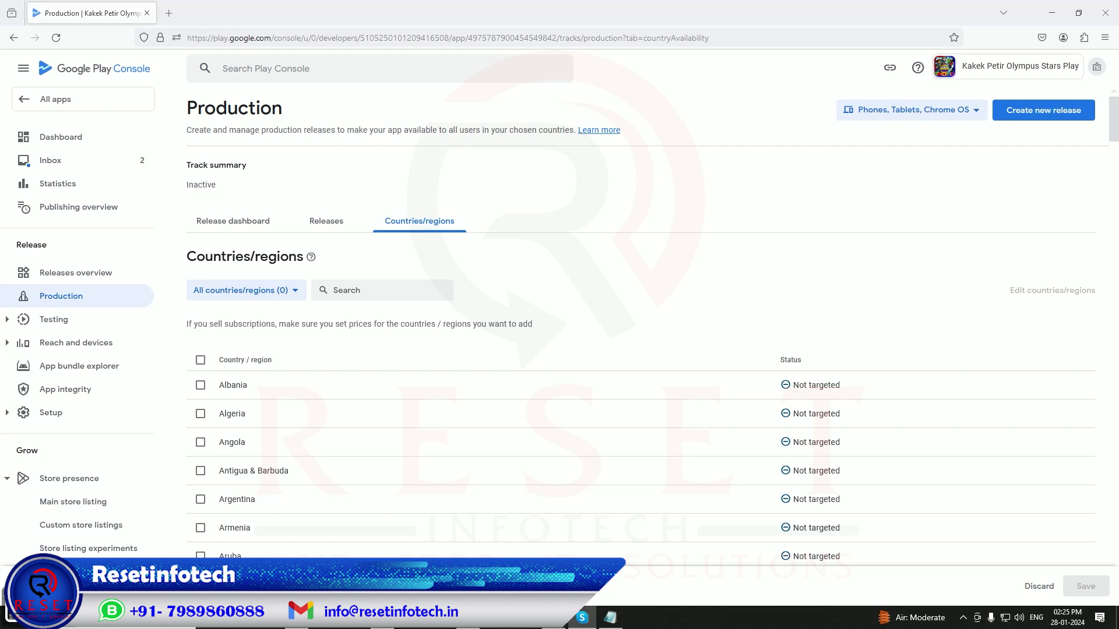
click(369, 290)
text(Indonesia)
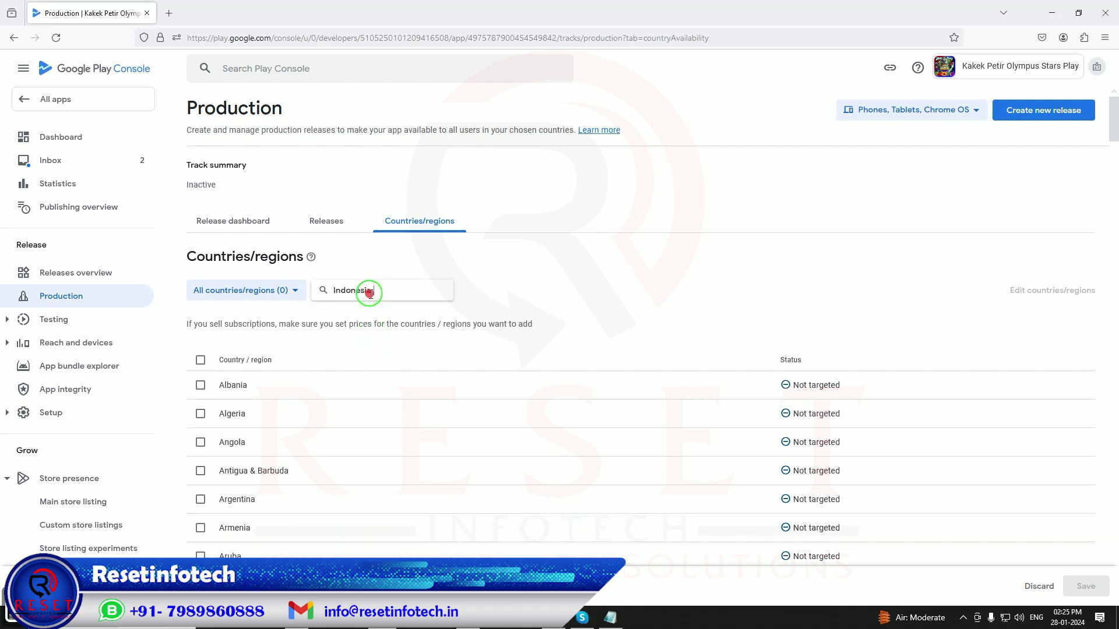
click(200, 385)
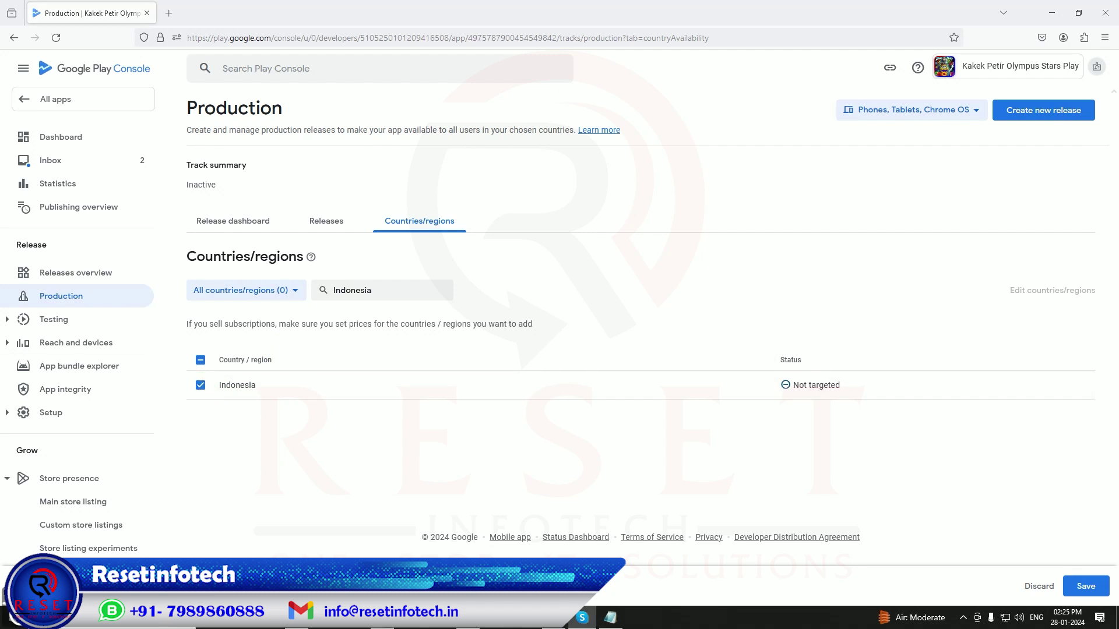
click(425, 287)
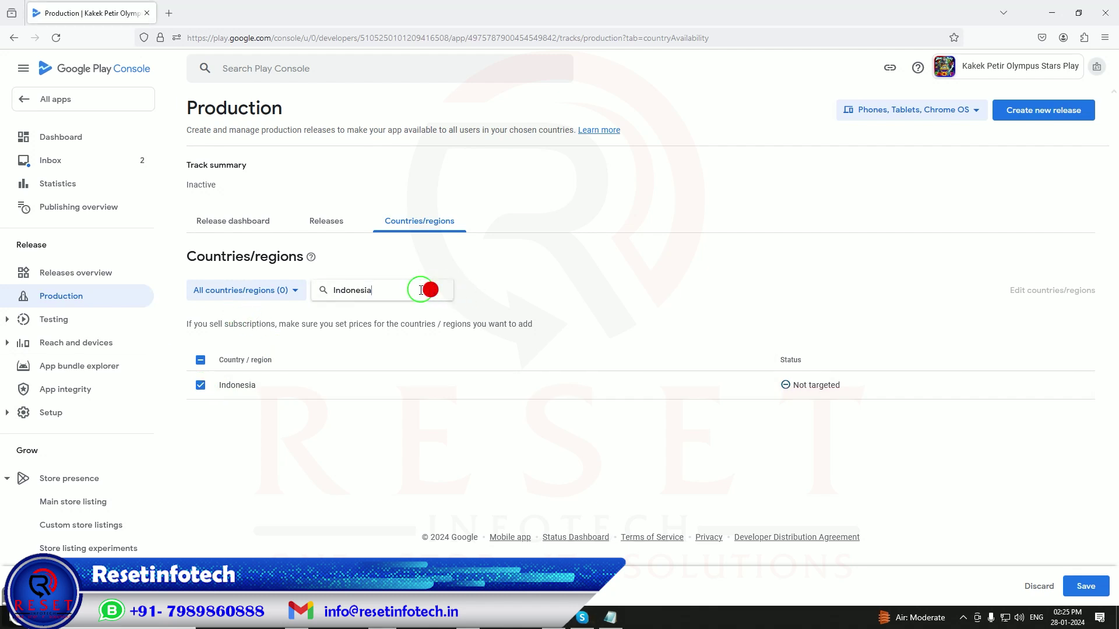
double_click(351, 287)
text(Cambodia)
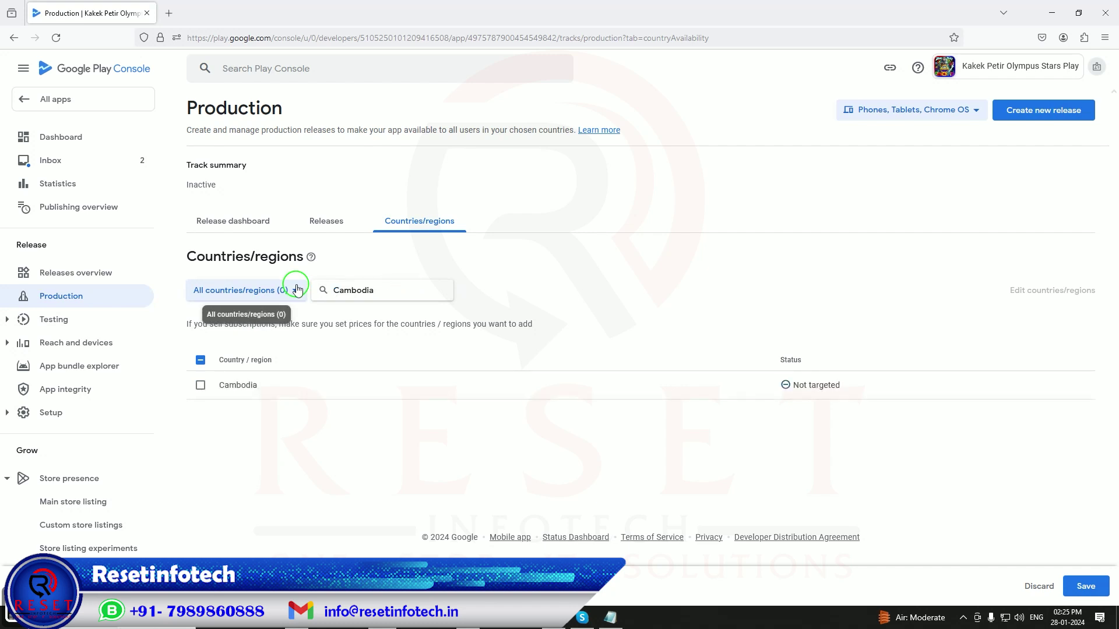
click(207, 384)
drag(386, 294, 321, 293)
text(india)
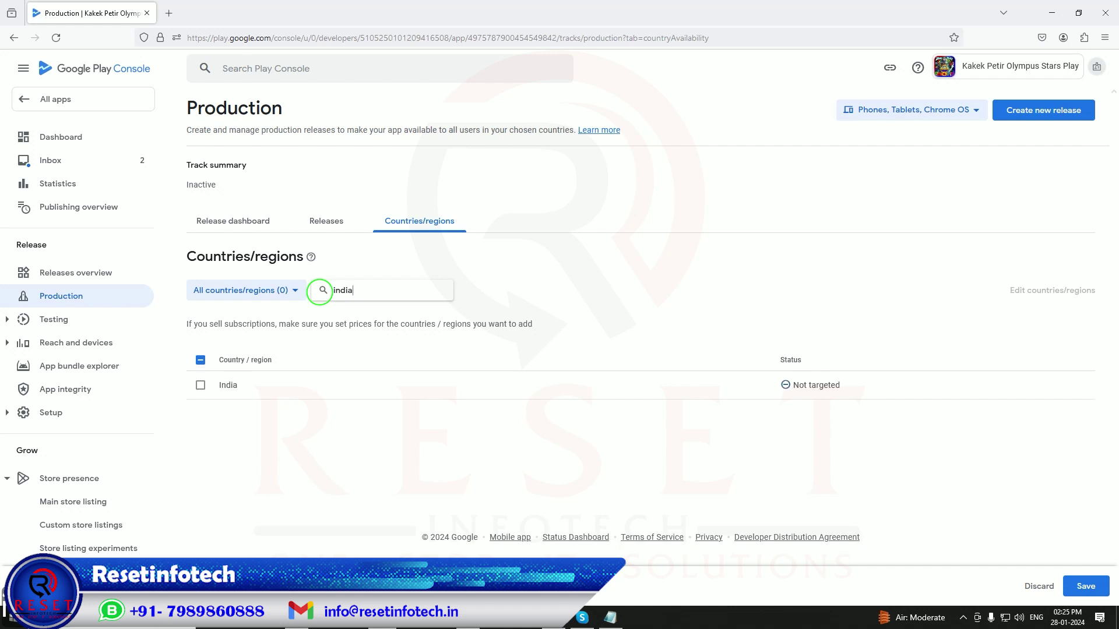
click(200, 385)
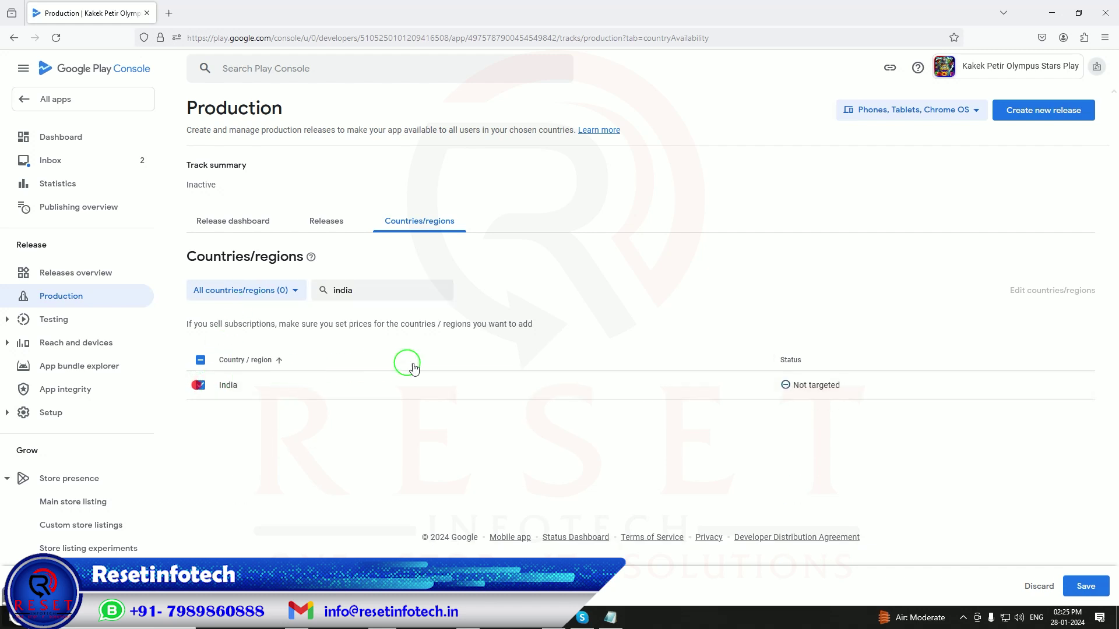
Save the production track's Cambodia, India and Indonesia targeting
click(393, 296)
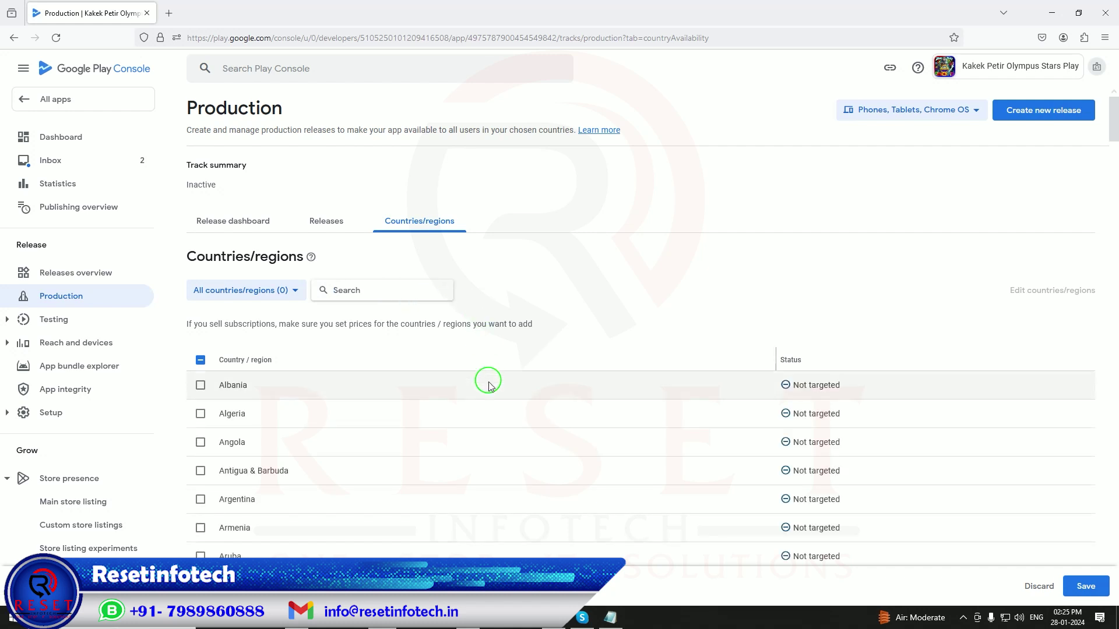
scroll(495, 408, down, 9)
scroll(506, 431, down, 20)
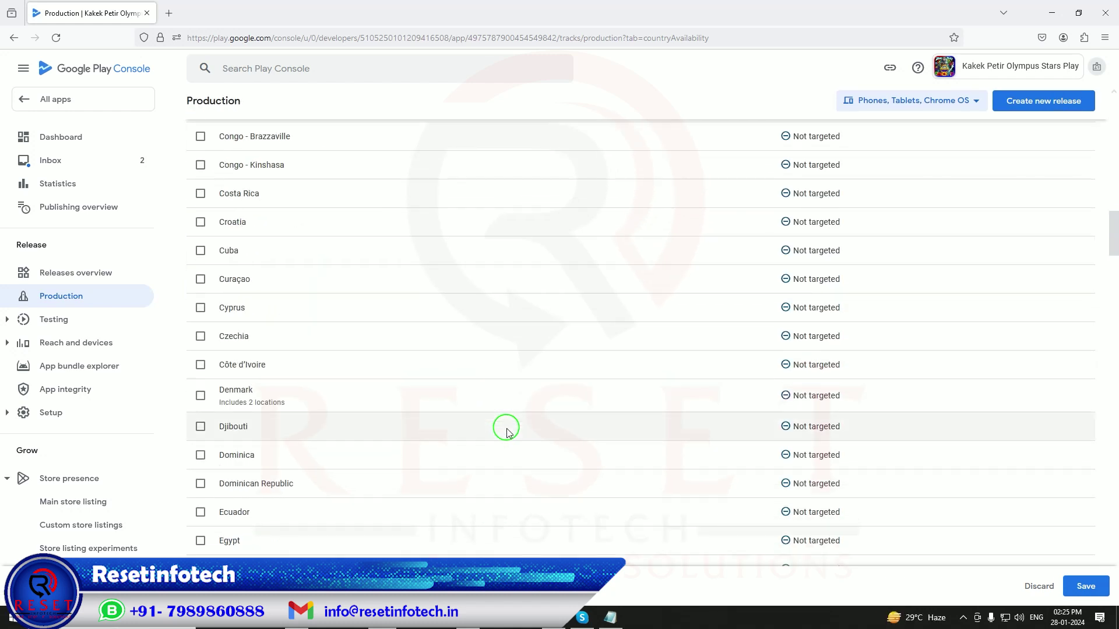
scroll(506, 432, down, 6)
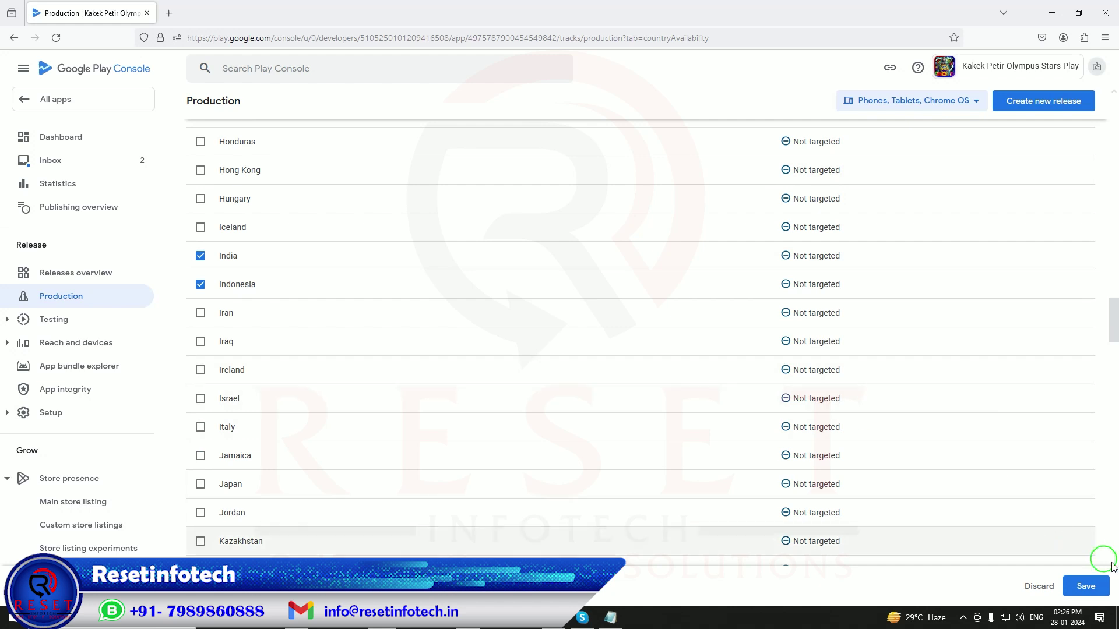
click(1098, 593)
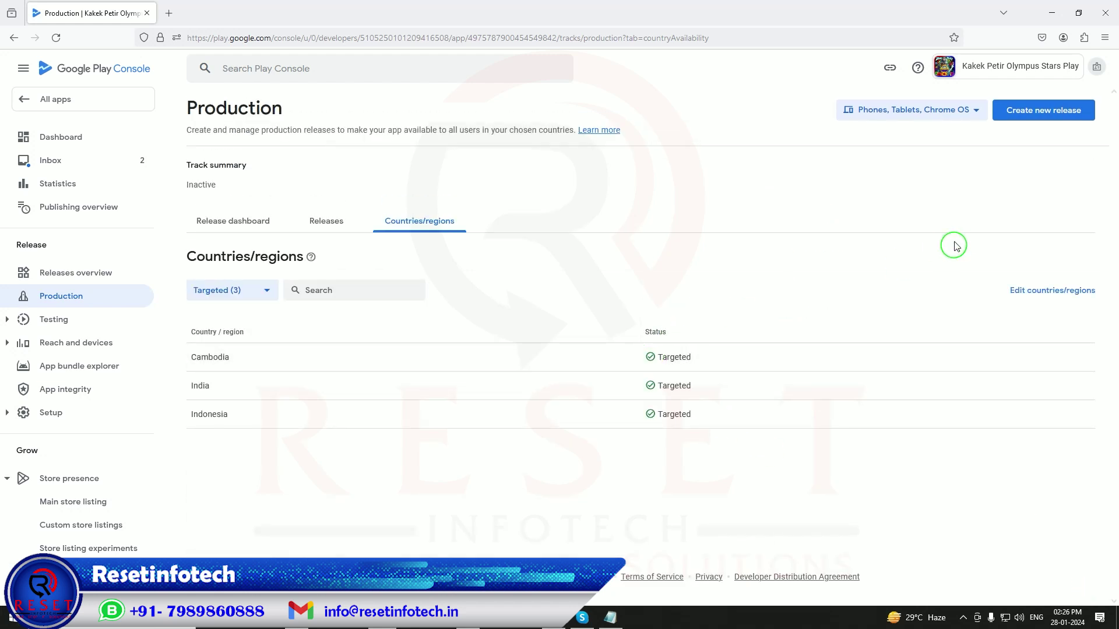
click(1030, 110)
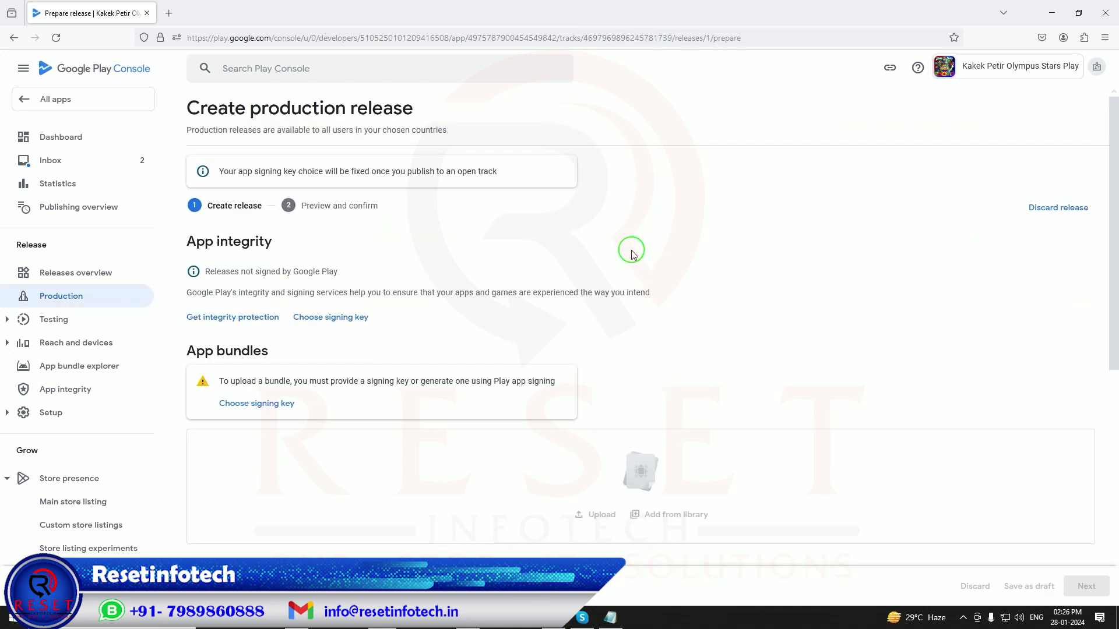
Use a Google-generated signing key and upload the Kakek Petir Olympus_1_1.0.aab bundle
scroll(619, 260, down, 2)
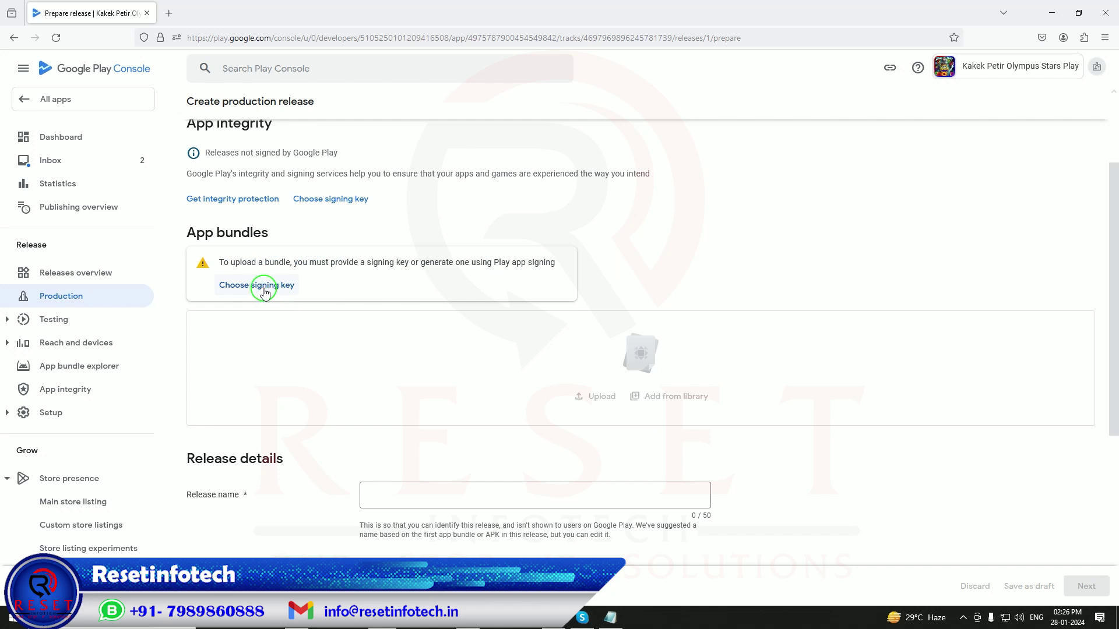
click(308, 206)
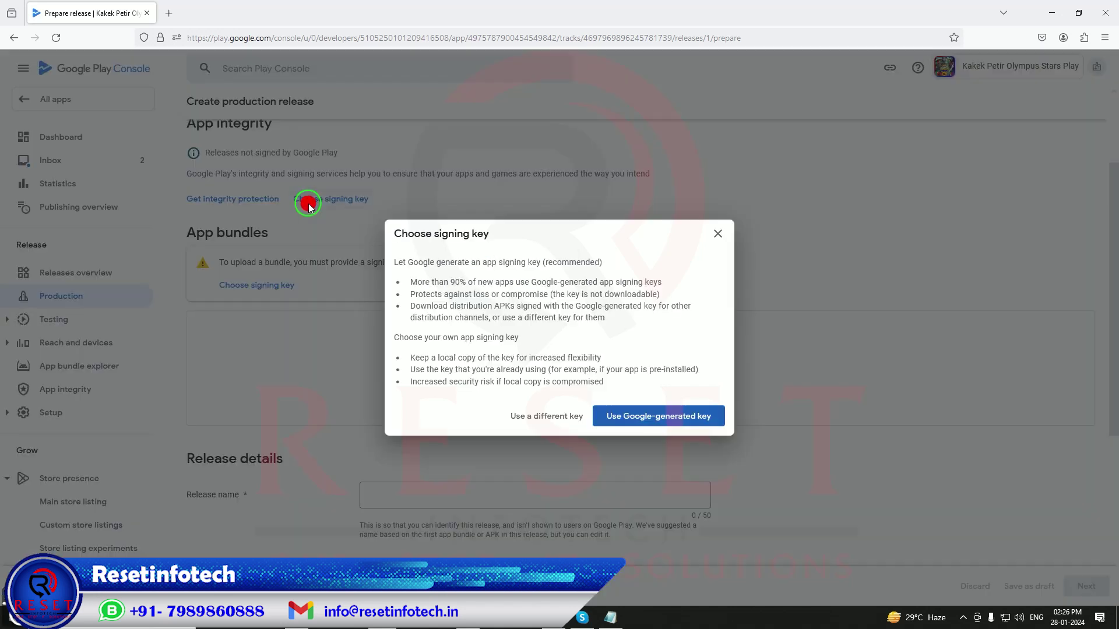
click(644, 415)
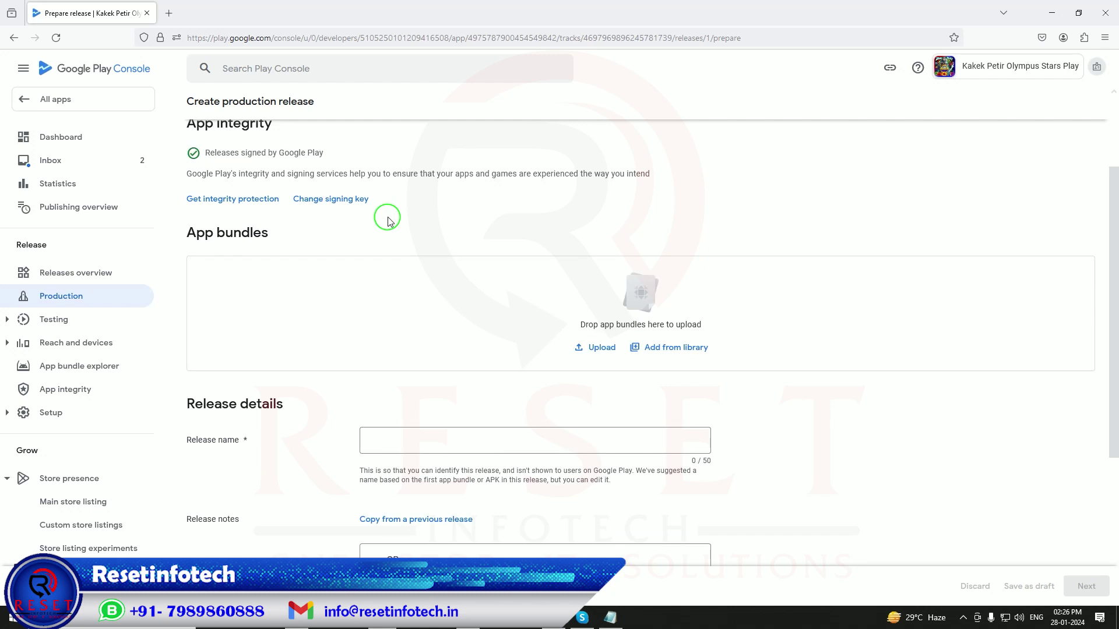
click(603, 349)
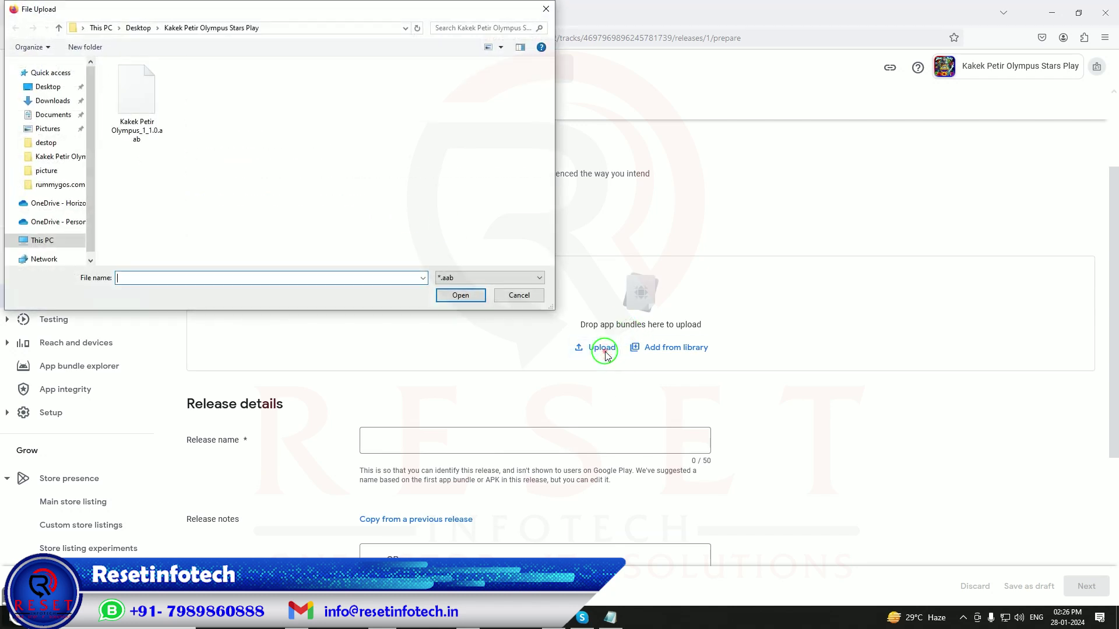
double_click(137, 93)
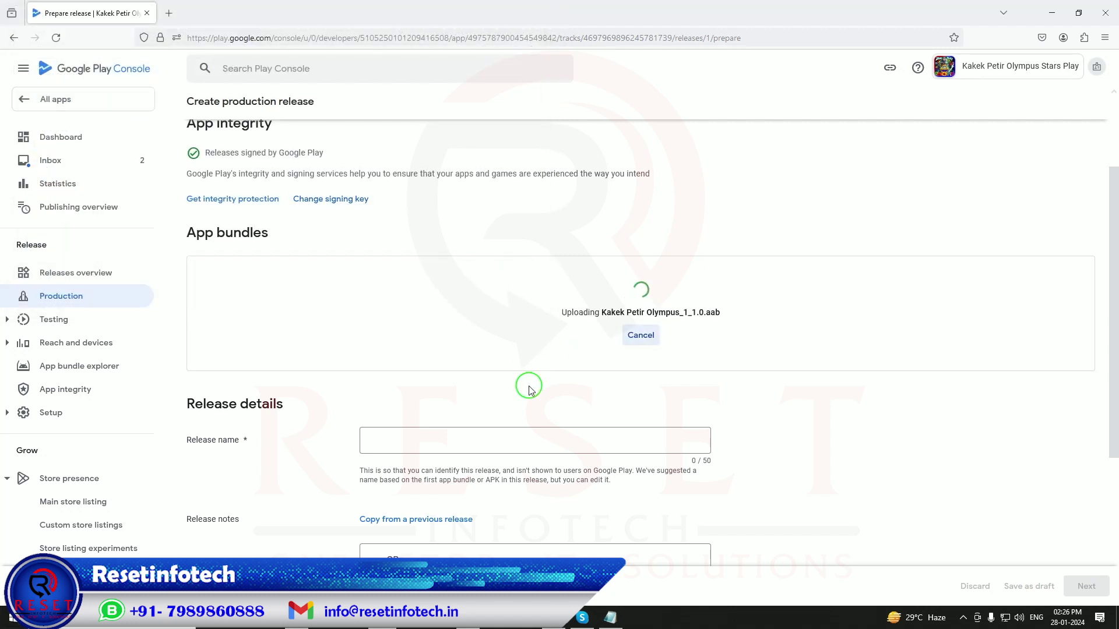
Replace the release notes with the short description from the notes and continue to Preview and confirm
scroll(529, 389, down, 3)
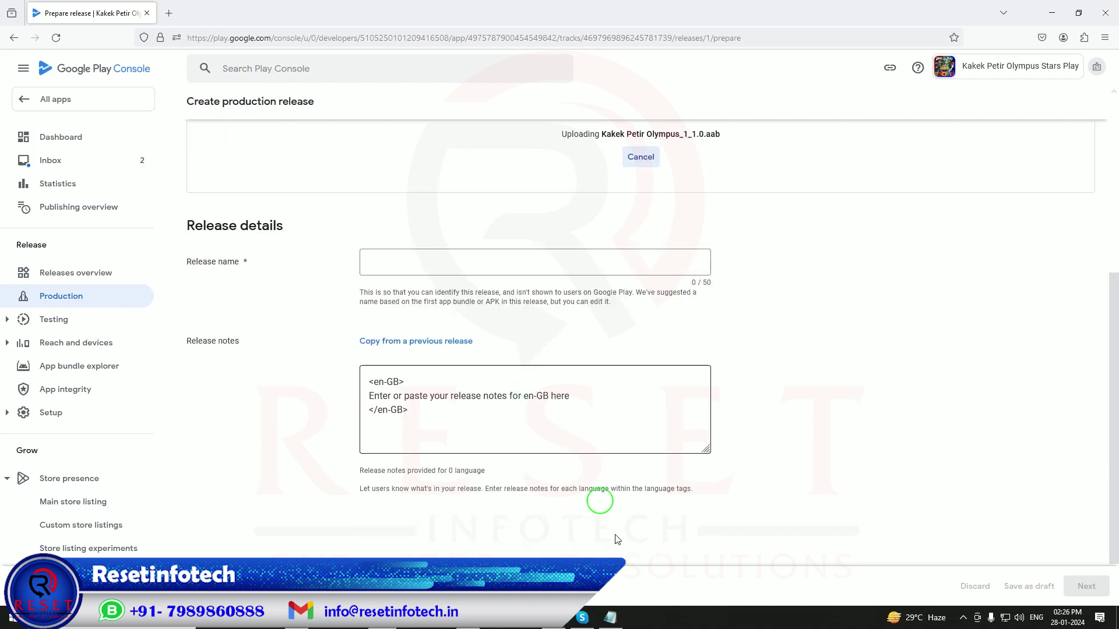
click(610, 618)
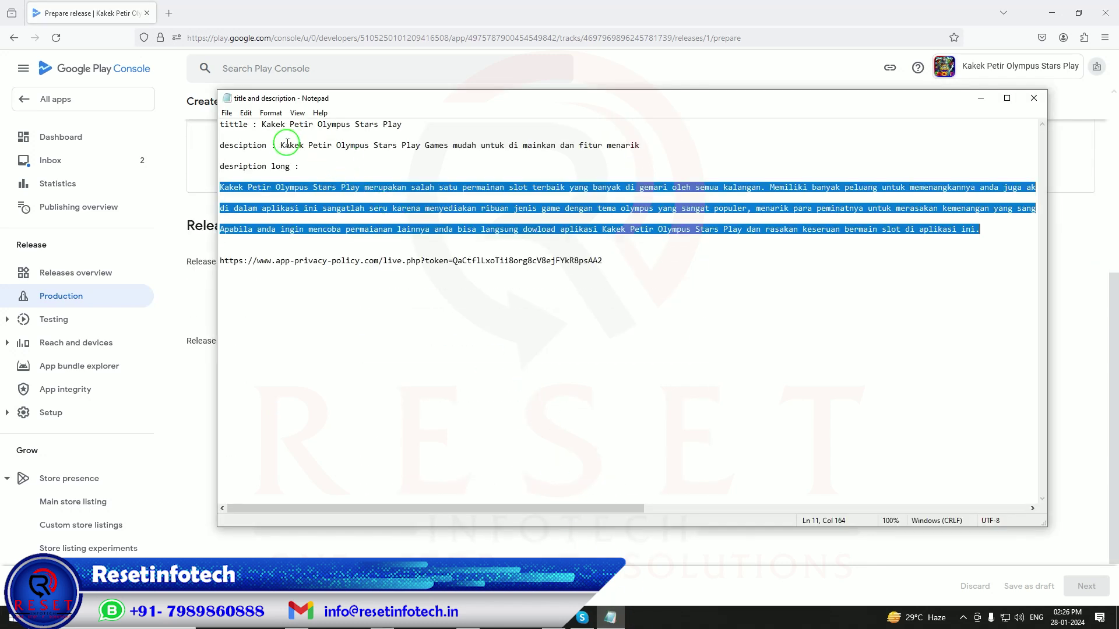
drag(282, 143, 646, 143)
key(ctrl+c)
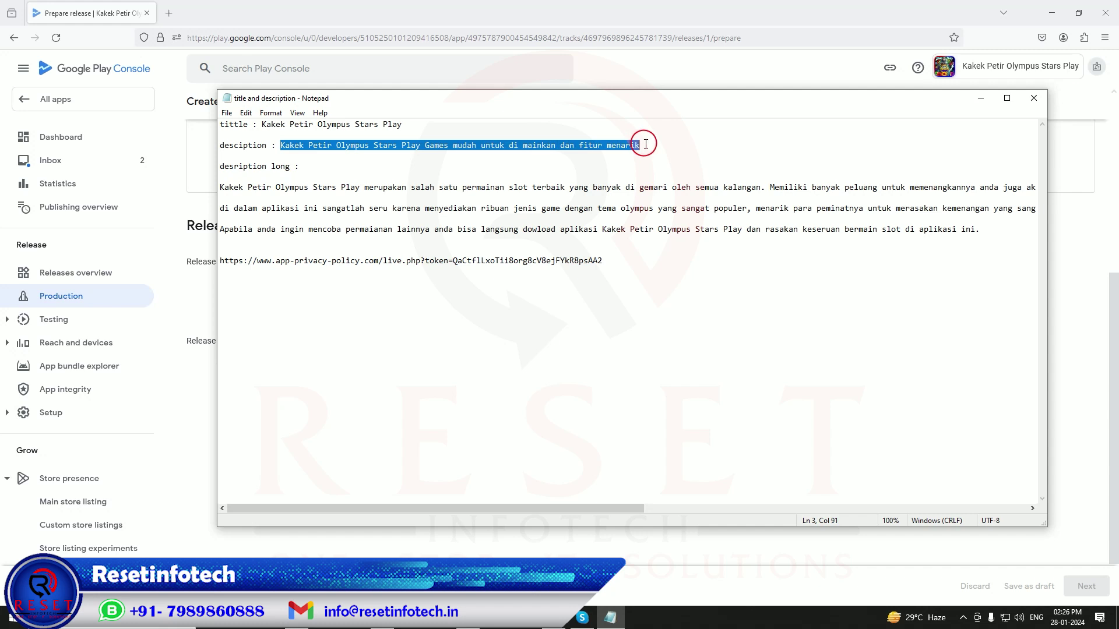
click(610, 618)
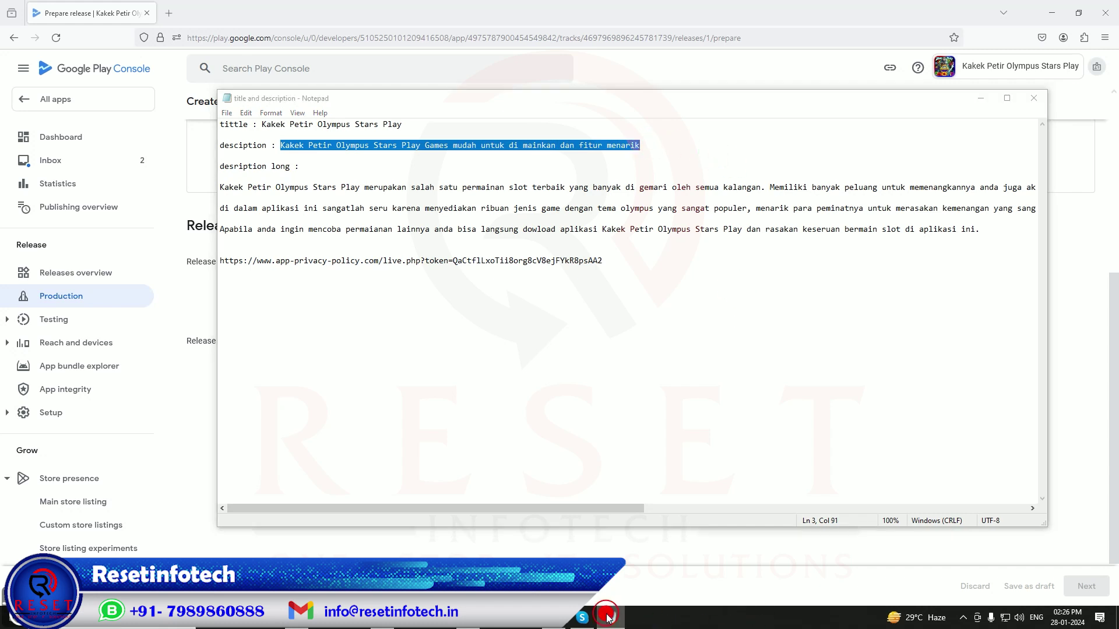
click(584, 392)
drag(584, 392, 365, 395)
key(ctrl+v)
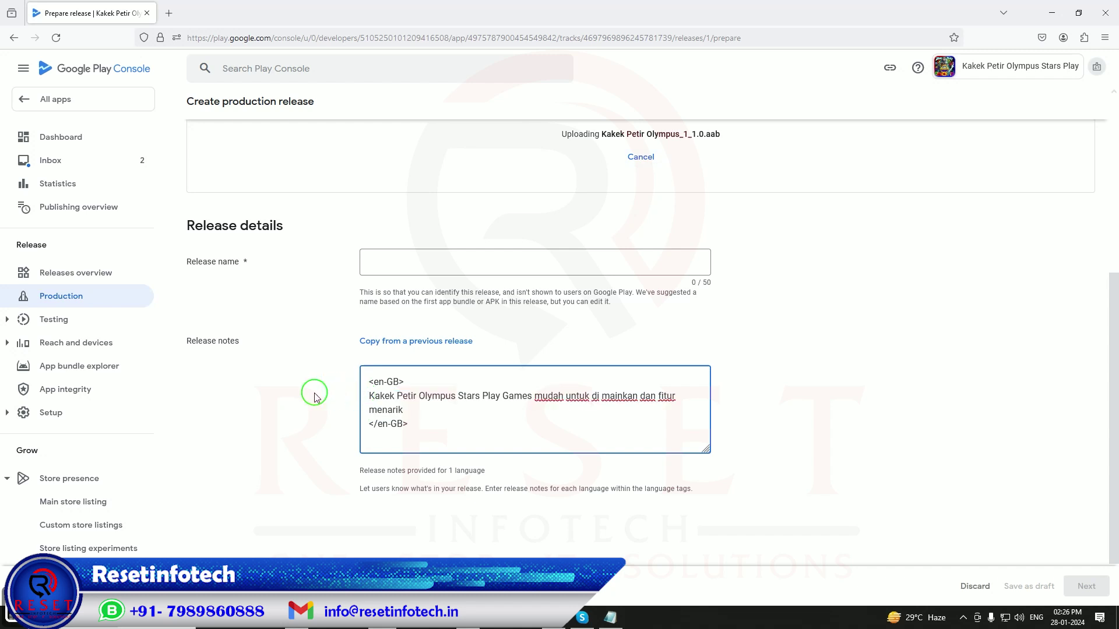
click(312, 396)
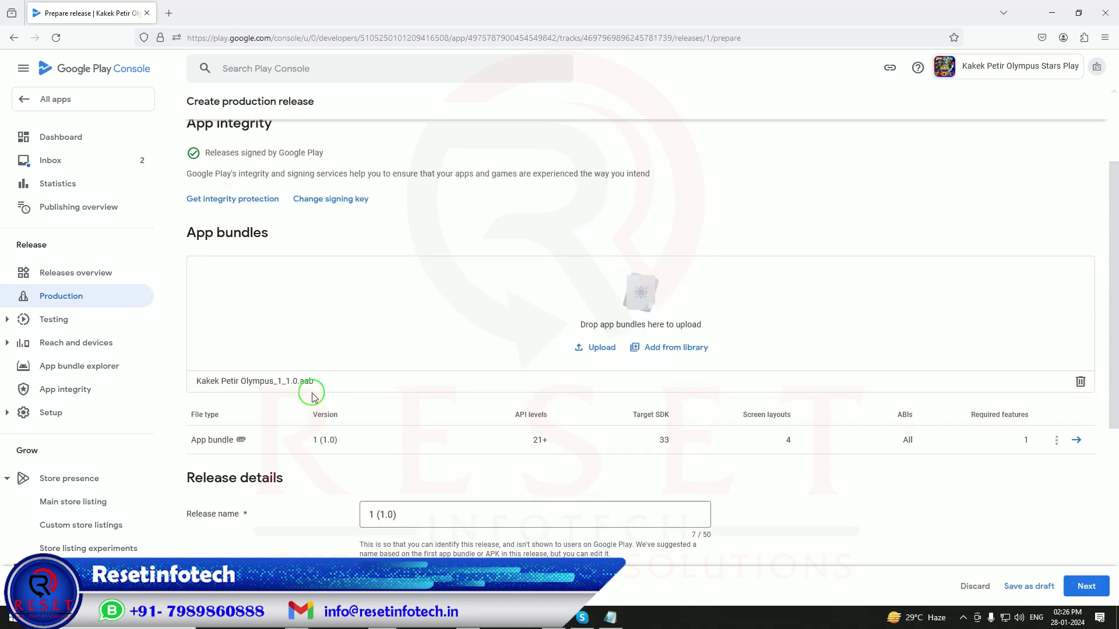
scroll(312, 396, down, 2)
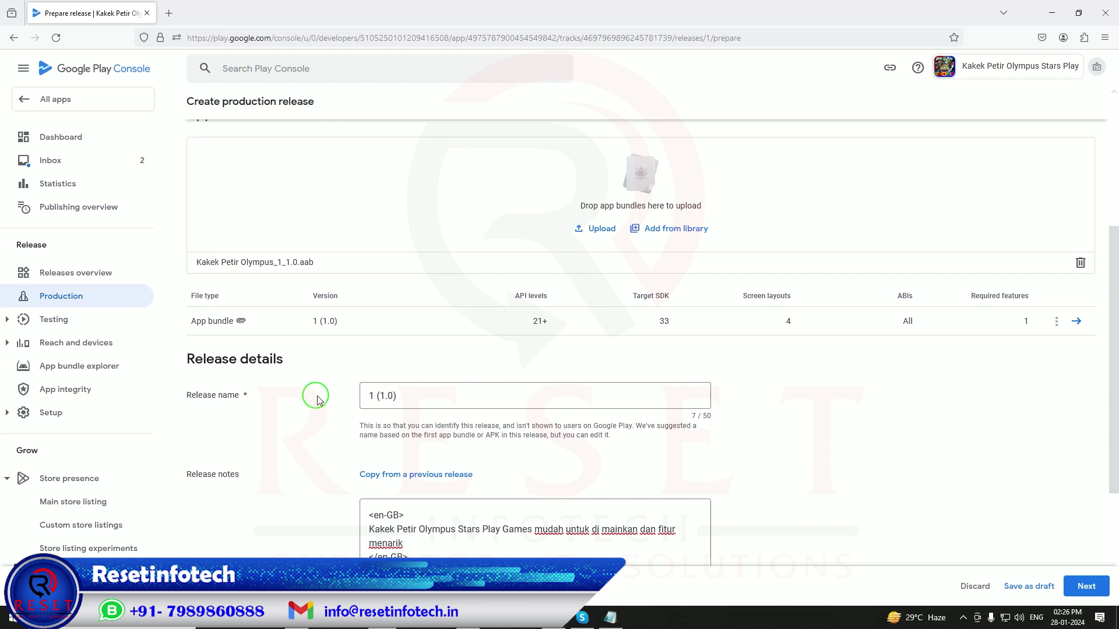
click(1079, 584)
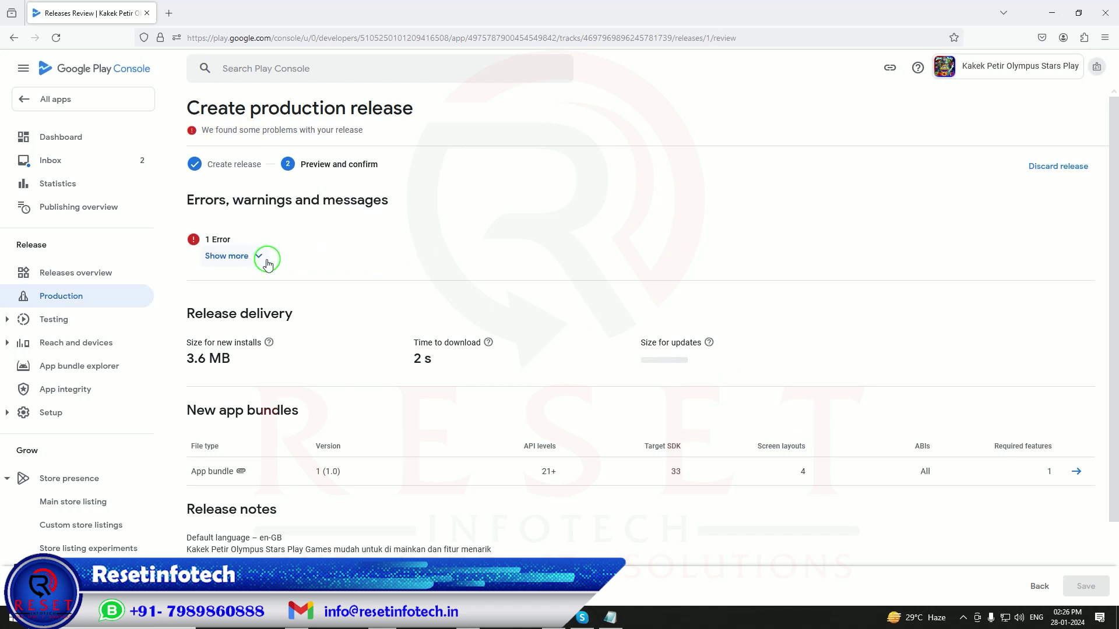
Declare Yes to advertising ID, used for Analytics and Advertising or marketing, save, and return to App content
click(266, 262)
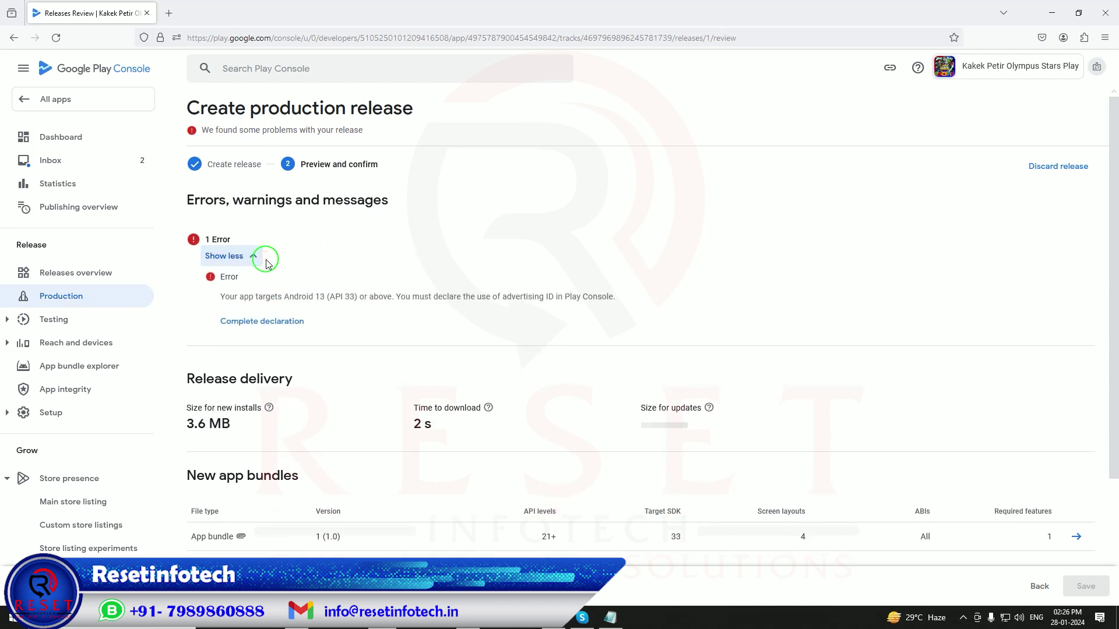
click(250, 321)
scroll(291, 329, down, 2)
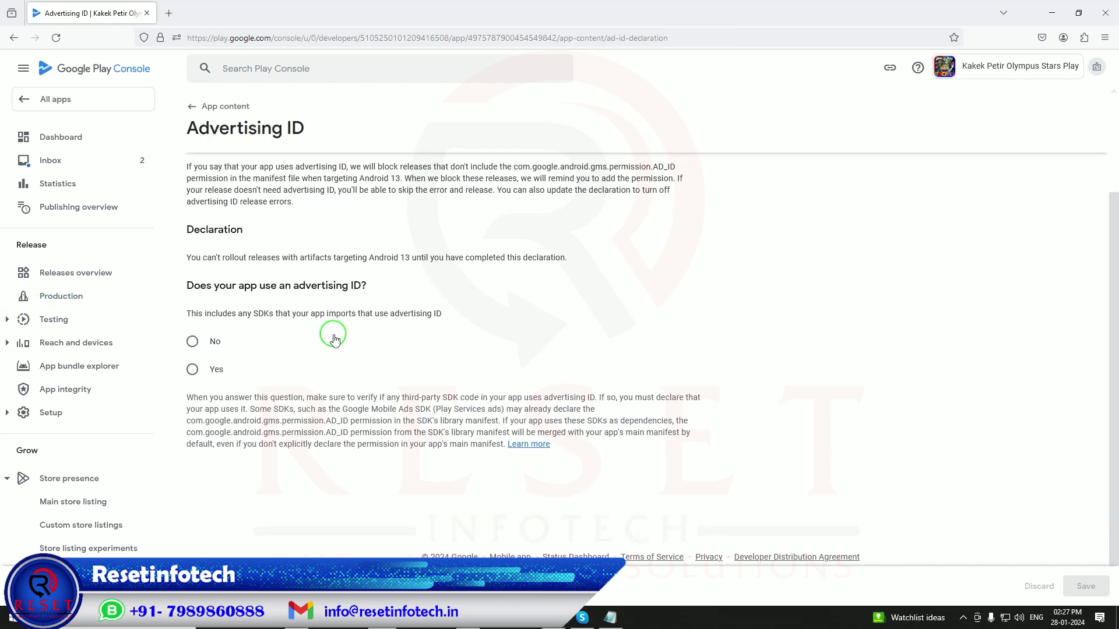
click(193, 356)
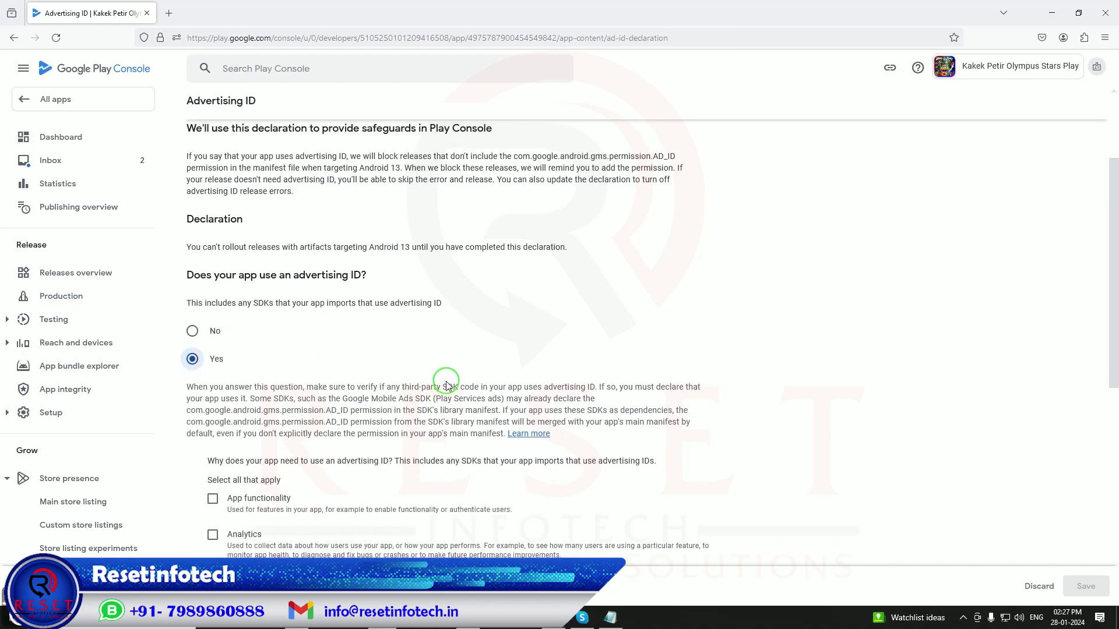
scroll(446, 384, down, 3)
click(213, 356)
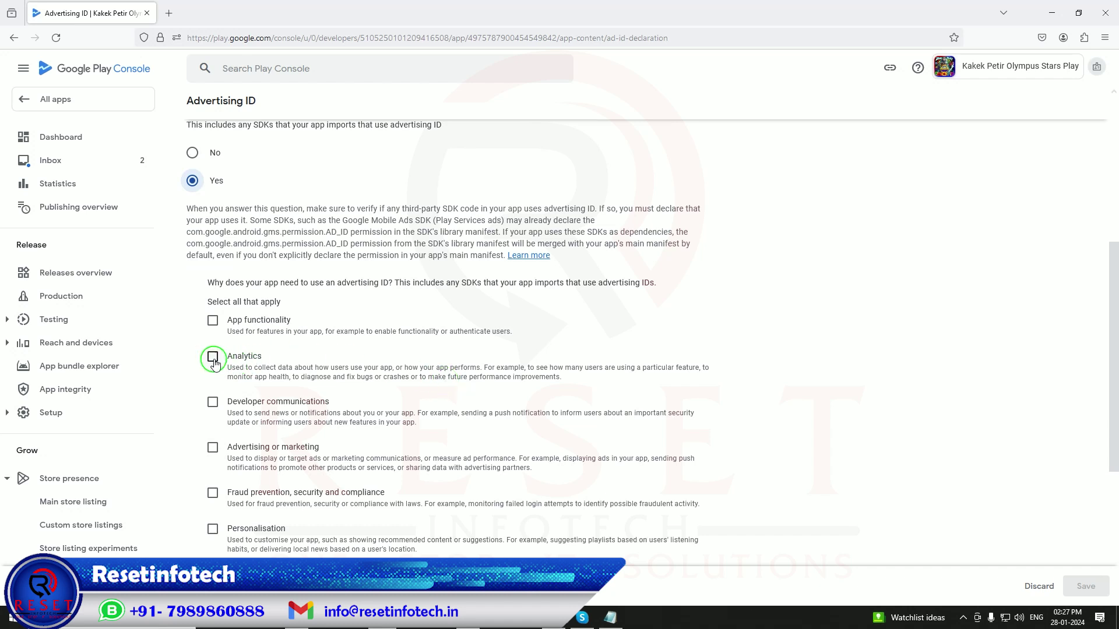
click(213, 447)
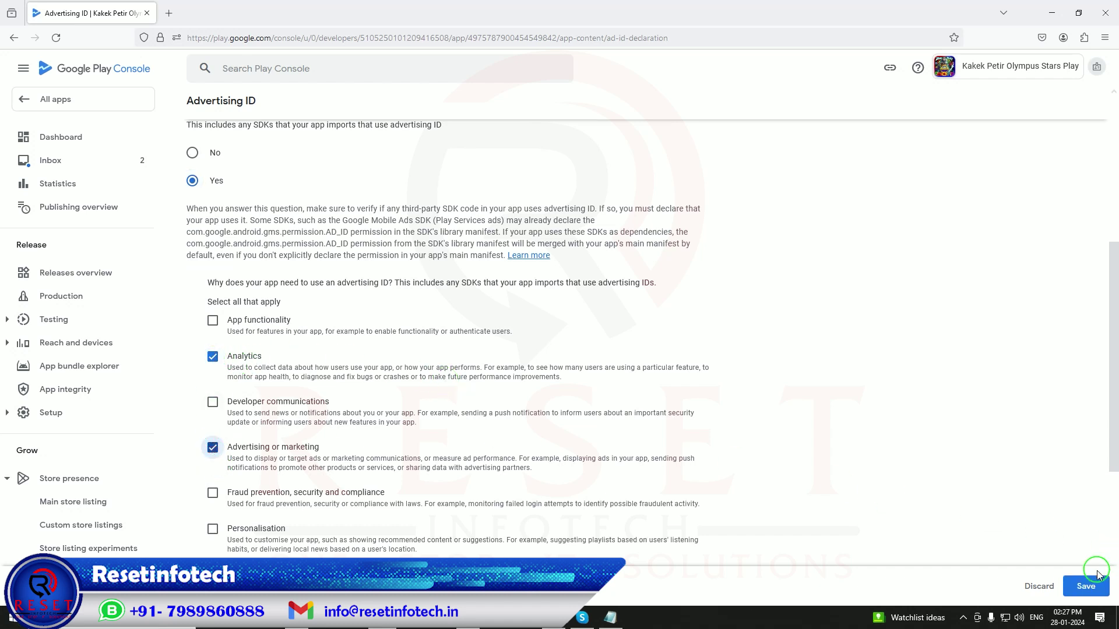
scroll(799, 392, up, 2)
click(1085, 586)
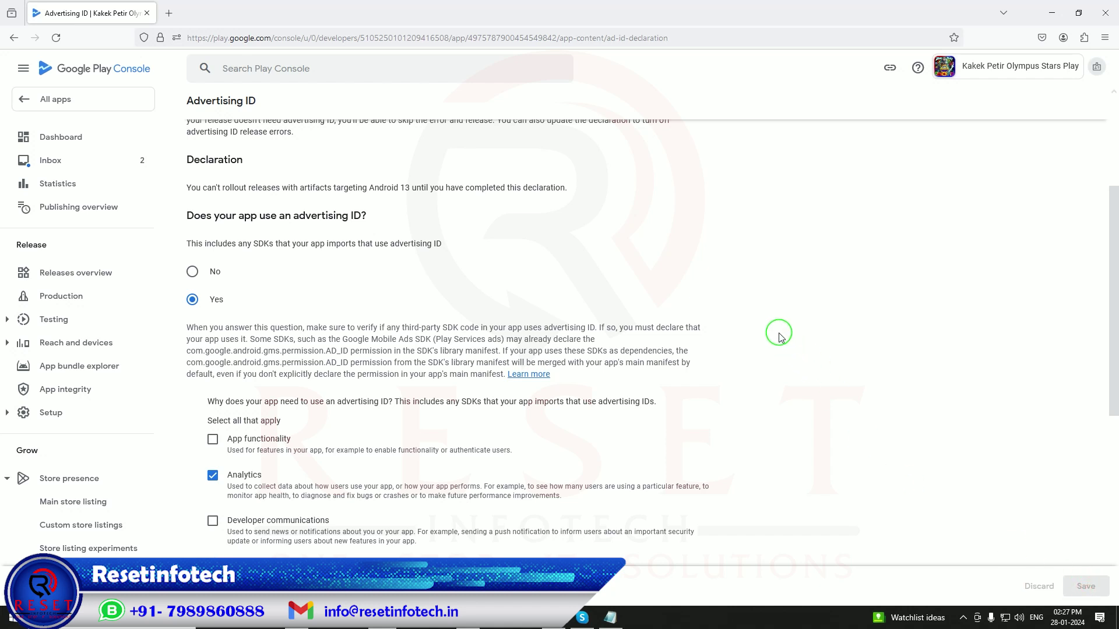
scroll(781, 338, up, 3)
click(192, 111)
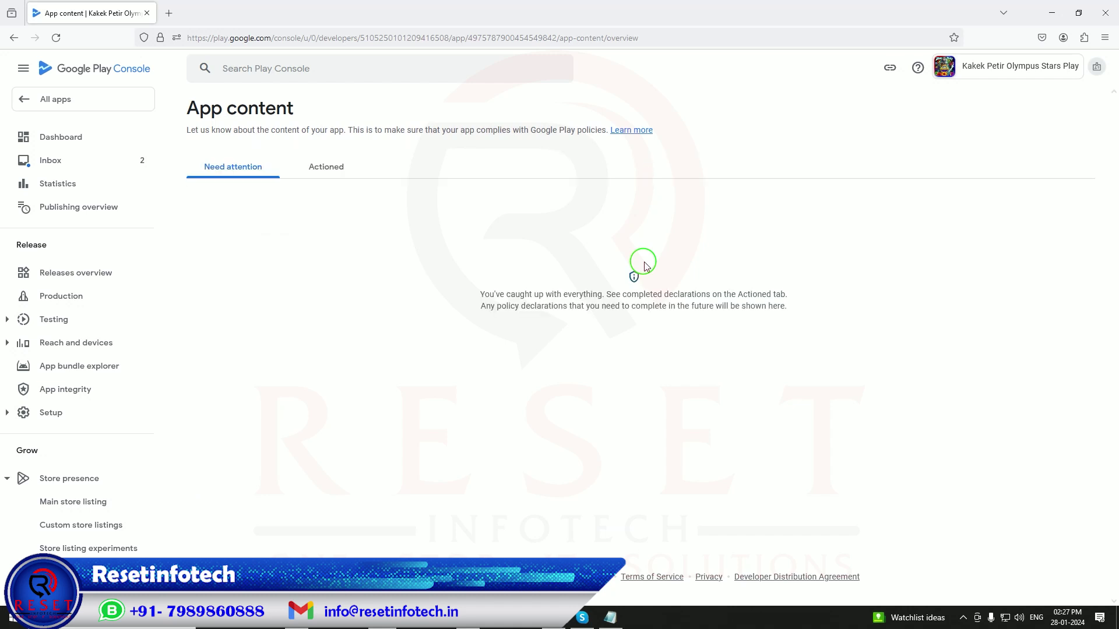
View the completed app declarations, then return to All apps and open the app's dashboard
click(320, 169)
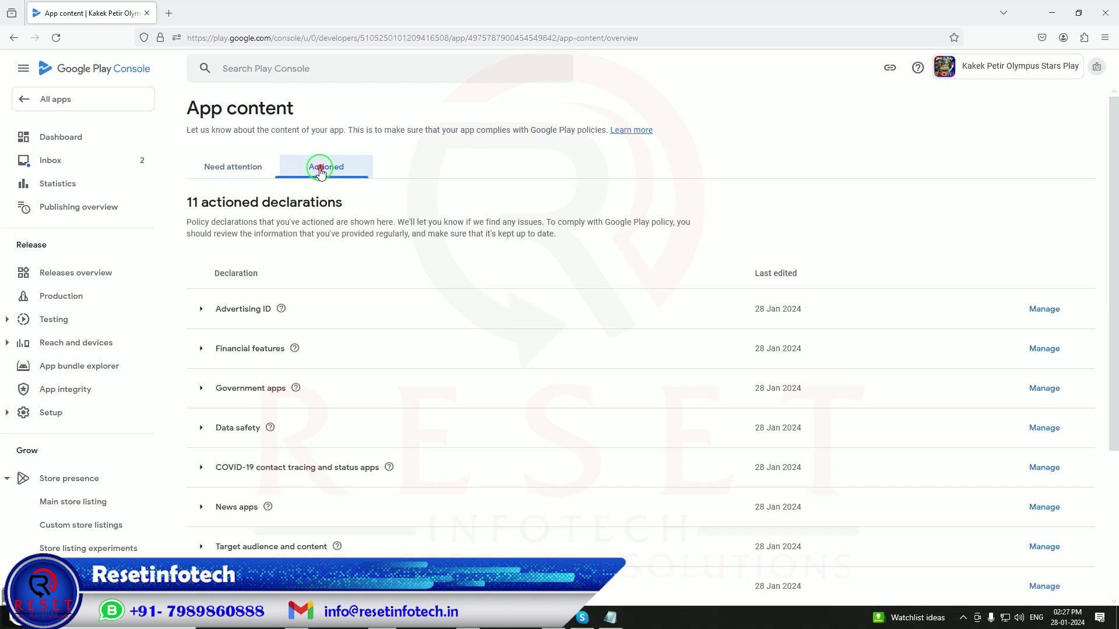
click(67, 96)
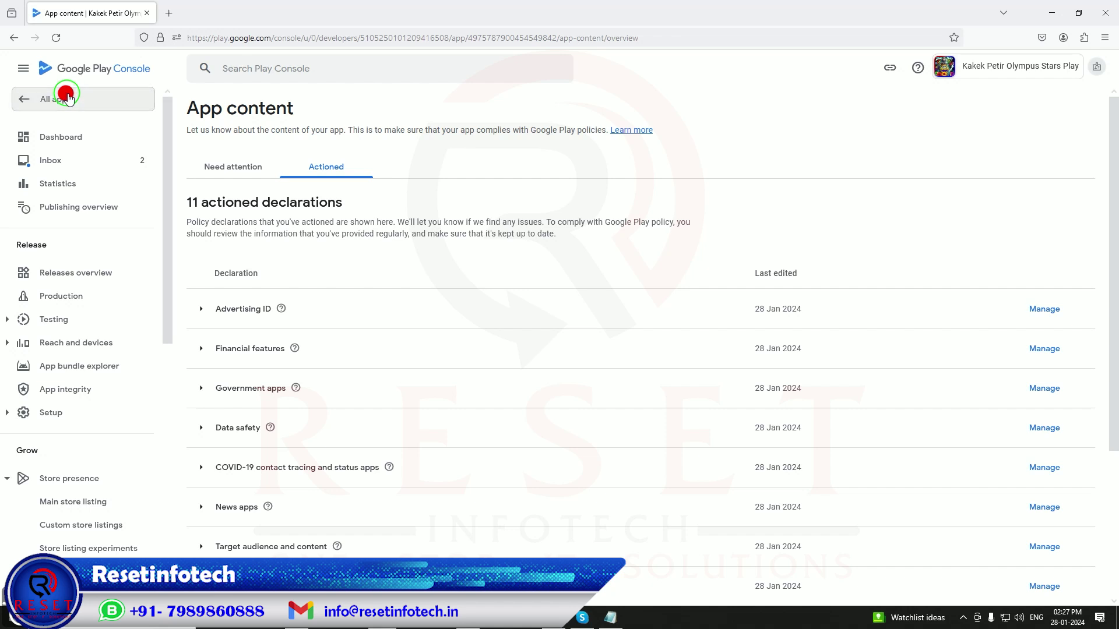
click(406, 362)
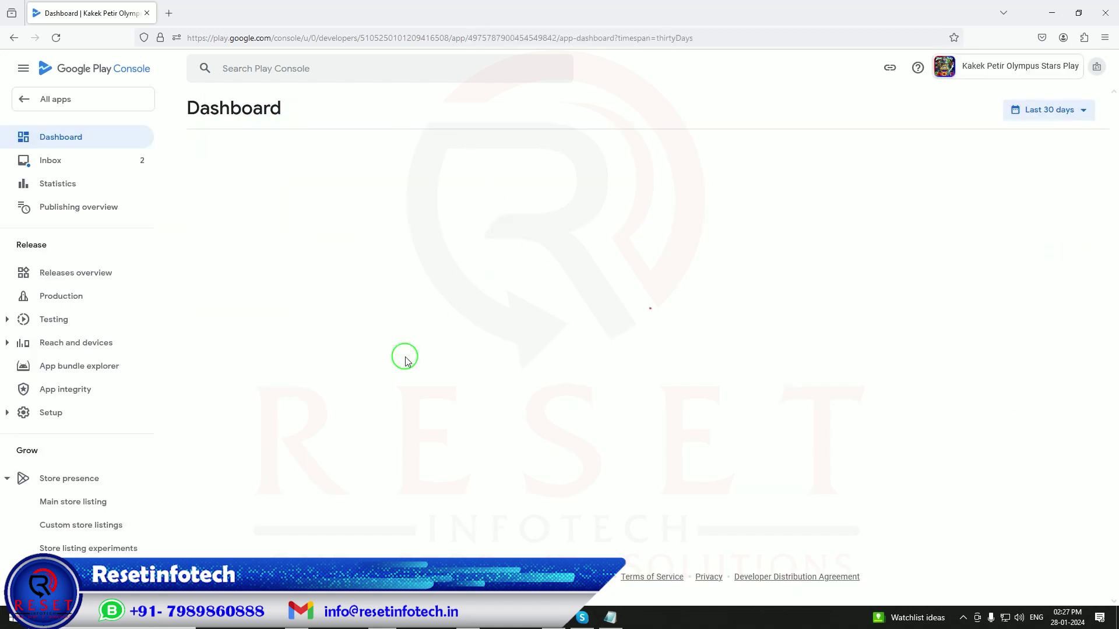
Open draft production release 1 (1.0) from Preview and confirm and scroll to its release details
scroll(406, 357, down, 10)
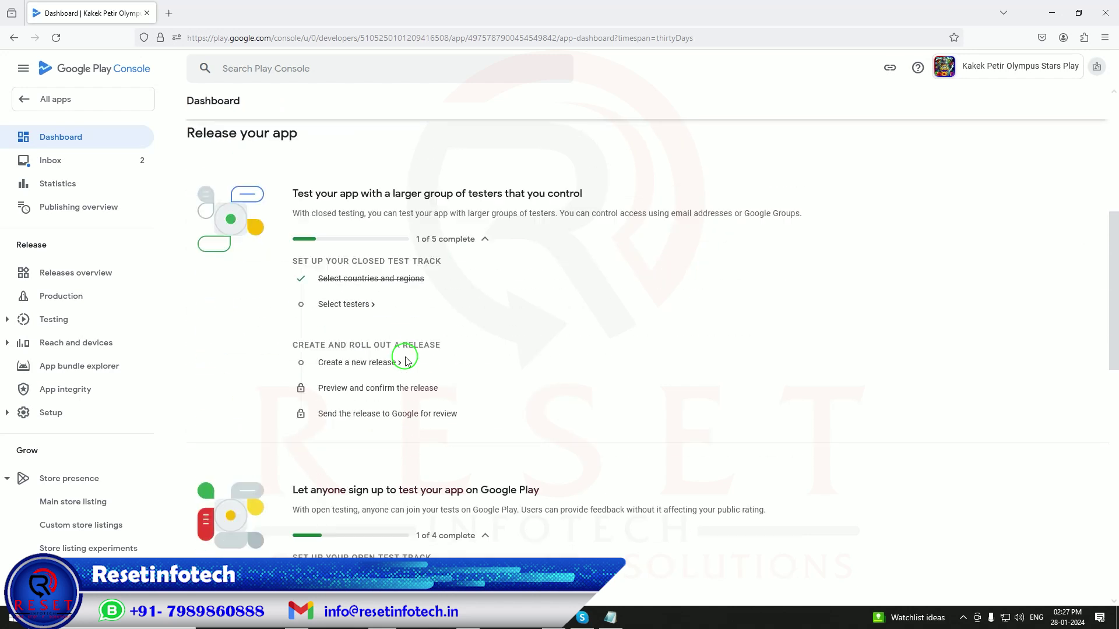
scroll(406, 362, down, 8)
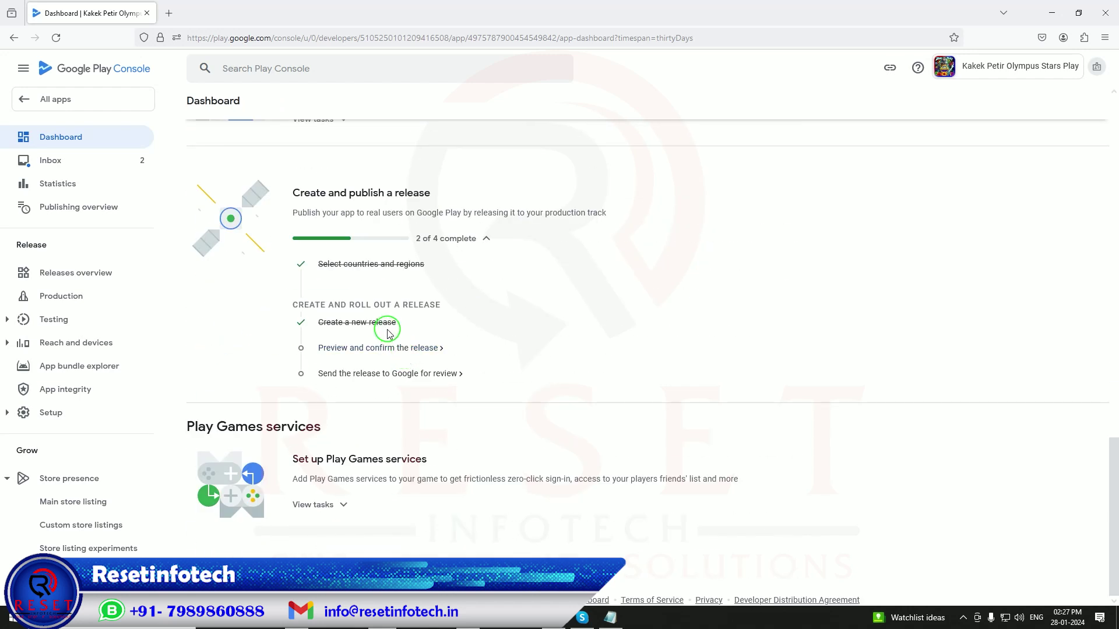
click(420, 348)
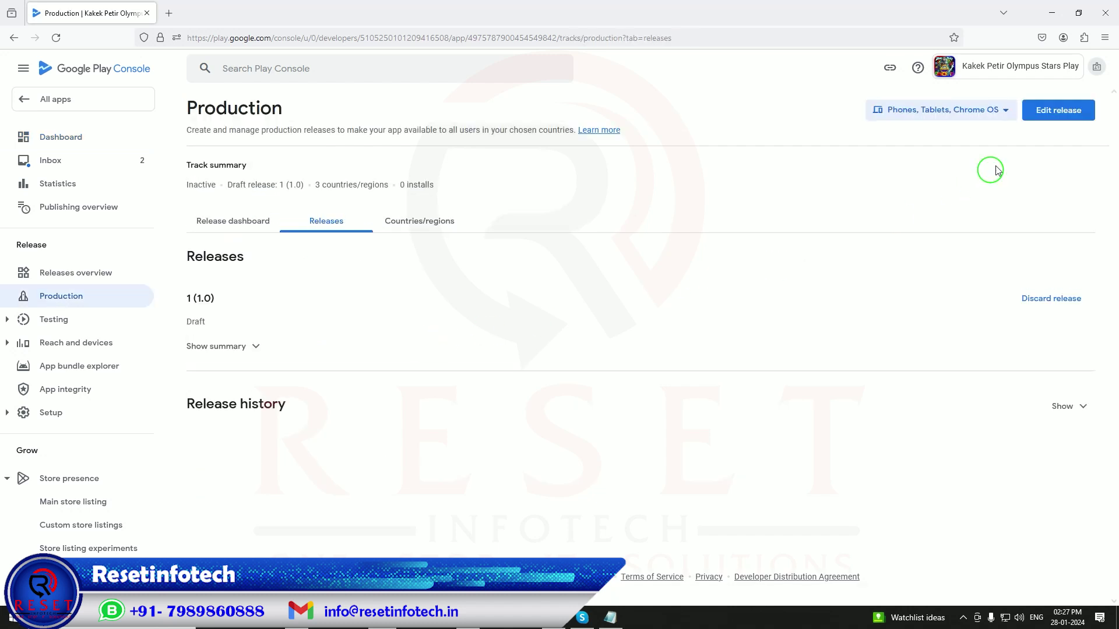
click(1052, 114)
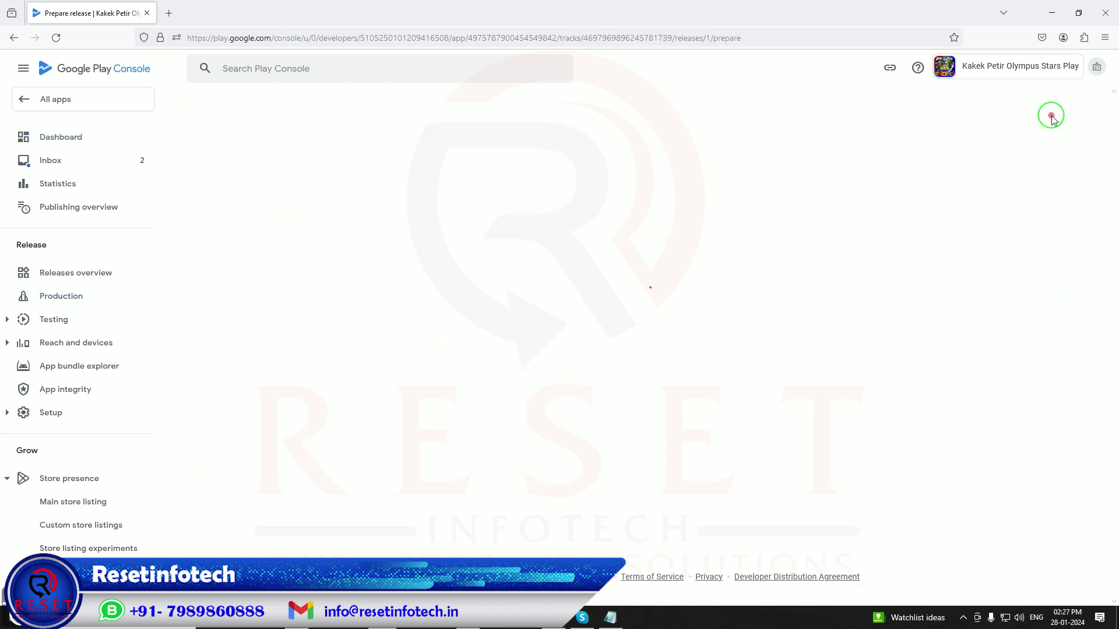
scroll(734, 300, down, 6)
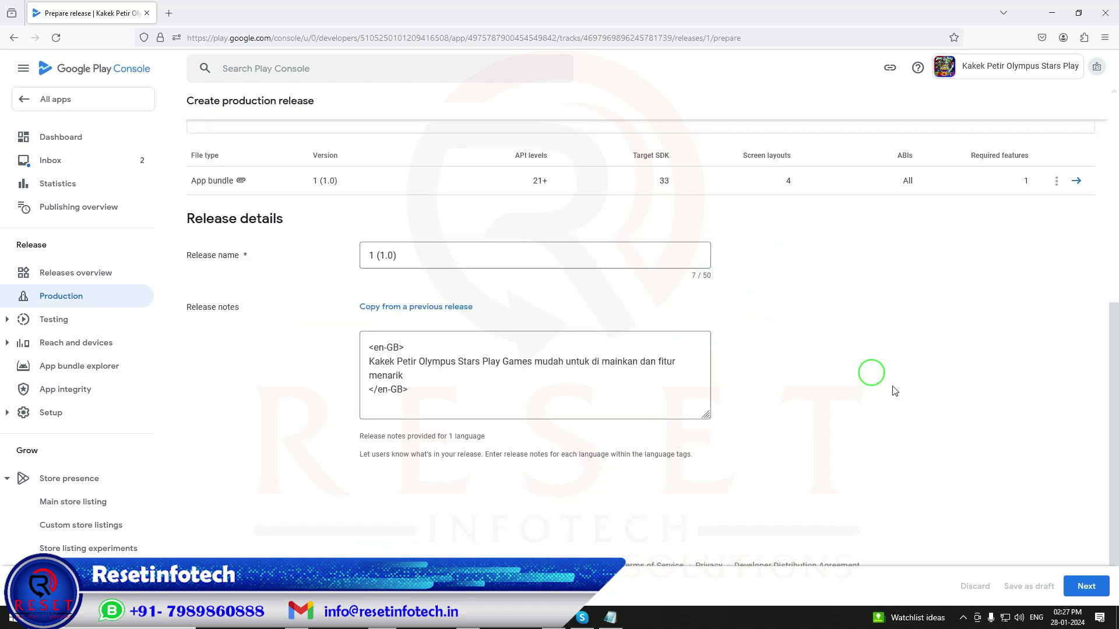
Save production release 1 (1.0) without the AD_ID permission and go to the publishing overview
click(1078, 586)
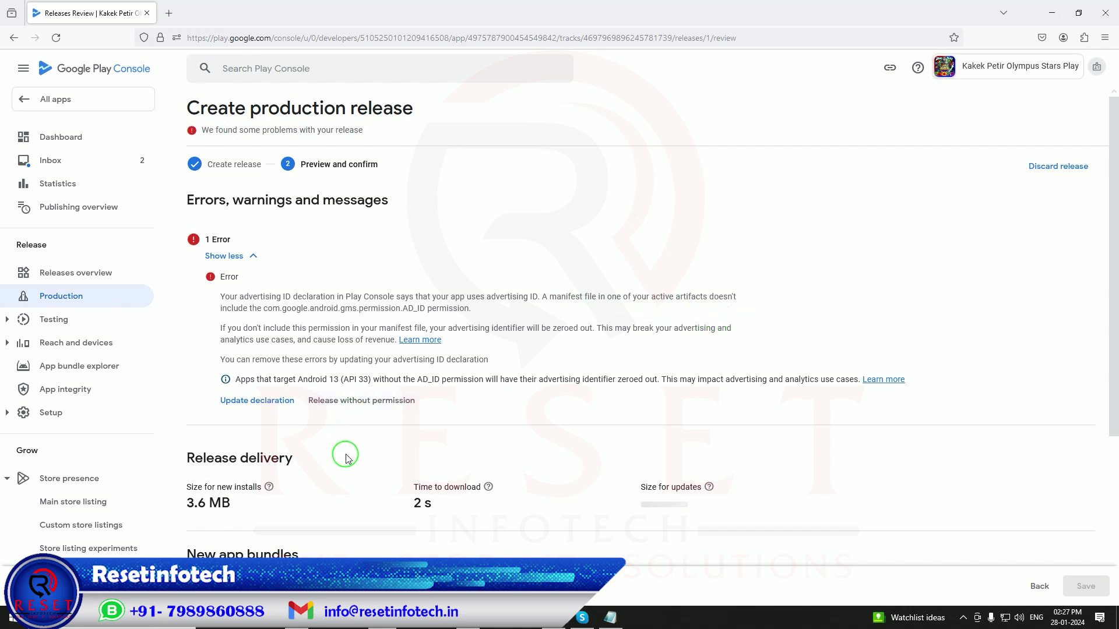
click(350, 402)
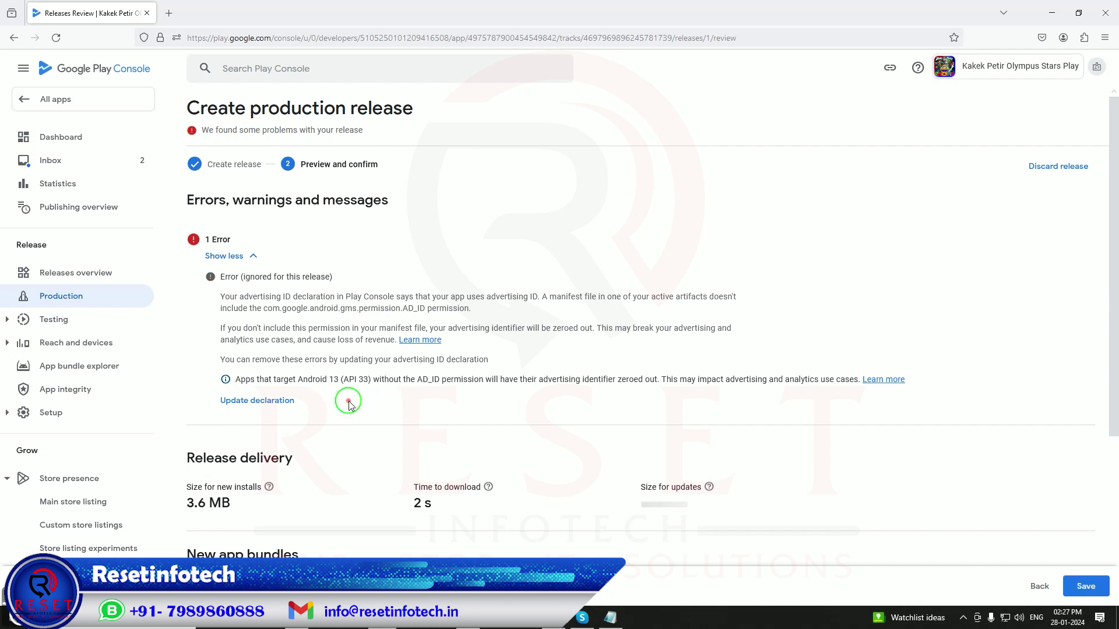
scroll(498, 425, down, 4)
click(1087, 587)
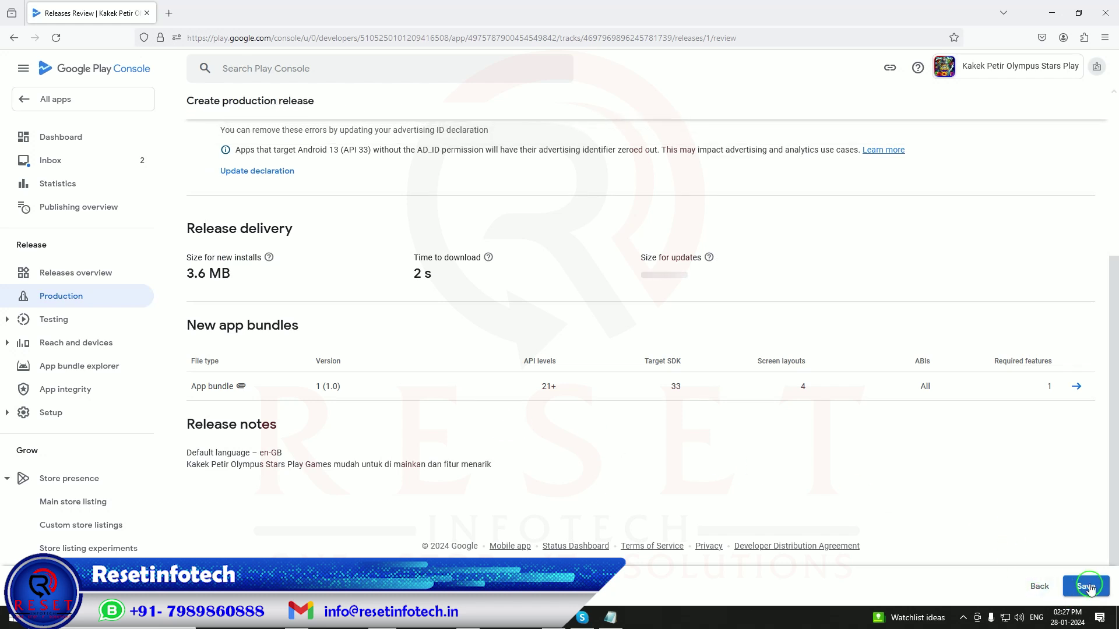
click(1087, 587)
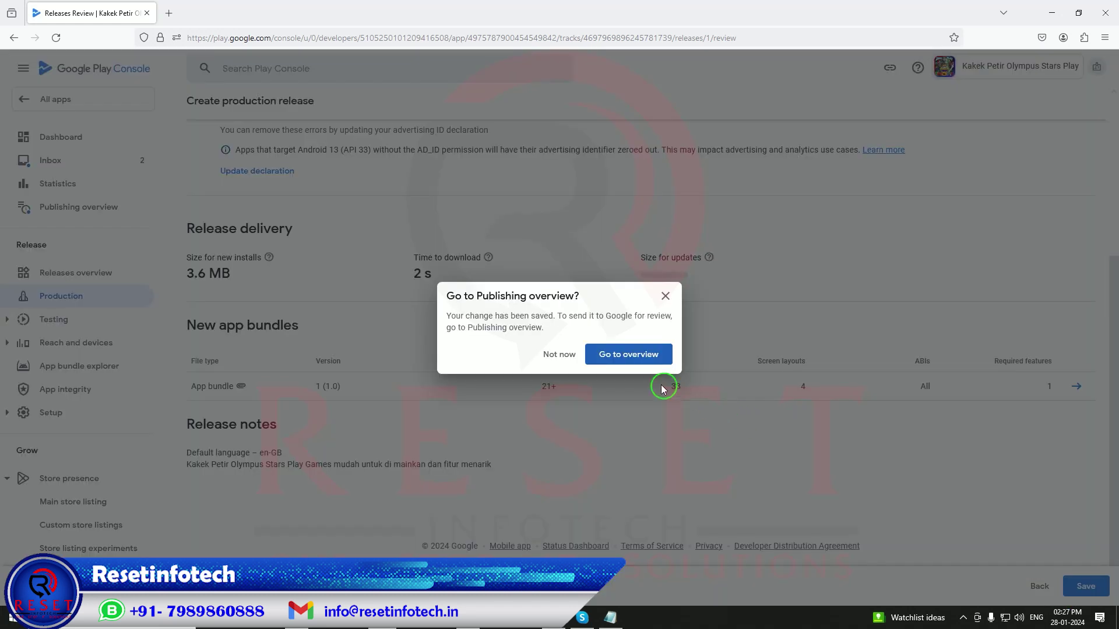
click(619, 356)
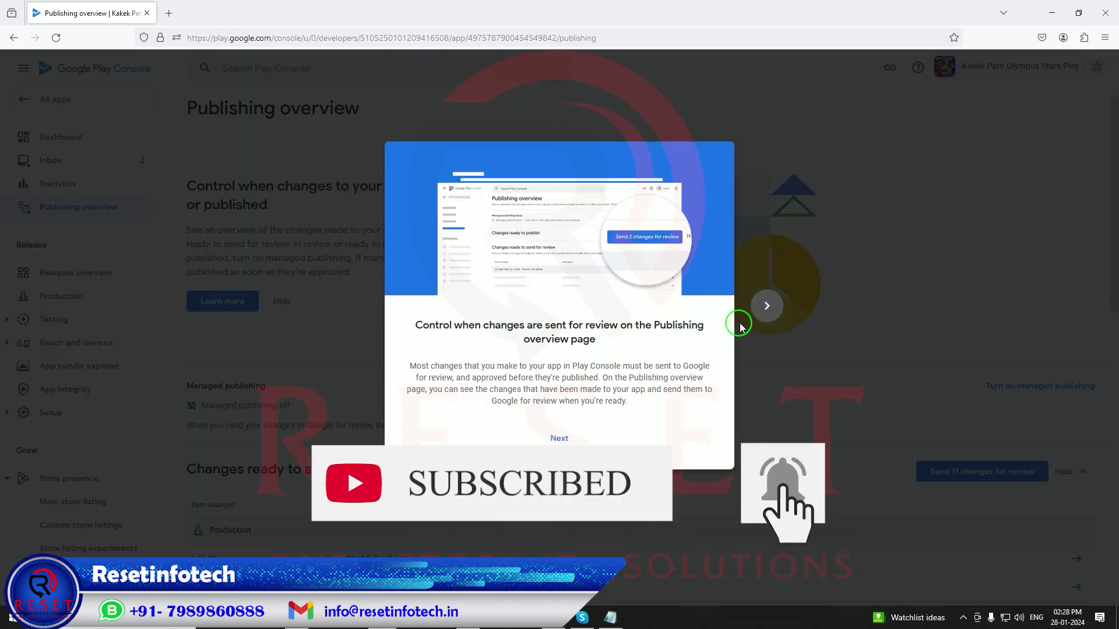
Skip the onboarding tips and send all 11 changes to Google for review, noting managed publishing is off
click(764, 307)
click(767, 307)
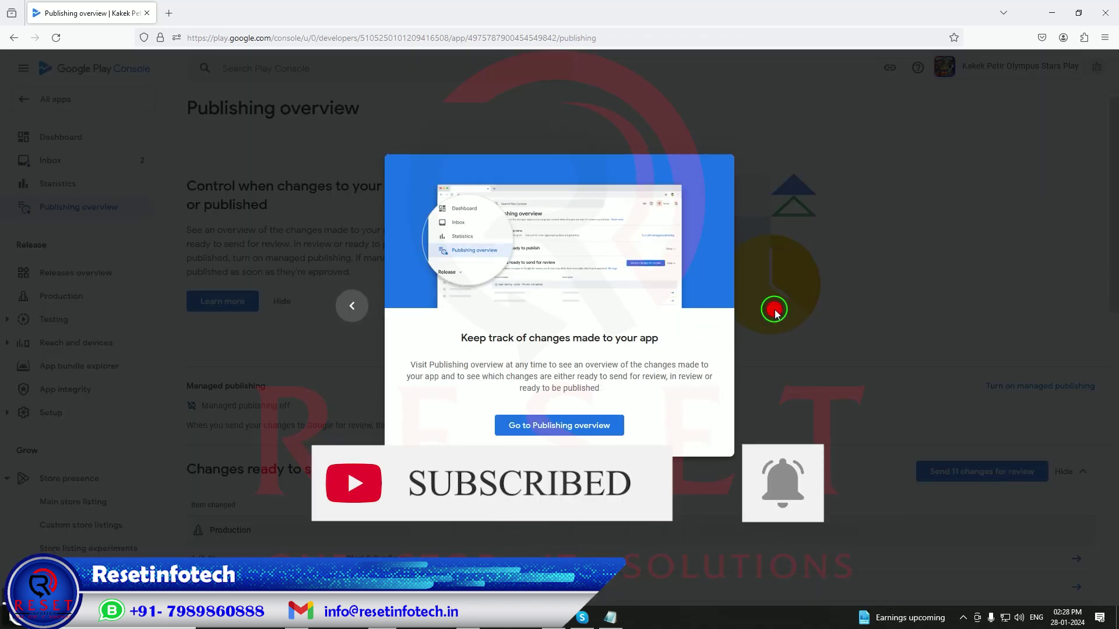
click(606, 424)
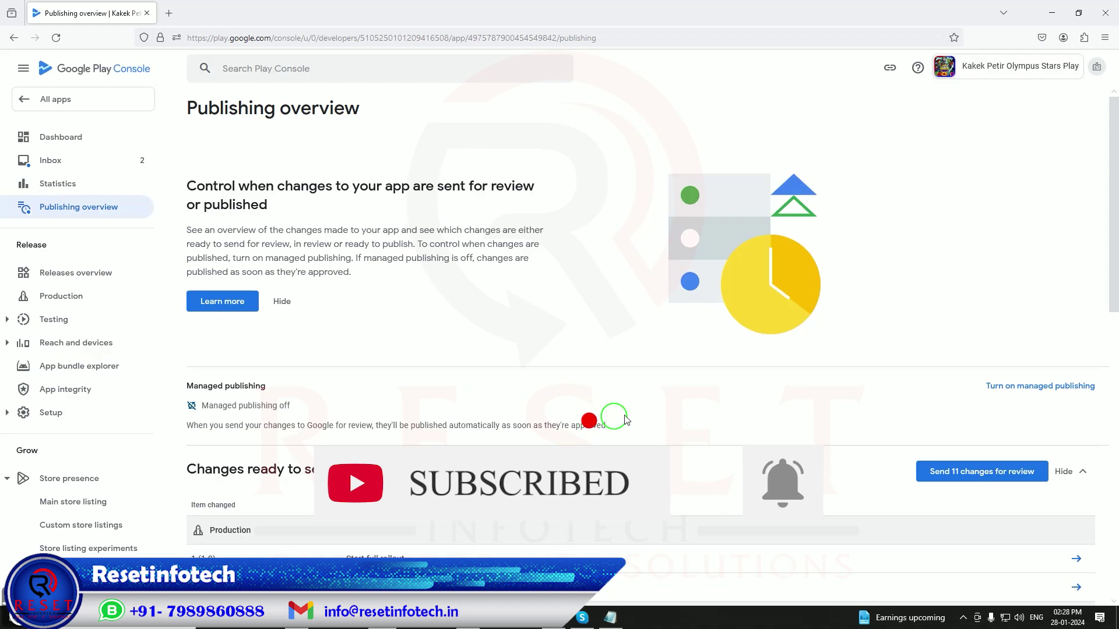
click(959, 485)
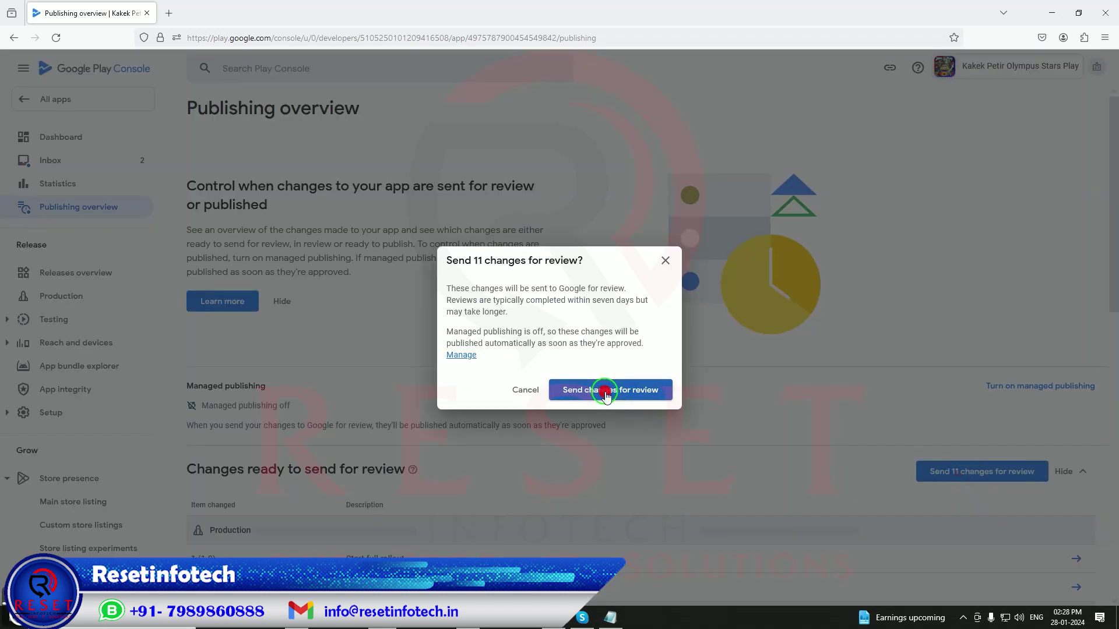
click(606, 391)
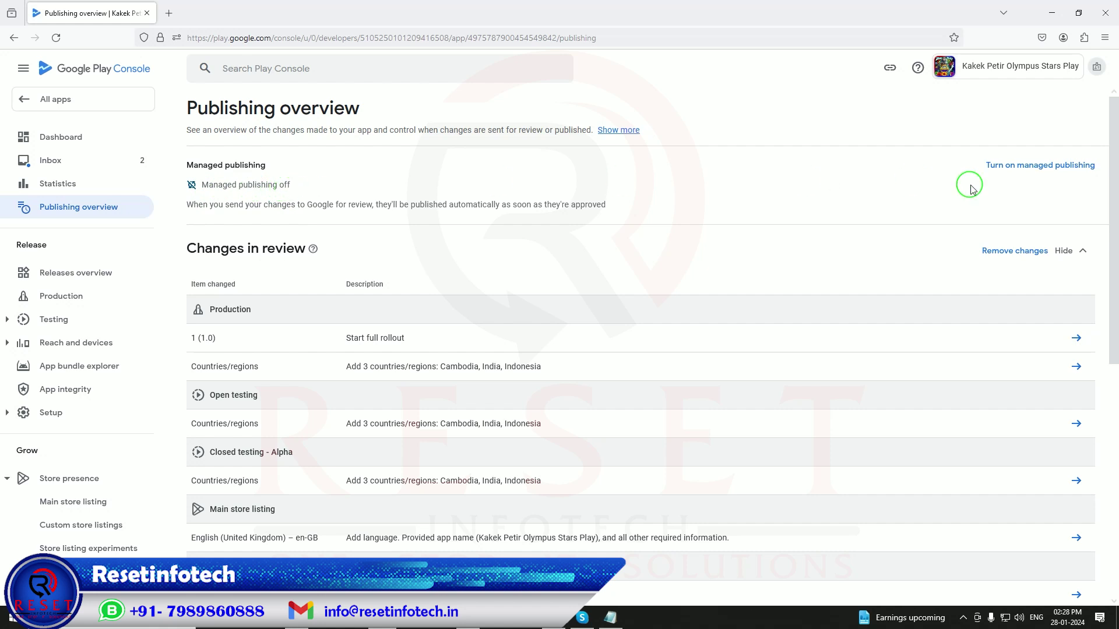
drag(294, 186, 202, 189)
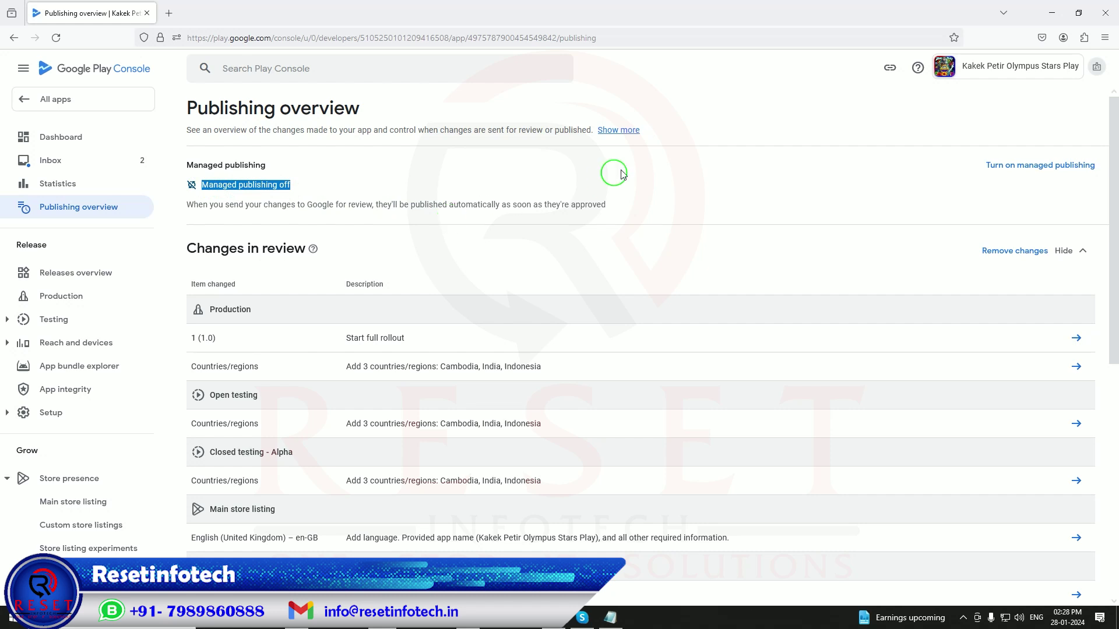
Switch managed publishing on, save it, and go back to the All apps list
click(1014, 164)
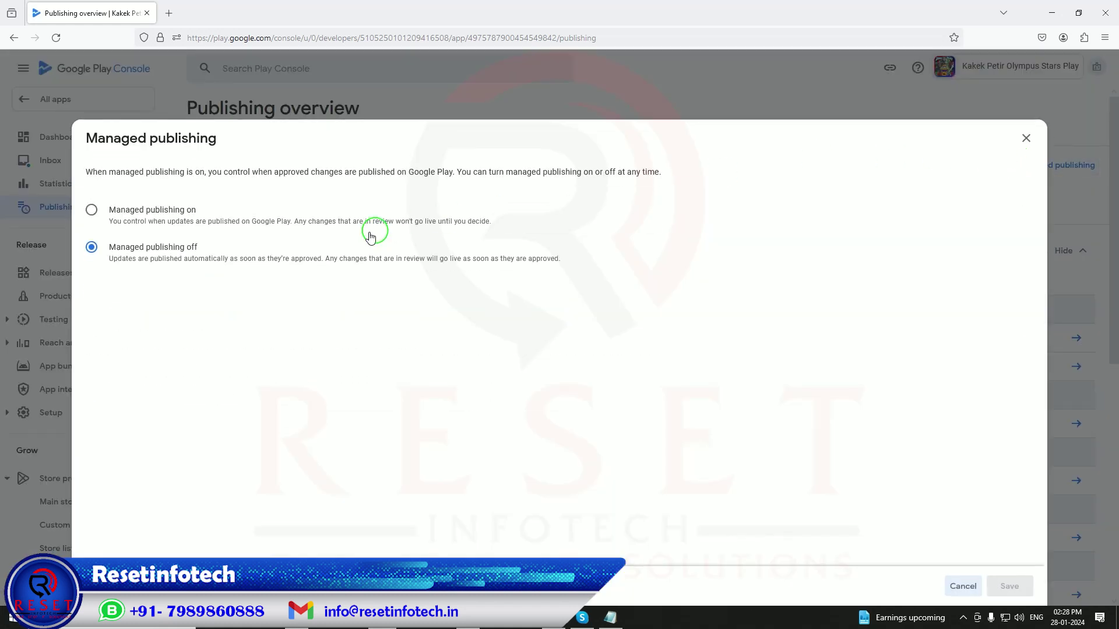
click(92, 210)
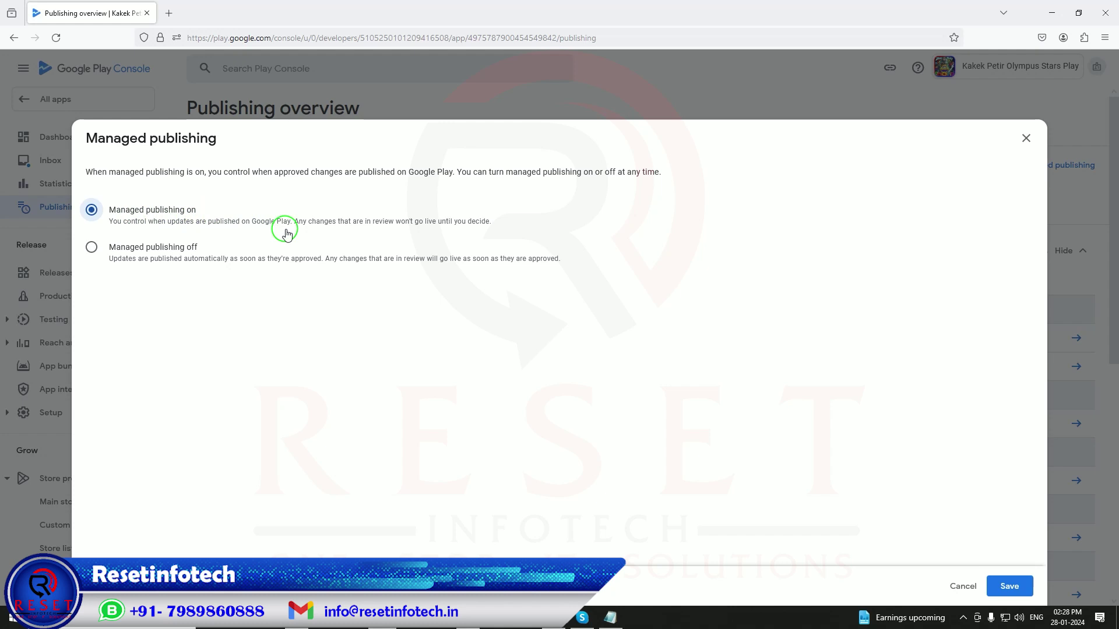
click(1009, 586)
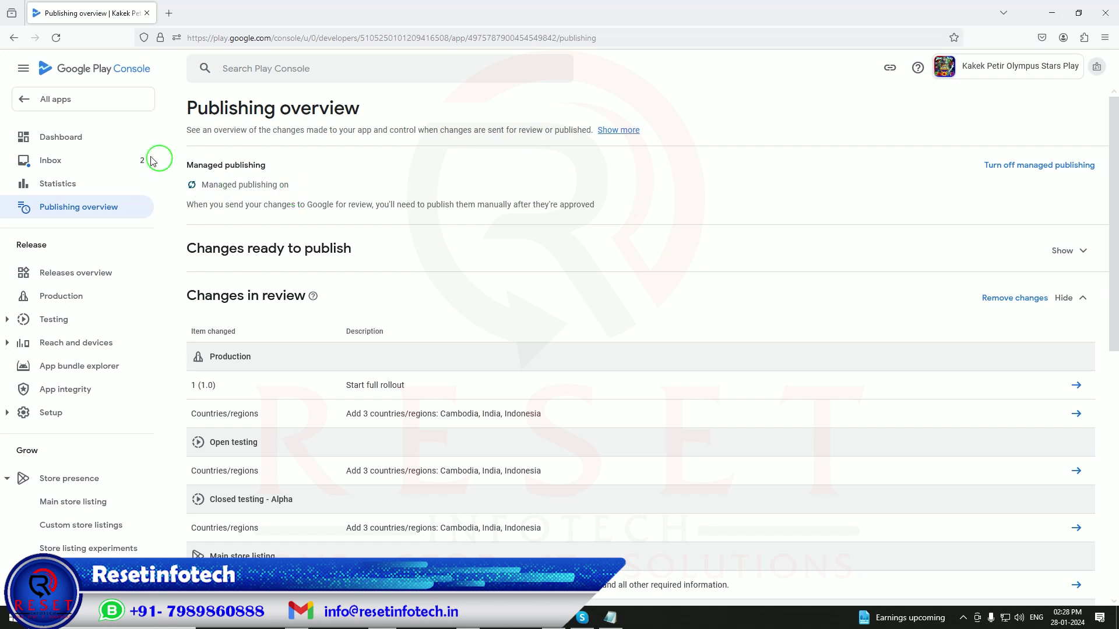
click(47, 109)
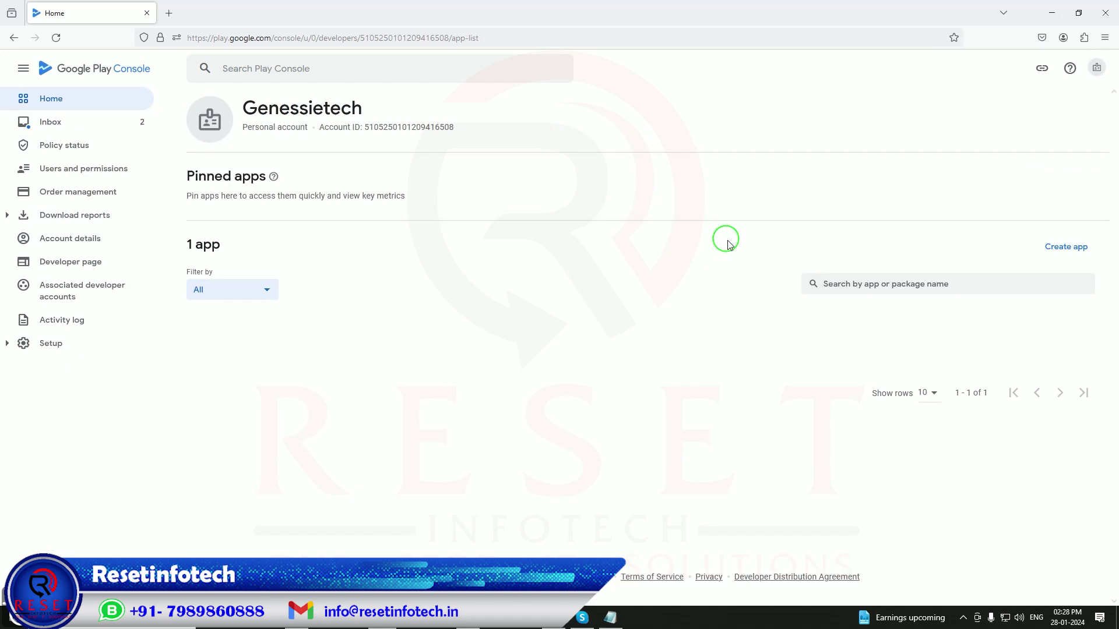
Snip the Play Console app list page with Snipping Tool, then close it without saving
click(12, 618)
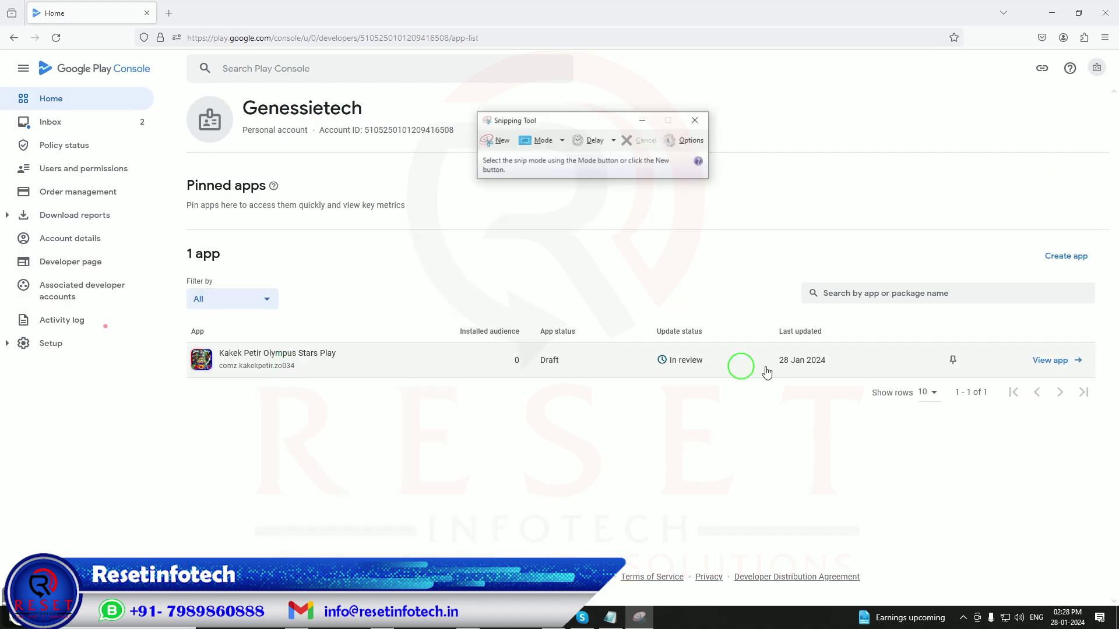
click(497, 139)
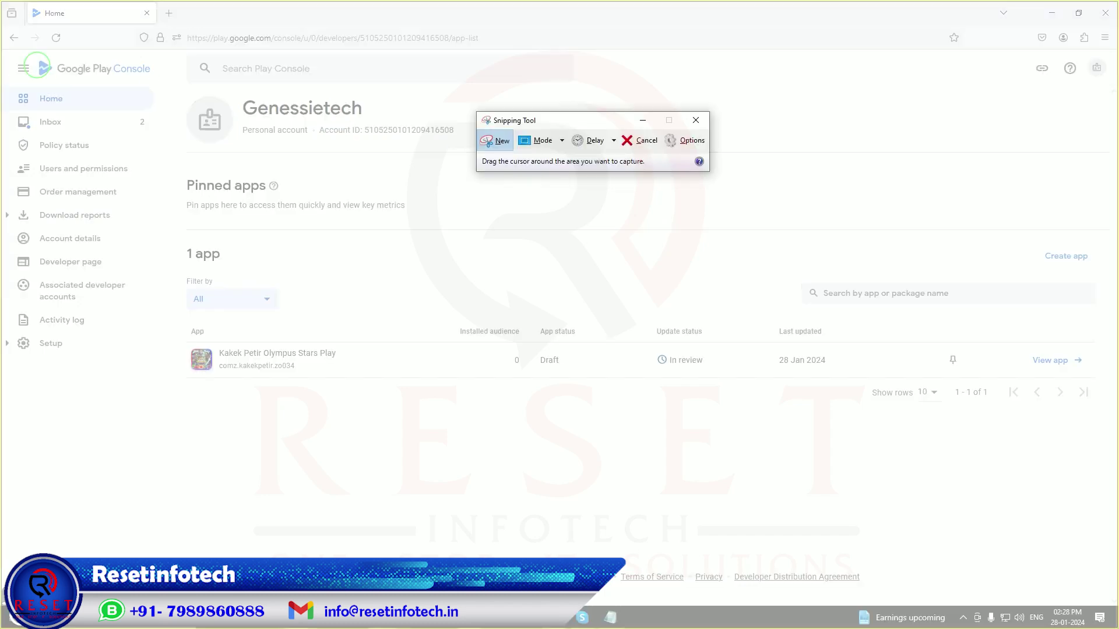
drag(2, 27, 1098, 577)
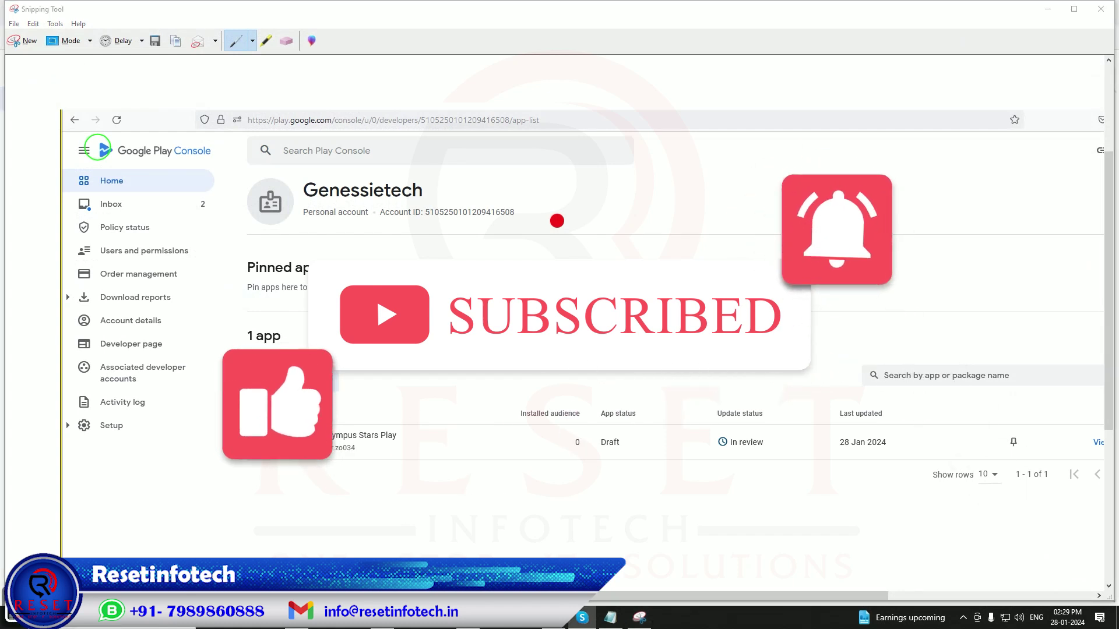
click(1100, 9)
click(608, 314)
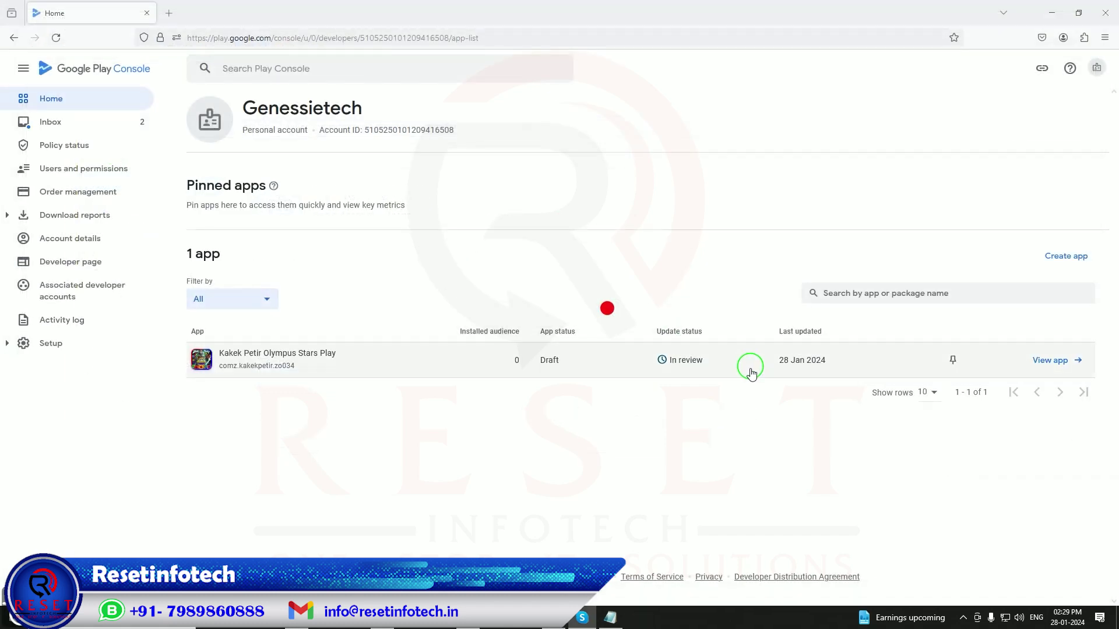